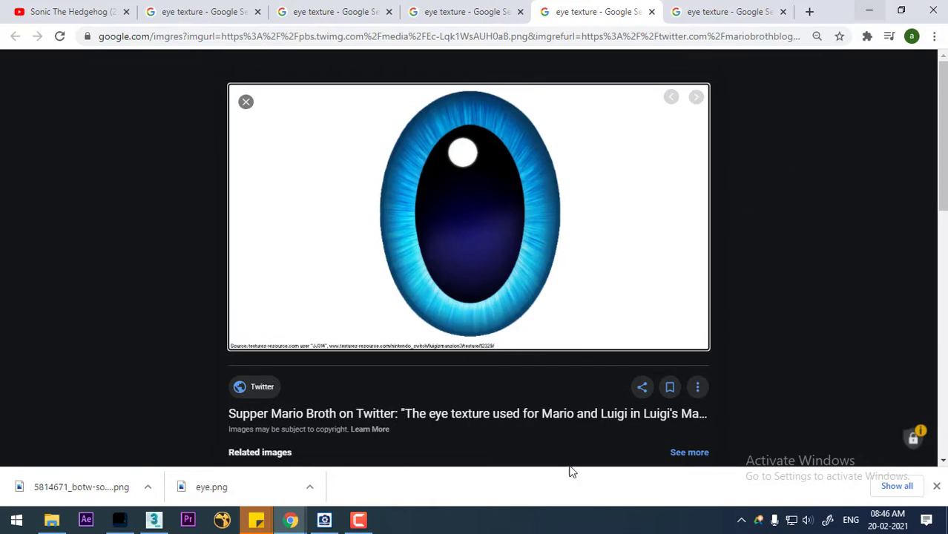
Open eye.png from the cartoon character folder in Adobe Photoshop 2020
{"action": "mouse_move", "coordinate": [136, 525]}
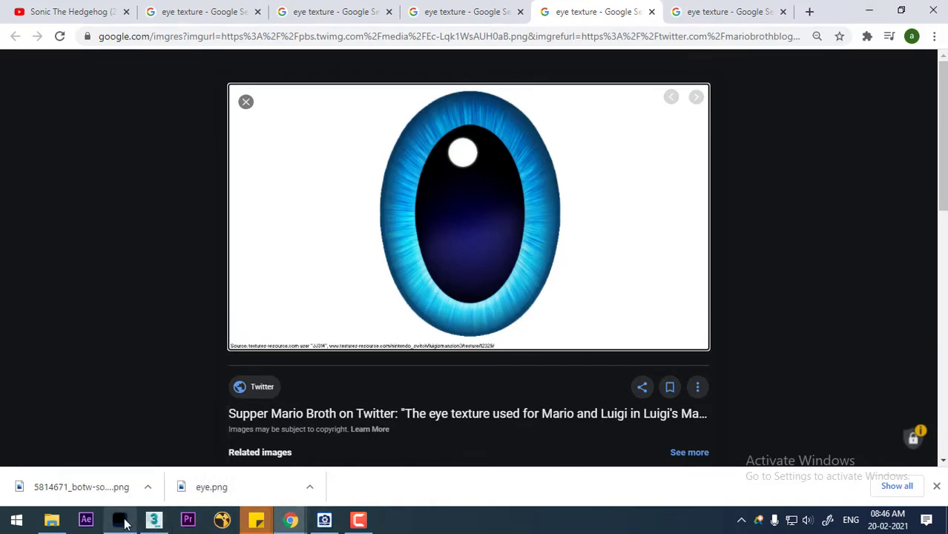
{"action": "left_click", "coordinate": [52, 524]}
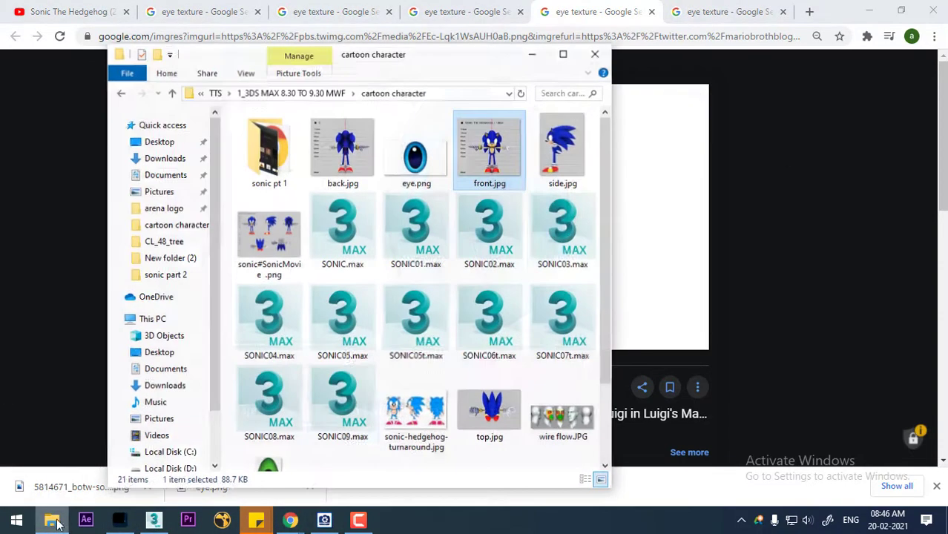
{"action": "left_click", "coordinate": [423, 151]}
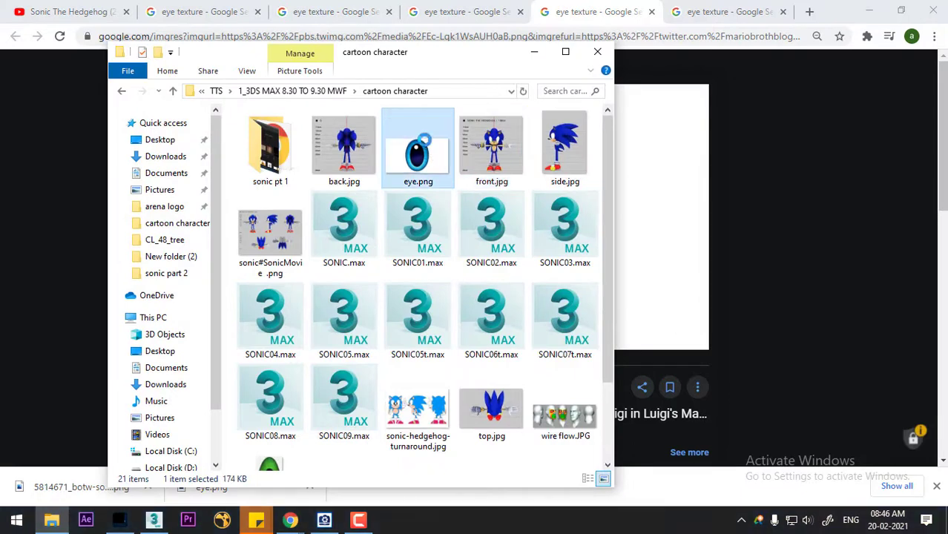
{"action": "right_click", "coordinate": [423, 145]}
{"action": "mouse_move", "coordinate": [509, 192]}
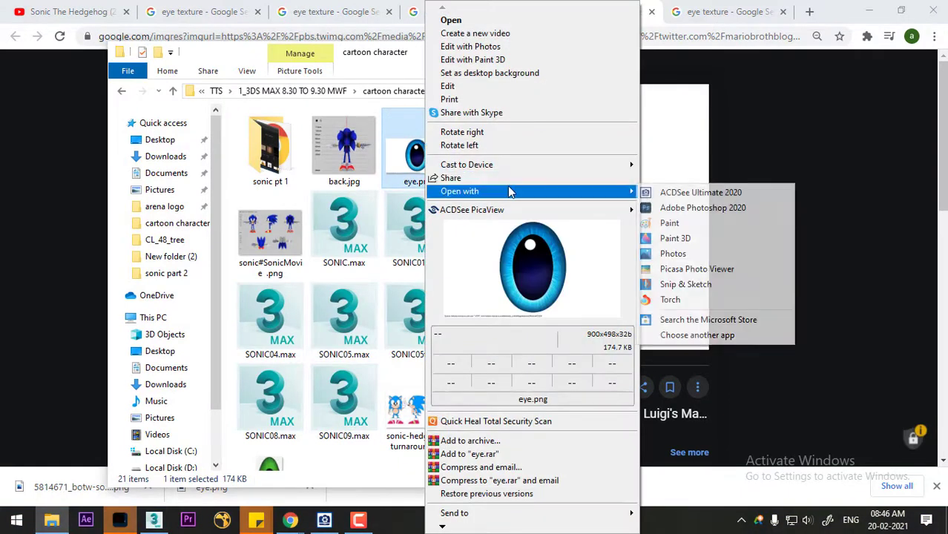
{"action": "left_click", "coordinate": [688, 208]}
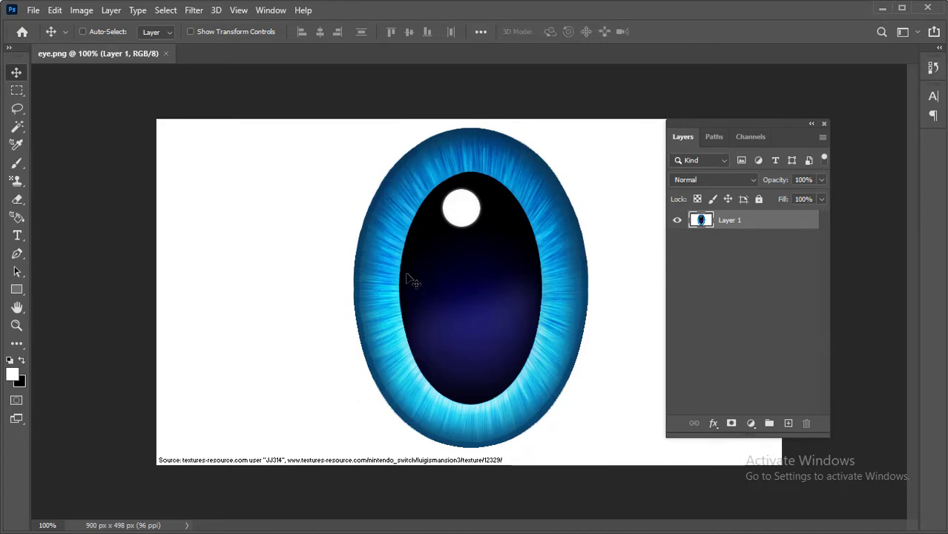
Copy the eye without its white background to a new layer, using an inverted Magic Wand selection, and hide Layer 1
{"action": "key", "text": "m"}
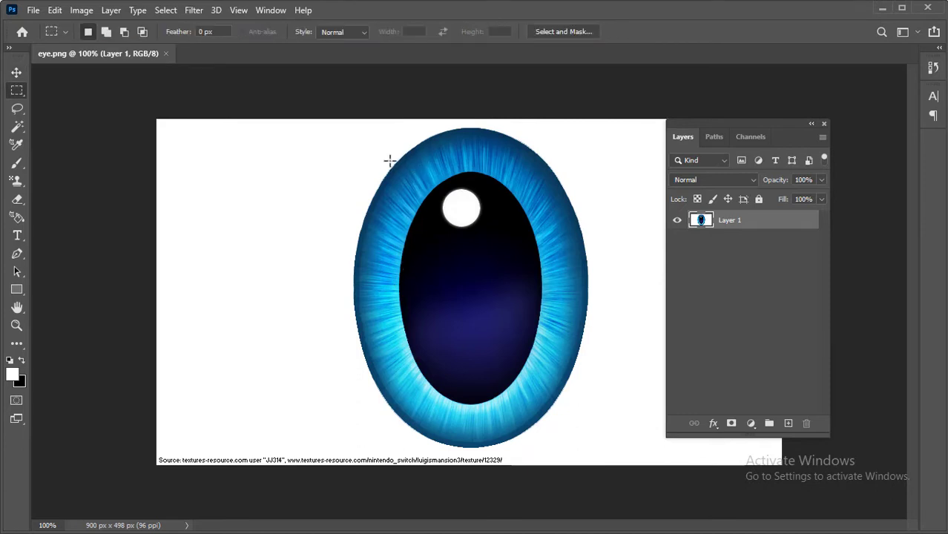
{"action": "left_click", "coordinate": [16, 127]}
{"action": "left_click", "coordinate": [329, 144]}
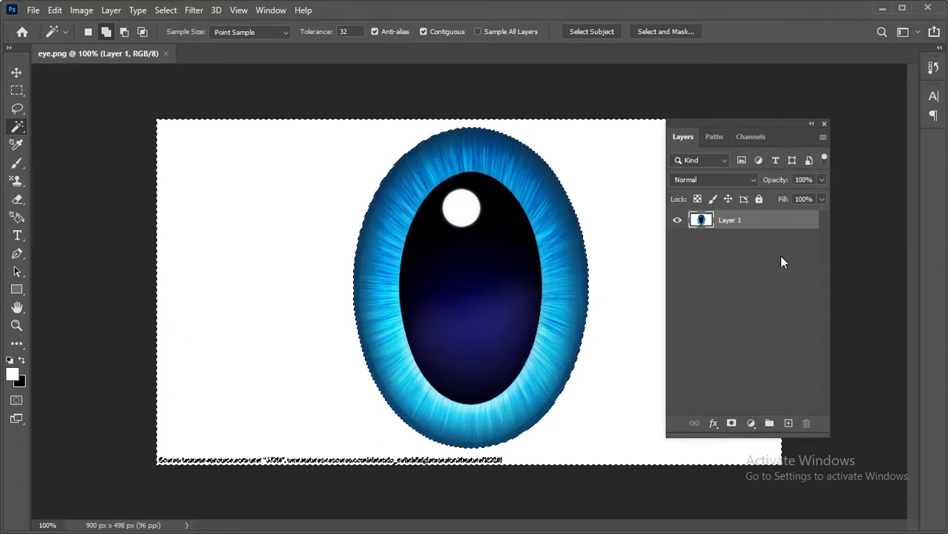
{"action": "key", "text": "ctrl+j"}
{"action": "key", "text": "ctrl+z"}
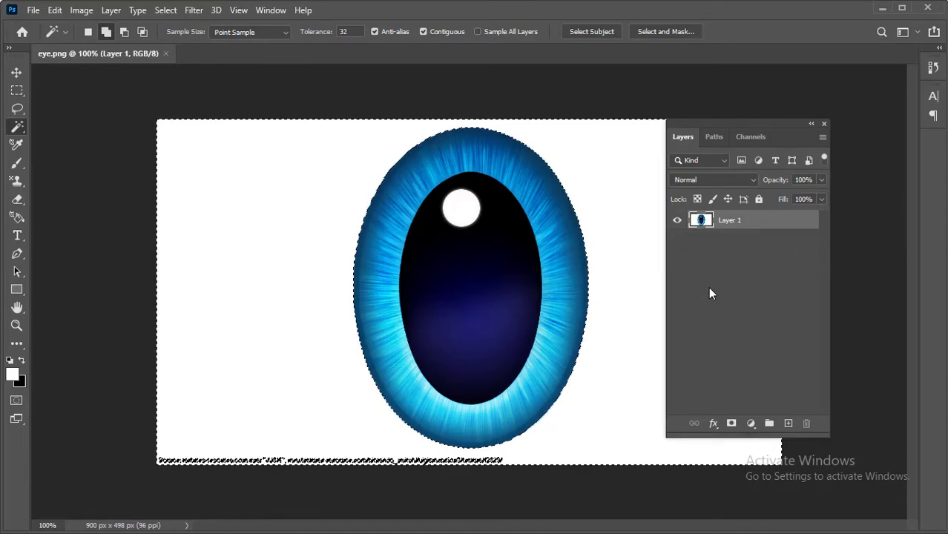
{"action": "key", "text": "ctrl+shift+i"}
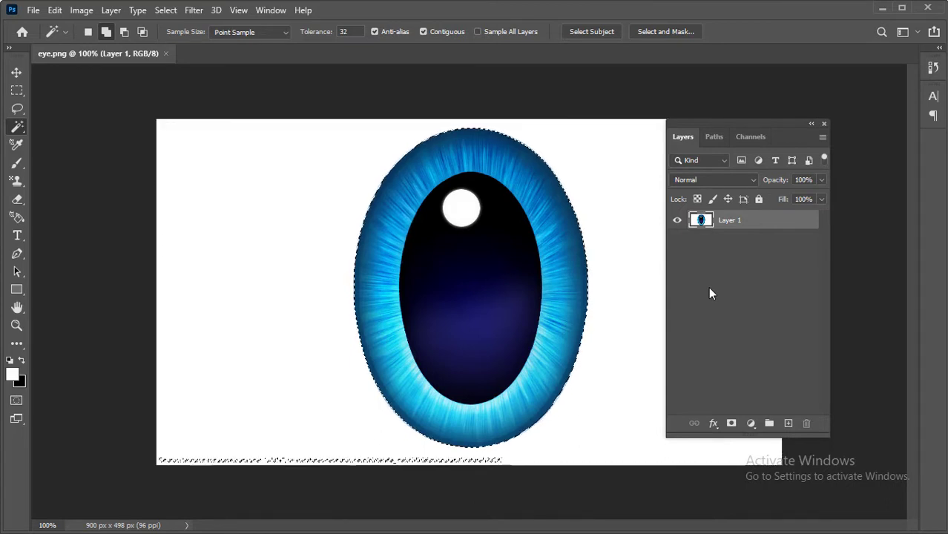
{"action": "key", "text": "ctrl+j"}
{"action": "left_click", "coordinate": [675, 241]}
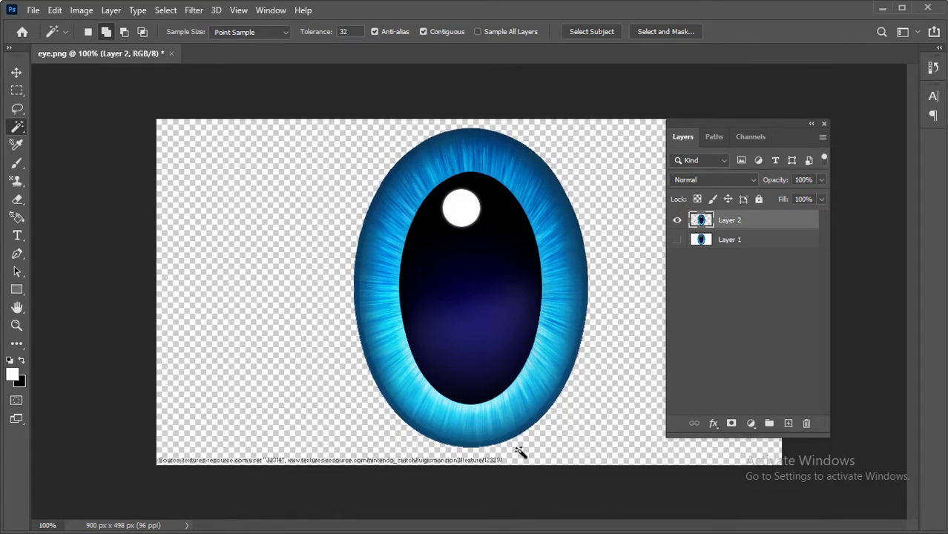
Delete the source credit text along the lower edge of the cut-out eye layer and clear the selection
{"action": "key", "text": "m"}
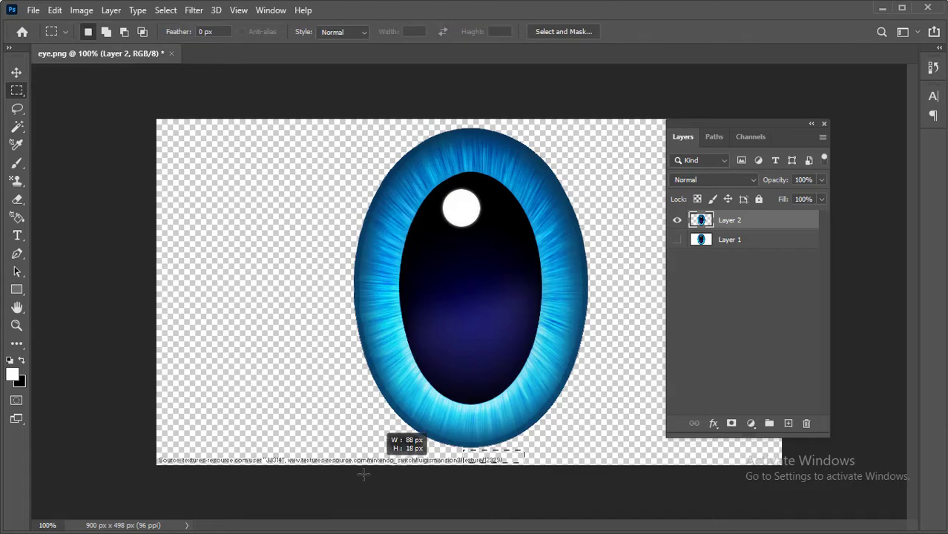
{"action": "left_click_drag", "start_coordinate": [363, 474], "coordinate": [86, 495]}
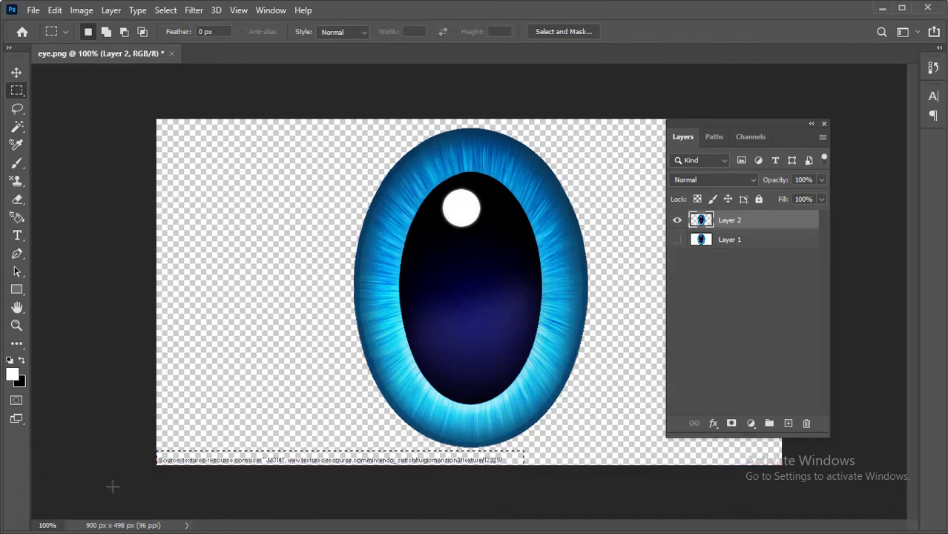
{"action": "key", "text": "Delete"}
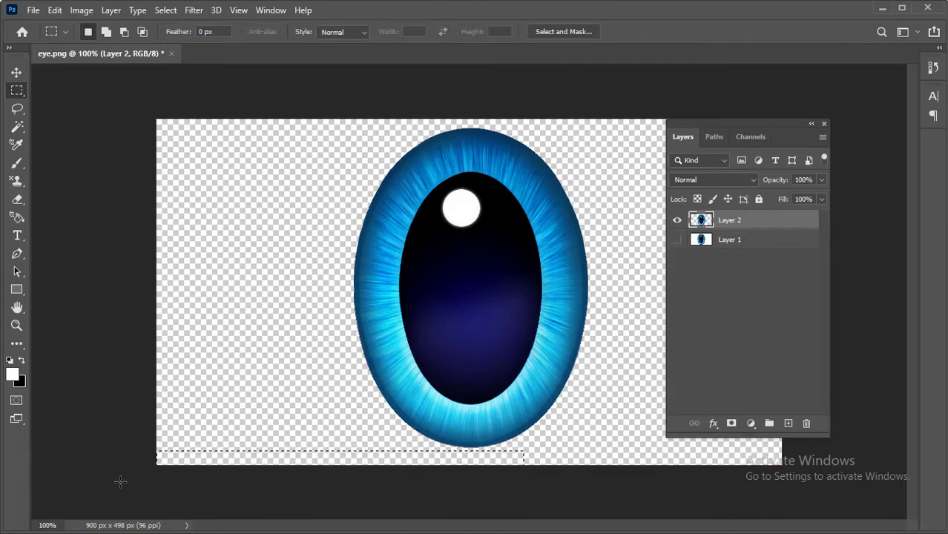
{"action": "left_click", "coordinate": [758, 245]}
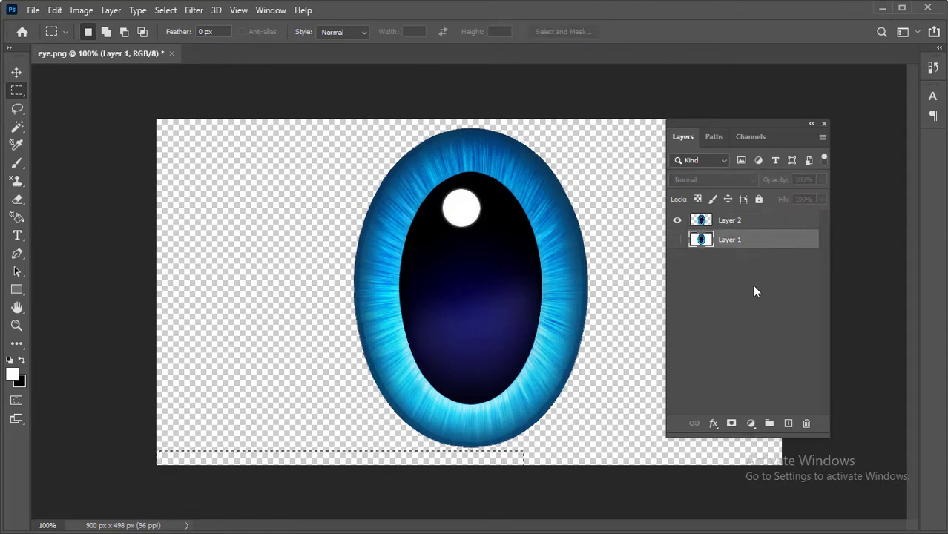
{"action": "key", "text": "ctrl+d"}
Scale the eye on Layer 2 down proportionally around its centre, leaving a wider margin within the canvas
{"action": "left_click", "coordinate": [763, 221]}
{"action": "key", "text": "ctrl+t"}
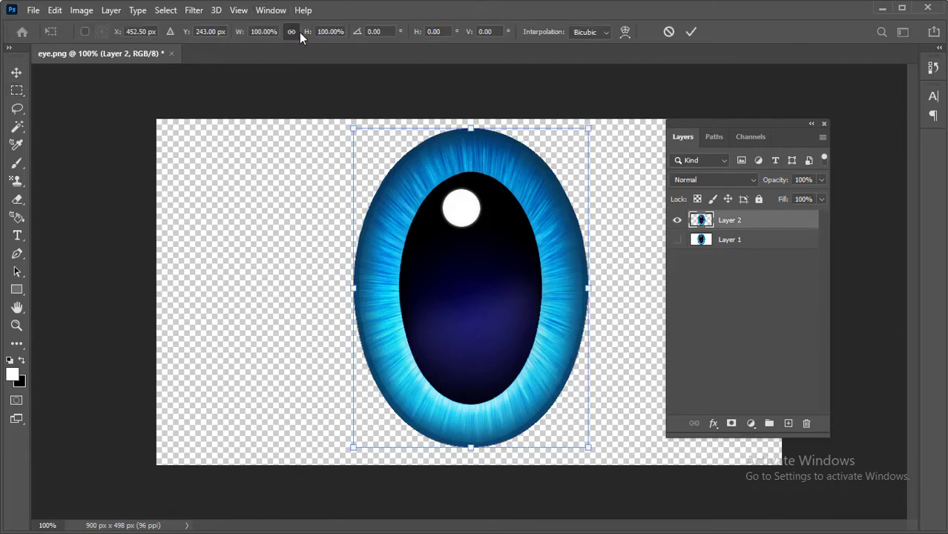
{"action": "left_click_drag", "start_coordinate": [305, 35], "coordinate": [284, 39]}
{"action": "key", "text": "Return"}
{"action": "key", "text": "m"}
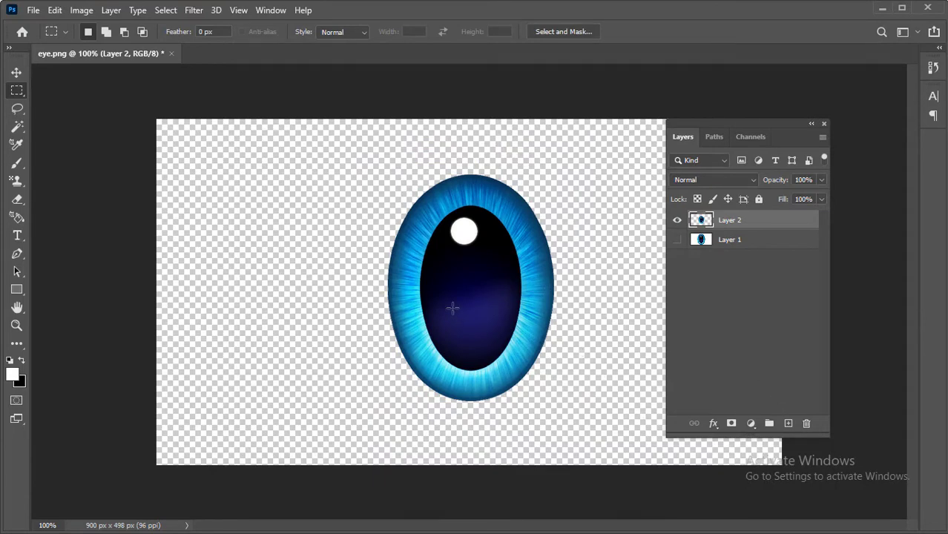
Switch to ACDSee to examine the character's eye colour in front.jpg, and return to Photoshop
{"action": "key", "text": "alt+Tab"}
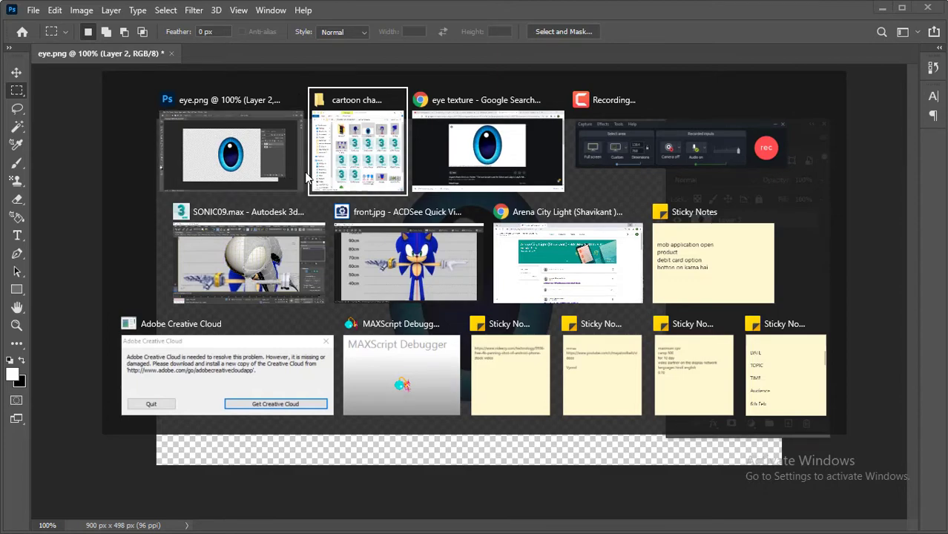
{"action": "left_click", "coordinate": [445, 265]}
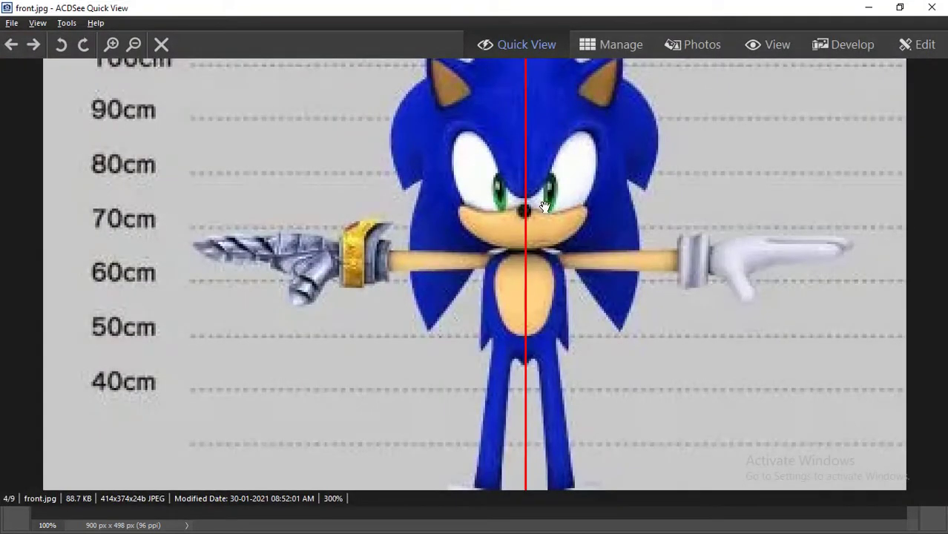
{"action": "left_click", "coordinate": [872, 7]}
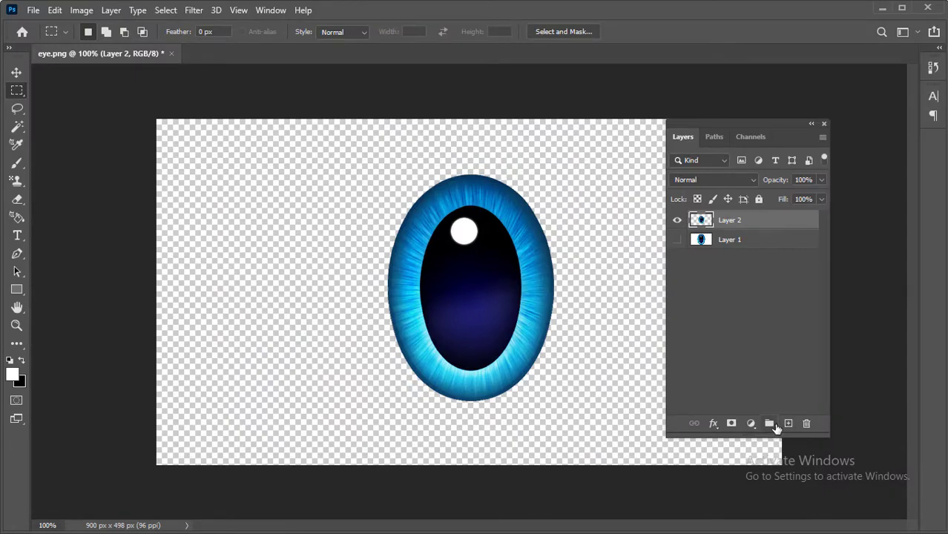
Recolour the eye green with a Hue/Saturation adjustment layer clipped to Layer 2, setting Hue to about -55
{"action": "left_click", "coordinate": [751, 423]}
{"action": "left_click", "coordinate": [802, 292]}
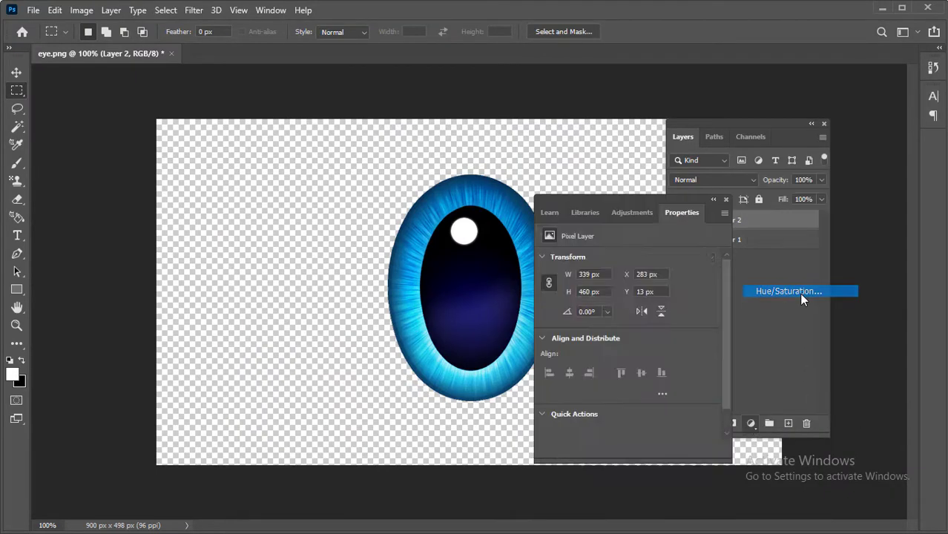
{"action": "left_click_drag", "start_coordinate": [636, 204], "coordinate": [696, 110]}
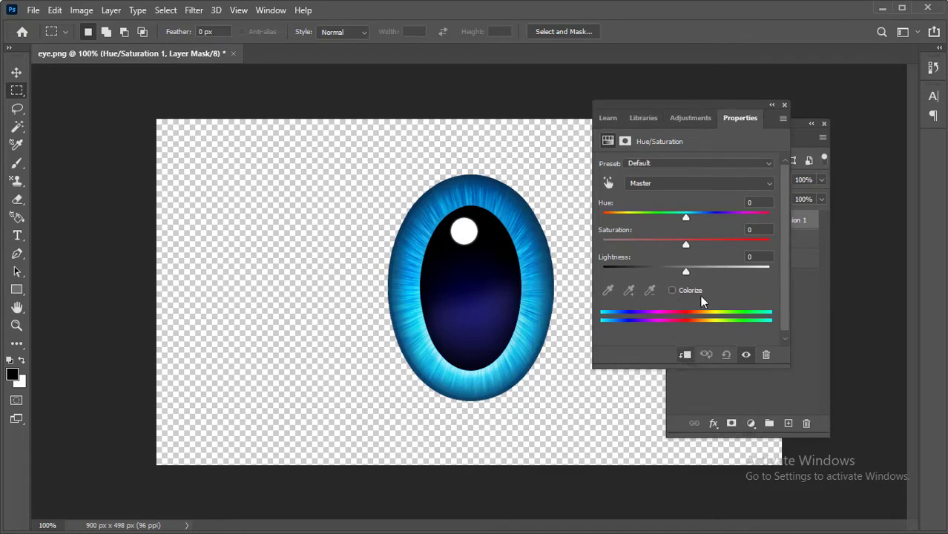
{"action": "left_click_drag", "start_coordinate": [684, 218], "coordinate": [645, 219]}
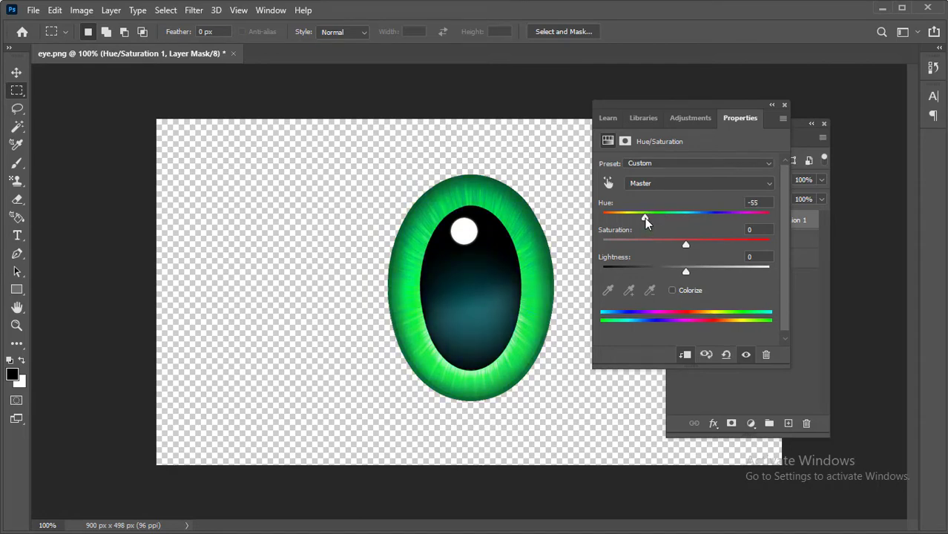
{"action": "mouse_move", "coordinate": [645, 217]}
{"action": "left_mouse_down"}
{"action": "mouse_move", "coordinate": [636, 216]}
{"action": "mouse_move", "coordinate": [734, 217]}
{"action": "mouse_move", "coordinate": [645, 225]}
{"action": "left_mouse_up"}
{"action": "left_click", "coordinate": [785, 106]}
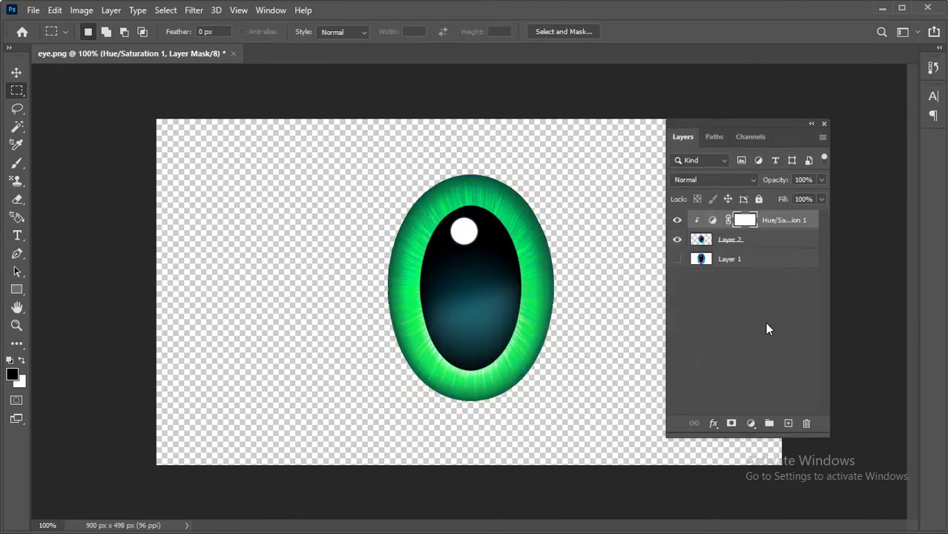
Add a new layer directly below Layer 2 and fill it with white
{"action": "left_click", "coordinate": [788, 425]}
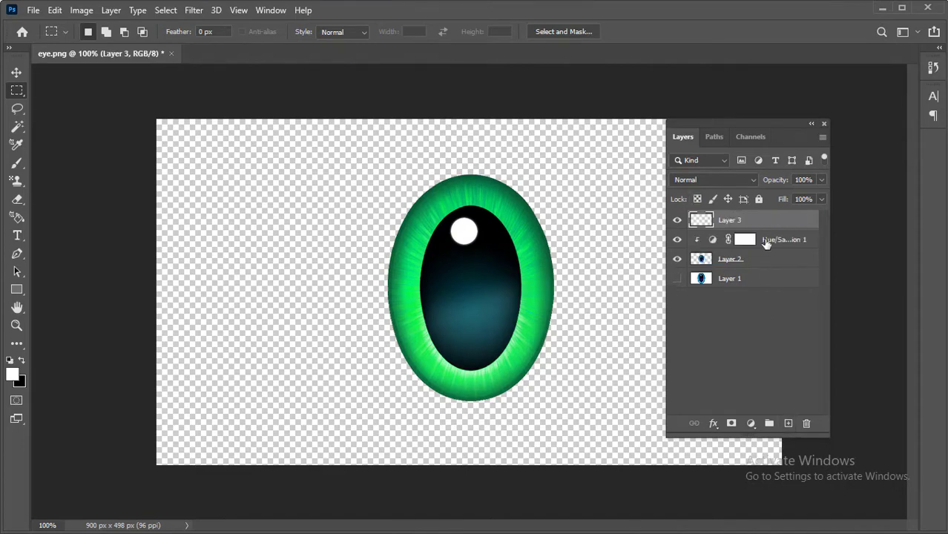
{"action": "left_click_drag", "start_coordinate": [772, 225], "coordinate": [773, 270]}
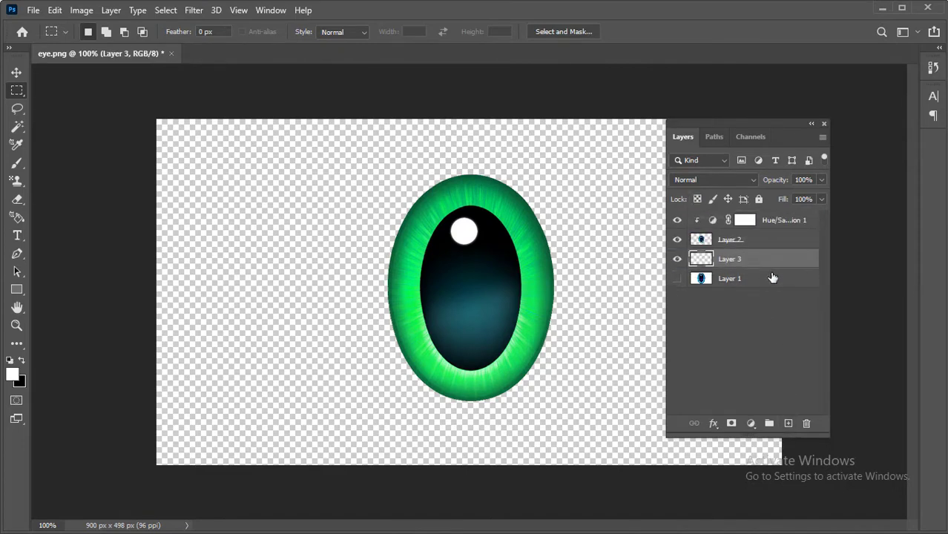
{"action": "key", "text": "alt+BackSpace"}
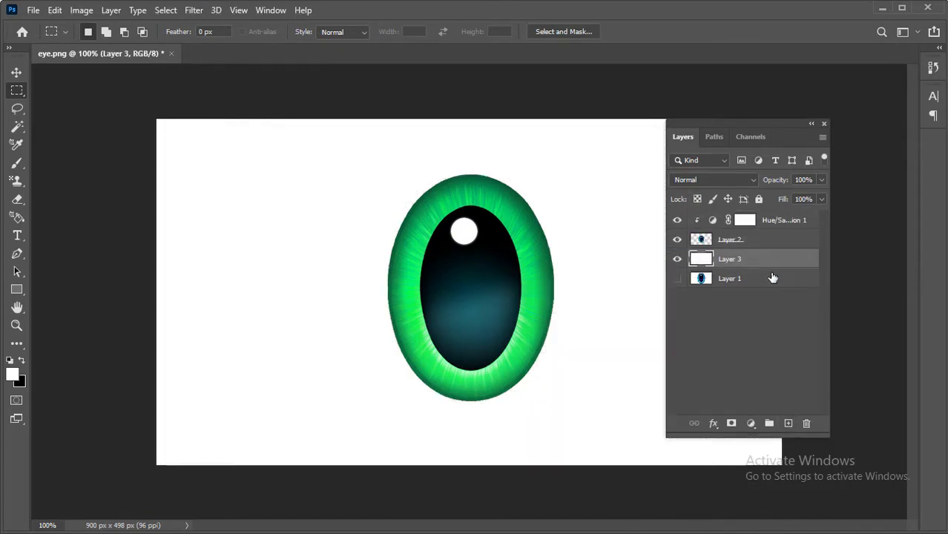
Save a JPEG copy of the image as "eye texture.jpg" in the cartoon character folder, accepting the default JPEG options
{"action": "key", "text": "ctrl+shift+s"}
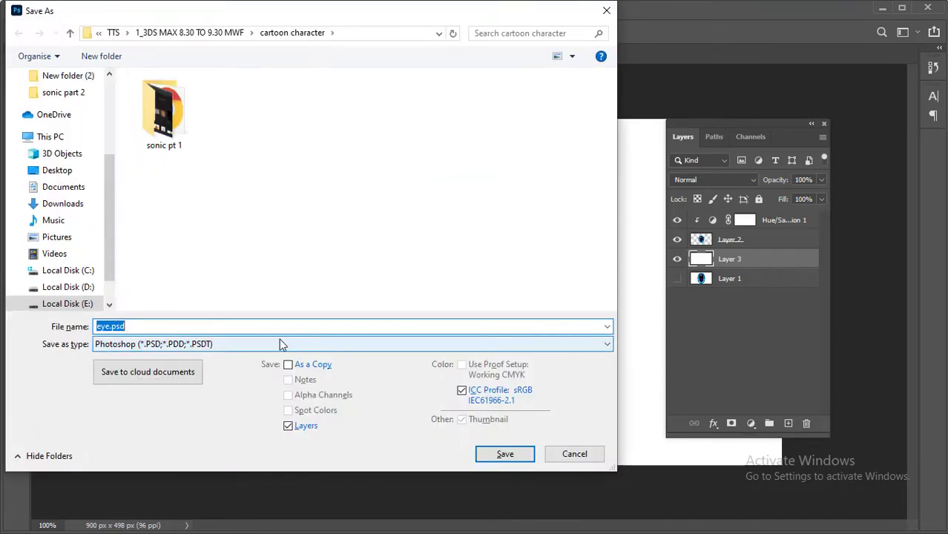
{"action": "left_click", "coordinate": [162, 327]}
{"action": "key", "text": "BackSpace"}
{"action": "key", "text": "BackSpace"}
{"action": "key", "text": "BackSpace"}
{"action": "key", "text": "BackSpace"}
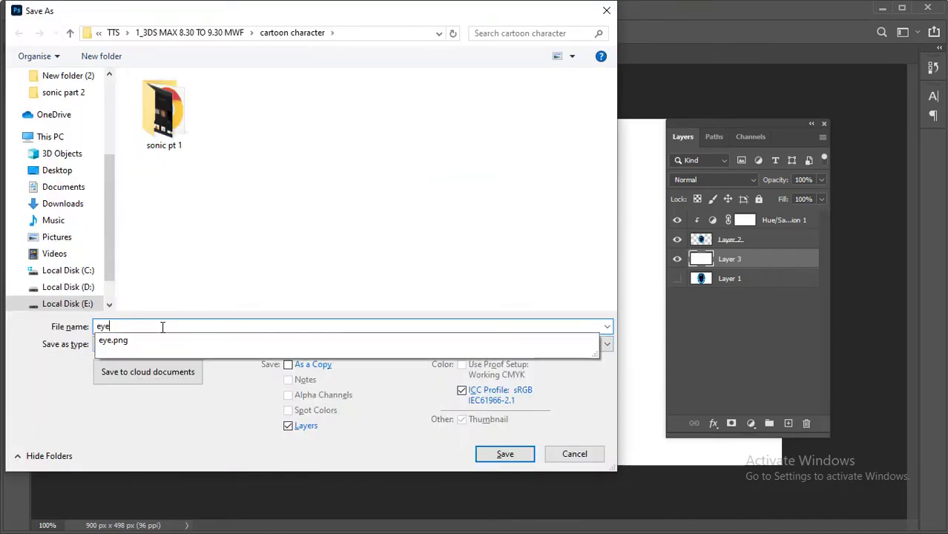
{"action": "type", "text": "texture"}
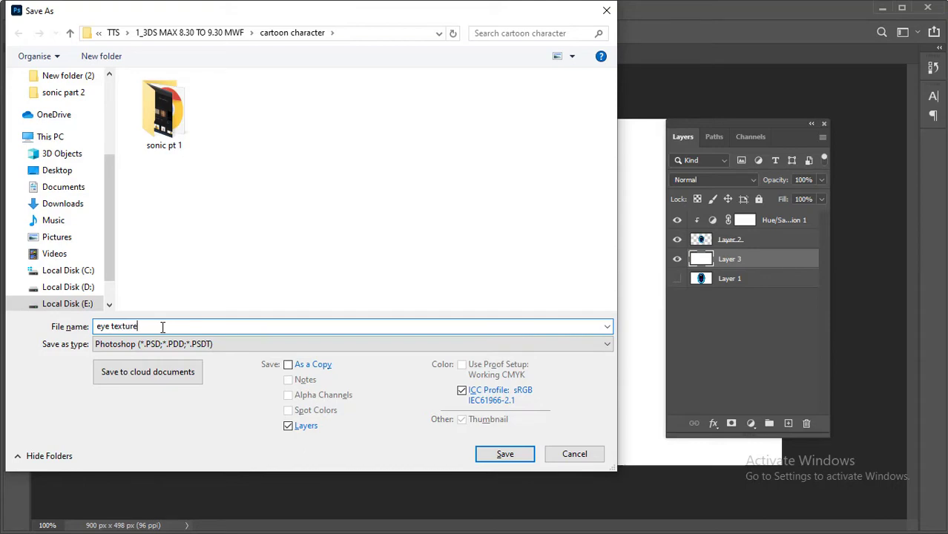
{"action": "key", "text": "Tab"}
{"action": "key", "text": "j"}
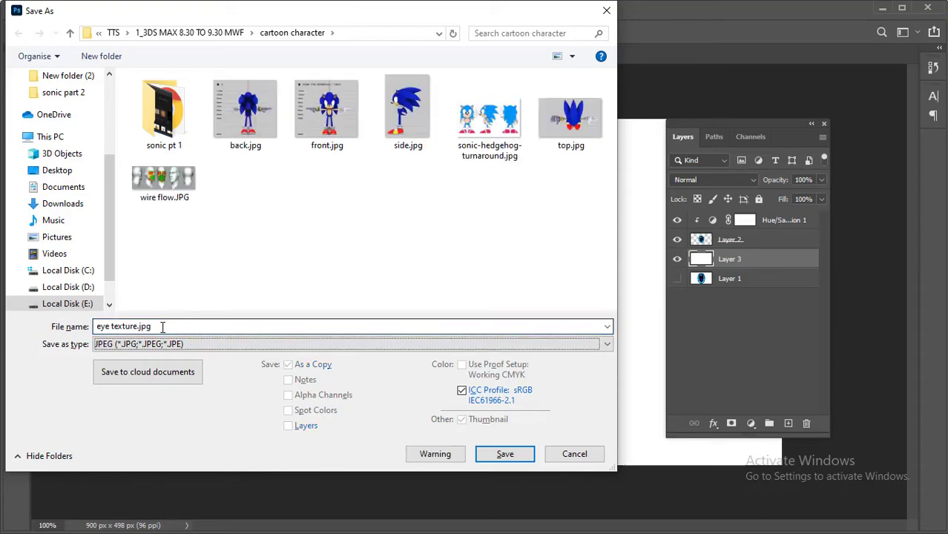
{"action": "key", "text": "Return"}
{"action": "key", "text": "Return"}
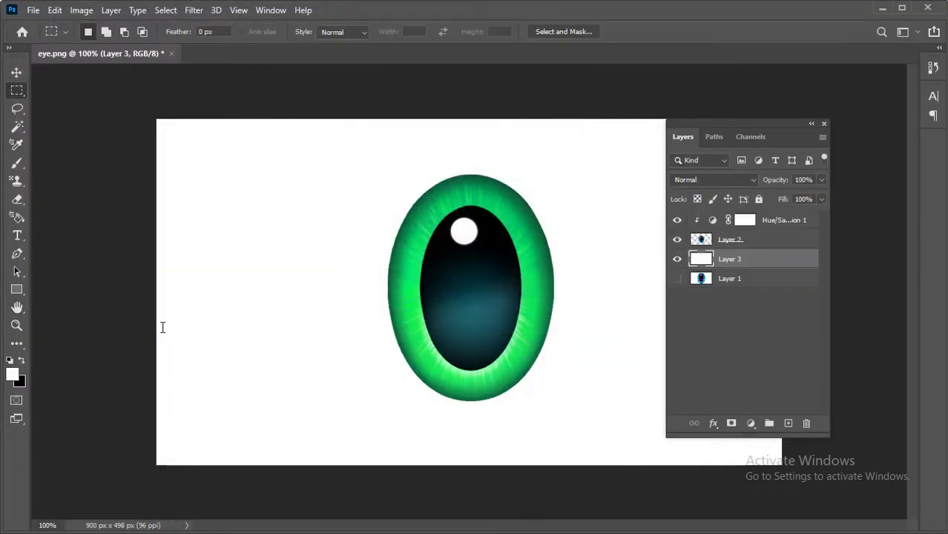
Switch to the SONIC09.max scene in 3ds Max and choose the Move tool
{"action": "key", "text": "alt+Tab"}
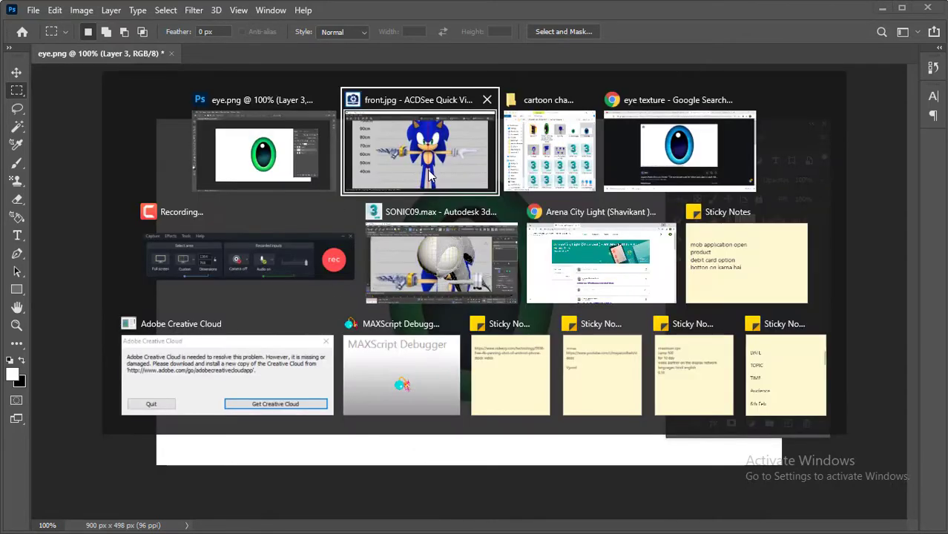
{"action": "left_click", "coordinate": [467, 288]}
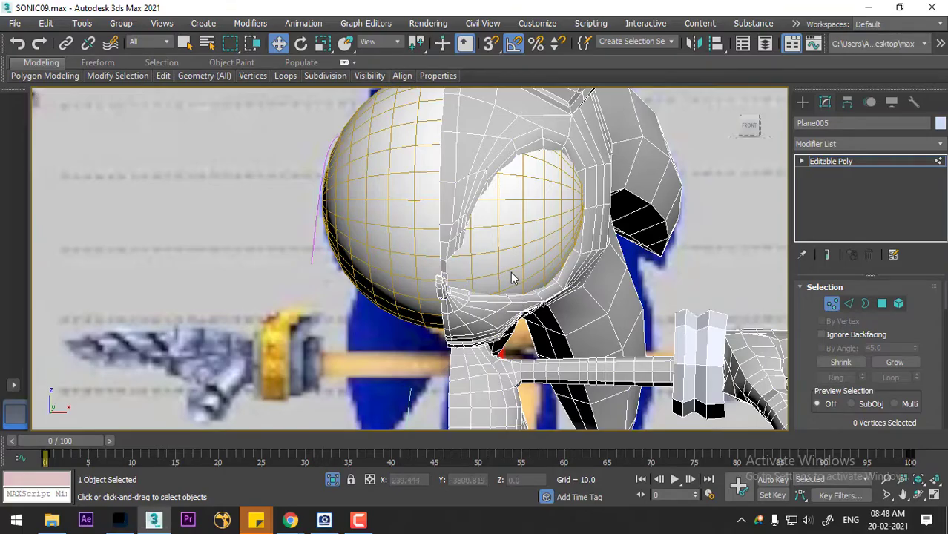
{"action": "right_click", "coordinate": [470, 221]}
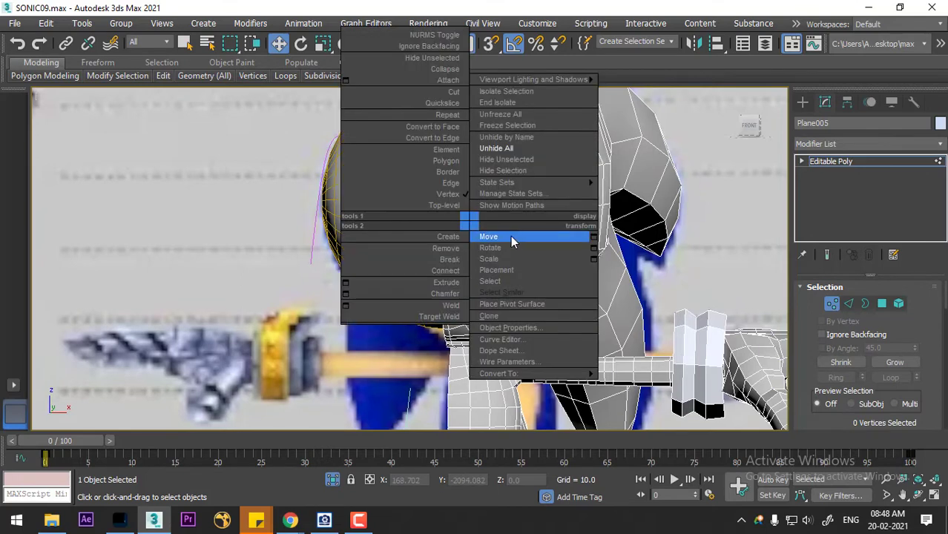
{"action": "left_click", "coordinate": [511, 238]}
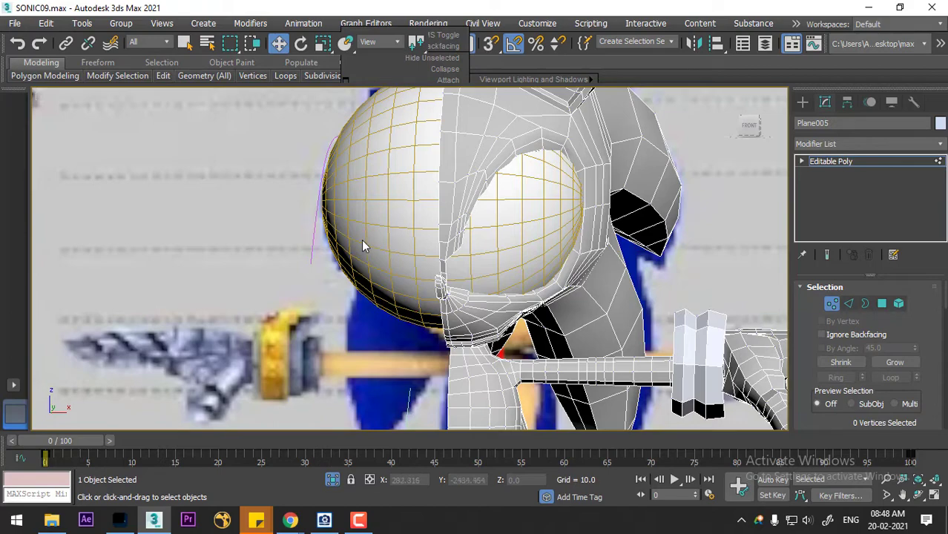
Leave vertex editing on the head mesh and return to its top level, keeping the Move tool active
{"action": "scroll", "coordinate": [482, 234], "scroll_direction": "down", "scroll_amount": 4}
{"action": "scroll", "coordinate": [553, 260], "scroll_direction": "up", "scroll_amount": 5}
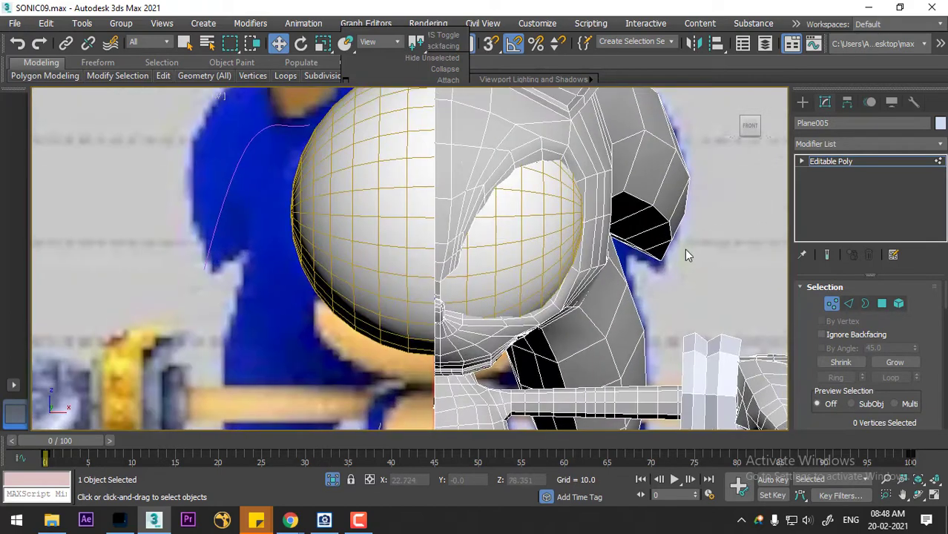
{"action": "right_click", "coordinate": [497, 241]}
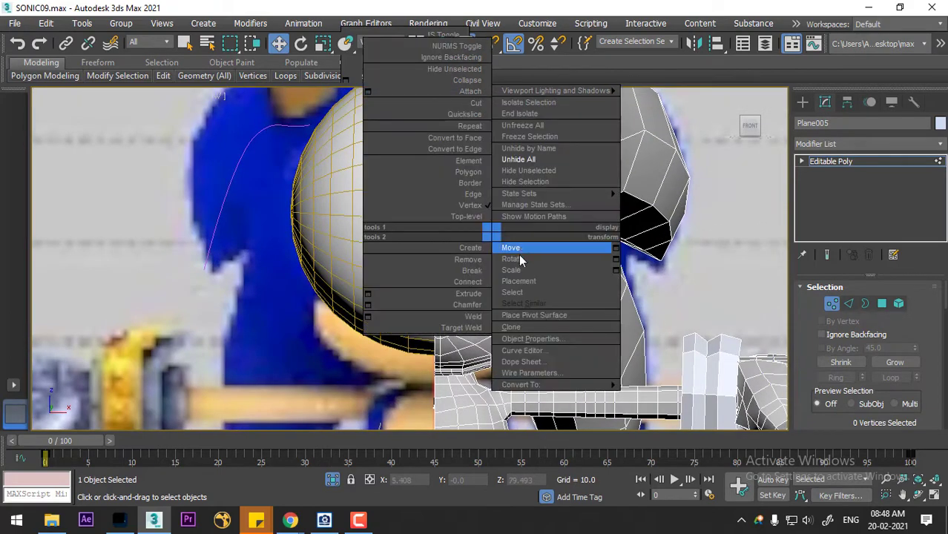
{"action": "left_click", "coordinate": [508, 249]}
{"action": "right_click", "coordinate": [505, 250]}
{"action": "left_click", "coordinate": [524, 261]}
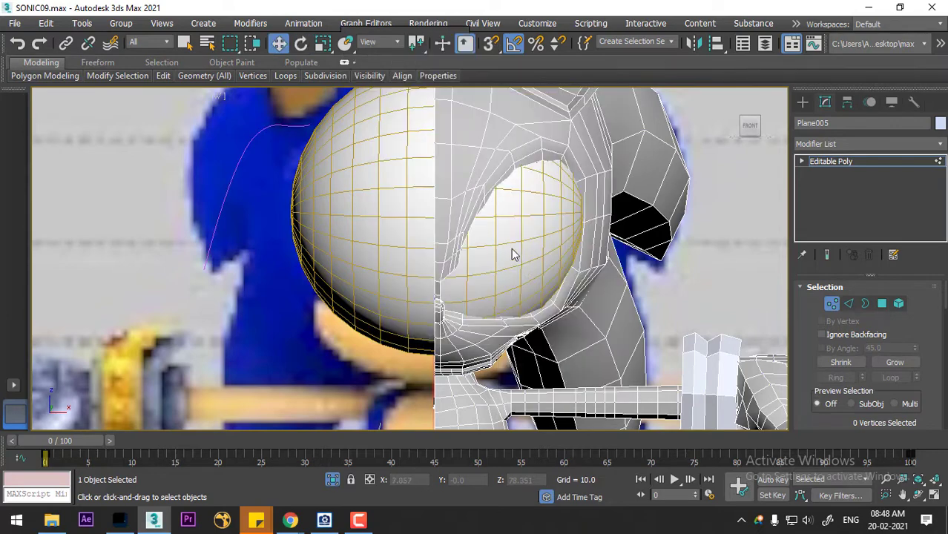
{"action": "right_click", "coordinate": [511, 251]}
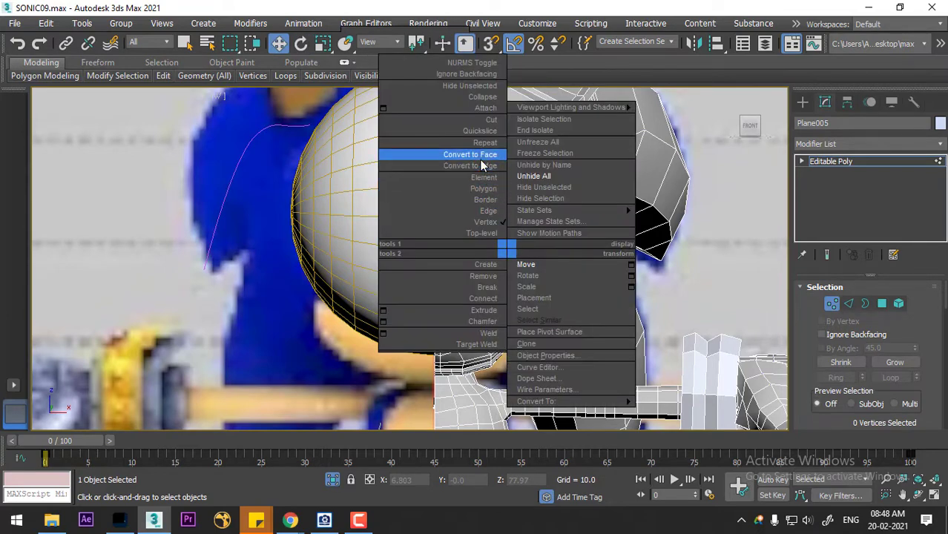
{"action": "left_click", "coordinate": [485, 236]}
Select the white FFD-deformed eye sphere inside the head and hide it
{"action": "left_click", "coordinate": [498, 257]}
{"action": "scroll", "coordinate": [497, 257], "scroll_direction": "down", "scroll_amount": 2}
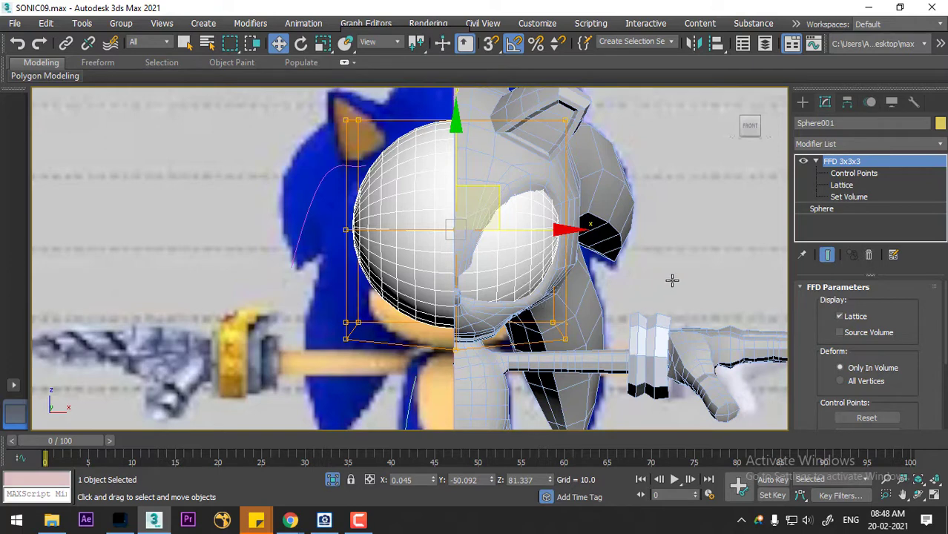
{"action": "right_click", "coordinate": [532, 273]}
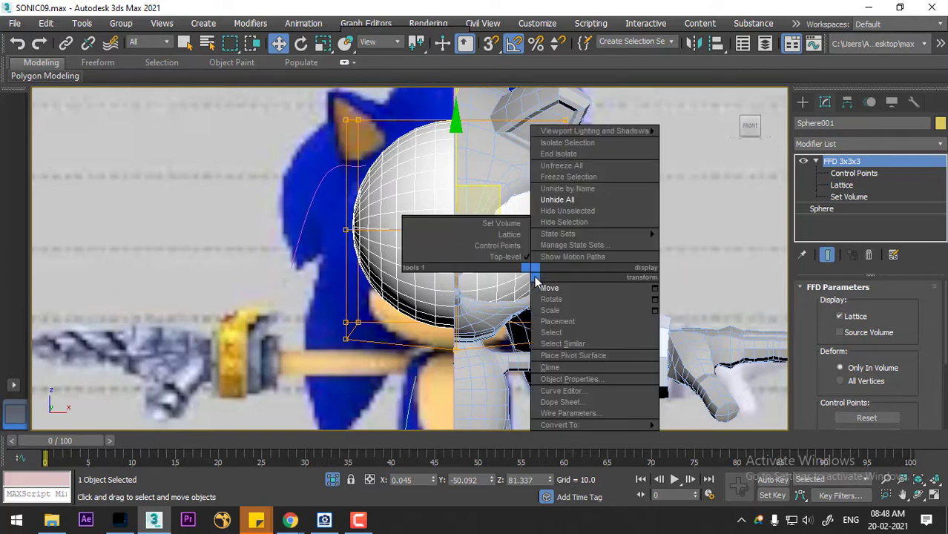
{"action": "left_click", "coordinate": [566, 222]}
Create a new standard sphere over the empty eye socket in the Front view
{"action": "left_click", "coordinate": [803, 102]}
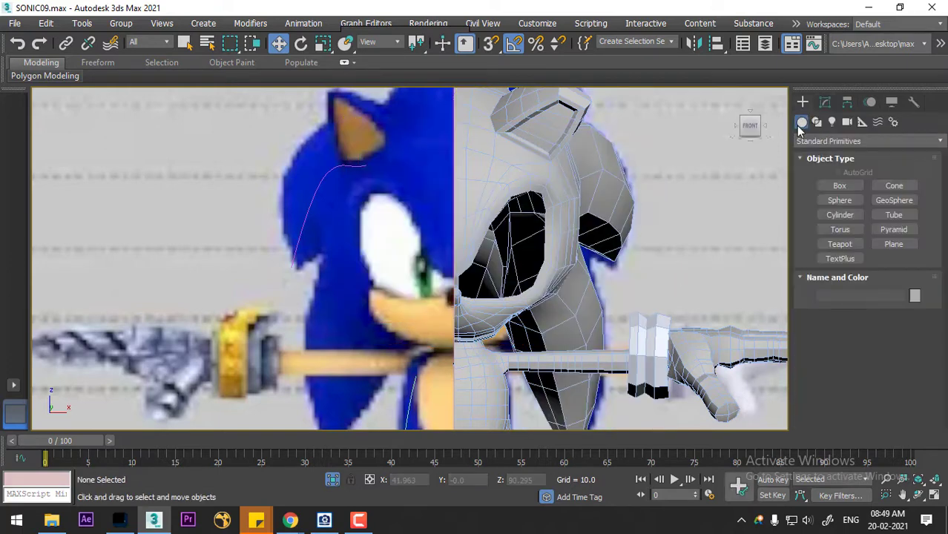
{"action": "left_click", "coordinate": [840, 201]}
{"action": "mouse_move", "coordinate": [514, 265]}
{"action": "left_mouse_down"}
{"action": "mouse_move", "coordinate": [513, 298]}
{"action": "mouse_move", "coordinate": [509, 267]}
{"action": "left_mouse_up"}
{"action": "key", "text": "w"}
Move the new sphere along Y into the eye socket, to about Y -53.65, in the Perspective view
{"action": "scroll", "coordinate": [522, 265], "scroll_direction": "down", "scroll_amount": 10}
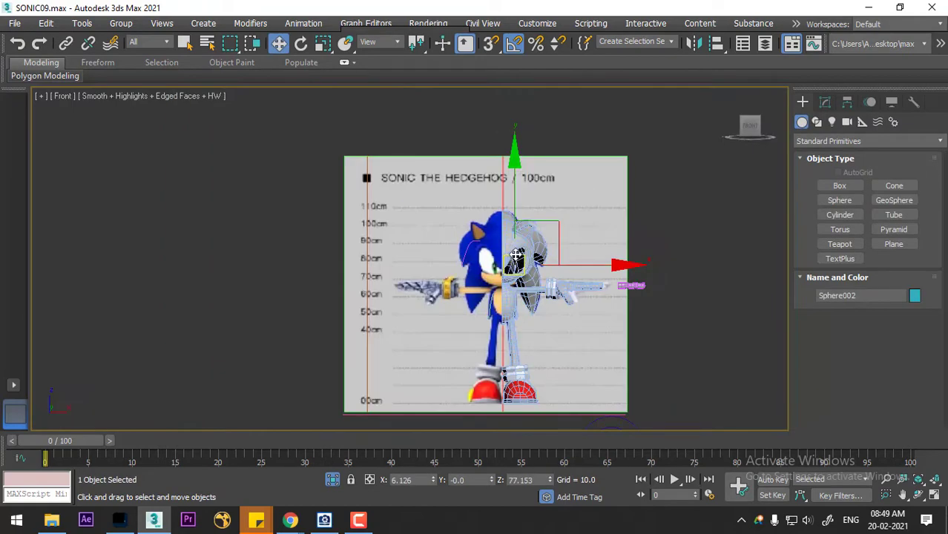
{"action": "key", "text": "p"}
{"action": "scroll", "coordinate": [516, 255], "scroll_direction": "down", "scroll_amount": 5}
{"action": "middle_click_drag", "start_coordinate": [516, 255], "coordinate": [506, 277], "text": "alt"}
{"action": "left_click_drag", "start_coordinate": [474, 221], "coordinate": [556, 256]}
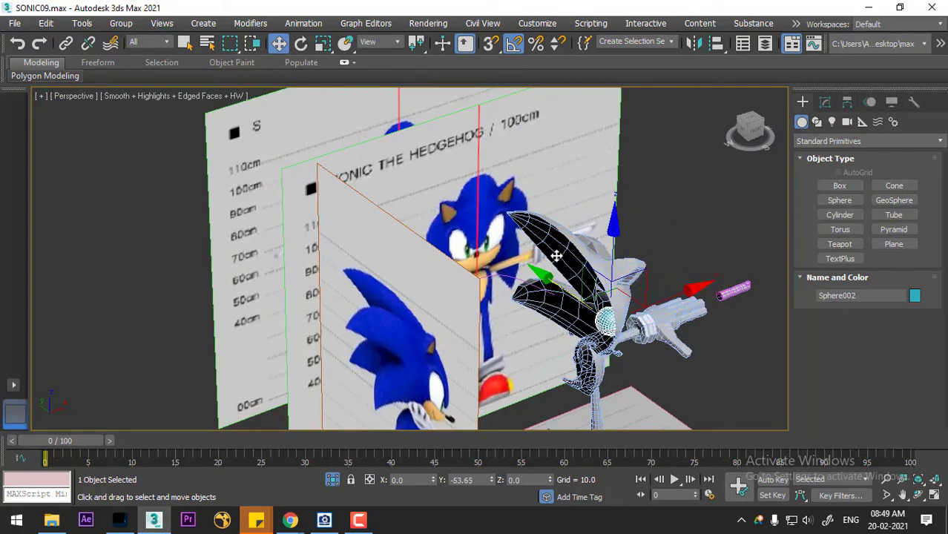
Scale the sphere up uniformly and reposition it in the Front view so it nearly fills the eye opening
{"action": "key", "text": "f"}
{"action": "scroll", "coordinate": [610, 275], "scroll_direction": "up", "scroll_amount": 10}
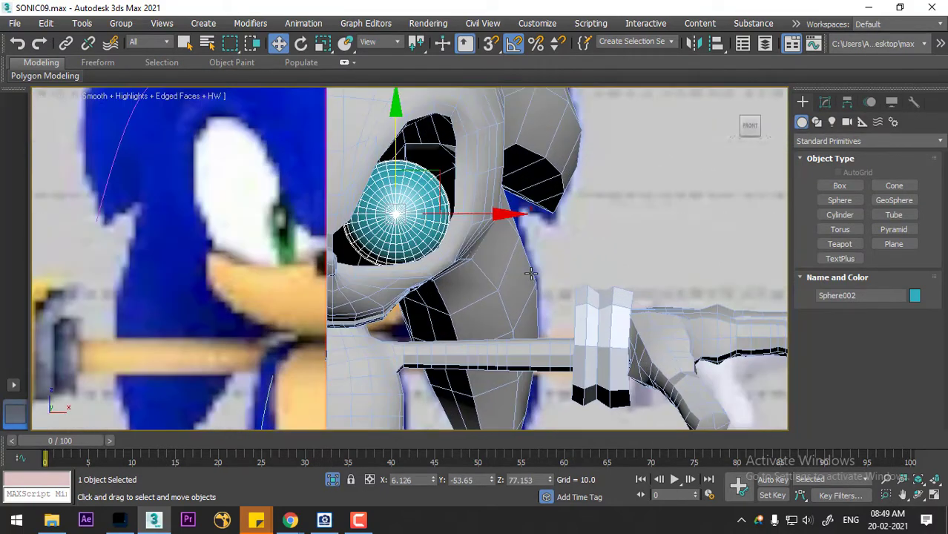
{"action": "middle_click_drag", "start_coordinate": [484, 274], "coordinate": [540, 296]}
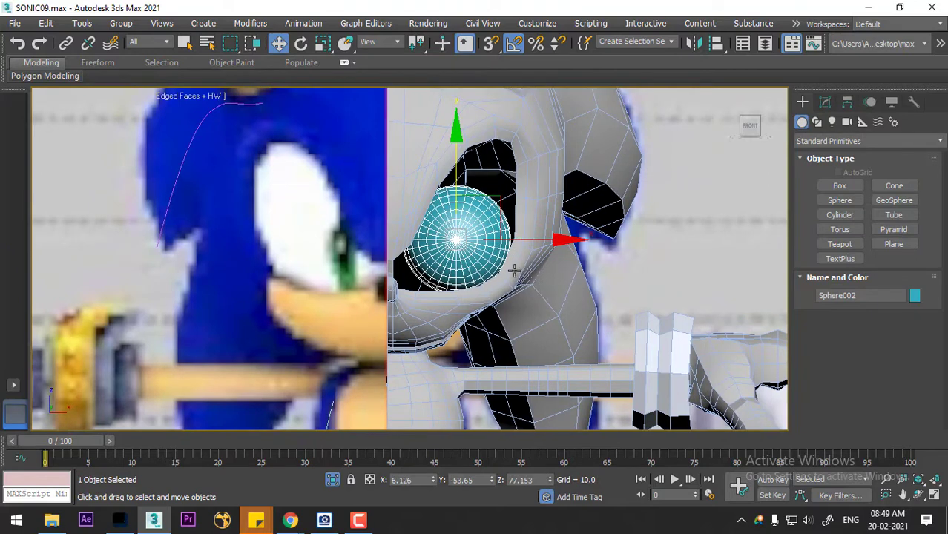
{"action": "key", "text": "r"}
{"action": "left_click_drag", "start_coordinate": [476, 225], "coordinate": [499, 175]}
{"action": "key", "text": "w"}
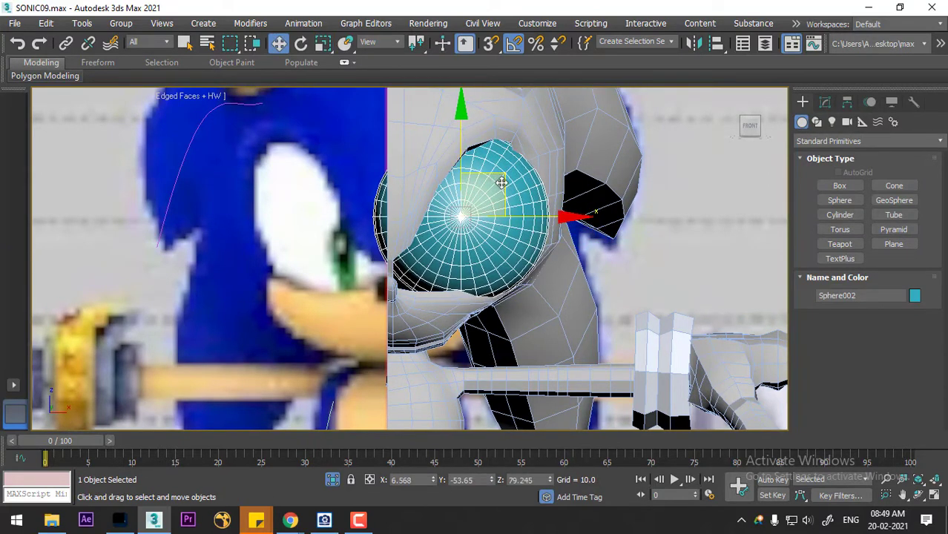
Show four viewports and shift the sphere in the Right view to about Y -55.03, Z 79.02
{"action": "key", "text": "alt+w"}
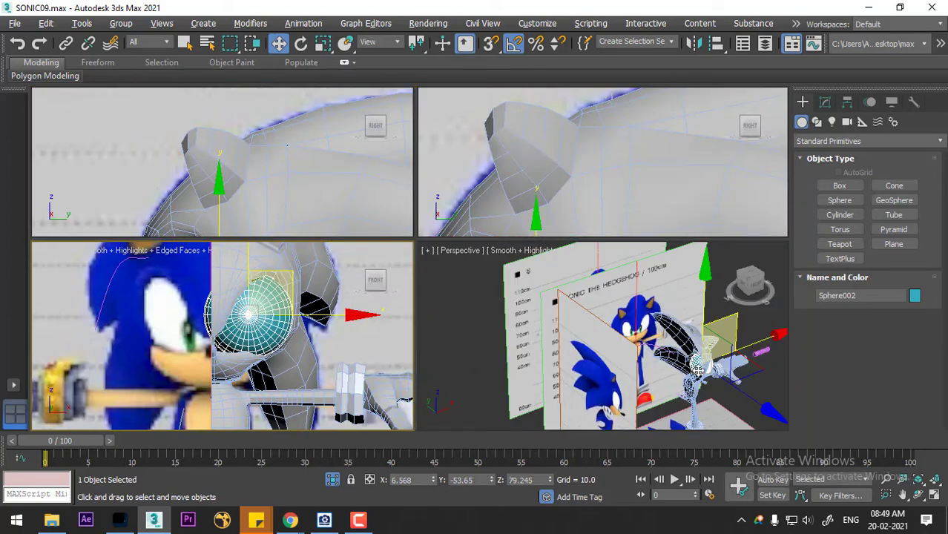
{"action": "left_click", "coordinate": [698, 369]}
{"action": "key", "text": "l"}
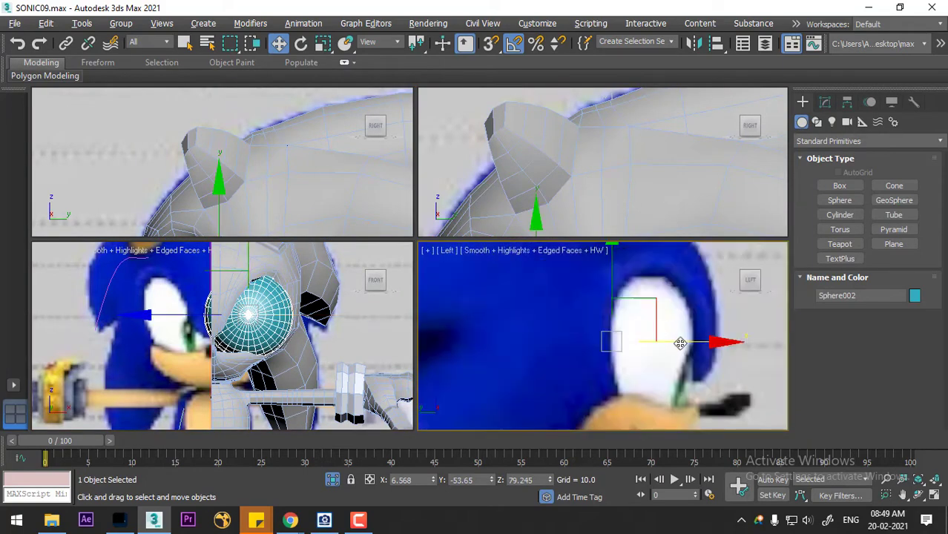
{"action": "left_click", "coordinate": [767, 286]}
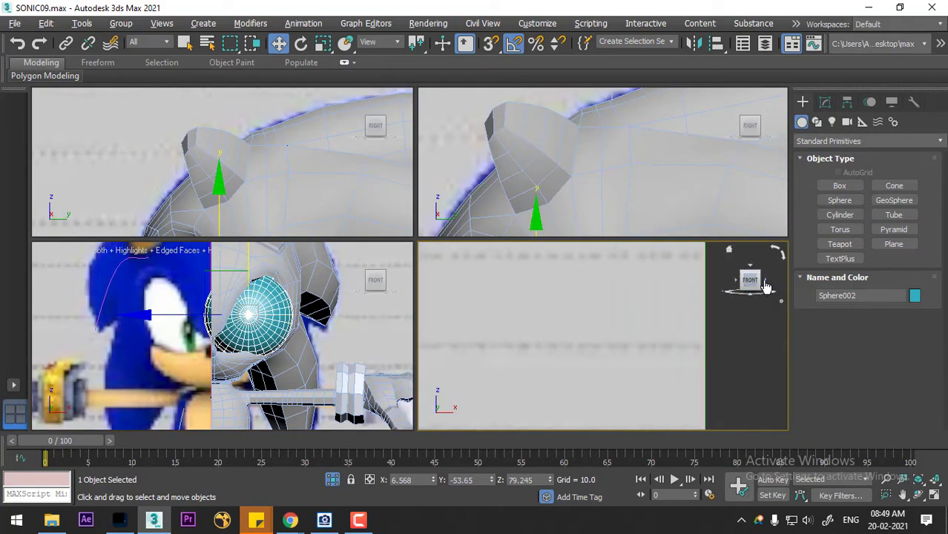
{"action": "scroll", "coordinate": [598, 359], "scroll_direction": "down", "scroll_amount": 5}
{"action": "scroll", "coordinate": [598, 359], "scroll_direction": "up", "scroll_amount": 4}
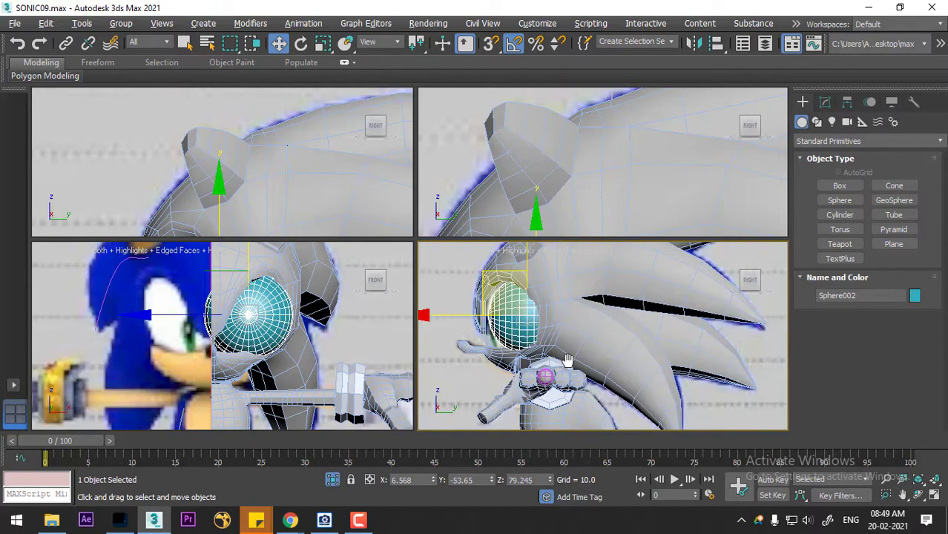
{"action": "middle_click_drag", "start_coordinate": [656, 306], "coordinate": [651, 324]}
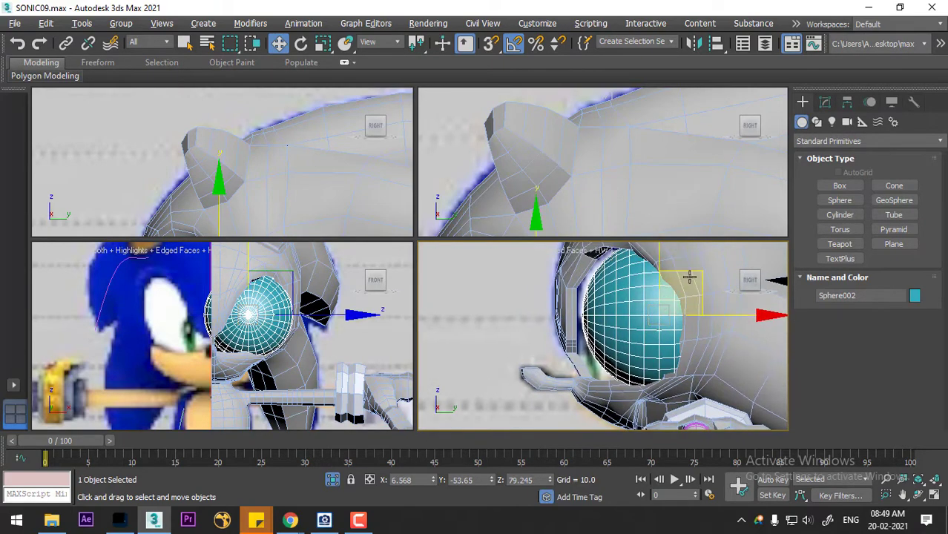
{"action": "left_click_drag", "start_coordinate": [690, 273], "coordinate": [677, 274]}
{"action": "scroll", "coordinate": [378, 361], "scroll_direction": "up", "scroll_amount": 3}
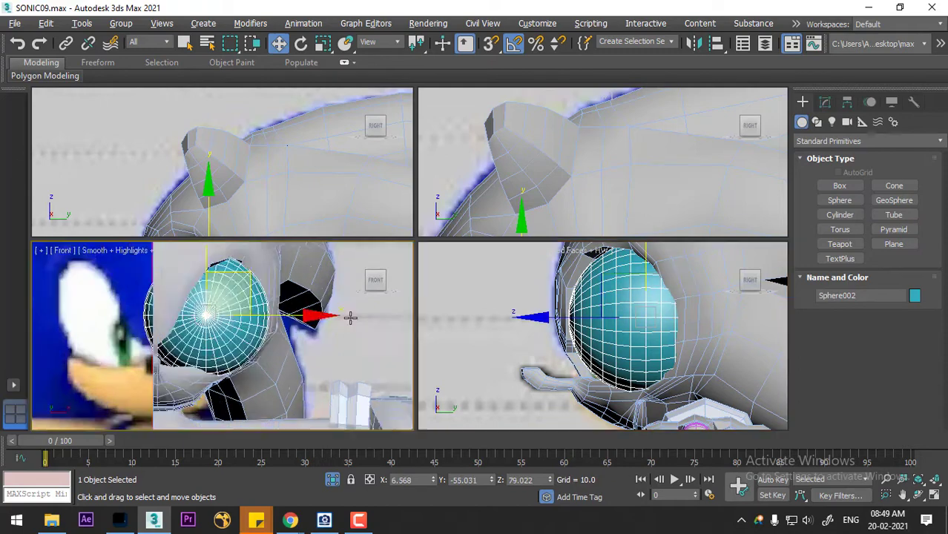
Refit the sphere in the Front view by enlarging it slightly and placing it at about X 5.3, Z 79.85
{"action": "left_click_drag", "start_coordinate": [376, 325], "coordinate": [355, 328]}
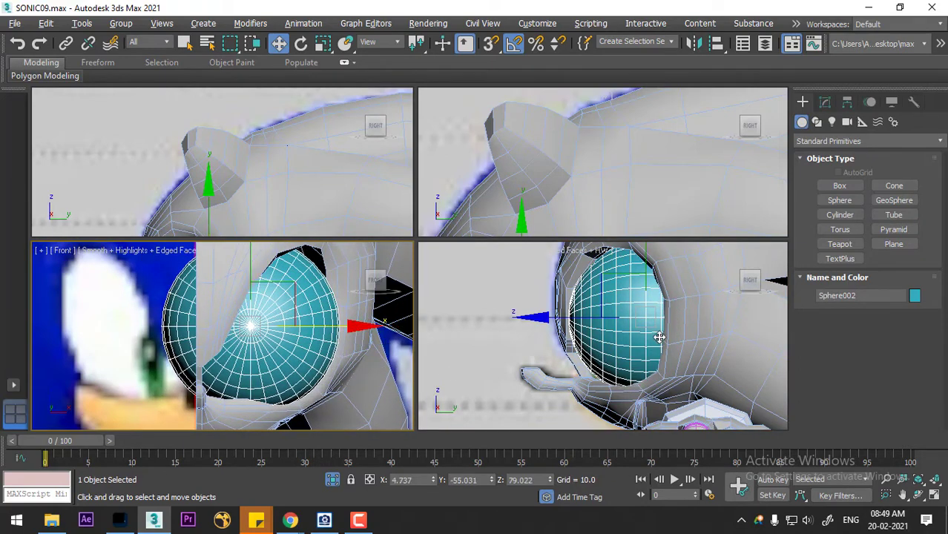
{"action": "middle_click_drag", "start_coordinate": [649, 336], "coordinate": [651, 352]}
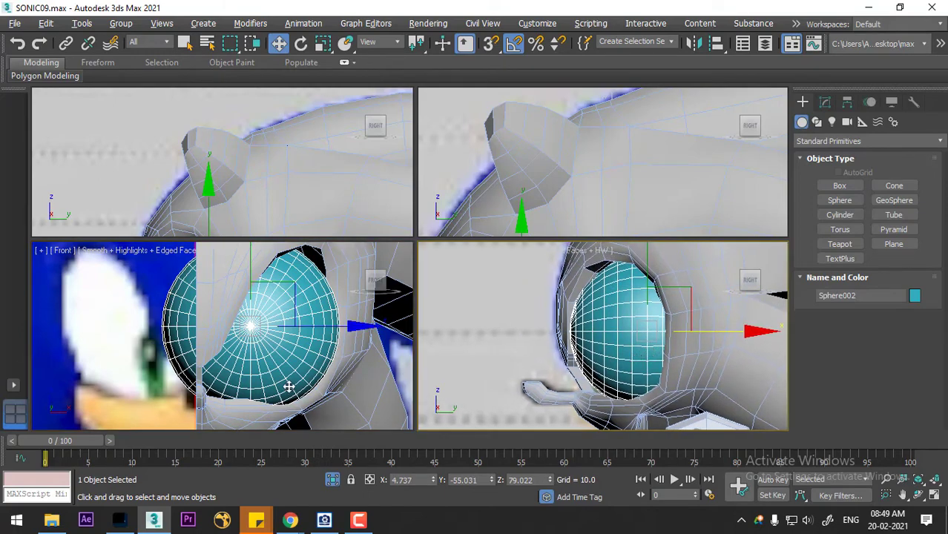
{"action": "middle_click_drag", "start_coordinate": [289, 387], "coordinate": [297, 400]}
{"action": "key", "text": "r"}
{"action": "left_click_drag", "start_coordinate": [272, 355], "coordinate": [315, 301]}
{"action": "key", "text": "w"}
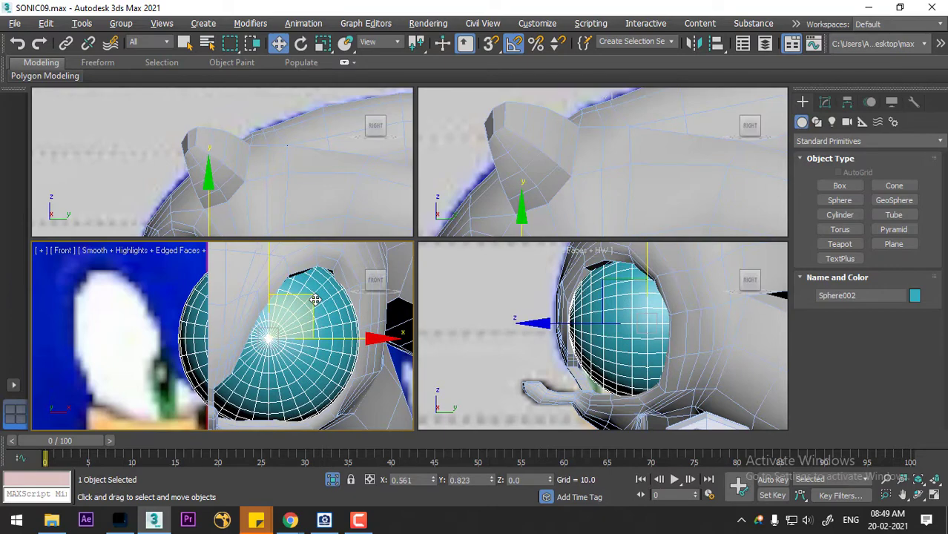
Examine how the enlarged sphere sits inside the eye socket in a close Perspective view
{"action": "left_click", "coordinate": [654, 343]}
{"action": "key", "text": "l"}
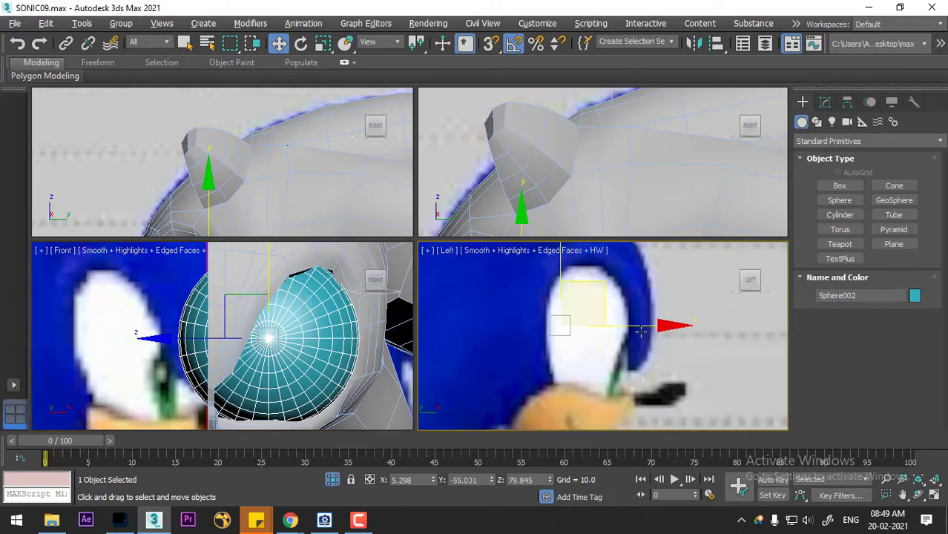
{"action": "key", "text": "p"}
{"action": "key", "text": "z"}
{"action": "middle_click_drag", "start_coordinate": [650, 328], "coordinate": [629, 334], "text": "alt"}
{"action": "key", "text": "alt+w"}
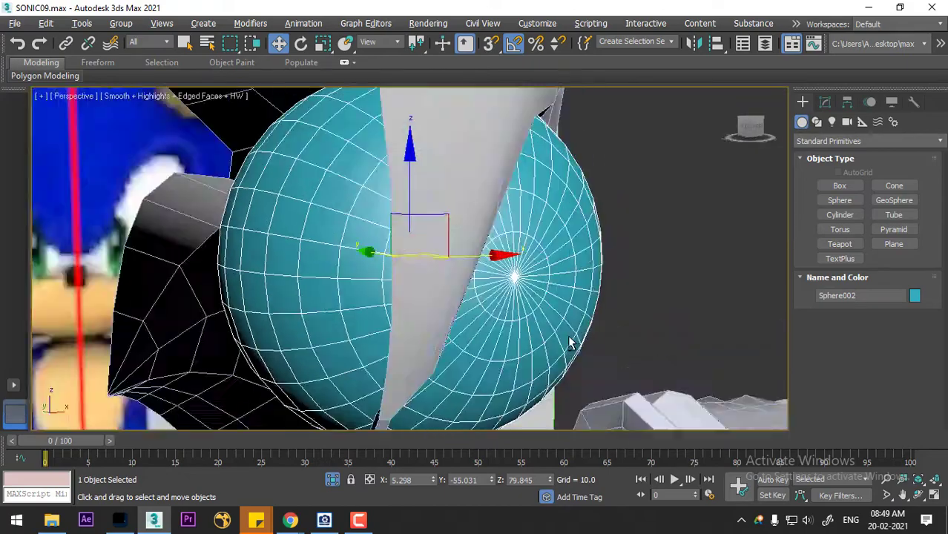
{"action": "middle_click_drag", "start_coordinate": [570, 343], "coordinate": [441, 339], "text": "alt"}
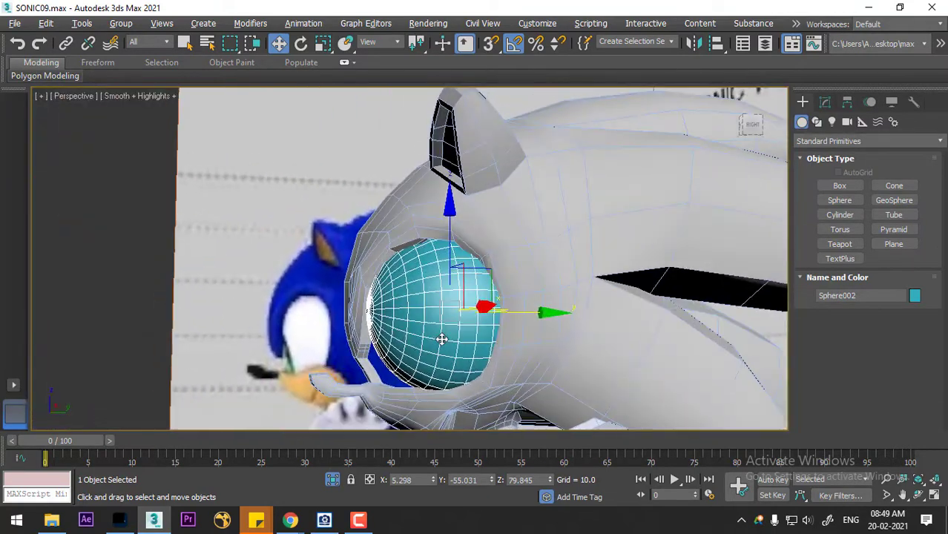
Lower the sphere in the Right view to about Z 78.75 and compare its fit in the Front view
{"action": "key", "text": "l"}
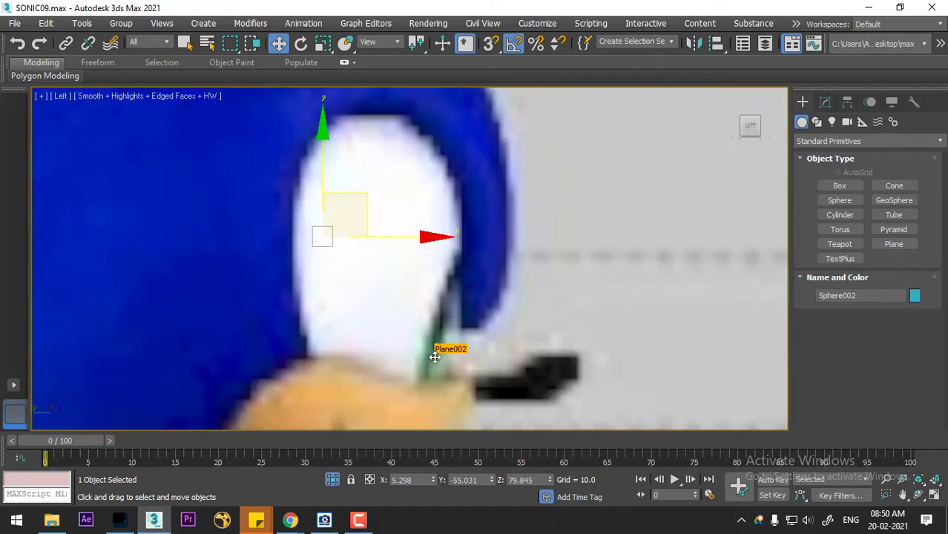
{"action": "left_click", "coordinate": [767, 127]}
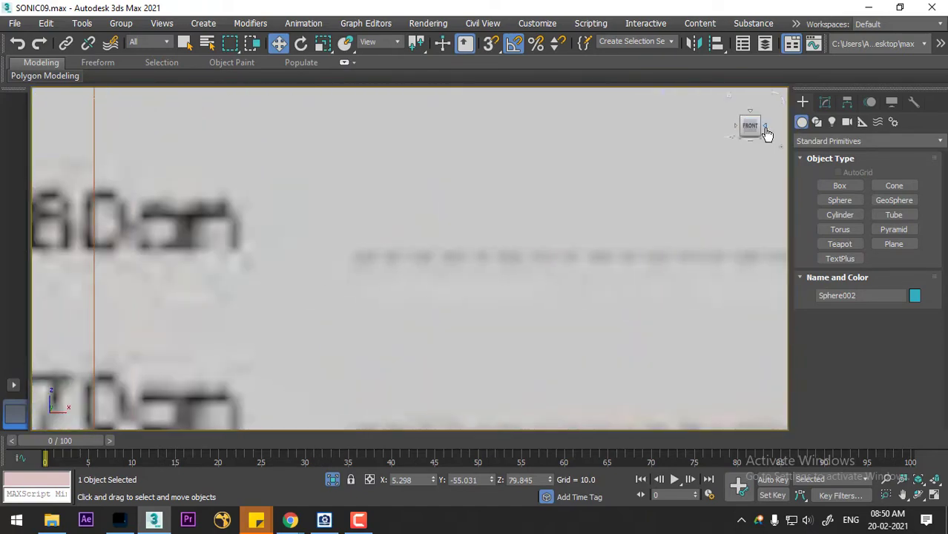
{"action": "left_click", "coordinate": [767, 127]}
{"action": "middle_click_drag", "start_coordinate": [492, 276], "coordinate": [513, 227]}
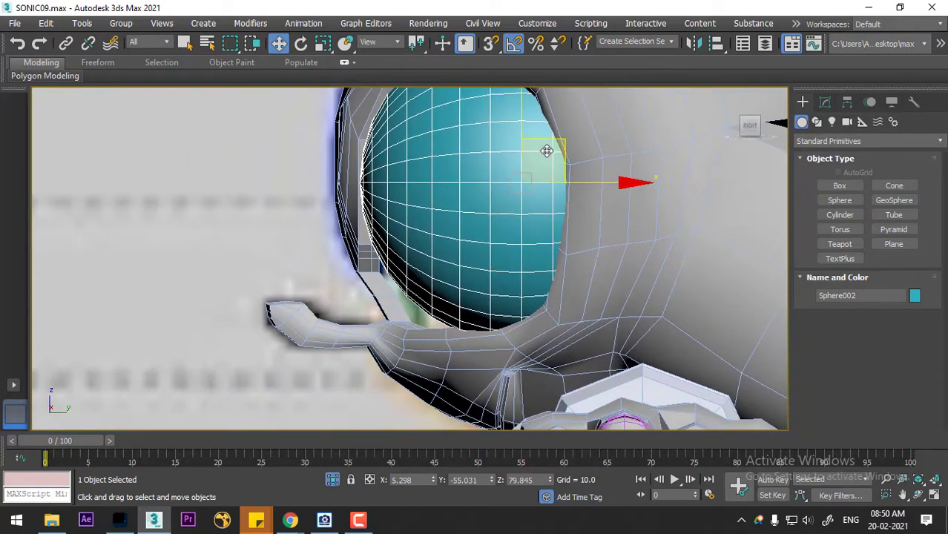
{"action": "left_click_drag", "start_coordinate": [551, 142], "coordinate": [551, 163]}
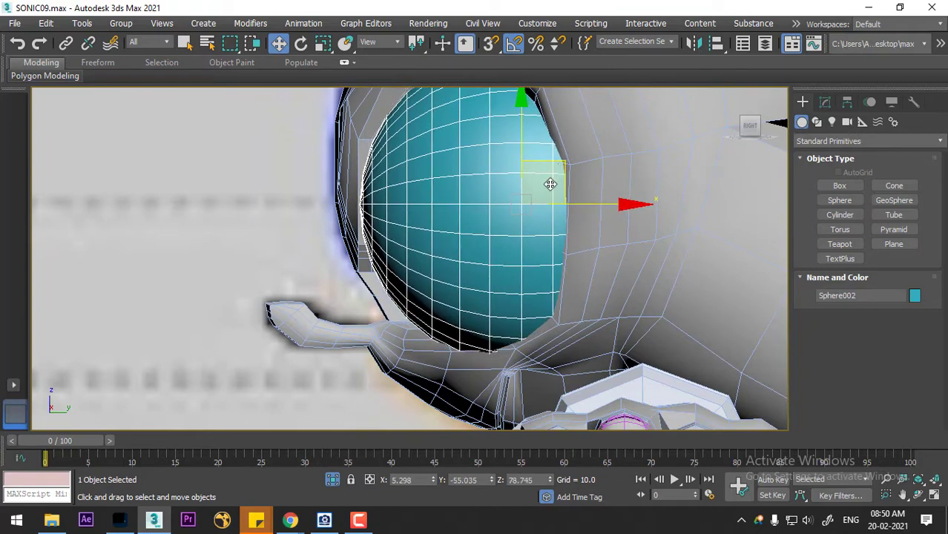
{"action": "key", "text": "alt+w"}
{"action": "middle_click_drag", "start_coordinate": [334, 386], "coordinate": [330, 354]}
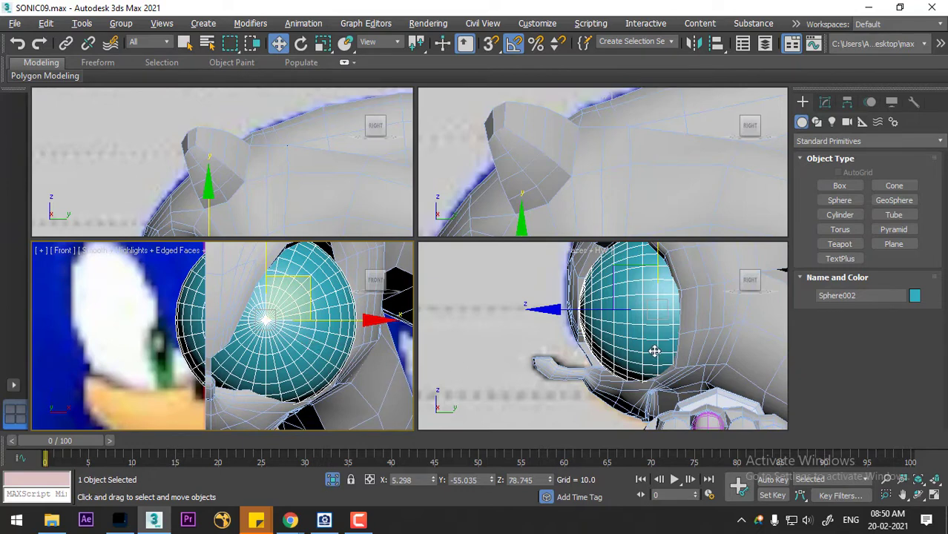
Enter vertex editing on the Plane005 head mesh and display the Right view in wireframe
{"action": "left_click", "coordinate": [678, 348]}
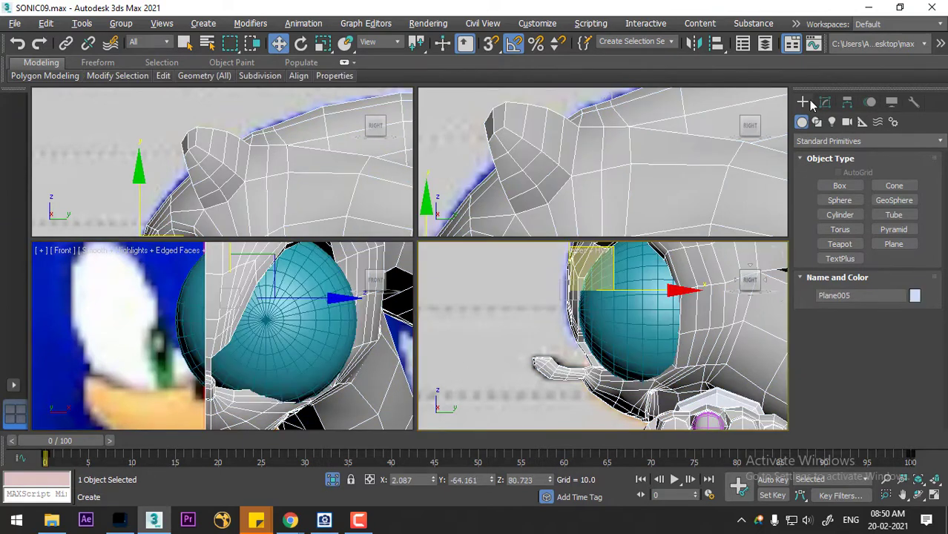
{"action": "left_click", "coordinate": [825, 102]}
{"action": "left_click", "coordinate": [832, 303]}
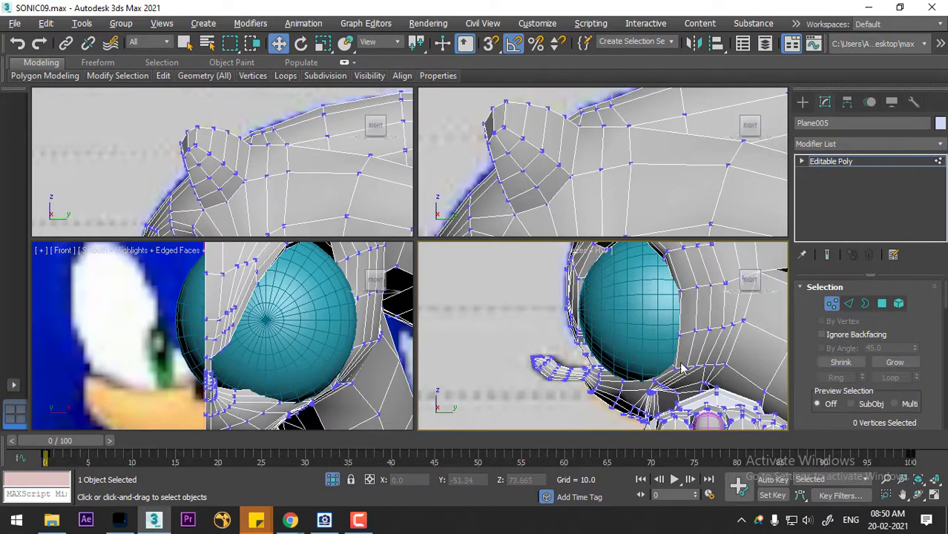
{"action": "key", "text": "F3"}
{"action": "scroll", "coordinate": [660, 353], "scroll_direction": "up", "scroll_amount": 5}
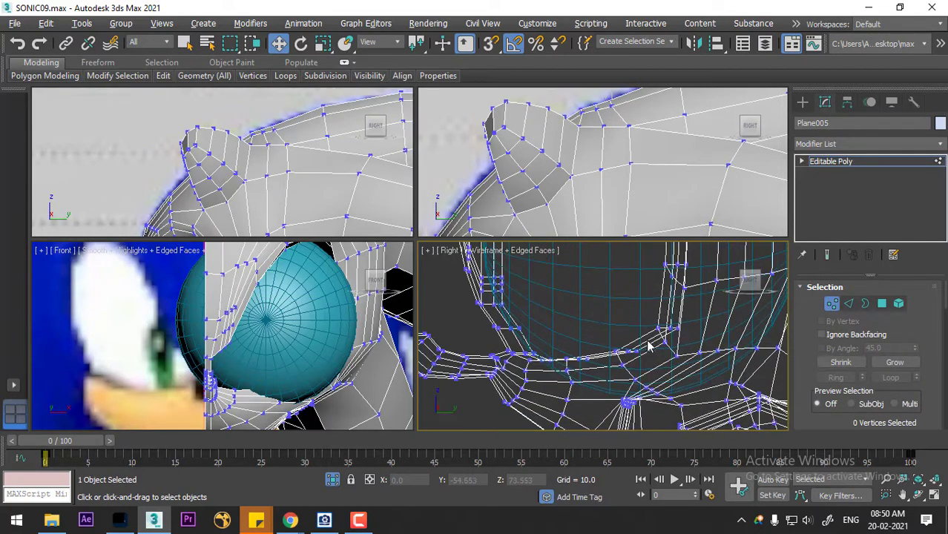
Select the head mesh vertices along the lower outer rim of the eye socket in the Right view
{"action": "left_click_drag", "start_coordinate": [605, 333], "coordinate": [649, 378]}
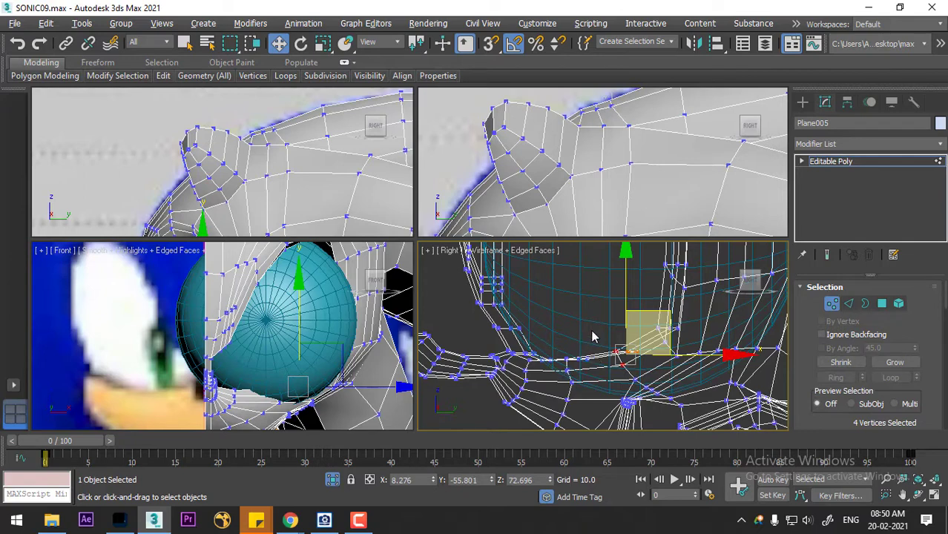
{"action": "left_click_drag", "start_coordinate": [592, 337], "coordinate": [558, 398]}
{"action": "scroll", "coordinate": [311, 392], "scroll_direction": "up", "scroll_amount": 3}
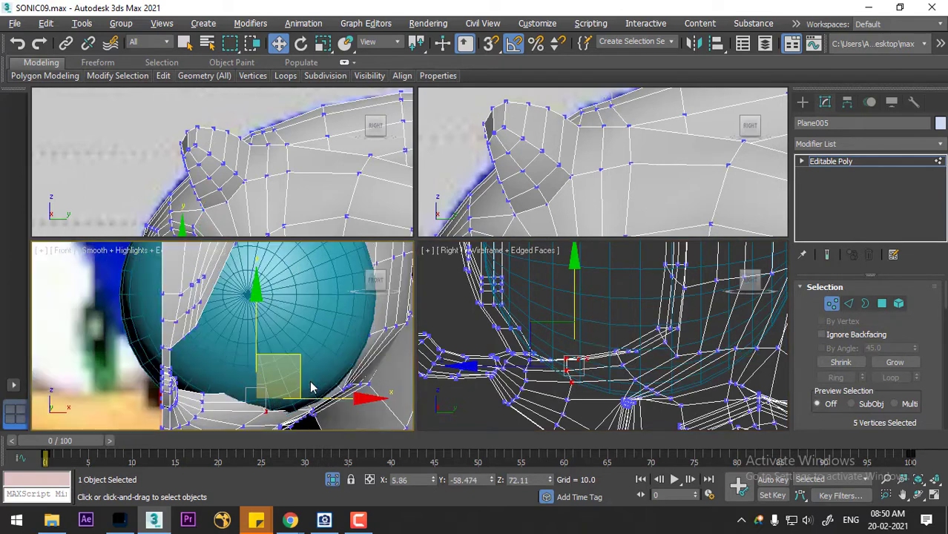
{"action": "scroll", "coordinate": [624, 336], "scroll_direction": "up", "scroll_amount": 2}
{"action": "left_click_drag", "start_coordinate": [634, 283], "coordinate": [686, 364]}
{"action": "scroll", "coordinate": [918, 265], "scroll_direction": "down", "scroll_amount": 2}
{"action": "scroll", "coordinate": [918, 264], "scroll_direction": "down", "scroll_amount": 2}
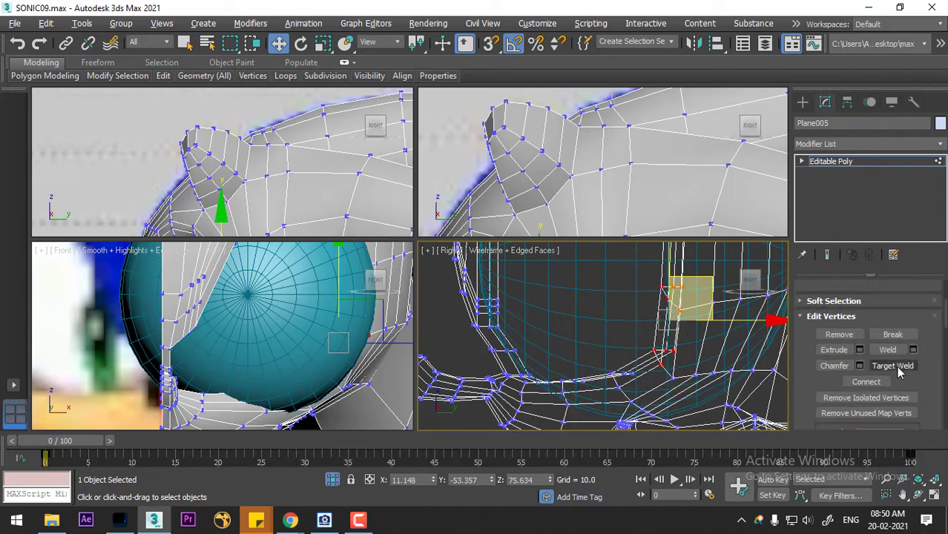
Turn on soft selection for the chosen socket vertices and set its falloff to 4.95
{"action": "left_click", "coordinate": [845, 301]}
{"action": "scroll", "coordinate": [829, 312], "scroll_direction": "up", "scroll_amount": 4}
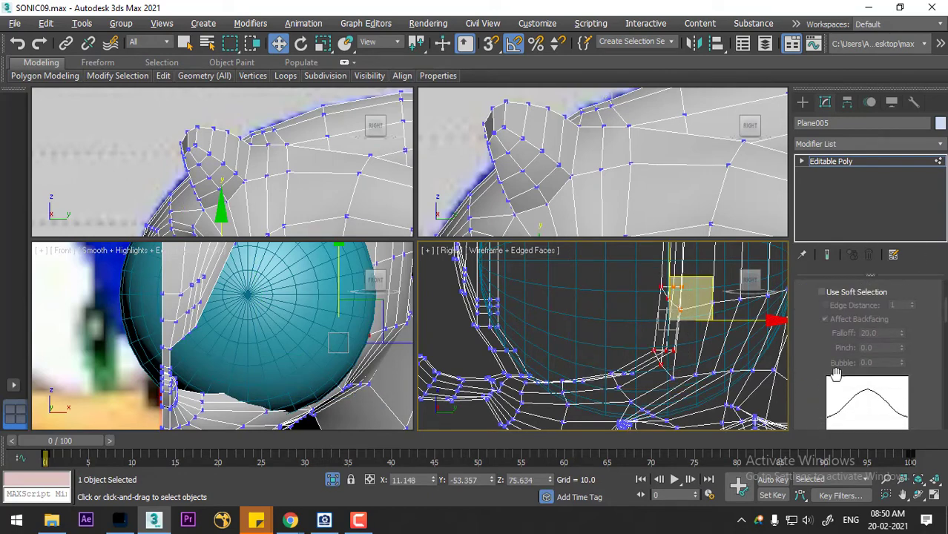
{"action": "left_click", "coordinate": [836, 357]}
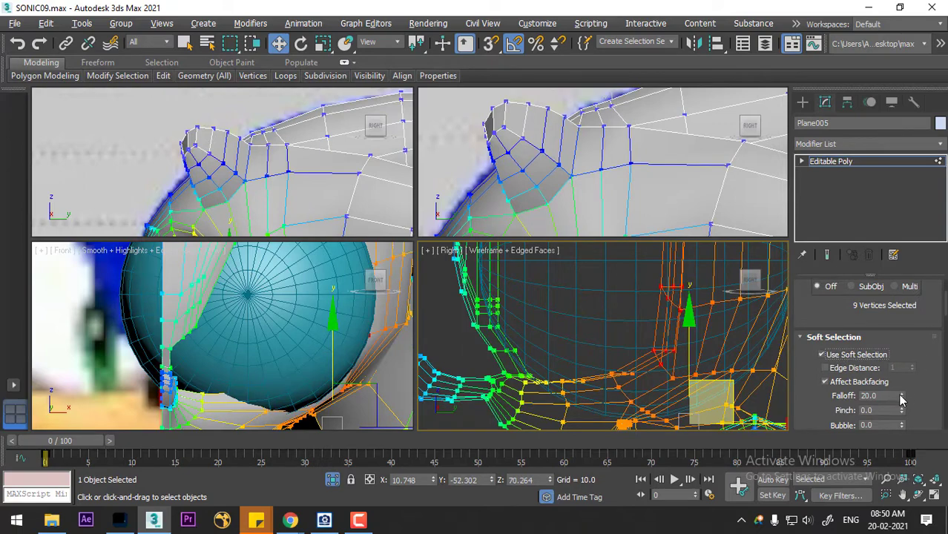
{"action": "left_click_drag", "start_coordinate": [901, 399], "coordinate": [888, 442]}
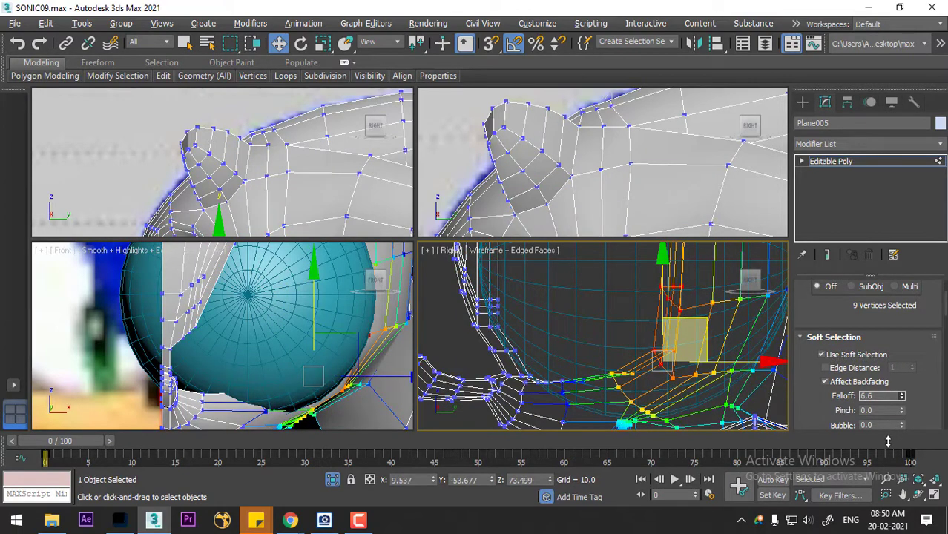
{"action": "left_click_drag", "start_coordinate": [901, 399], "coordinate": [896, 414]}
Move the soft-selected socket vertices in the Right and Front views to about X 9.5, Y -54.06, Z 73.02
{"action": "scroll", "coordinate": [684, 334], "scroll_direction": "down", "scroll_amount": 3}
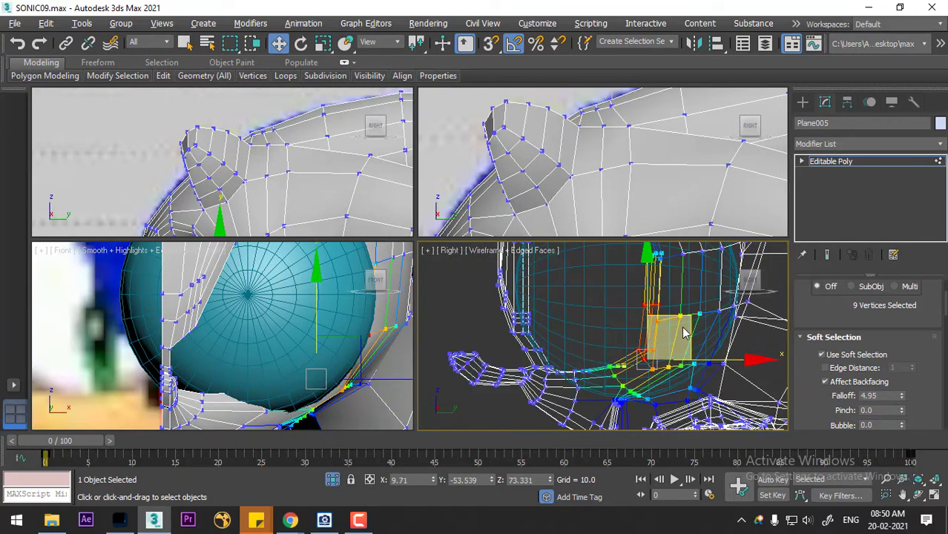
{"action": "left_click_drag", "start_coordinate": [683, 317], "coordinate": [676, 326]}
{"action": "middle_click_drag", "start_coordinate": [380, 362], "coordinate": [338, 361]}
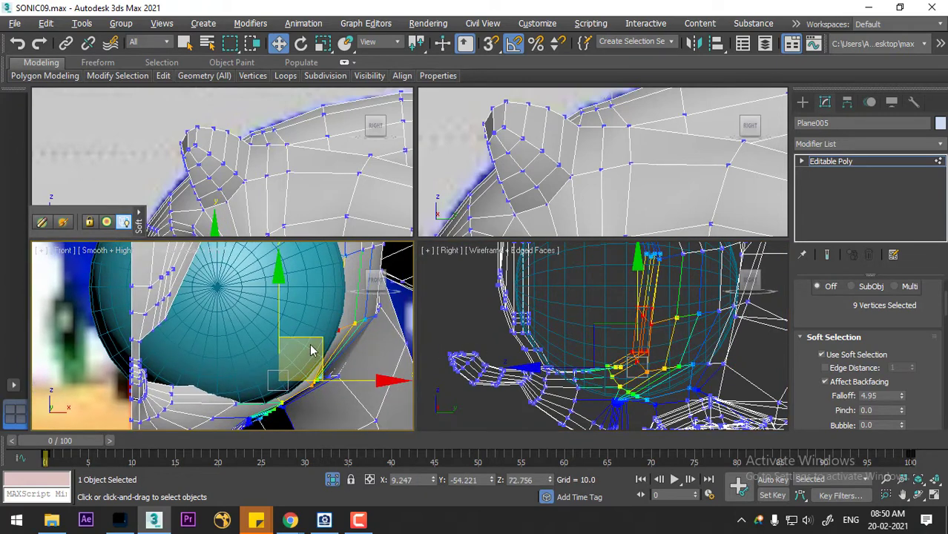
{"action": "left_click_drag", "start_coordinate": [312, 338], "coordinate": [316, 338]}
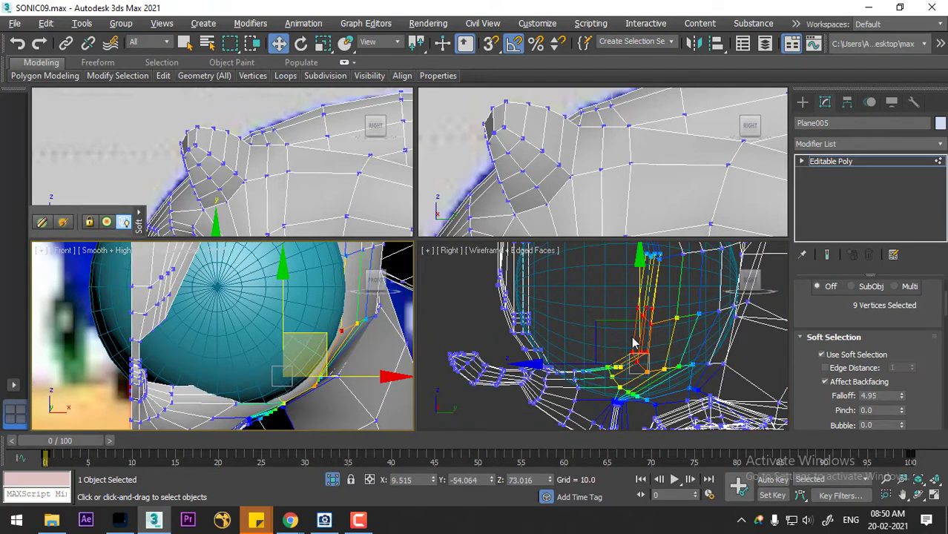
Leave the head's vertex editing, add an FFD 3x3x3 modifier to the eye sphere and enter its Control Points level
{"action": "middle_click_drag", "start_coordinate": [635, 343], "coordinate": [630, 377]}
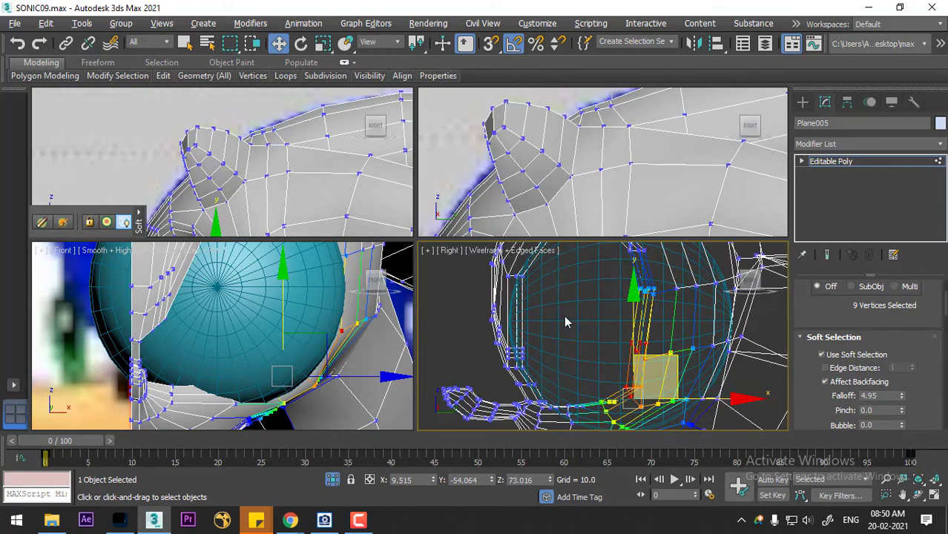
{"action": "right_click", "coordinate": [566, 322]}
{"action": "left_click", "coordinate": [548, 300]}
{"action": "left_click", "coordinate": [576, 324]}
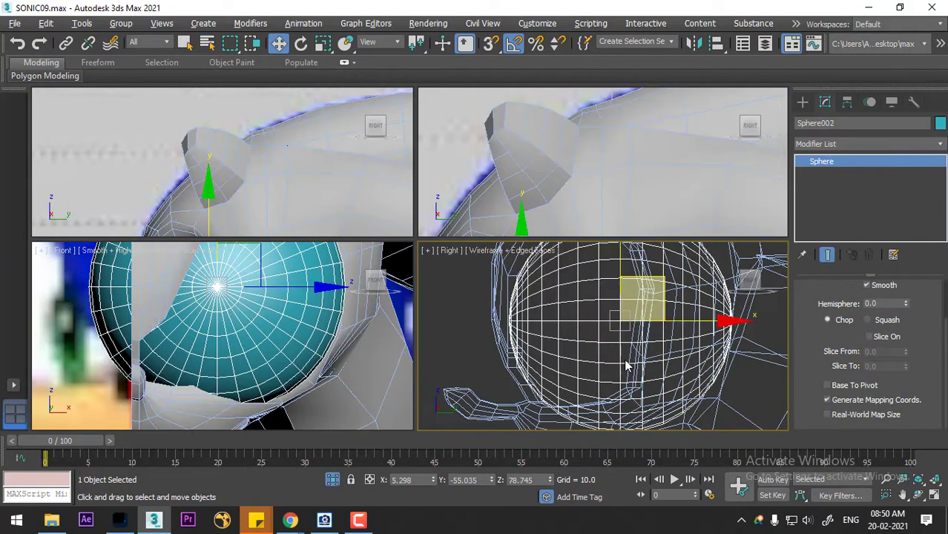
{"action": "left_click", "coordinate": [854, 145]}
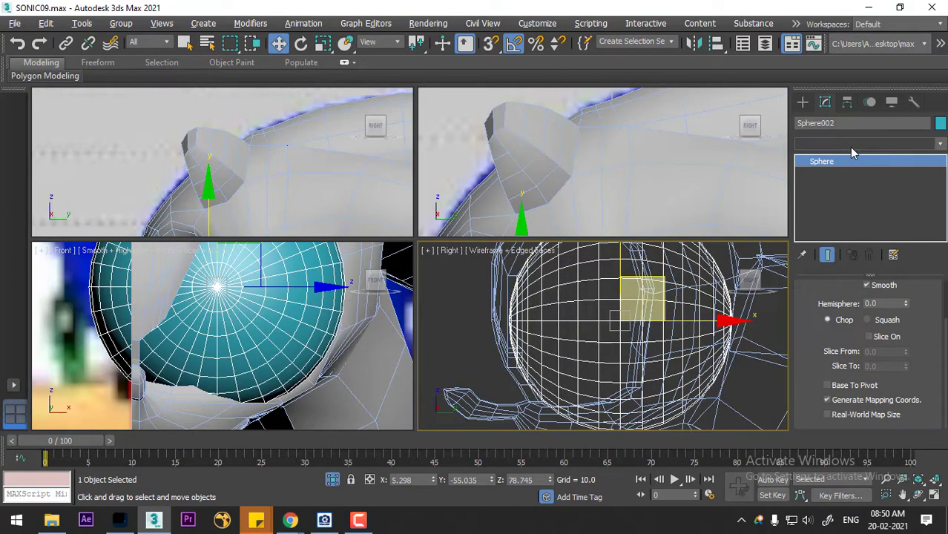
{"action": "type", "text": "f"}
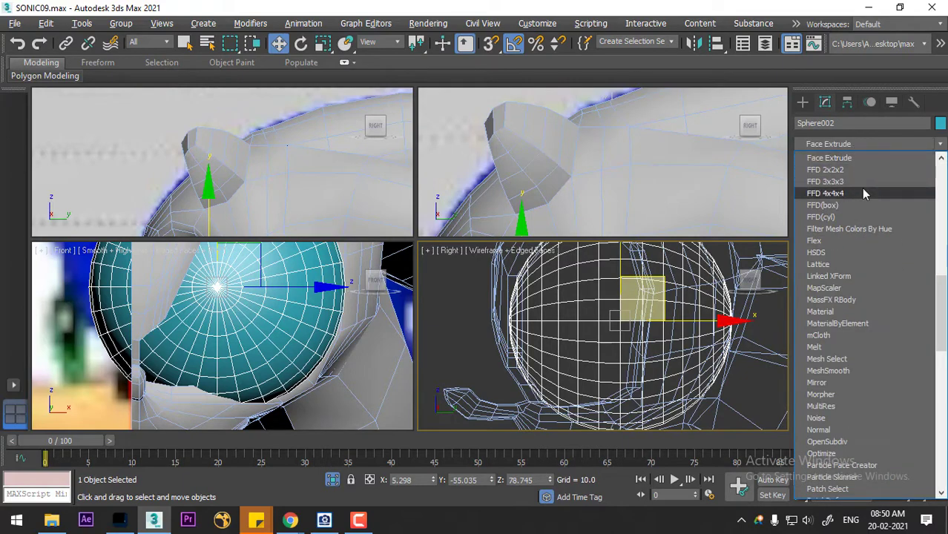
{"action": "left_click", "coordinate": [862, 182]}
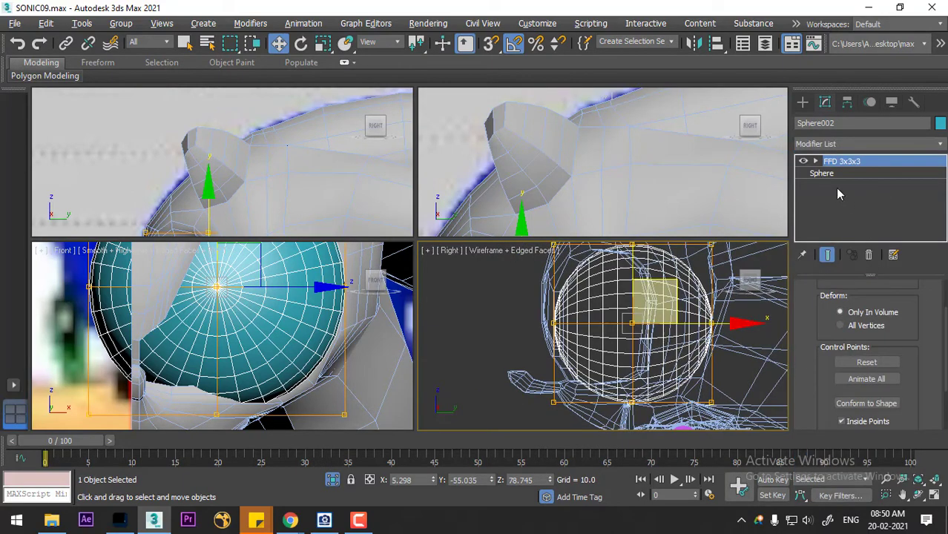
{"action": "left_click", "coordinate": [817, 161]}
{"action": "left_click", "coordinate": [850, 174]}
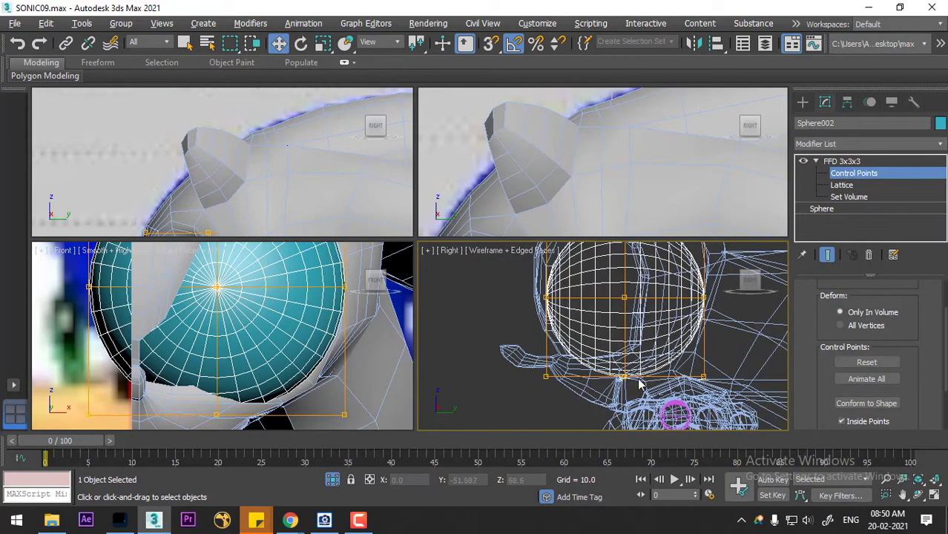
Move the sphere's middle outer lattice control points inward in the Front view to follow the socket edge
{"action": "left_click_drag", "start_coordinate": [610, 387], "coordinate": [646, 292]}
{"action": "middle_click_drag", "start_coordinate": [367, 381], "coordinate": [373, 374]}
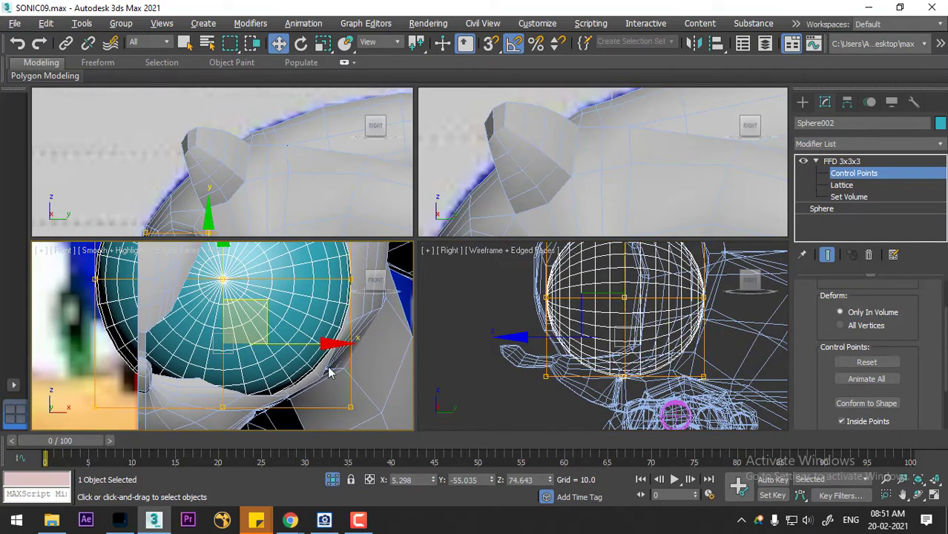
{"action": "scroll", "coordinate": [307, 358], "scroll_direction": "down", "scroll_amount": 2}
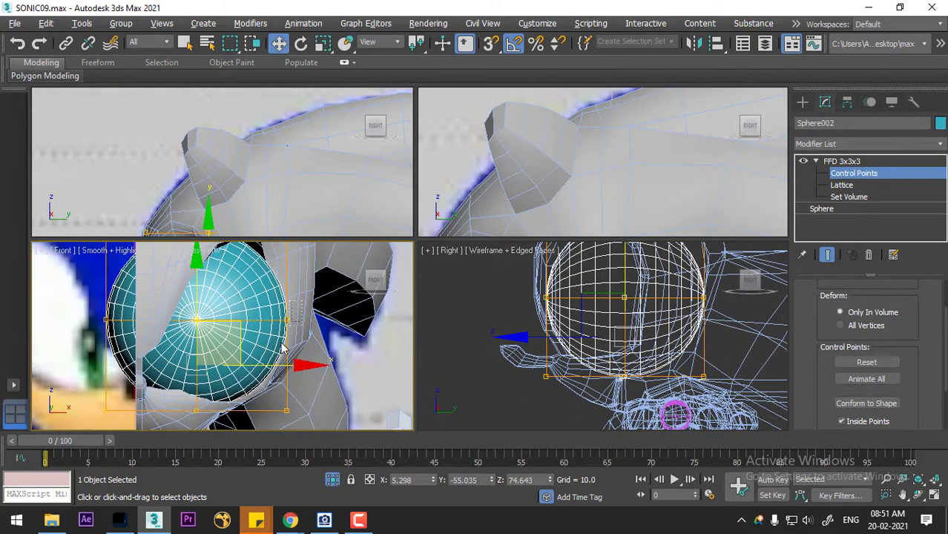
{"action": "left_click_drag", "start_coordinate": [282, 348], "coordinate": [282, 357]}
{"action": "middle_click_drag", "start_coordinate": [318, 346], "coordinate": [307, 358]}
{"action": "left_click_drag", "start_coordinate": [370, 332], "coordinate": [352, 332]}
{"action": "middle_click_drag", "start_coordinate": [309, 391], "coordinate": [309, 357]}
Move the lower outer lattice corner points in the Front view to about X 12.6, Z 72.4
{"action": "left_click_drag", "start_coordinate": [269, 407], "coordinate": [289, 386]}
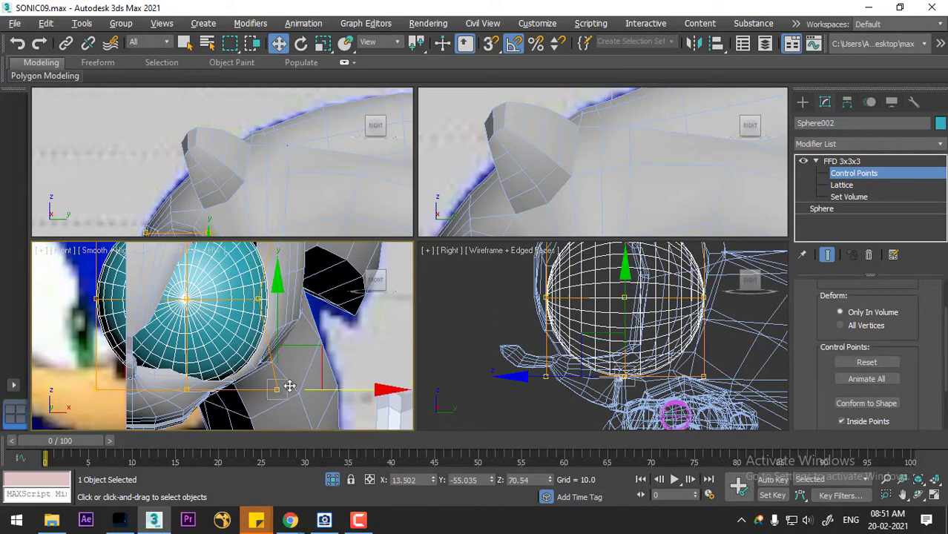
{"action": "left_click_drag", "start_coordinate": [328, 348], "coordinate": [301, 306]}
{"action": "middle_click_drag", "start_coordinate": [351, 358], "coordinate": [367, 430]}
{"action": "middle_click_drag", "start_coordinate": [635, 321], "coordinate": [642, 368]}
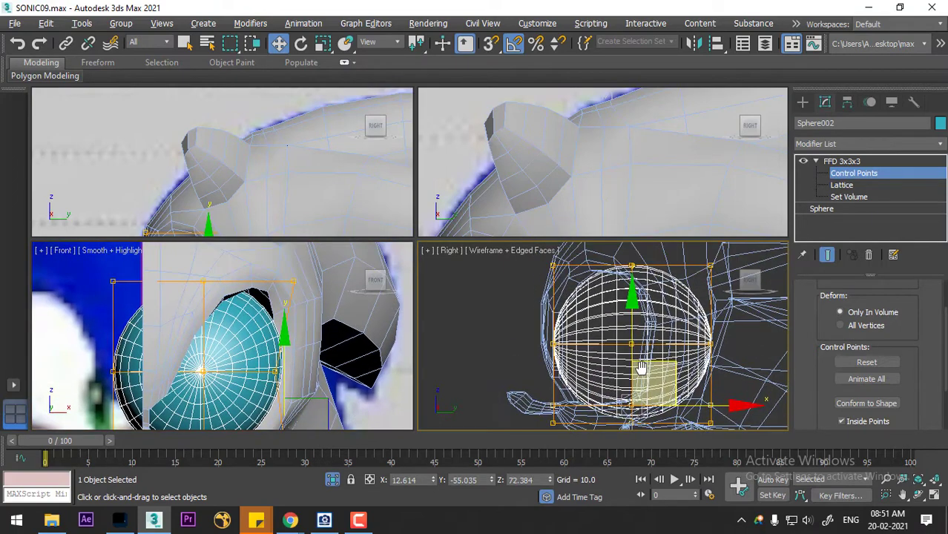
Move the upper outer lattice corner points in the Front view to about X 14.7, Z 88.6
{"action": "middle_click_drag", "start_coordinate": [264, 351], "coordinate": [267, 378]}
{"action": "left_click_drag", "start_coordinate": [311, 288], "coordinate": [277, 348]}
{"action": "middle_click_drag", "start_coordinate": [646, 310], "coordinate": [647, 366]}
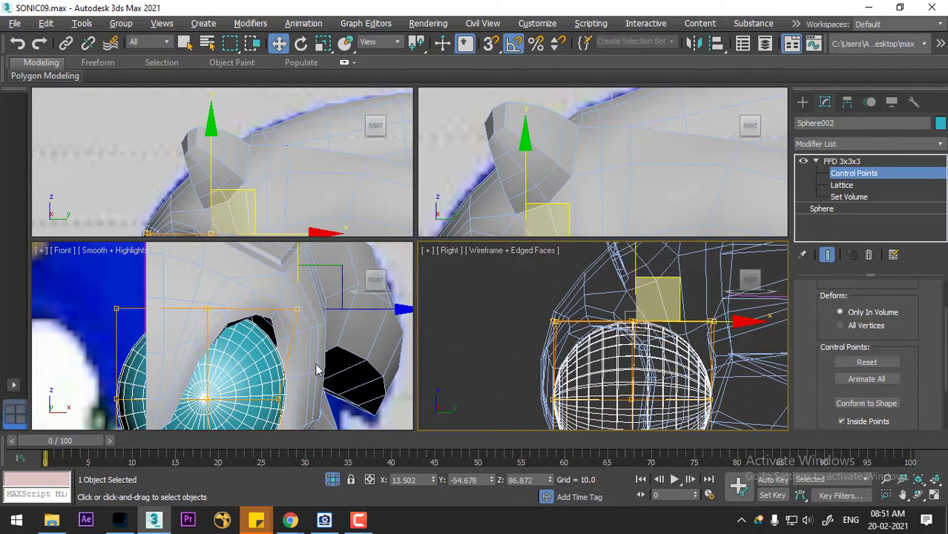
{"action": "middle_click_drag", "start_coordinate": [326, 306], "coordinate": [327, 316]}
{"action": "left_click_drag", "start_coordinate": [338, 276], "coordinate": [351, 257]}
{"action": "middle_click_drag", "start_coordinate": [316, 396], "coordinate": [324, 347]}
Raise the upper outer lattice corner points slightly in a maximized Perspective view, checking the sphere against the socket
{"action": "key", "text": "p"}
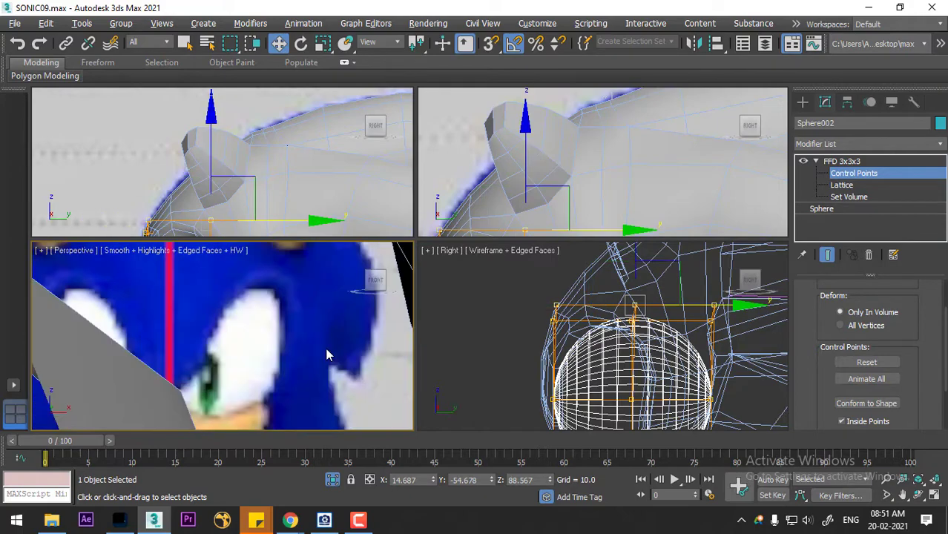
{"action": "key", "text": "alt+w"}
{"action": "scroll", "coordinate": [355, 329], "scroll_direction": "up", "scroll_amount": 5}
{"action": "scroll", "coordinate": [399, 339], "scroll_direction": "down", "scroll_amount": 10}
{"action": "middle_click_drag", "start_coordinate": [400, 339], "coordinate": [467, 331], "text": "alt"}
{"action": "scroll", "coordinate": [395, 339], "scroll_direction": "up", "scroll_amount": 6}
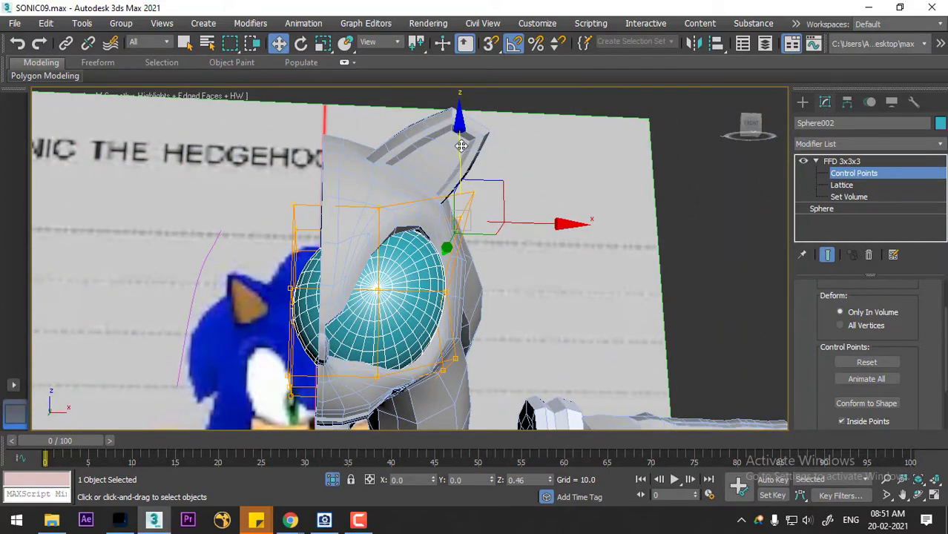
{"action": "middle_click_drag", "start_coordinate": [468, 223], "coordinate": [405, 350], "text": "alt"}
Shift the lower front lattice control points forward to about Y -63.73 and check the eye from several sides
{"action": "middle_click_drag", "start_coordinate": [327, 418], "coordinate": [327, 371], "text": "alt"}
{"action": "middle_click_drag", "start_coordinate": [414, 376], "coordinate": [391, 376], "text": "alt"}
{"action": "left_click_drag", "start_coordinate": [322, 417], "coordinate": [322, 417]}
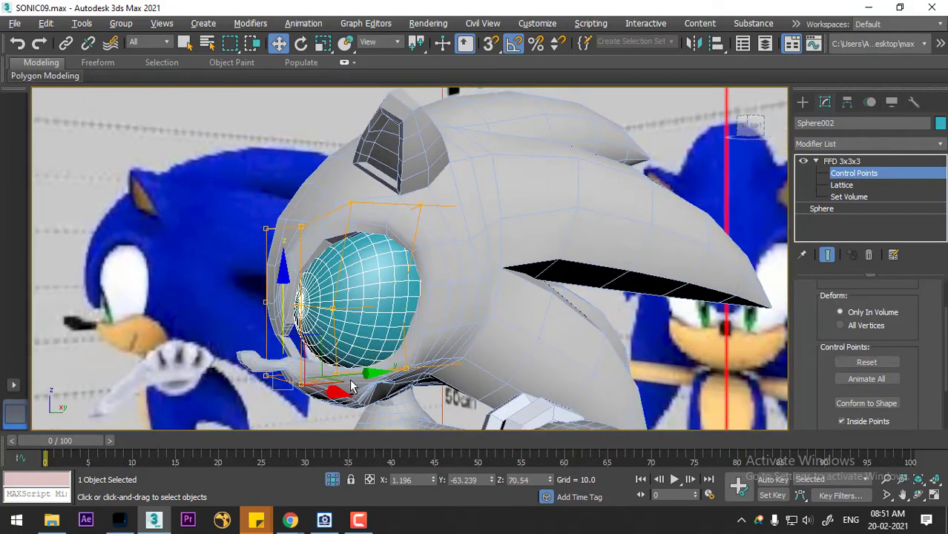
{"action": "middle_click_drag", "start_coordinate": [322, 417], "coordinate": [314, 355], "text": "alt"}
{"action": "left_click_drag", "start_coordinate": [383, 381], "coordinate": [384, 383]}
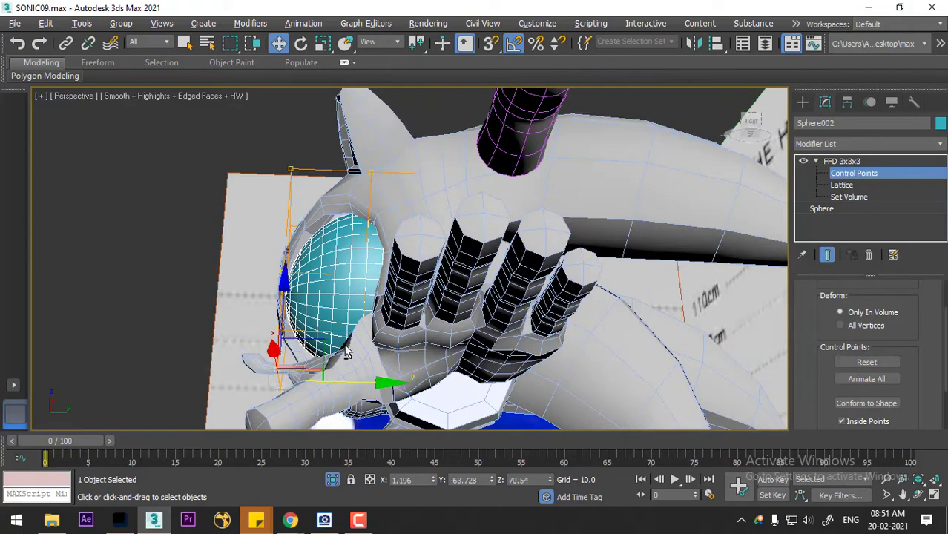
{"action": "middle_click_drag", "start_coordinate": [384, 383], "coordinate": [438, 402], "text": "alt"}
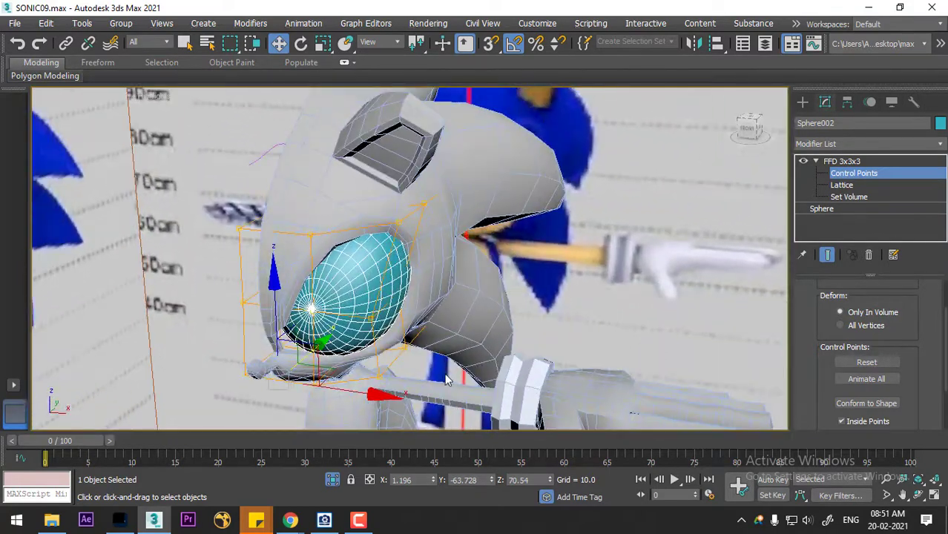
Select the middle and lower outer lattice control points and move them inward to about X 11.5
{"action": "left_click_drag", "start_coordinate": [438, 341], "coordinate": [399, 365]}
{"action": "middle_click_drag", "start_coordinate": [419, 360], "coordinate": [448, 405], "text": "alt"}
{"action": "left_click_drag", "start_coordinate": [415, 373], "coordinate": [381, 333]}
{"action": "middle_click_drag", "start_coordinate": [393, 371], "coordinate": [492, 361], "text": "alt"}
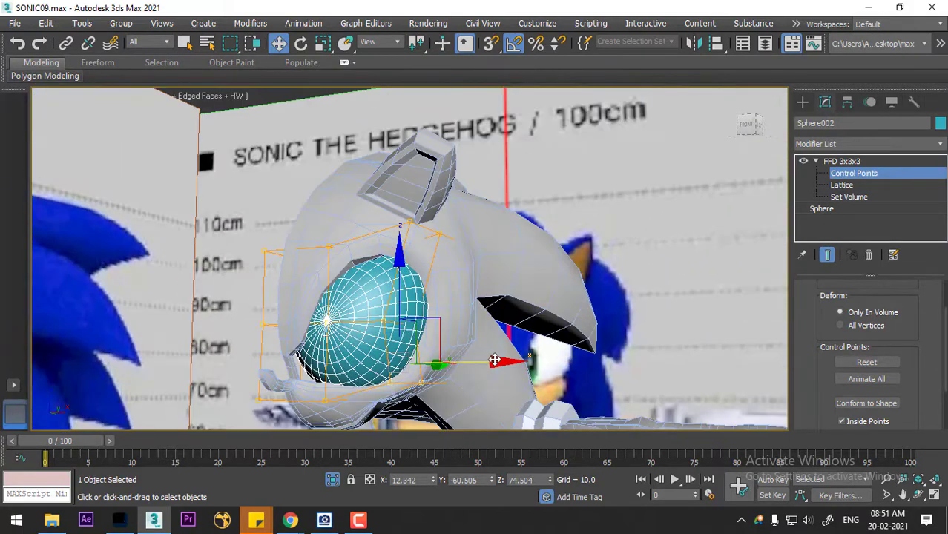
{"action": "left_click_drag", "start_coordinate": [494, 360], "coordinate": [488, 362]}
{"action": "middle_click_drag", "start_coordinate": [488, 362], "coordinate": [510, 377], "text": "alt"}
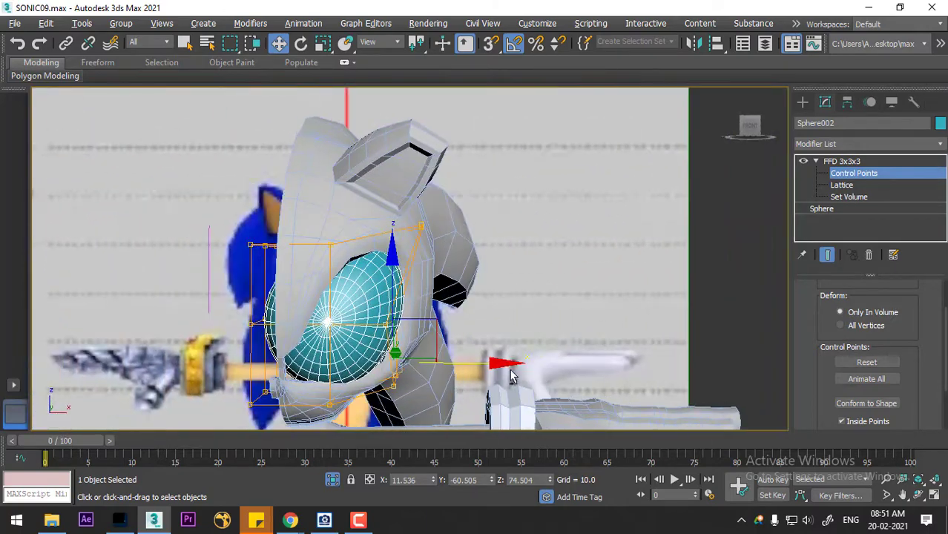
Leave control point editing and assign the 05 - Default material to the eye sphere
{"action": "right_click", "coordinate": [355, 292]}
{"action": "left_click", "coordinate": [319, 267]}
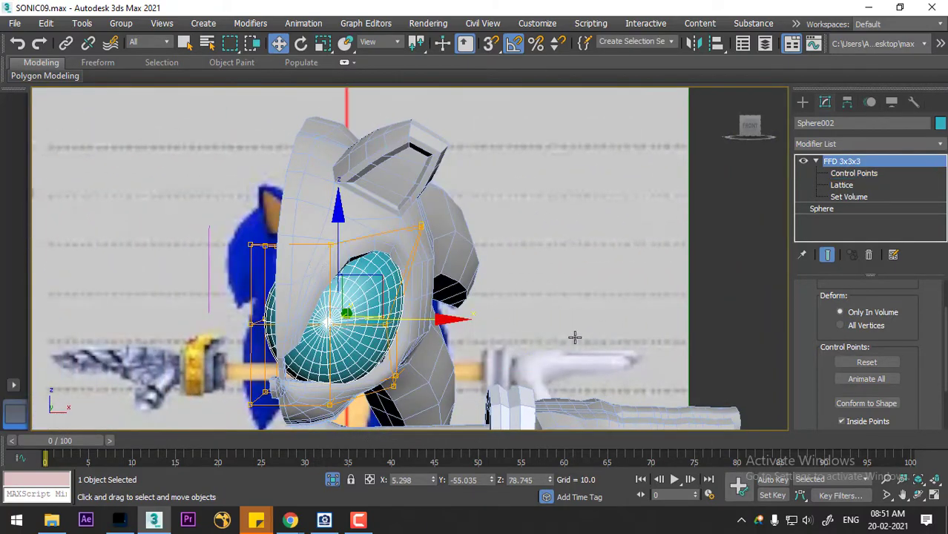
{"action": "key", "text": "m"}
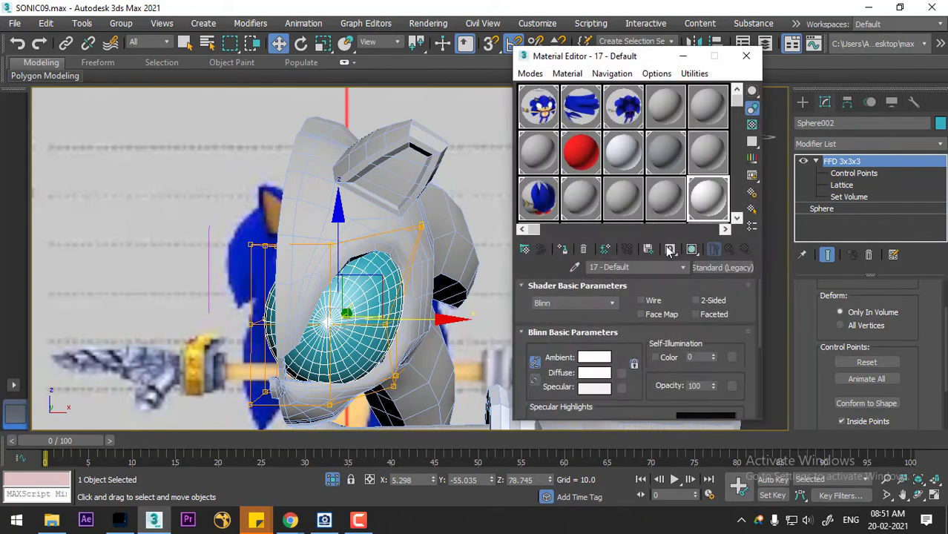
{"action": "left_click", "coordinate": [666, 197]}
{"action": "left_click", "coordinate": [704, 115]}
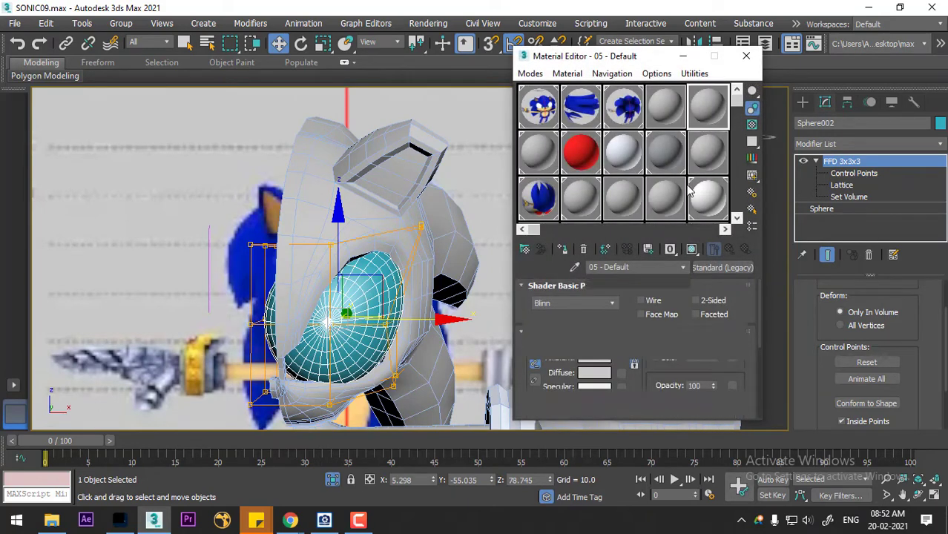
{"action": "left_click", "coordinate": [562, 253]}
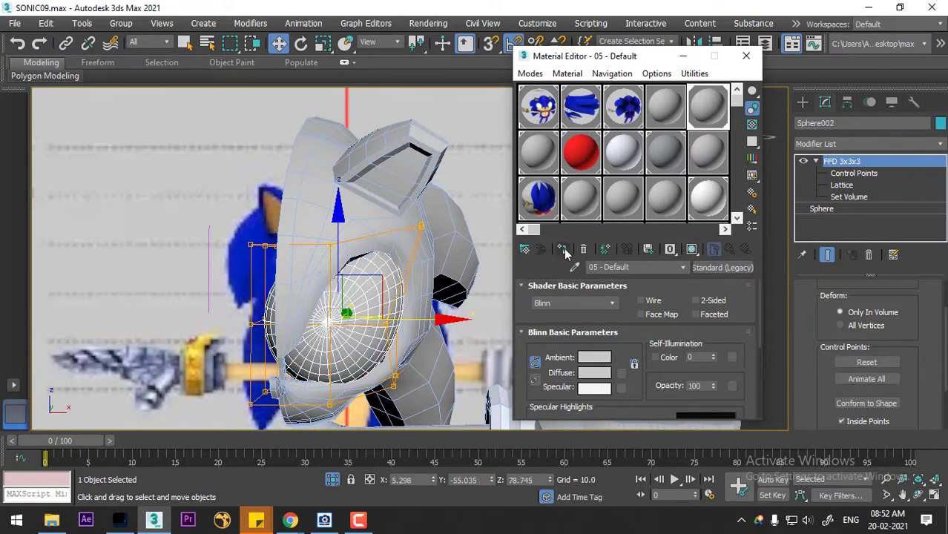
Load eye texture.jpg from the cartoon character folder as a Bitmap diffuse map in the 05 - Default material
{"action": "left_click", "coordinate": [622, 373]}
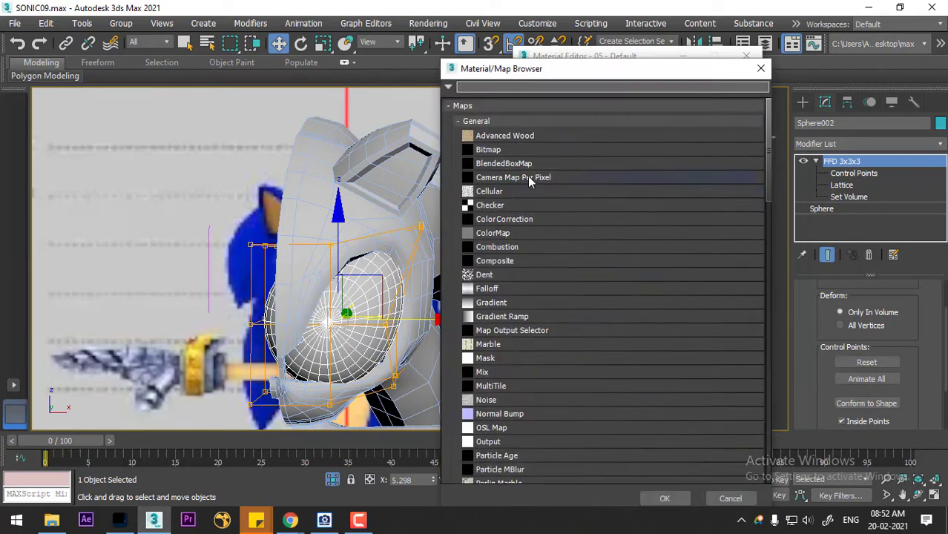
{"action": "double_click", "coordinate": [511, 153]}
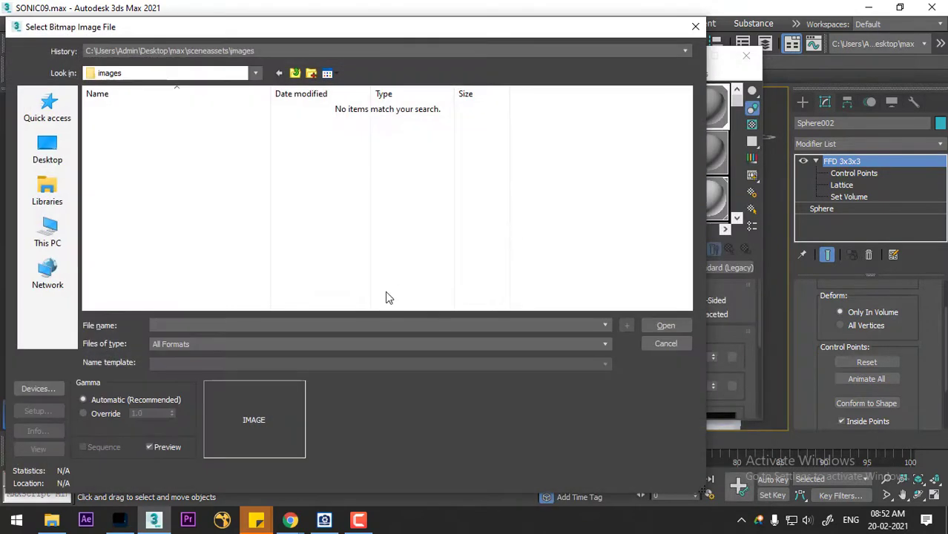
{"action": "key", "text": "ctrl+v"}
{"action": "key", "text": "Return"}
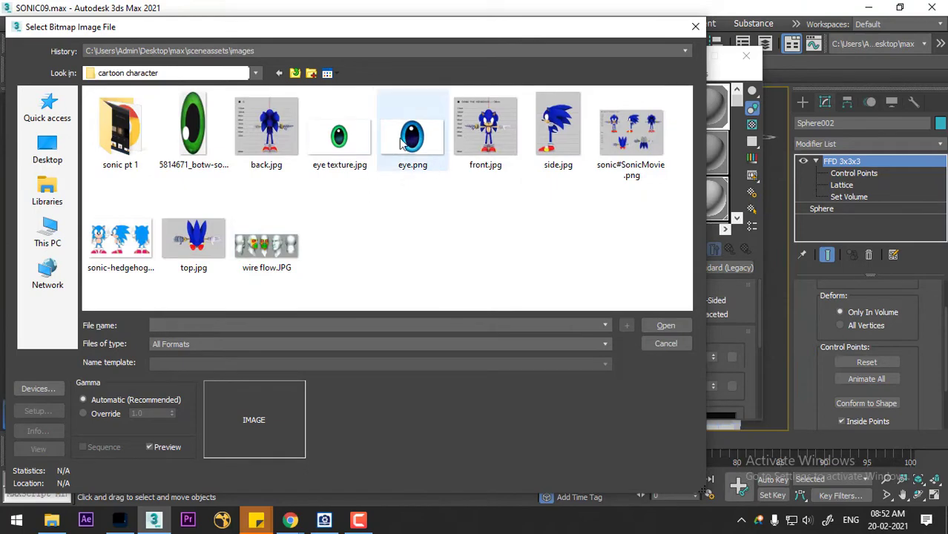
{"action": "left_click", "coordinate": [340, 134]}
{"action": "double_click", "coordinate": [340, 133]}
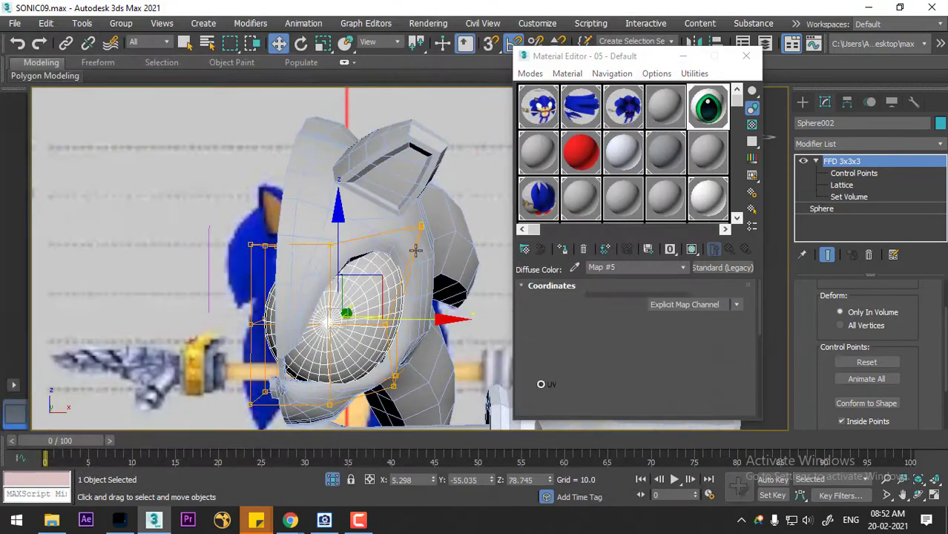
Display the eye texture on the sphere in the viewport and add a UVW Map modifier to it
{"action": "left_click", "coordinate": [693, 250]}
{"action": "left_click", "coordinate": [746, 55]}
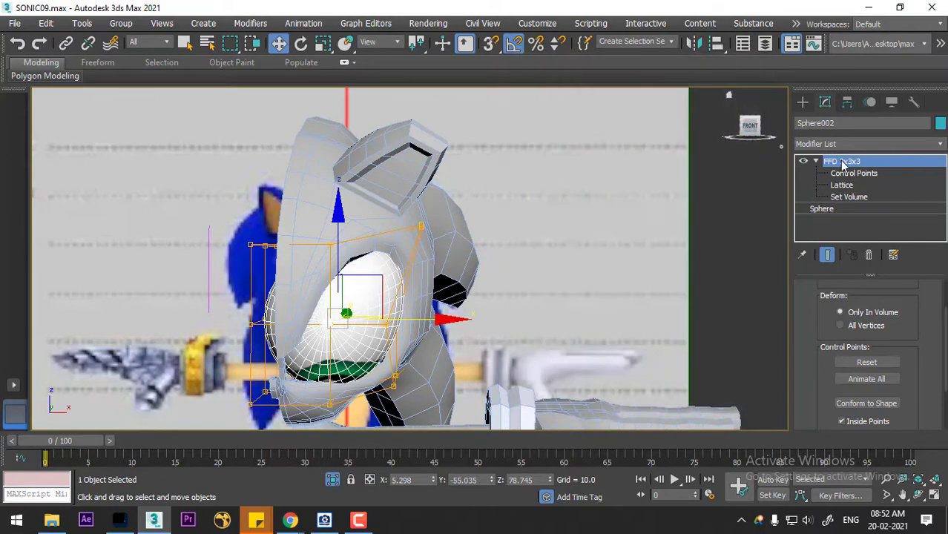
{"action": "left_click", "coordinate": [846, 144]}
{"action": "key", "text": "u"}
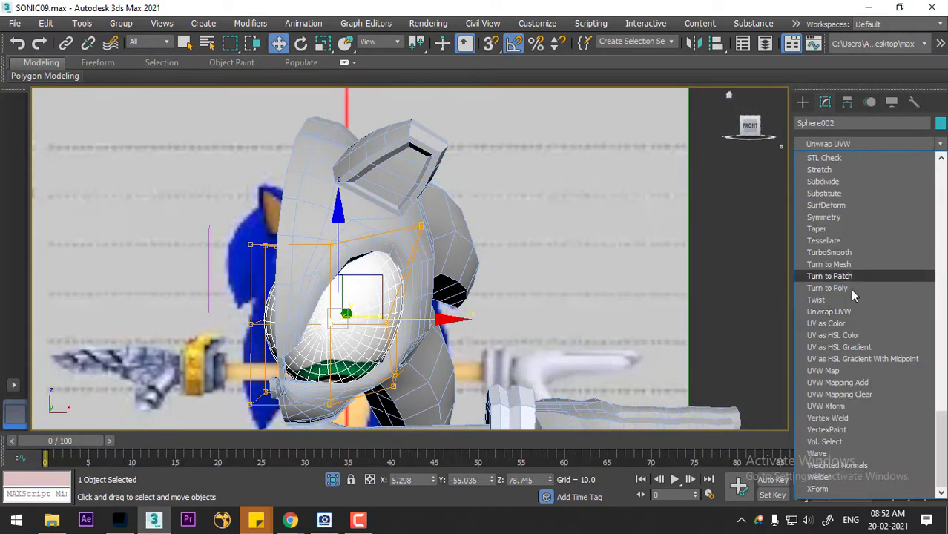
{"action": "key", "text": "u"}
{"action": "key", "text": "u"}
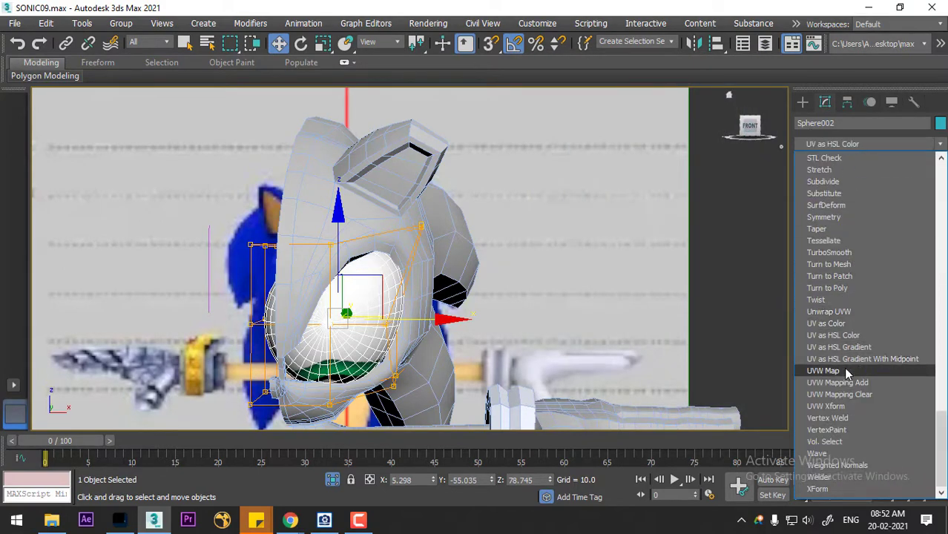
{"action": "left_click", "coordinate": [849, 371]}
{"action": "middle_click_drag", "start_coordinate": [461, 367], "coordinate": [577, 305]}
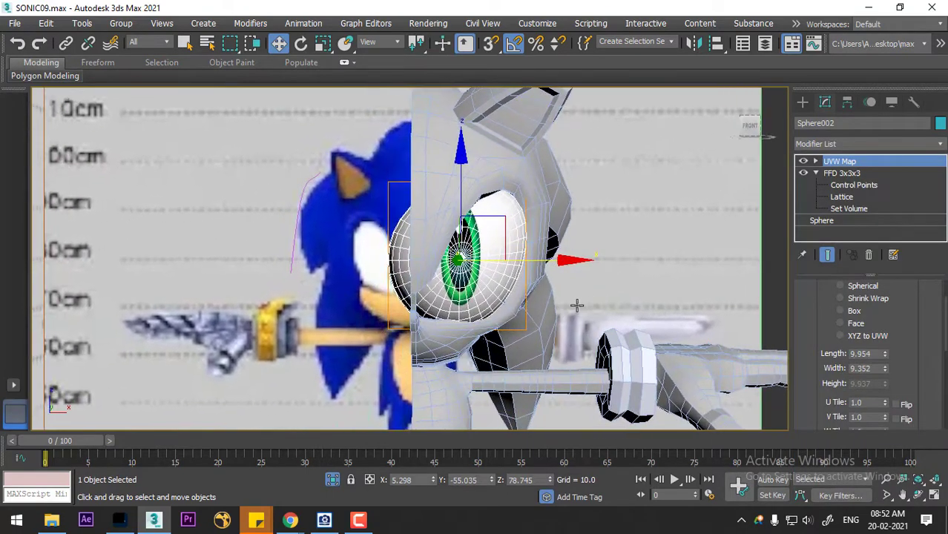
{"action": "middle_click_drag", "start_coordinate": [507, 277], "coordinate": [518, 233]}
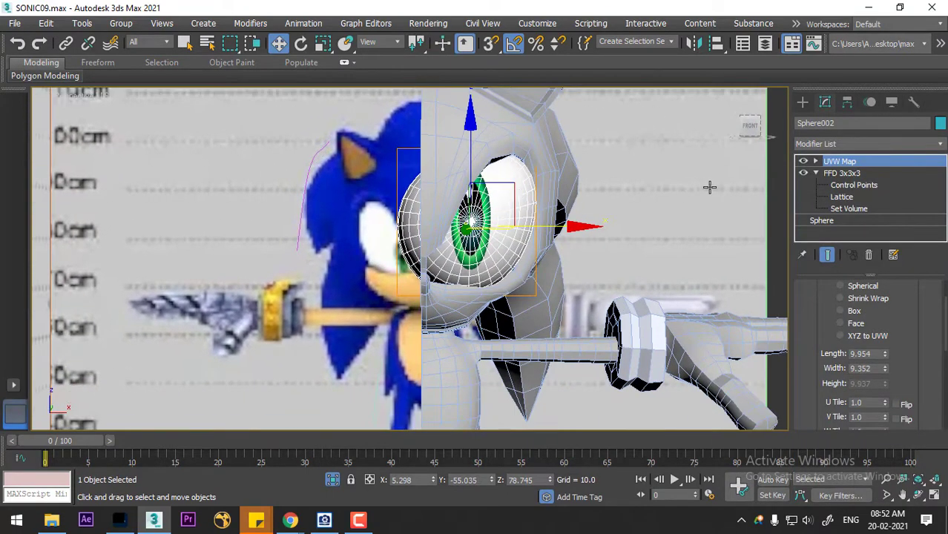
Scale the UVW Map gizmo uniformly to about 86% and move it down to about Z 76.45
{"action": "left_click", "coordinate": [815, 161]}
{"action": "left_click", "coordinate": [841, 173]}
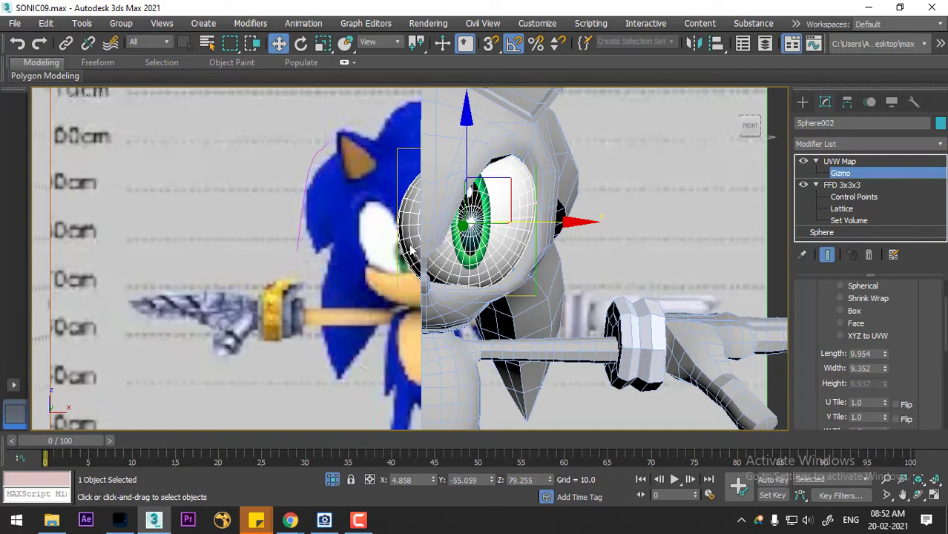
{"action": "key", "text": "r"}
{"action": "left_click_drag", "start_coordinate": [472, 208], "coordinate": [472, 222]}
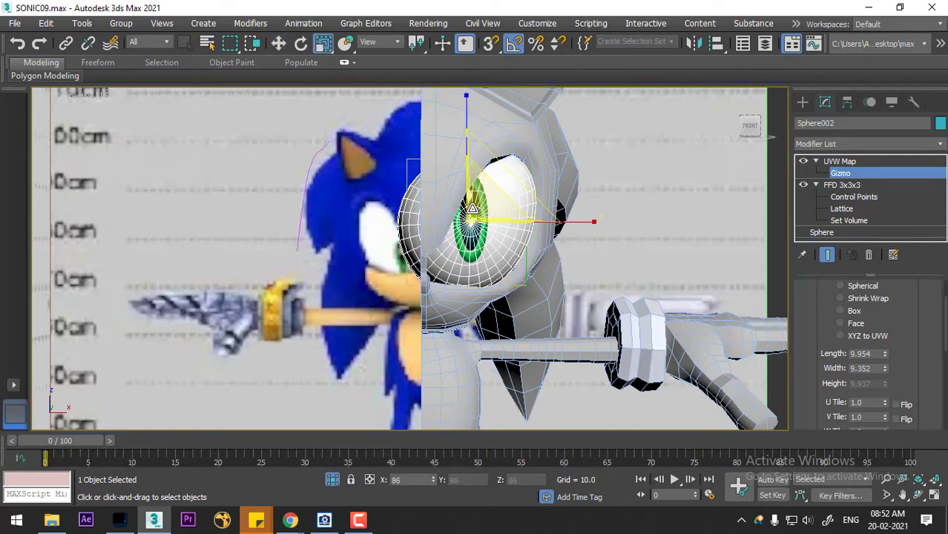
{"action": "key", "text": "w"}
{"action": "left_click_drag", "start_coordinate": [472, 174], "coordinate": [467, 159]}
Shrink the UVW Map gizmo a bit more, lower it to about Z 75.913, and leave gizmo editing
{"action": "scroll", "coordinate": [467, 161], "scroll_direction": "up", "scroll_amount": 5}
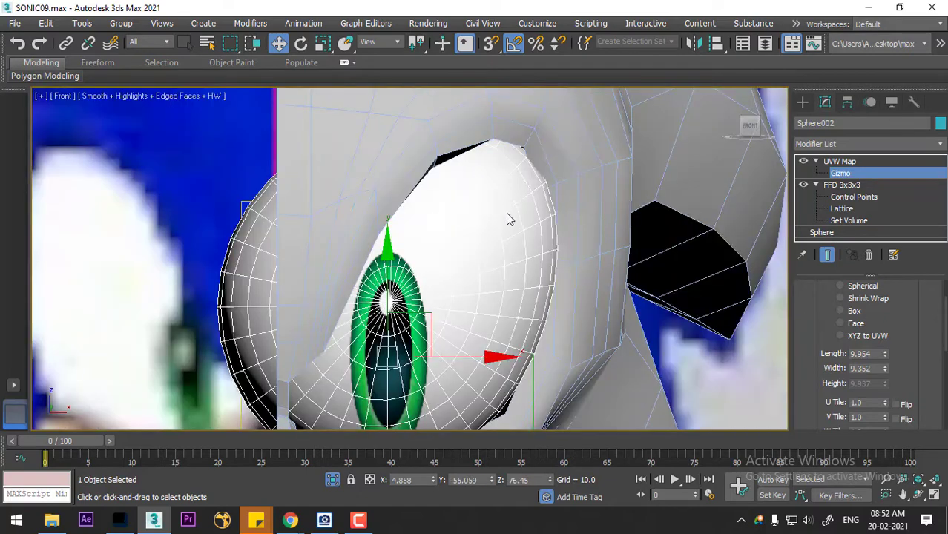
{"action": "middle_click_drag", "start_coordinate": [478, 255], "coordinate": [494, 255]}
{"action": "key", "text": "r"}
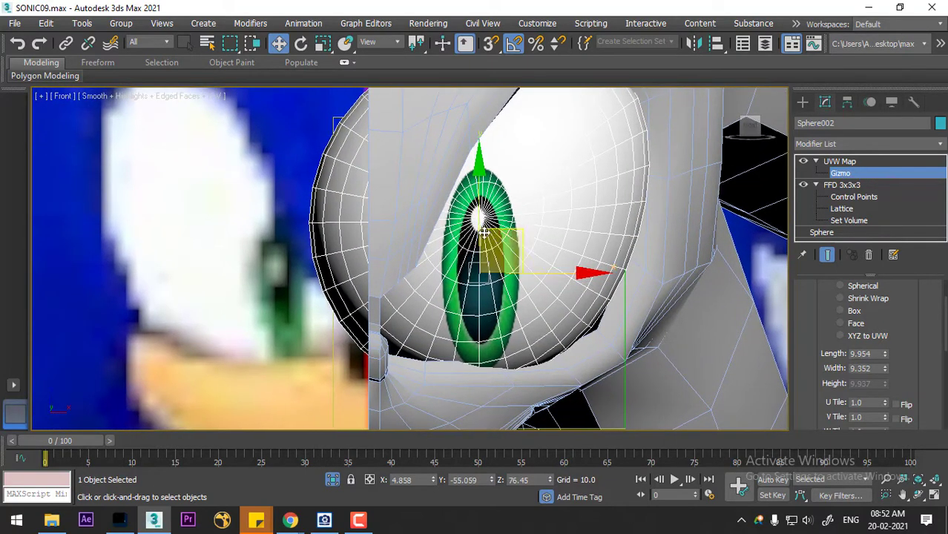
{"action": "left_click_drag", "start_coordinate": [482, 248], "coordinate": [482, 265]}
{"action": "key", "text": "w"}
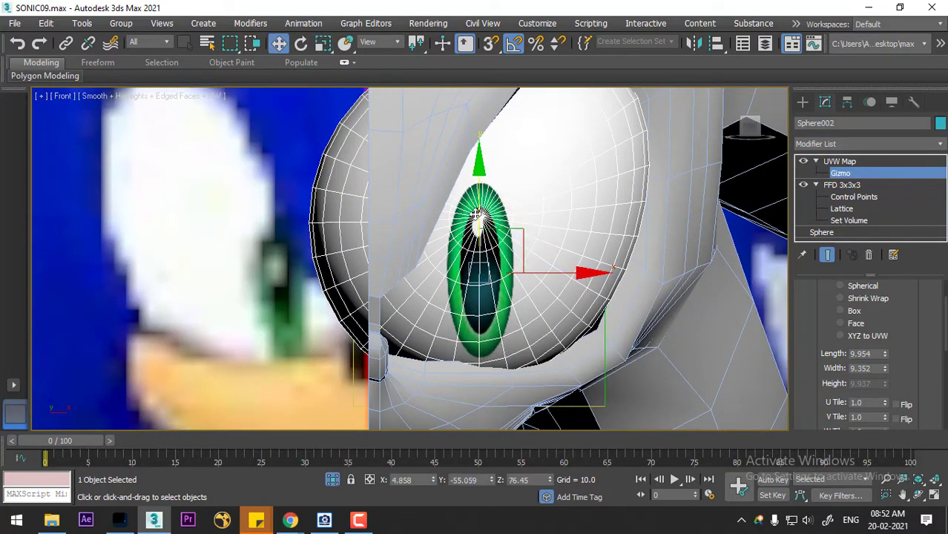
{"action": "left_click_drag", "start_coordinate": [479, 191], "coordinate": [481, 199]}
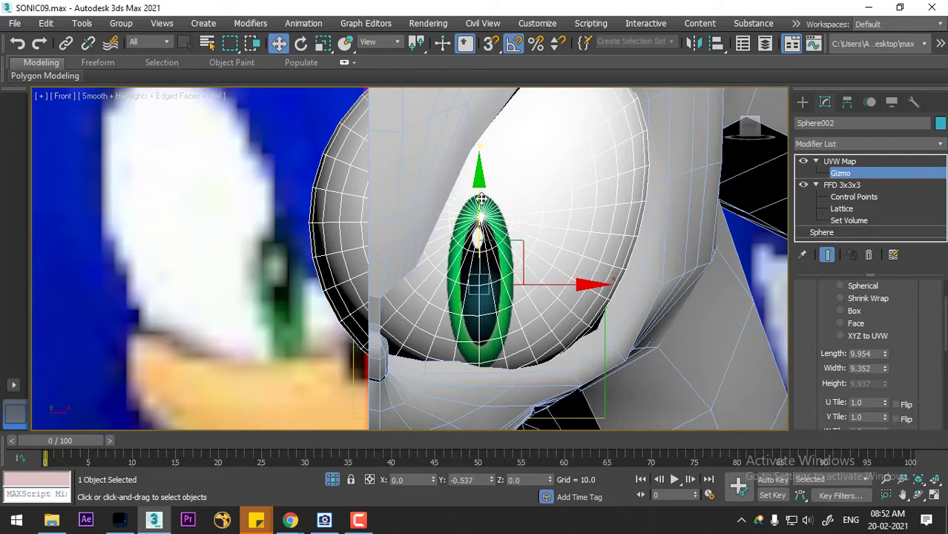
{"action": "right_click", "coordinate": [518, 218]}
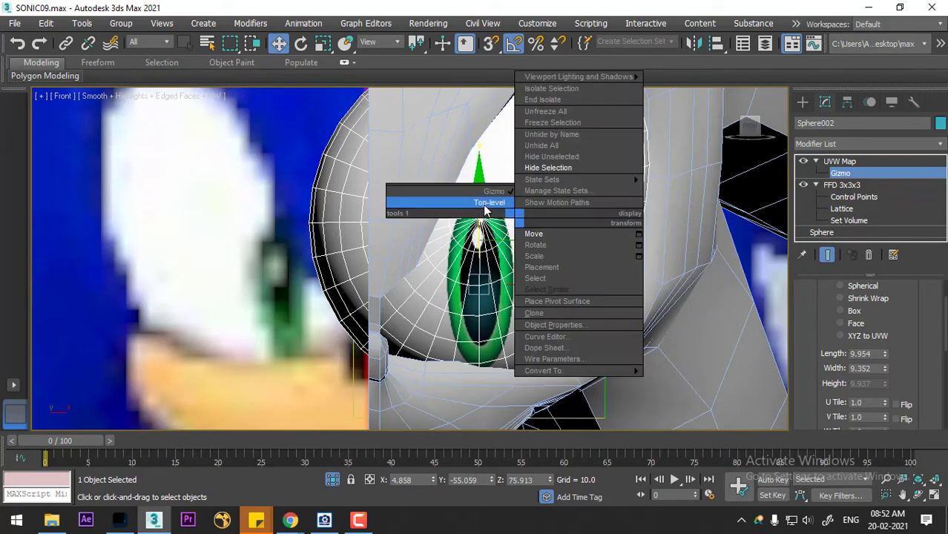
{"action": "left_click", "coordinate": [486, 212]}
Display the Front view shaded without edged faces and compare the eye with the reference image
{"action": "scroll", "coordinate": [519, 237], "scroll_direction": "down", "scroll_amount": 5}
{"action": "left_click", "coordinate": [593, 270]}
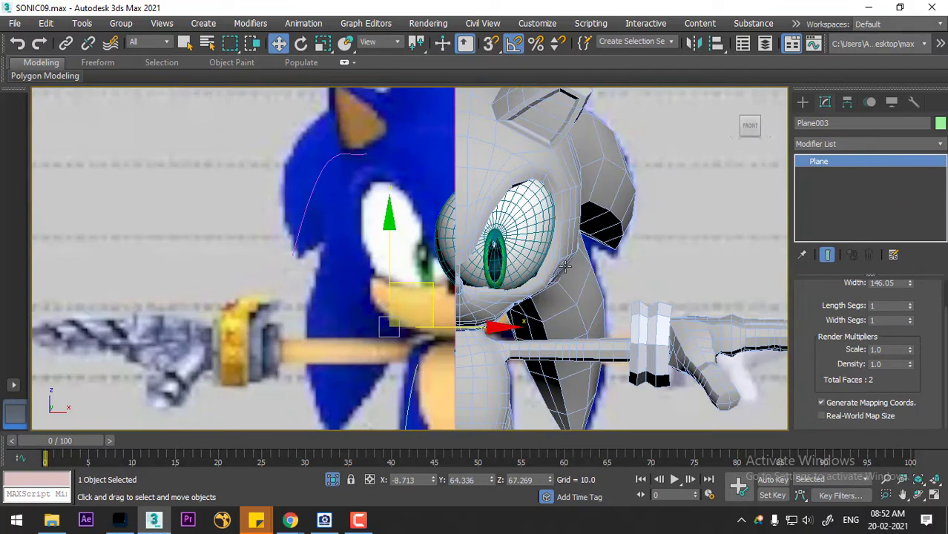
{"action": "key", "text": "F3"}
{"action": "key", "text": "F4"}
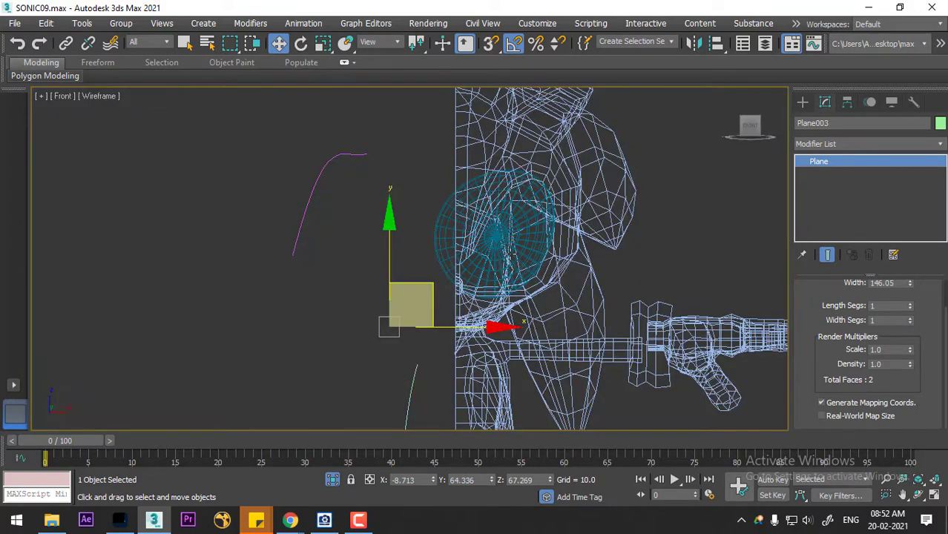
{"action": "key", "text": "F3"}
{"action": "middle_click_drag", "start_coordinate": [581, 298], "coordinate": [600, 273]}
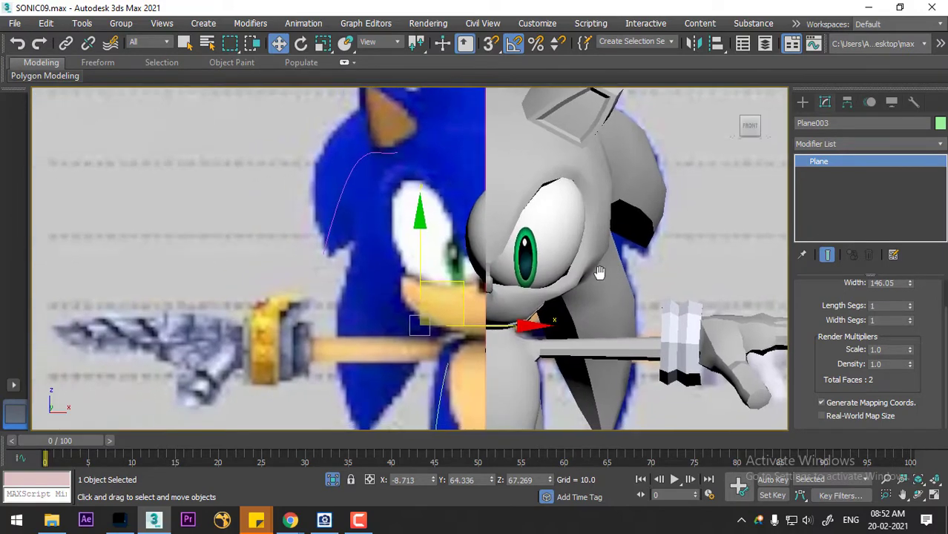
Rotate the eye sphere's UVW Map gizmo slightly with angle snap turned off so the iris tilts
{"action": "left_click", "coordinate": [548, 252]}
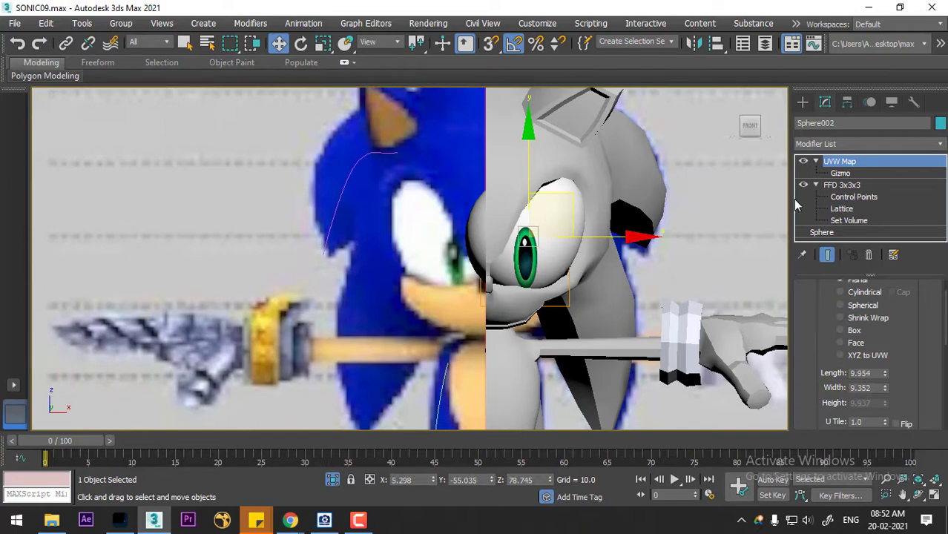
{"action": "left_click", "coordinate": [842, 174]}
{"action": "key", "text": "e"}
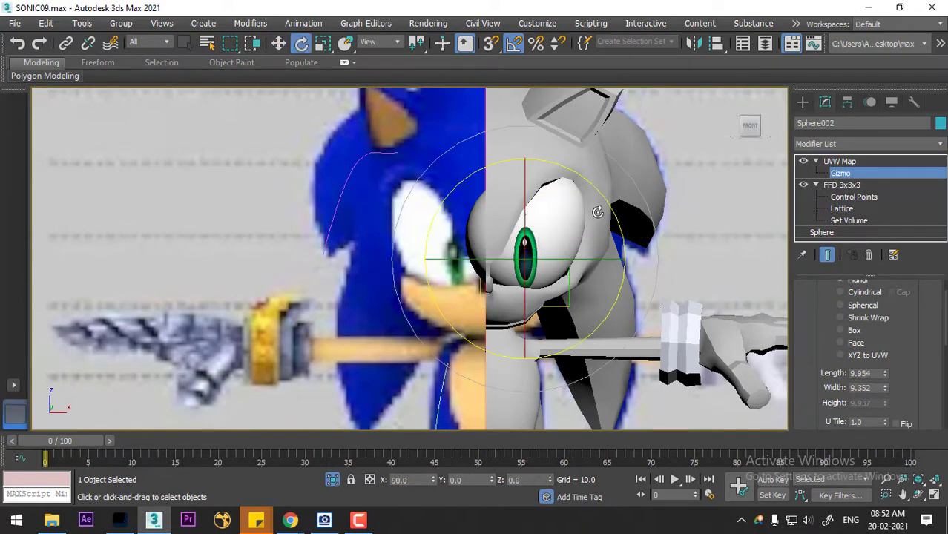
{"action": "mouse_move", "coordinate": [604, 200]}
{"action": "left_mouse_down"}
{"action": "mouse_move", "coordinate": [622, 218]}
{"action": "mouse_move", "coordinate": [610, 213]}
{"action": "left_mouse_up"}
{"action": "key", "text": "ctrl+z"}
{"action": "left_click", "coordinate": [514, 46]}
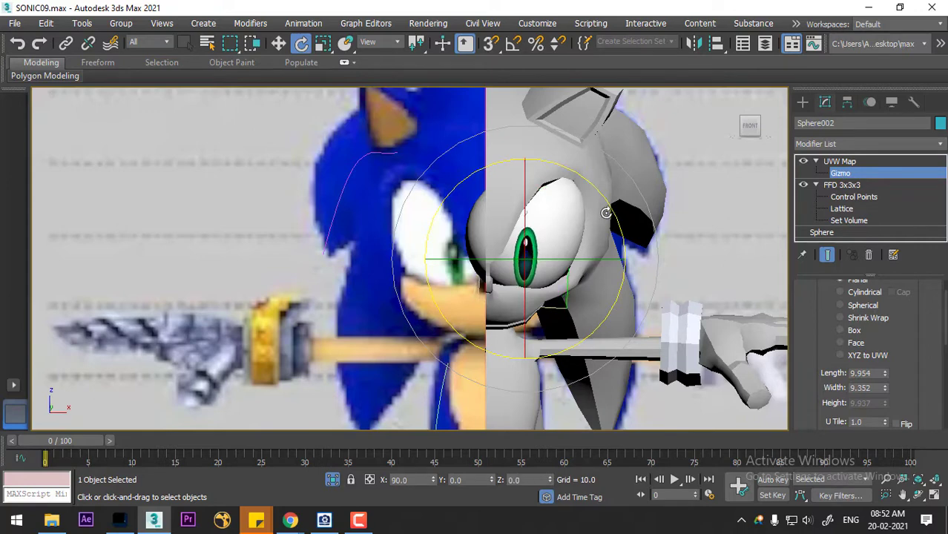
Switch to eye.png in Photoshop and scale the iris on Layer 2 to 95%
{"action": "left_click", "coordinate": [114, 510]}
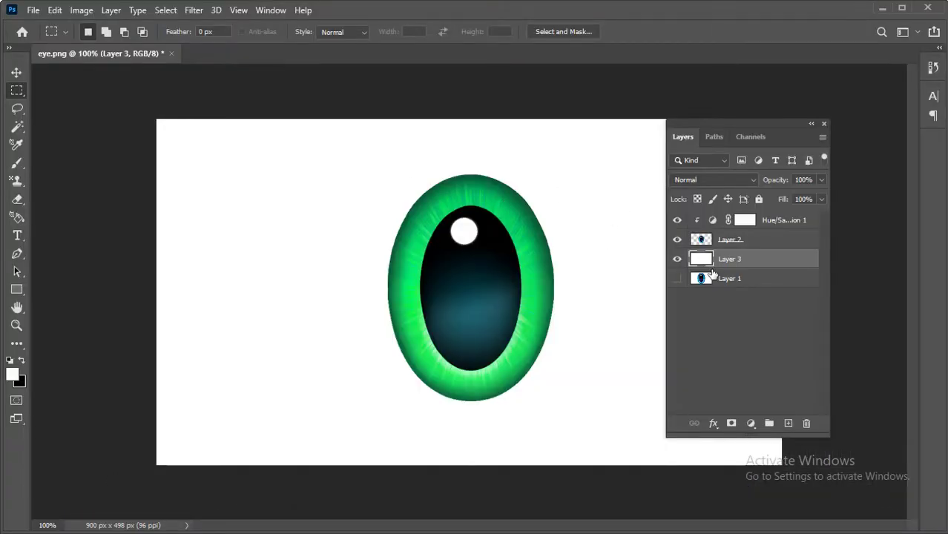
{"action": "left_click", "coordinate": [746, 245]}
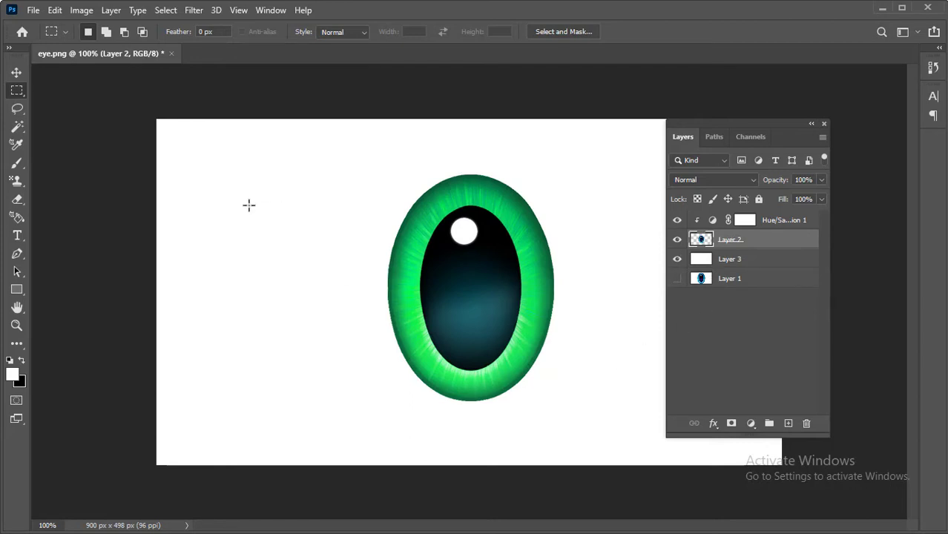
{"action": "key", "text": "ctrl+t"}
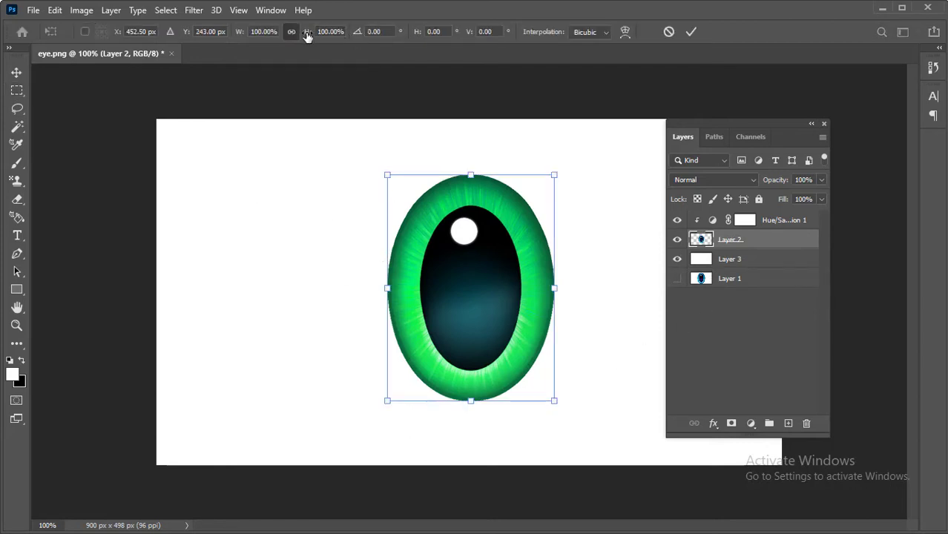
{"action": "left_click_drag", "start_coordinate": [308, 37], "coordinate": [302, 38]}
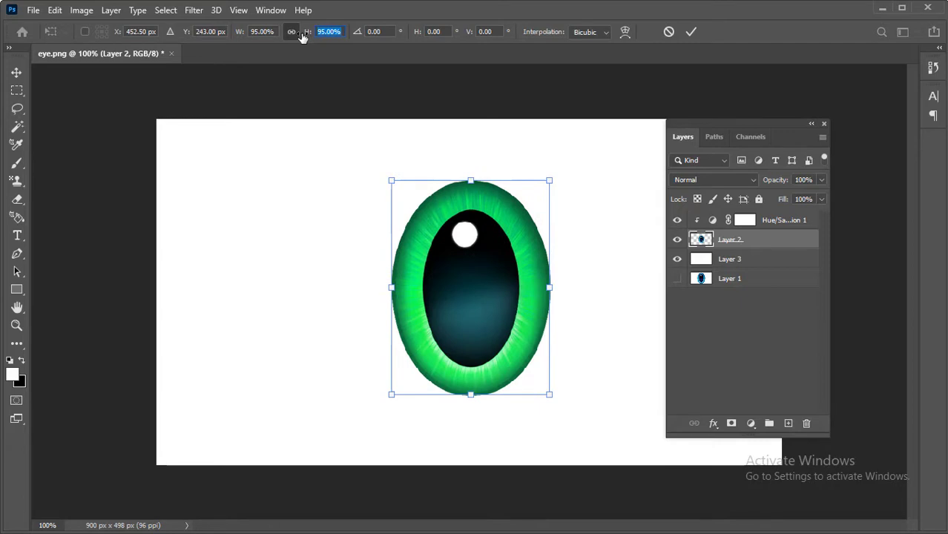
{"action": "key", "text": "Return"}
Extend the canvas above and below the eye with the Crop tool to 900 x 1140 px
{"action": "key", "text": "ctrl+minus"}
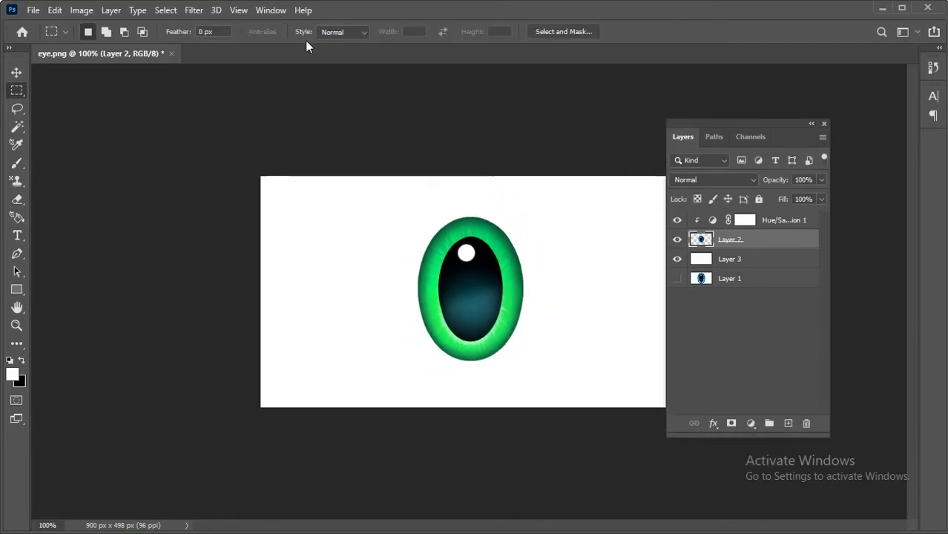
{"action": "key", "text": "c"}
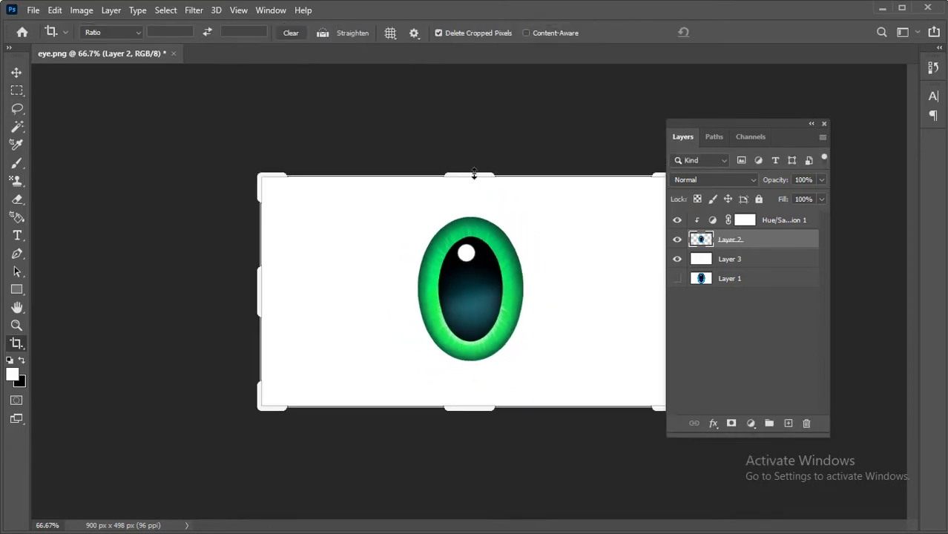
{"action": "left_click_drag", "start_coordinate": [475, 173], "coordinate": [475, 113]}
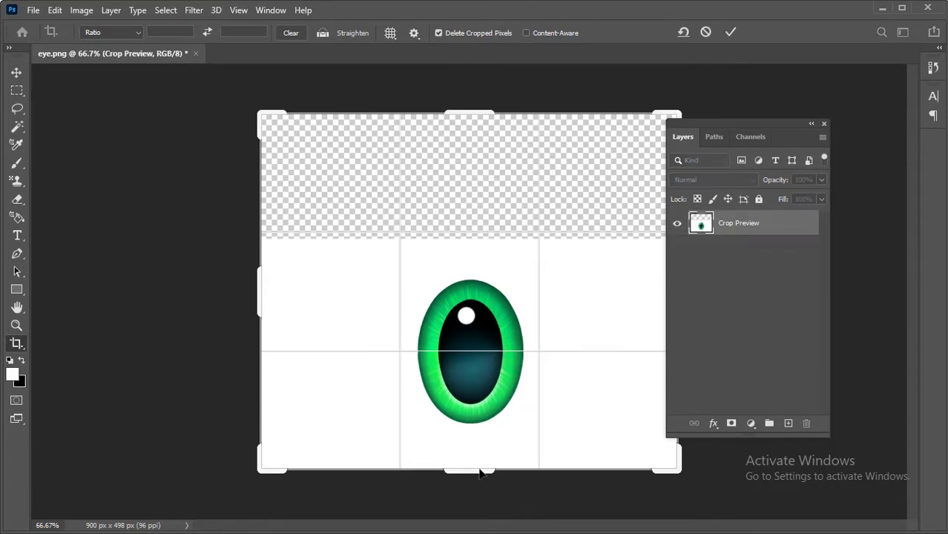
{"action": "left_click_drag", "start_coordinate": [478, 470], "coordinate": [480, 493]}
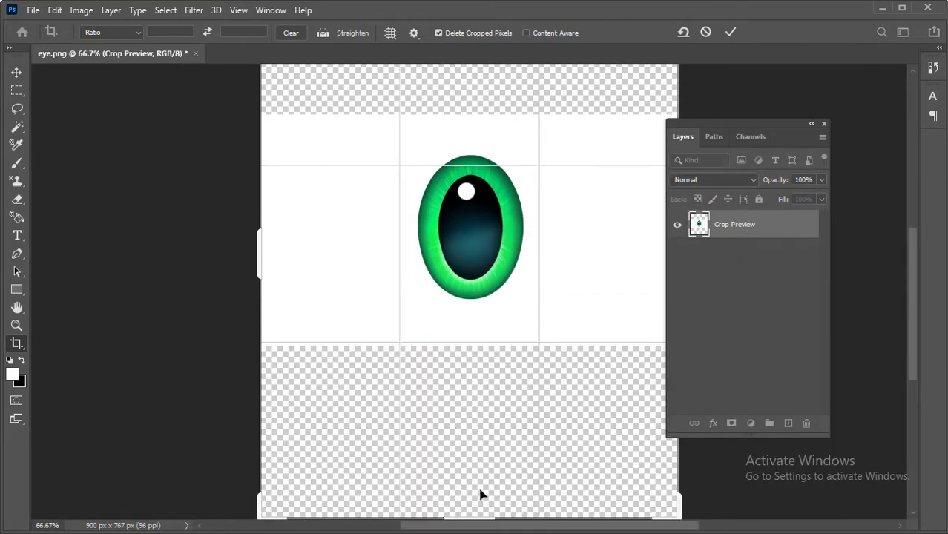
{"action": "key", "text": "Return"}
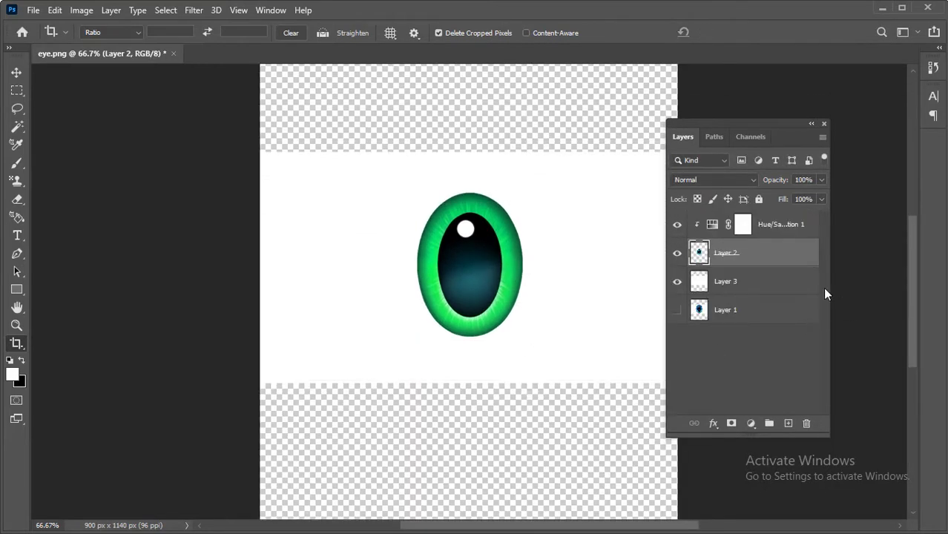
Fill the background Layer 3 with the white foreground color across the whole canvas
{"action": "left_click", "coordinate": [768, 286]}
{"action": "key", "text": "ctrl+alt+BackSpace"}
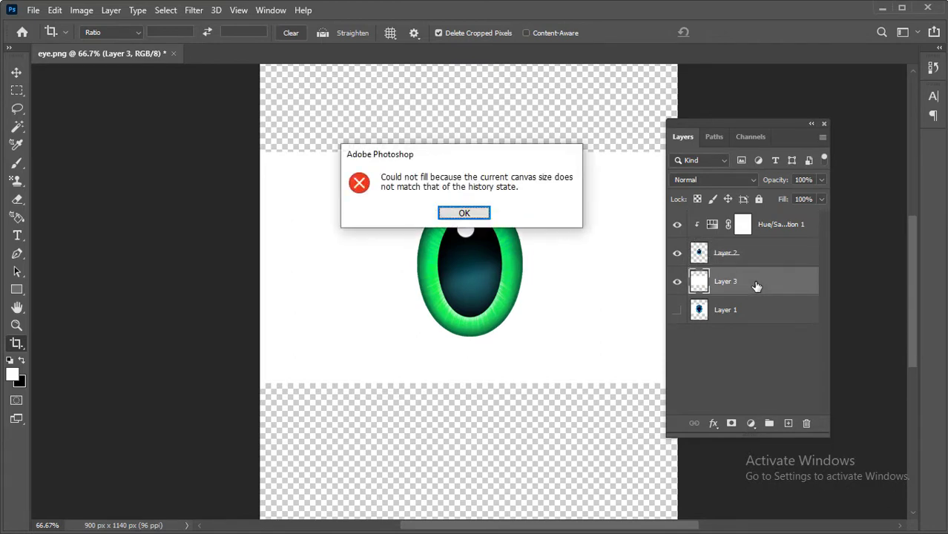
{"action": "left_click", "coordinate": [461, 216]}
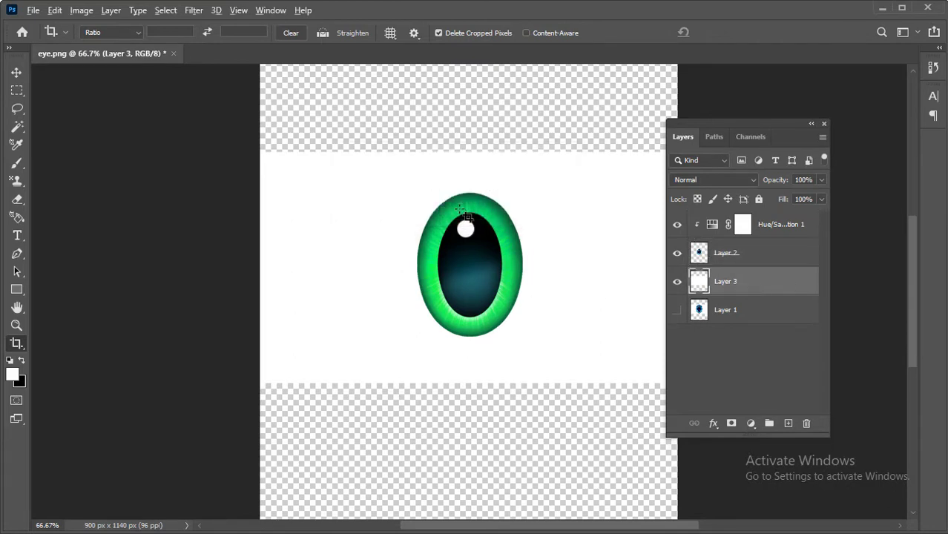
{"action": "key", "text": "alt+BackSpace"}
{"action": "key", "text": "ctrl+minus"}
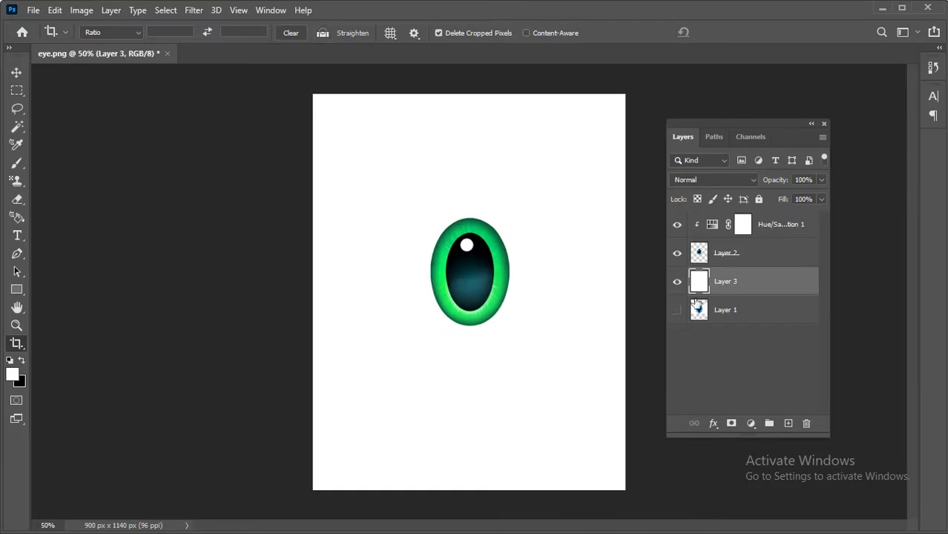
Save the image as a JPEG over eye texture.jpg in the cartoon character folder
{"action": "key", "text": "ctrl"}
{"action": "key", "text": "ctrl+shift+s"}
{"action": "left_click", "coordinate": [262, 344]}
{"action": "key", "text": "j"}
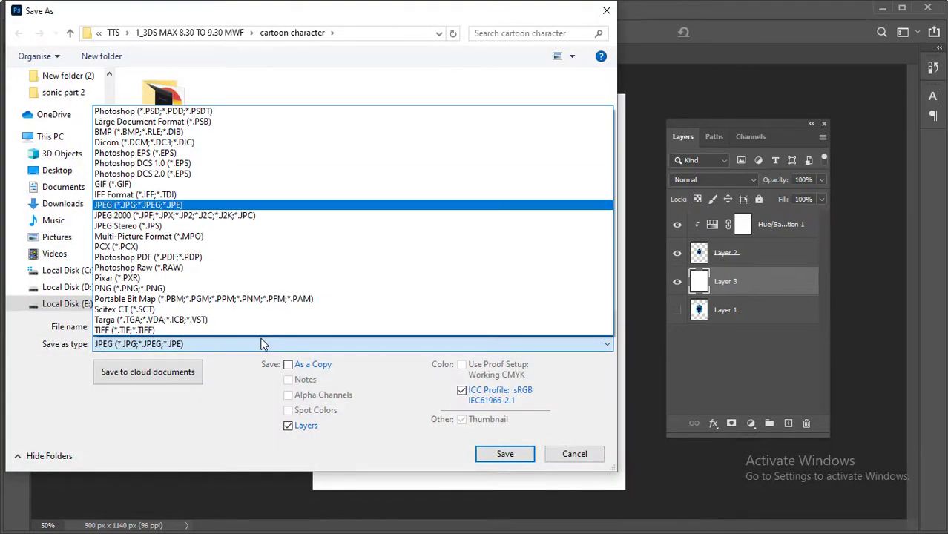
{"action": "key", "text": "Return"}
{"action": "double_click", "coordinate": [327, 115]}
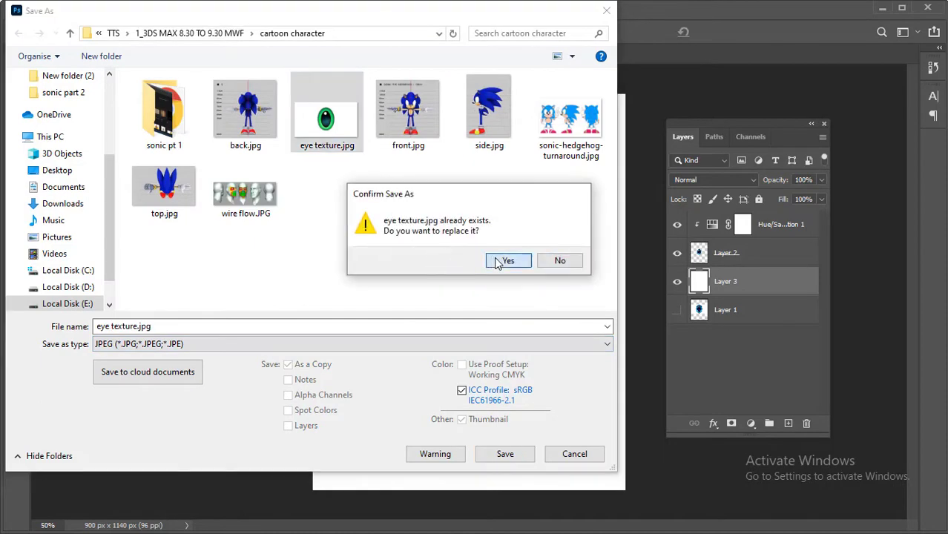
{"action": "left_click", "coordinate": [507, 261]}
{"action": "left_click", "coordinate": [549, 110]}
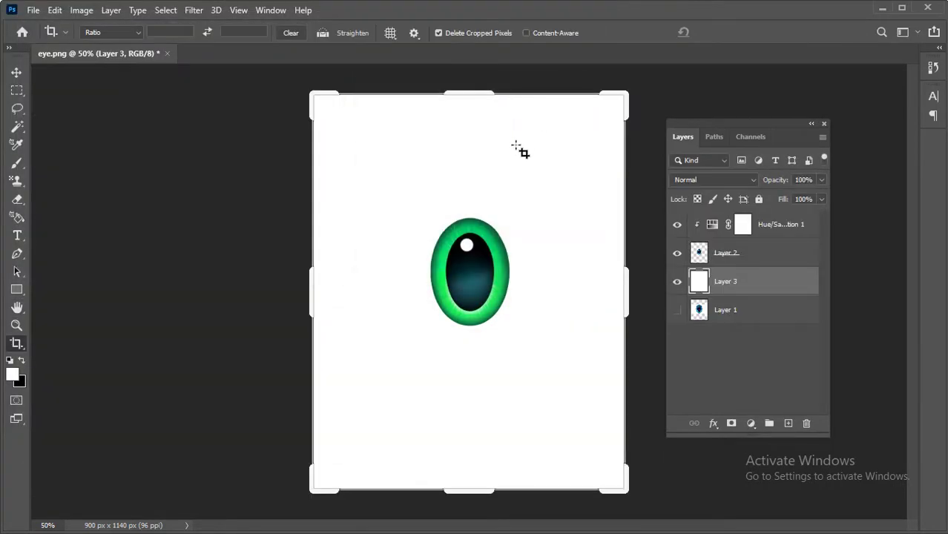
Switch from Photoshop back to the SONIC09.max scene in 3ds Max
{"action": "key", "text": "alt+Tab"}
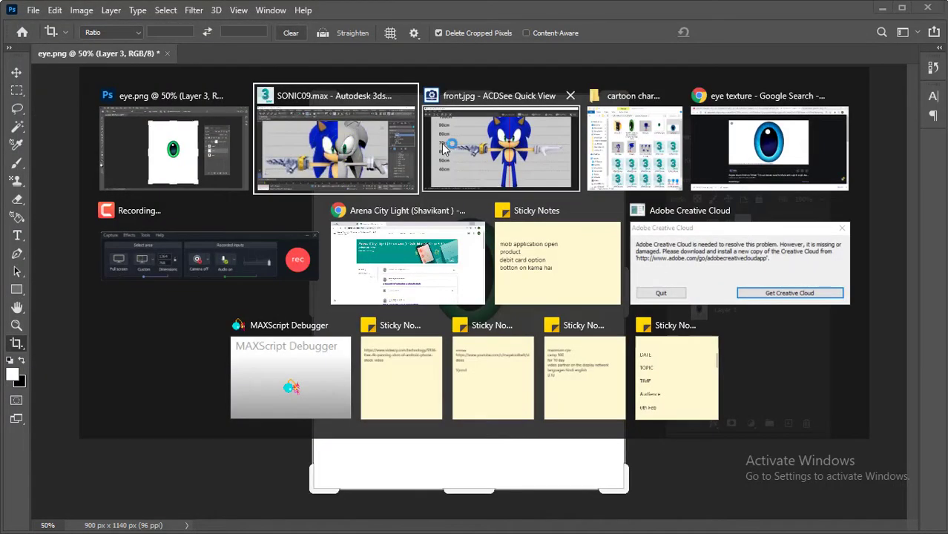
{"action": "key", "text": "Escape"}
{"action": "key", "text": "alt+Tab"}
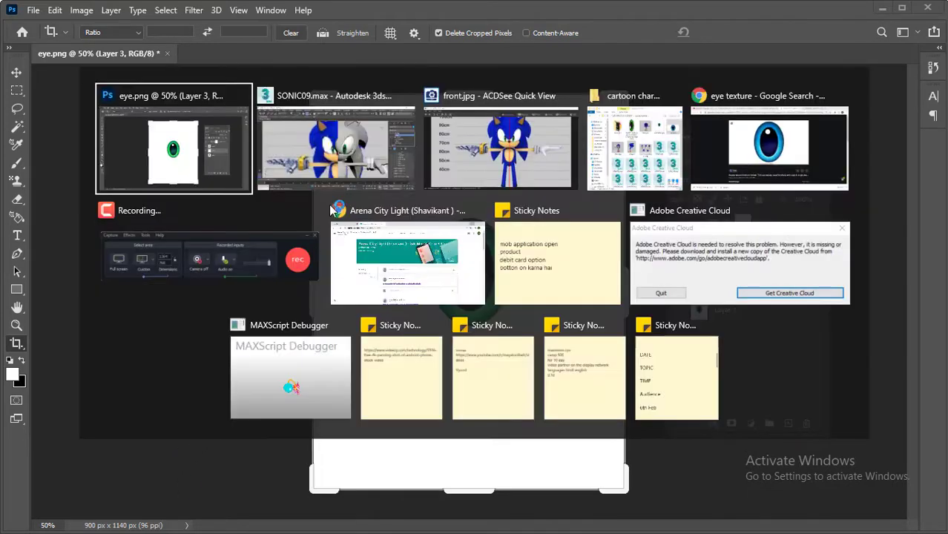
{"action": "key", "text": "Escape"}
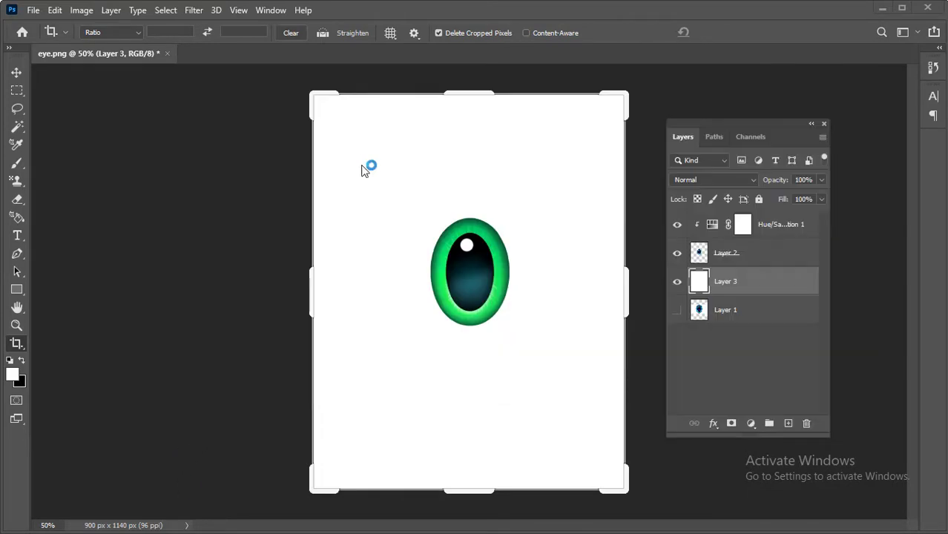
{"action": "left_click", "coordinate": [883, 9]}
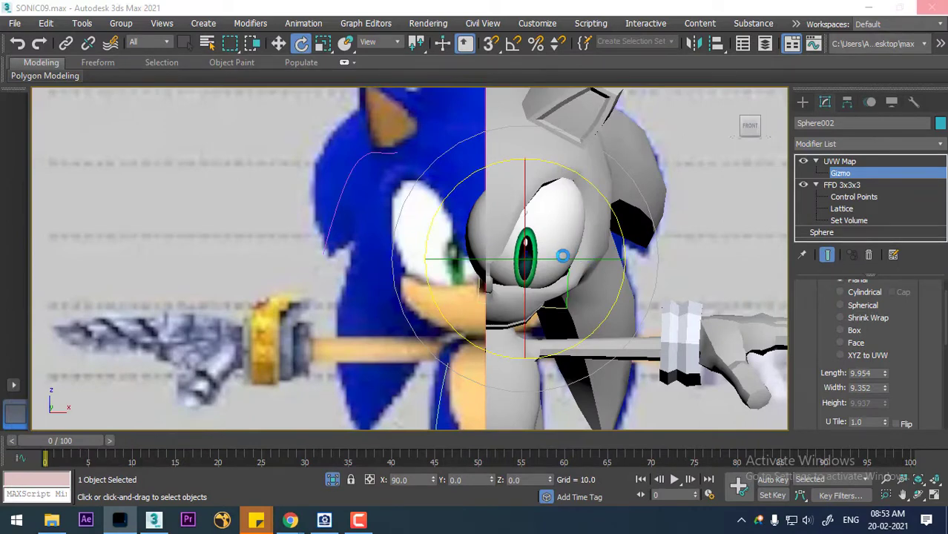
{"action": "key", "text": "alt+Tab"}
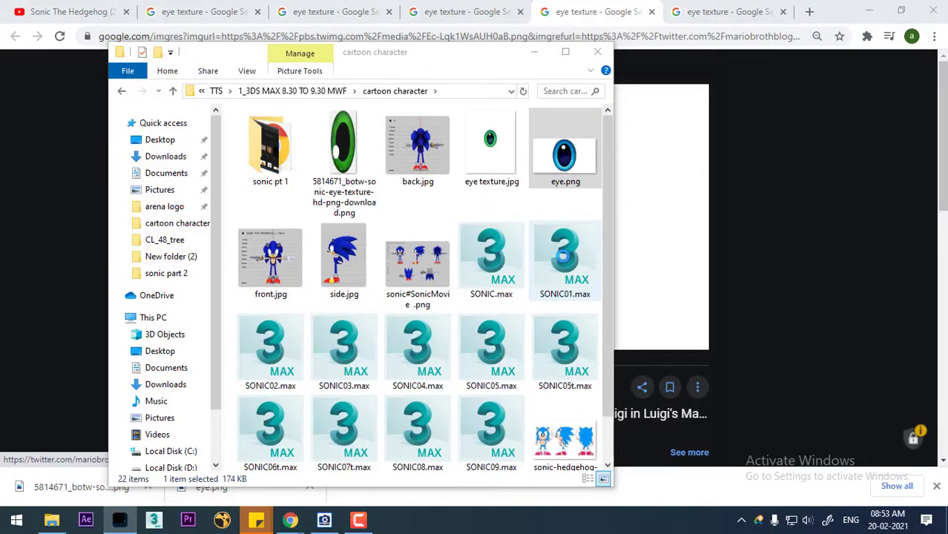
{"action": "left_click", "coordinate": [358, 519]}
{"action": "left_click", "coordinate": [882, 454]}
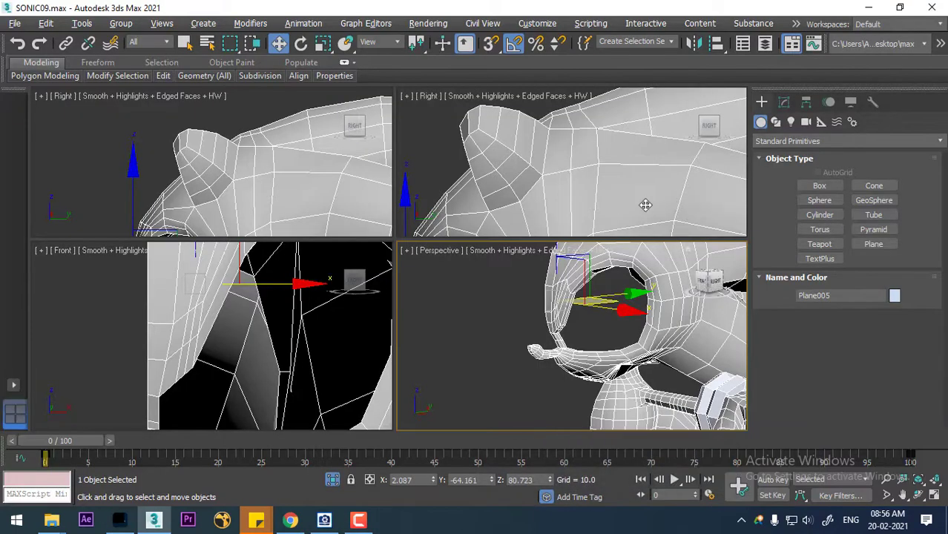
Create a standard primitive Sphere with 32 segments centred over the eye socket in the Front view
{"action": "left_click", "coordinate": [811, 204]}
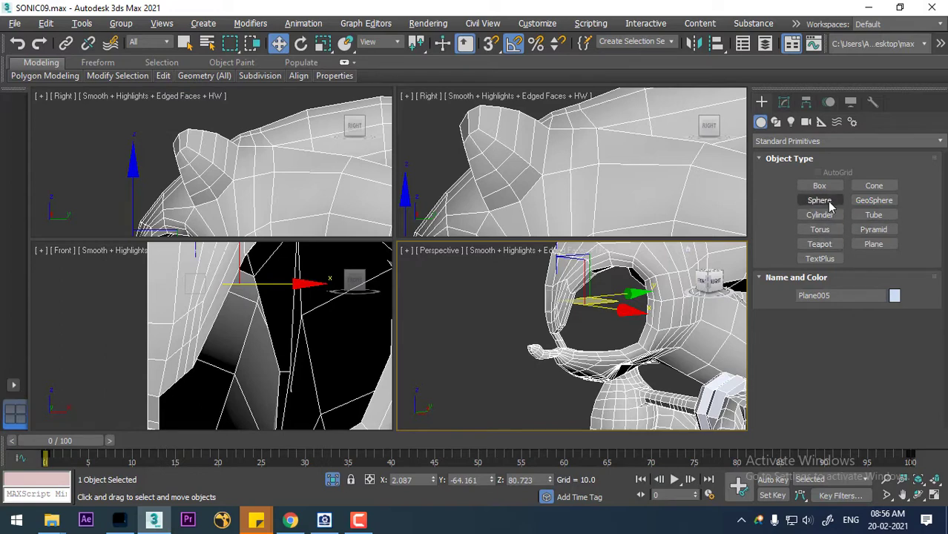
{"action": "scroll", "coordinate": [612, 202], "scroll_direction": "down", "scroll_amount": 4}
{"action": "middle_click_drag", "start_coordinate": [610, 201], "coordinate": [602, 114]}
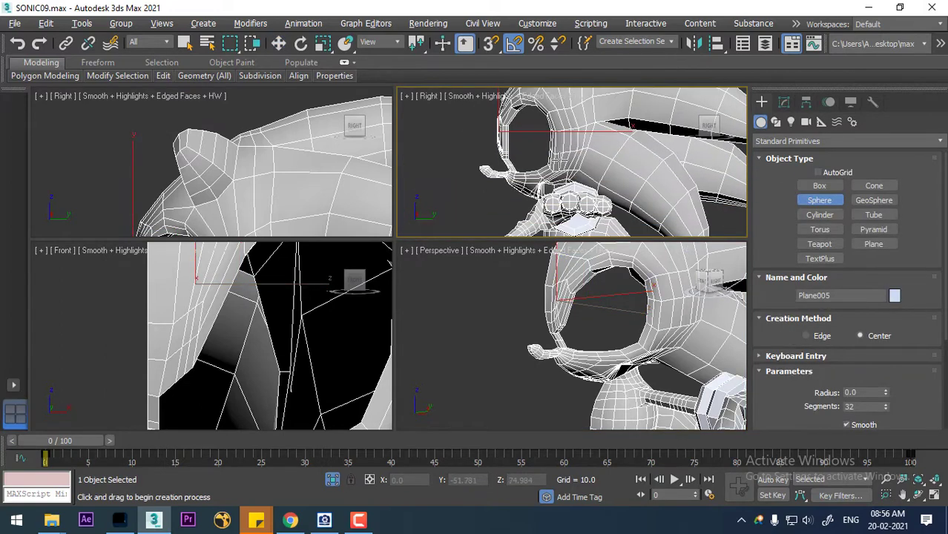
{"action": "scroll", "coordinate": [254, 285], "scroll_direction": "down", "scroll_amount": 2}
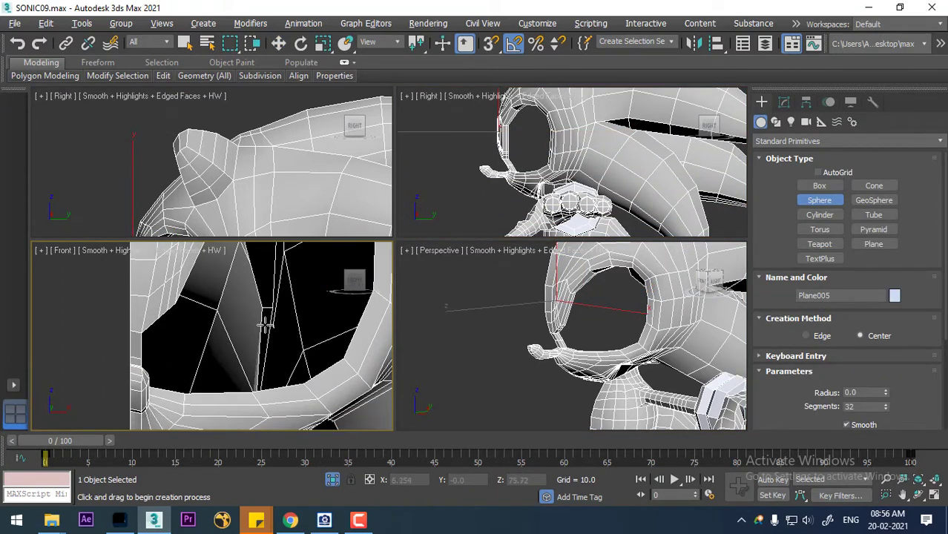
{"action": "left_click_drag", "start_coordinate": [264, 324], "coordinate": [275, 414]}
{"action": "key", "text": "w"}
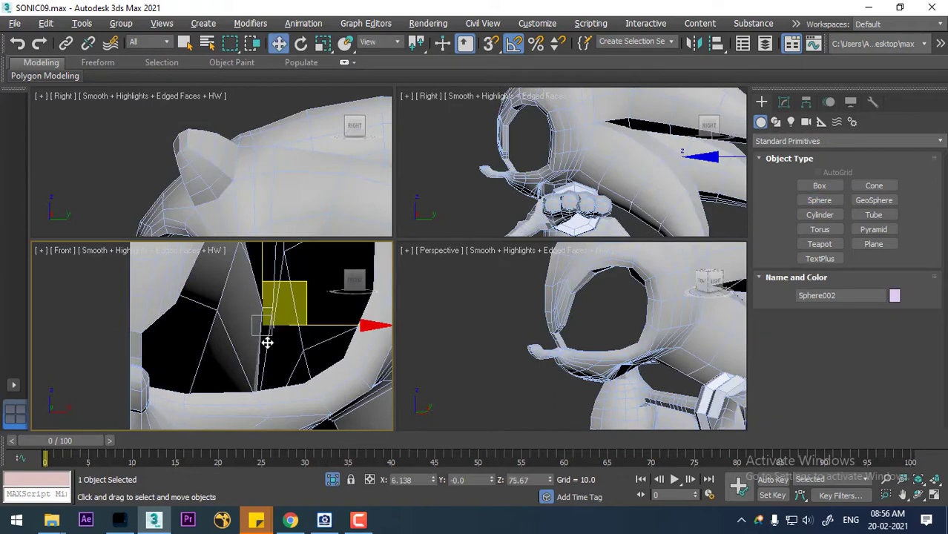
Move the sphere forward into the eye socket and raise it, to about Y -57.5 and Z 78.4
{"action": "scroll", "coordinate": [288, 200], "scroll_direction": "down", "scroll_amount": 5}
{"action": "scroll", "coordinate": [287, 206], "scroll_direction": "up", "scroll_amount": 3}
{"action": "scroll", "coordinate": [287, 206], "scroll_direction": "down", "scroll_amount": 2}
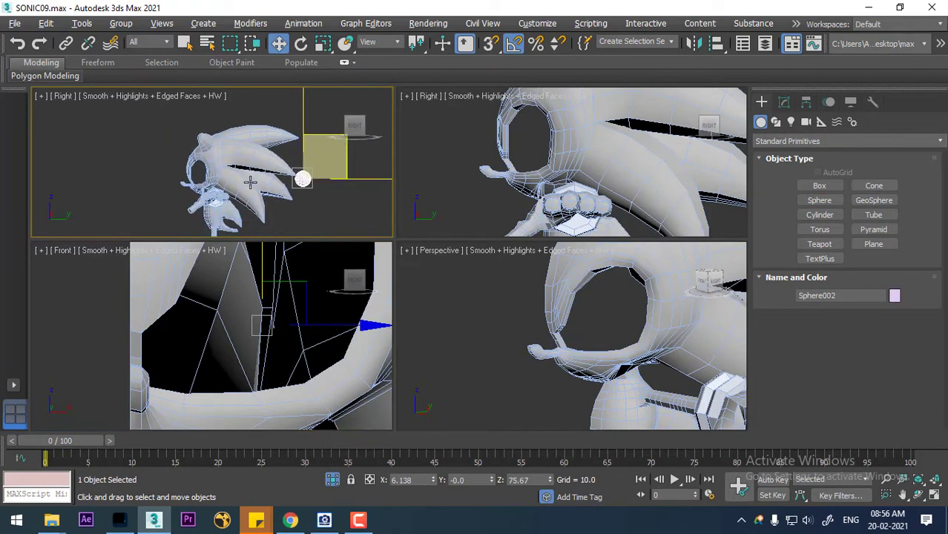
{"action": "left_click_drag", "start_coordinate": [362, 179], "coordinate": [270, 182]}
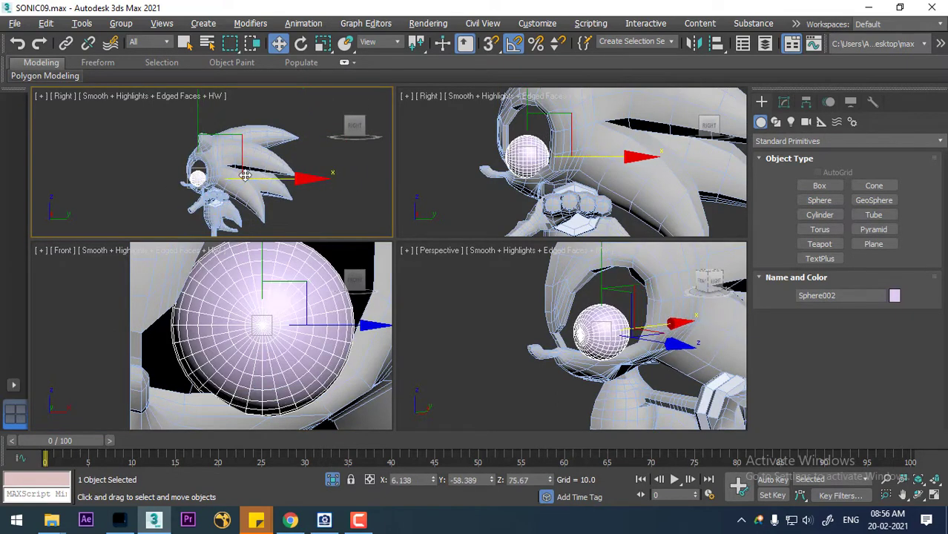
{"action": "scroll", "coordinate": [269, 181], "scroll_direction": "up", "scroll_amount": 3}
{"action": "scroll", "coordinate": [269, 181], "scroll_direction": "up", "scroll_amount": 4}
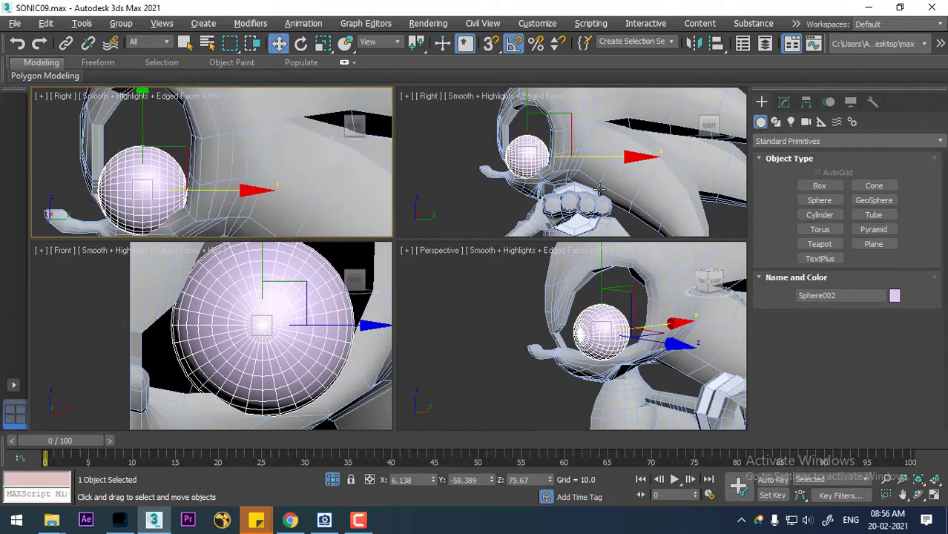
{"action": "scroll", "coordinate": [615, 173], "scroll_direction": "up", "scroll_amount": 1}
{"action": "left_click_drag", "start_coordinate": [604, 139], "coordinate": [604, 124]}
{"action": "scroll", "coordinate": [297, 319], "scroll_direction": "down", "scroll_amount": 2}
{"action": "middle_click_drag", "start_coordinate": [297, 320], "coordinate": [295, 362]}
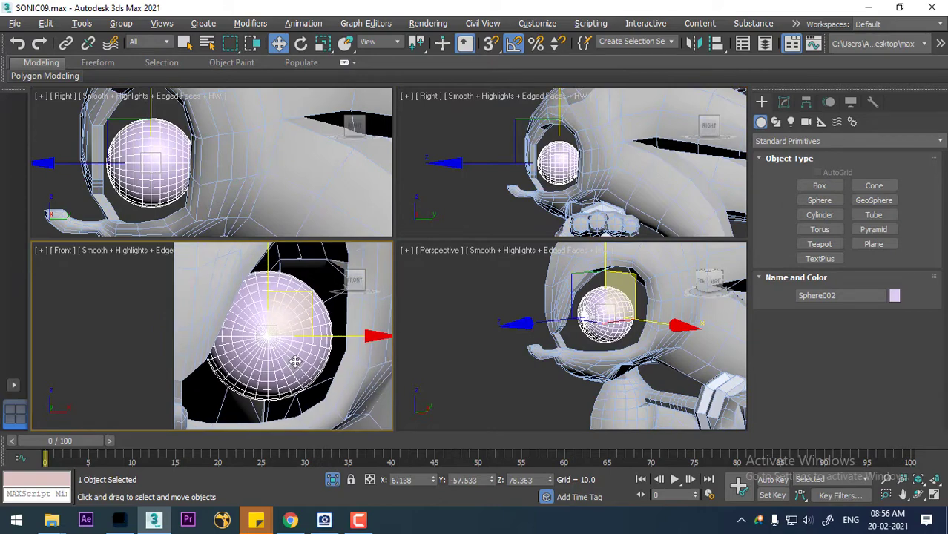
Enlarge the sphere uniformly to fill the eye socket and reposition it at about X 5.8, Z 79.6
{"action": "key", "text": "r"}
{"action": "left_click_drag", "start_coordinate": [282, 325], "coordinate": [332, 251]}
{"action": "key", "text": "w"}
{"action": "middle_click_drag", "start_coordinate": [305, 338], "coordinate": [278, 348]}
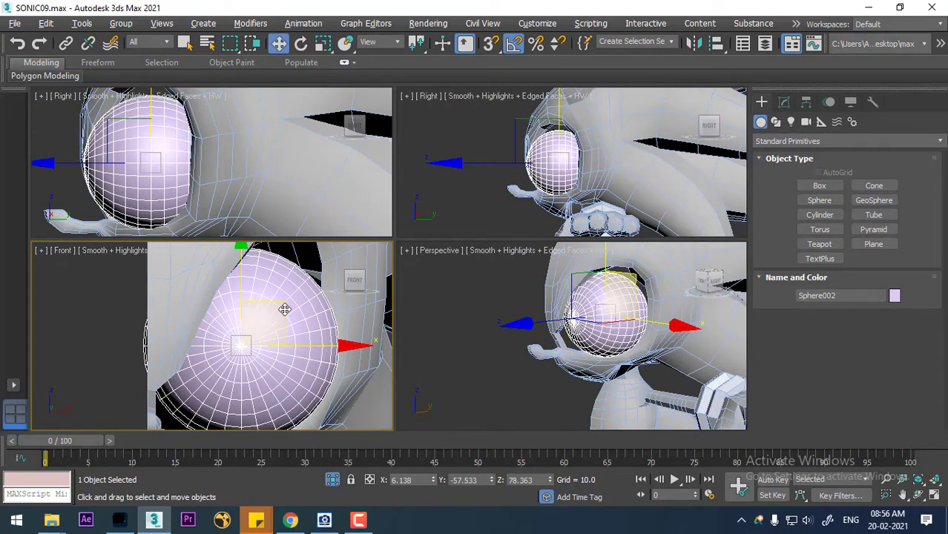
{"action": "key", "text": "ctrl+z"}
{"action": "key", "text": "r"}
{"action": "left_click_drag", "start_coordinate": [282, 309], "coordinate": [281, 295]}
{"action": "key", "text": "w"}
{"action": "scroll", "coordinate": [288, 301], "scroll_direction": "down", "scroll_amount": 2}
{"action": "middle_click_drag", "start_coordinate": [582, 163], "coordinate": [583, 167]}
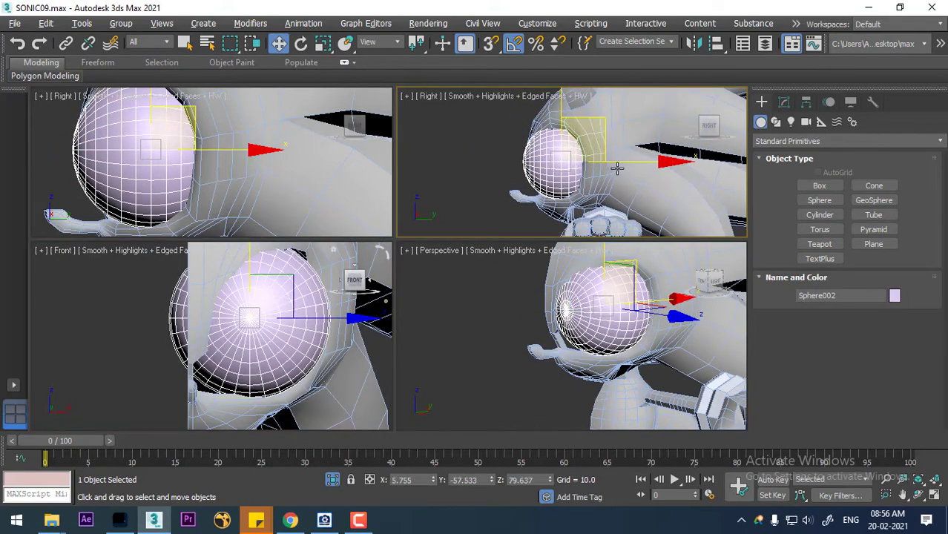
Move the sphere deeper into the head to about Y -55.9 and scale it up uniformly to about 200%
{"action": "scroll", "coordinate": [617, 167], "scroll_direction": "up", "scroll_amount": 2}
{"action": "left_click_drag", "start_coordinate": [642, 162], "coordinate": [654, 162]}
{"action": "middle_click_drag", "start_coordinate": [651, 340], "coordinate": [618, 384], "text": "alt"}
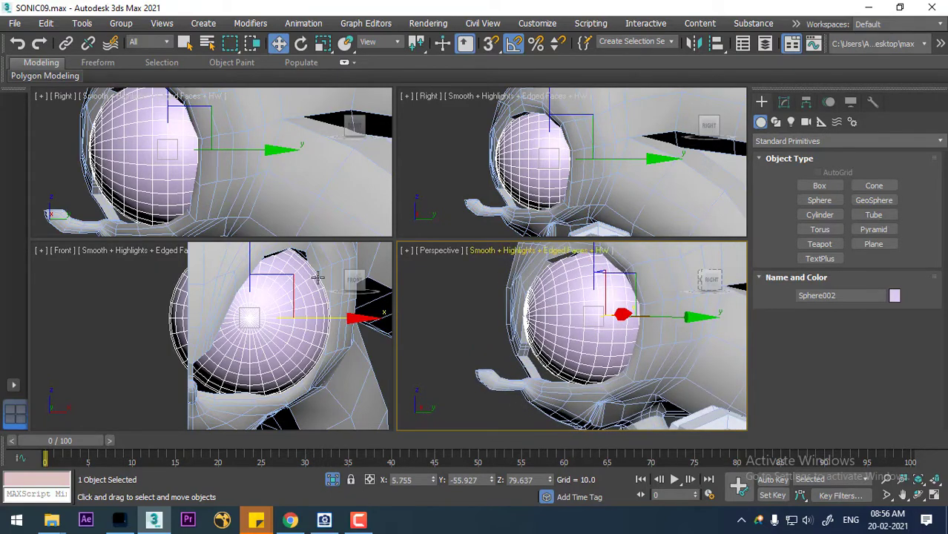
{"action": "middle_click_drag", "start_coordinate": [566, 151], "coordinate": [568, 164]}
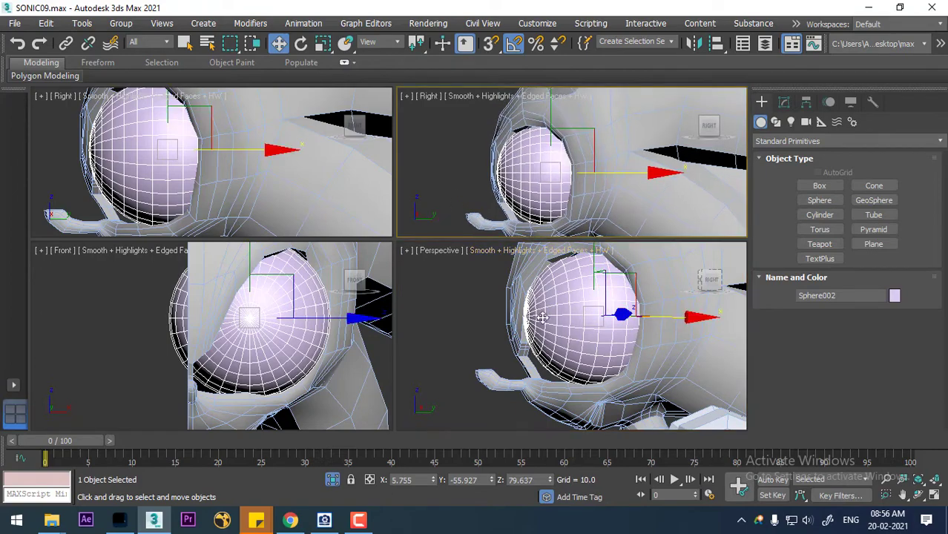
{"action": "middle_click_drag", "start_coordinate": [327, 325], "coordinate": [326, 334]}
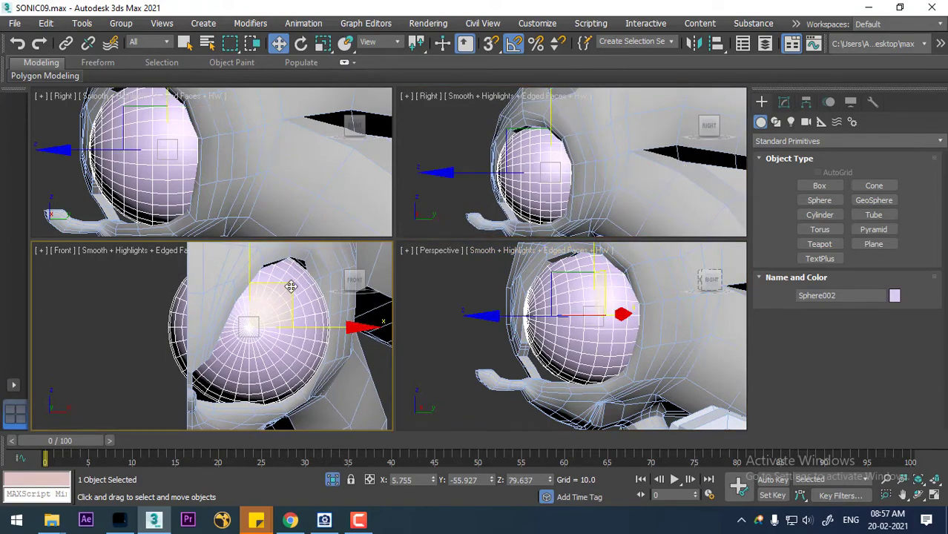
{"action": "key", "text": "r"}
{"action": "left_click_drag", "start_coordinate": [271, 301], "coordinate": [276, 286]}
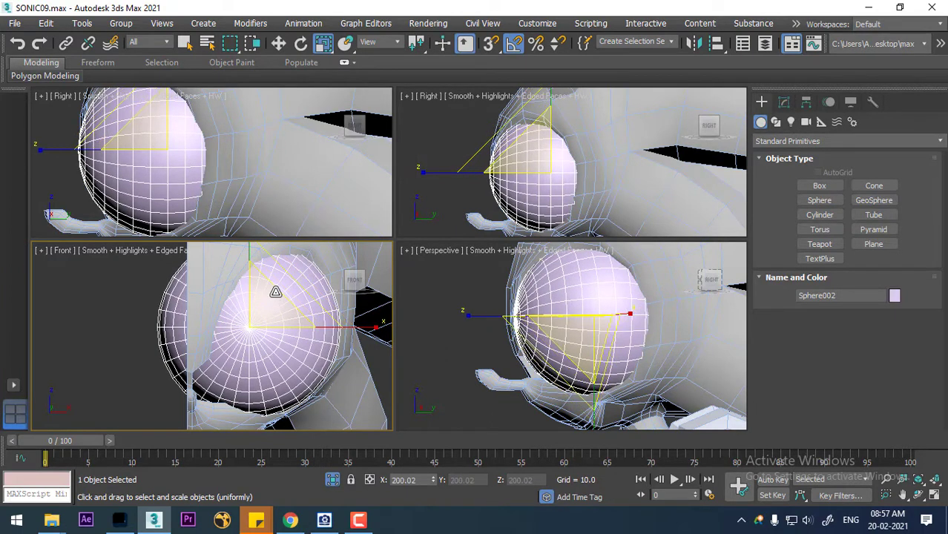
{"action": "key", "text": "w"}
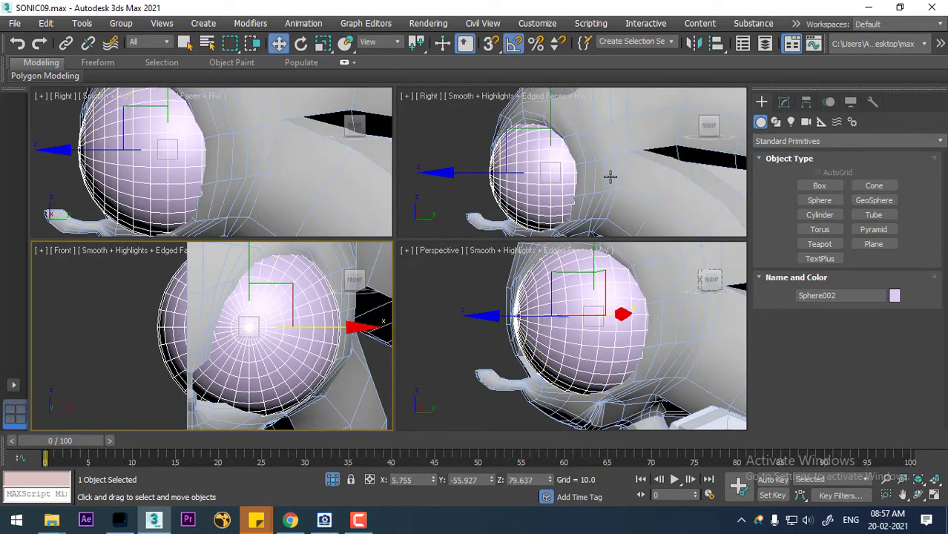
Lower the sphere to about Z 78.8 and push it slightly back to about Y -55.5 in the socket
{"action": "middle_click_drag", "start_coordinate": [564, 309], "coordinate": [631, 316], "text": "alt"}
{"action": "middle_click_drag", "start_coordinate": [344, 312], "coordinate": [340, 322]}
{"action": "left_click_drag", "start_coordinate": [247, 269], "coordinate": [247, 275]}
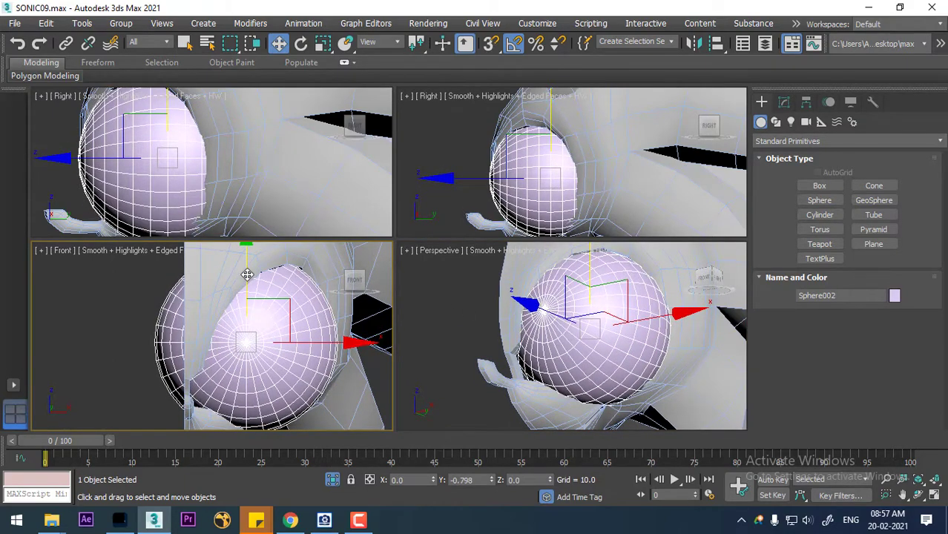
{"action": "middle_click_drag", "start_coordinate": [654, 348], "coordinate": [583, 331], "text": "alt"}
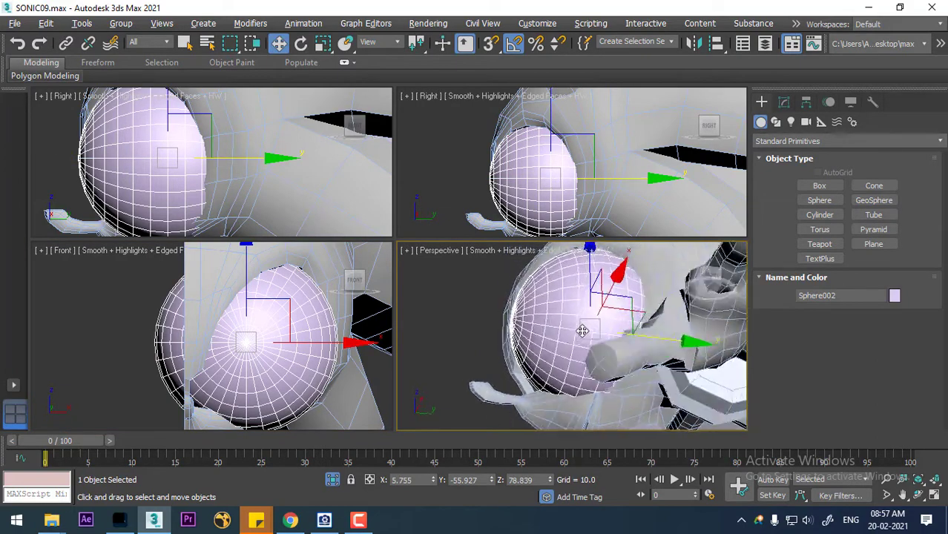
{"action": "left_click_drag", "start_coordinate": [684, 337], "coordinate": [689, 339]}
{"action": "middle_click_drag", "start_coordinate": [688, 338], "coordinate": [684, 427], "text": "alt"}
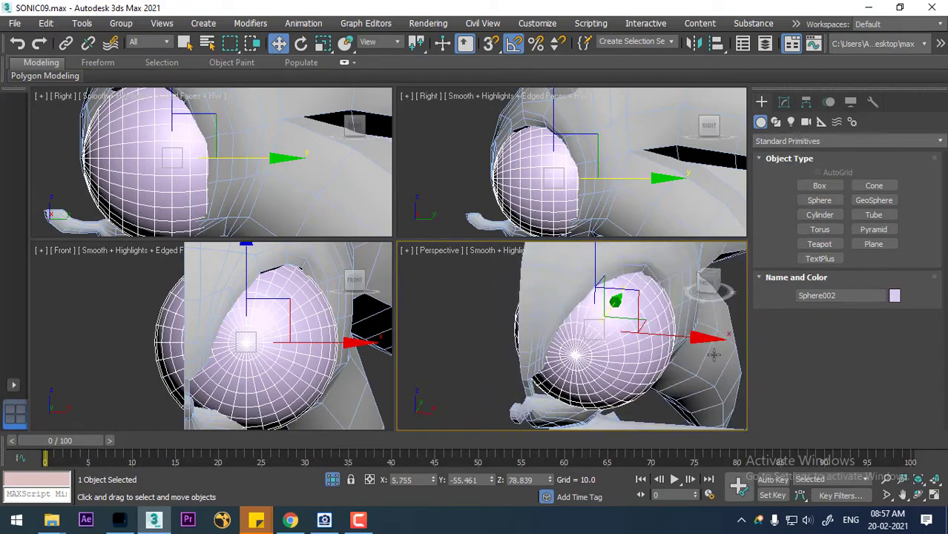
Shift the sphere sideways toward the middle of the face, to about X 4.7
{"action": "left_click_drag", "start_coordinate": [709, 341], "coordinate": [686, 340]}
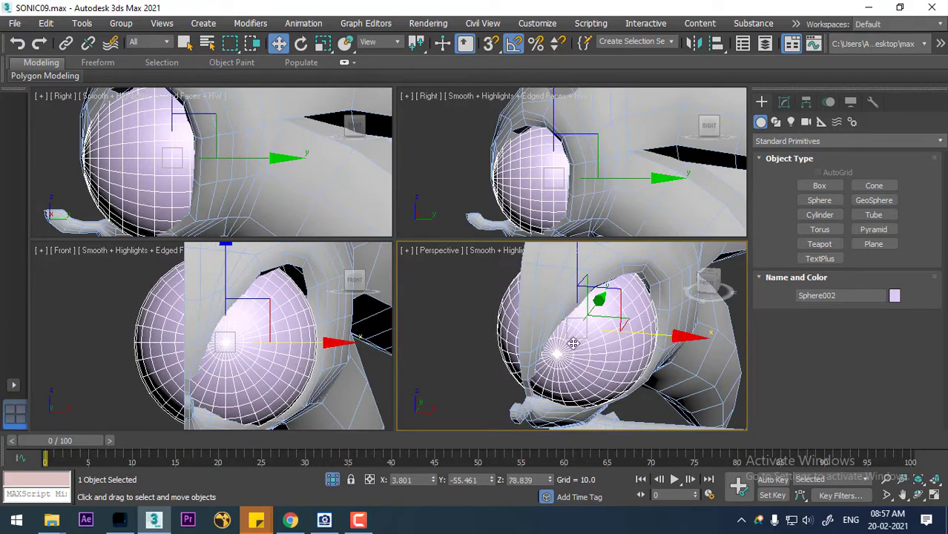
{"action": "middle_click_drag", "start_coordinate": [639, 348], "coordinate": [663, 350], "text": "alt"}
{"action": "left_click_drag", "start_coordinate": [661, 349], "coordinate": [668, 349]}
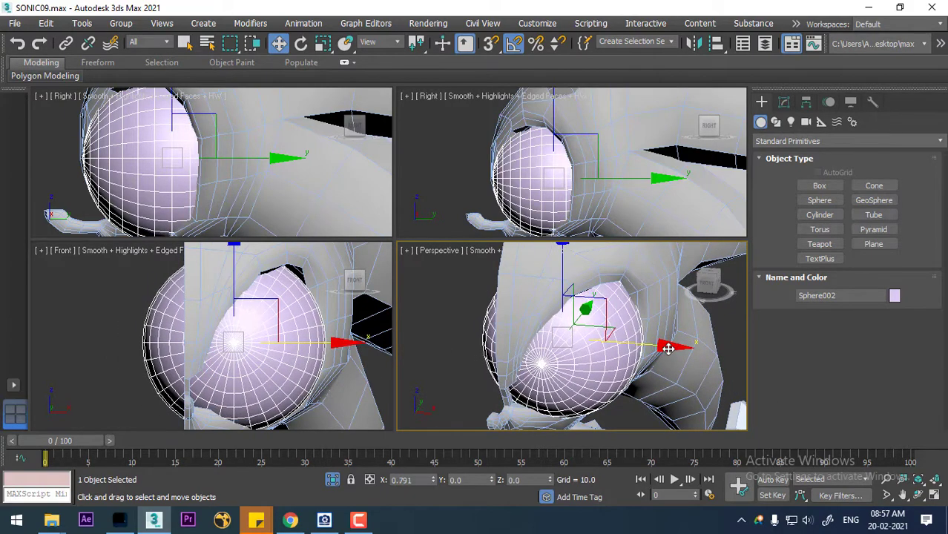
{"action": "mouse_move", "coordinate": [377, 374]}
{"action": "middle_mouse_down", "text": "alt"}
{"action": "mouse_move", "coordinate": [244, 335]}
{"action": "mouse_move", "coordinate": [288, 341]}
{"action": "mouse_move", "coordinate": [286, 309]}
{"action": "mouse_move", "coordinate": [301, 313]}
{"action": "mouse_move", "coordinate": [302, 300]}
{"action": "mouse_move", "coordinate": [387, 360]}
{"action": "middle_mouse_up", "text": "alt"}
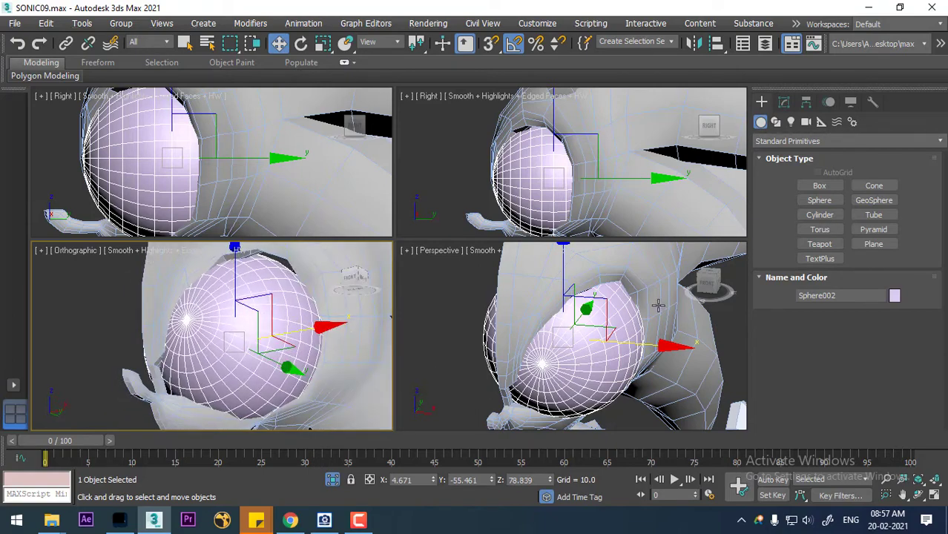
Select the Sonic head mesh Plane005 and start editing it at vertex level
{"action": "left_click", "coordinate": [656, 305]}
{"action": "middle_click_drag", "start_coordinate": [629, 337], "coordinate": [596, 323], "text": "alt"}
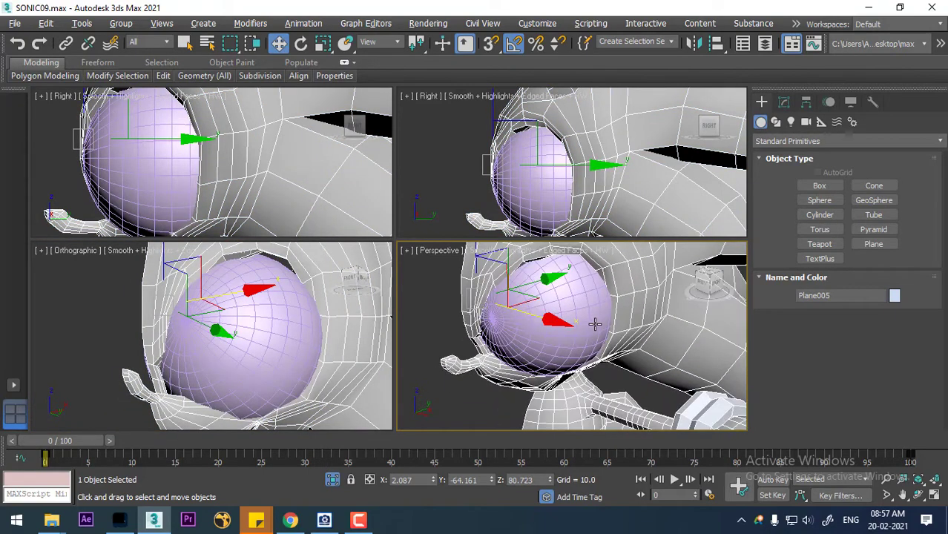
{"action": "key", "text": "alt+w"}
{"action": "middle_click_drag", "start_coordinate": [515, 288], "coordinate": [592, 301]}
{"action": "left_click", "coordinate": [785, 102]}
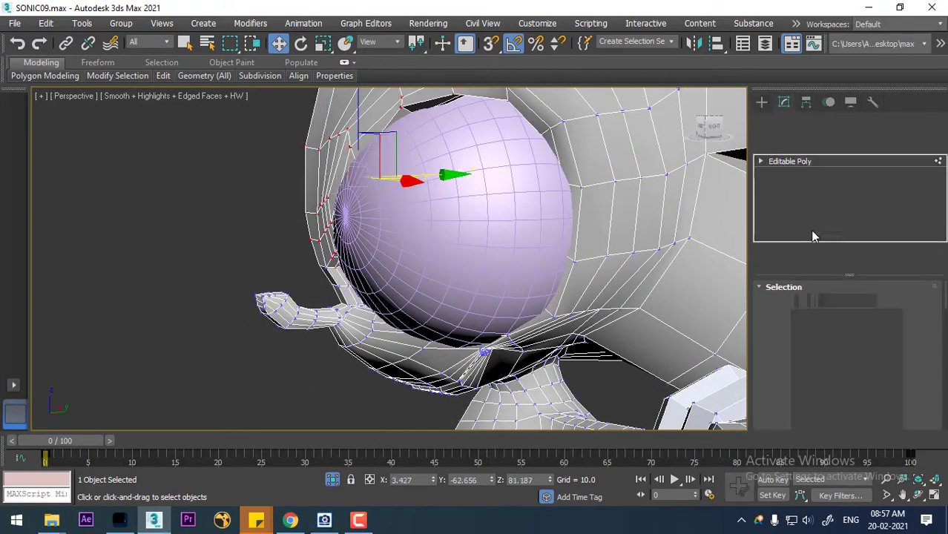
{"action": "key", "text": "1"}
Select the head mesh vertices surrounding the eye socket from the side view, checking the selection in wireframe
{"action": "key", "text": "l"}
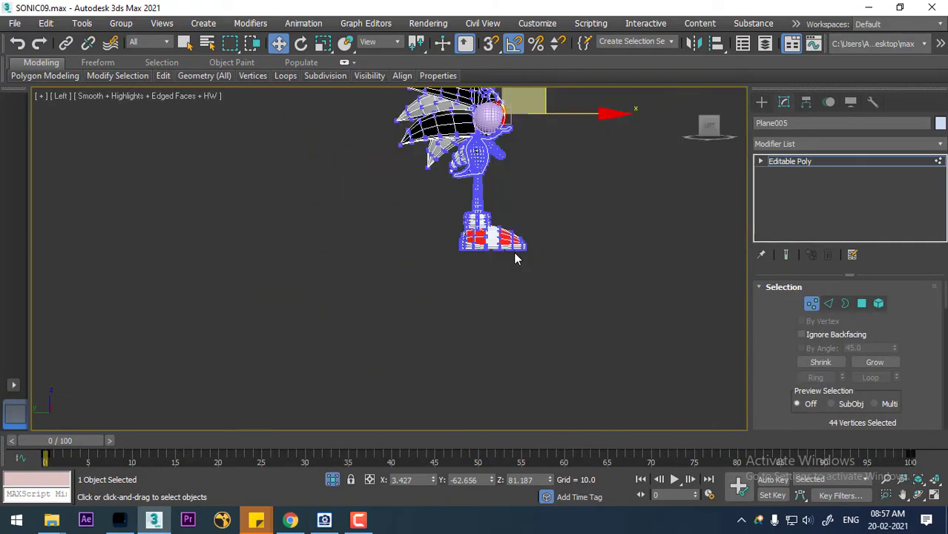
{"action": "scroll", "coordinate": [524, 275], "scroll_direction": "up", "scroll_amount": 2}
{"action": "key", "text": "alt+w"}
{"action": "middle_click_drag", "start_coordinate": [599, 345], "coordinate": [595, 369]}
{"action": "scroll", "coordinate": [567, 138], "scroll_direction": "down", "scroll_amount": 2}
{"action": "scroll", "coordinate": [553, 174], "scroll_direction": "up", "scroll_amount": 2}
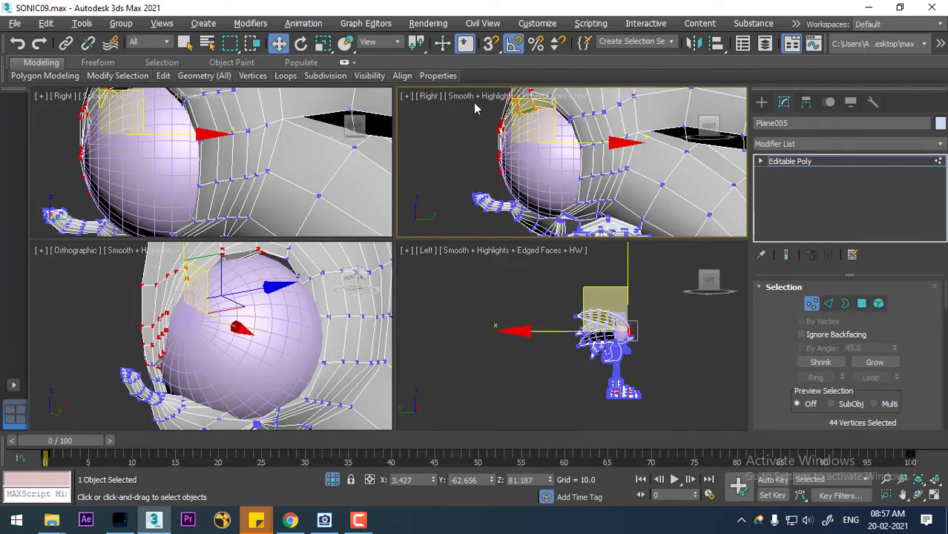
{"action": "left_click_drag", "start_coordinate": [476, 109], "coordinate": [599, 211]}
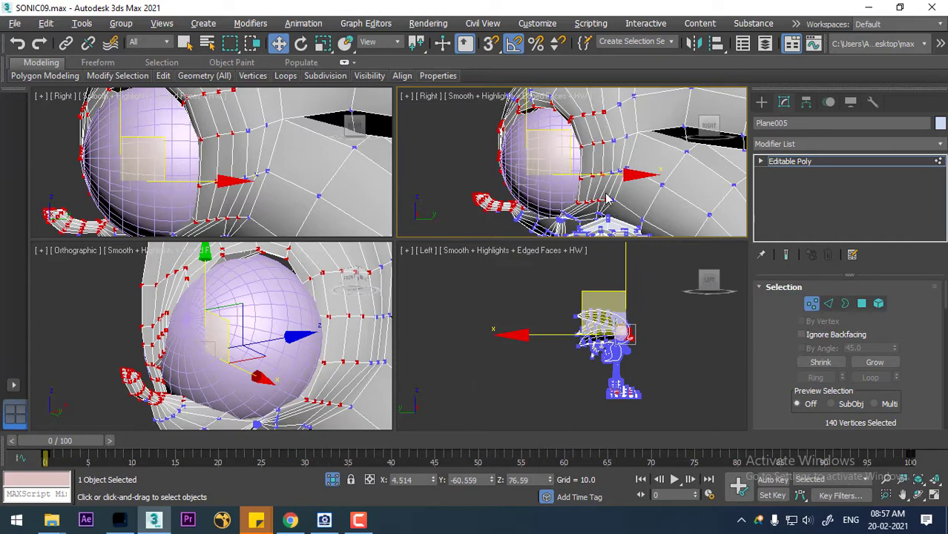
{"action": "key", "text": "alt+w"}
{"action": "key", "text": "F3"}
{"action": "middle_click_drag", "start_coordinate": [549, 239], "coordinate": [561, 225]}
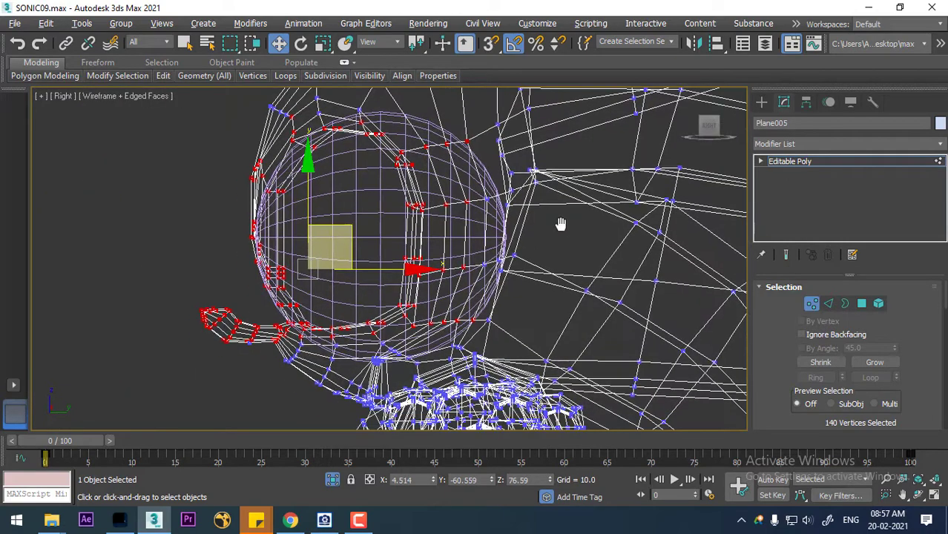
{"action": "key", "text": "F3"}
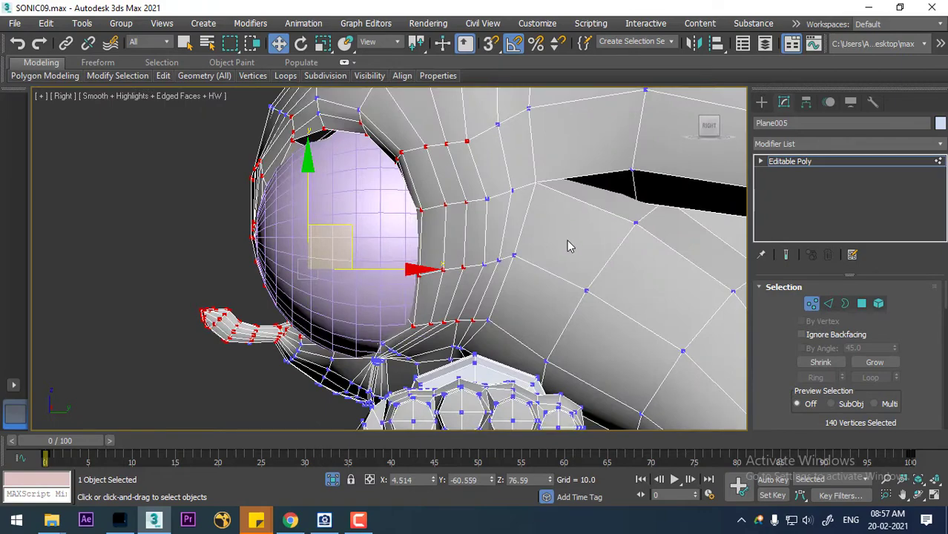
Remove the nose vertices from the selection, keeping only those around the eye socket
{"action": "key", "text": "alt+w"}
{"action": "right_click", "coordinate": [650, 363]}
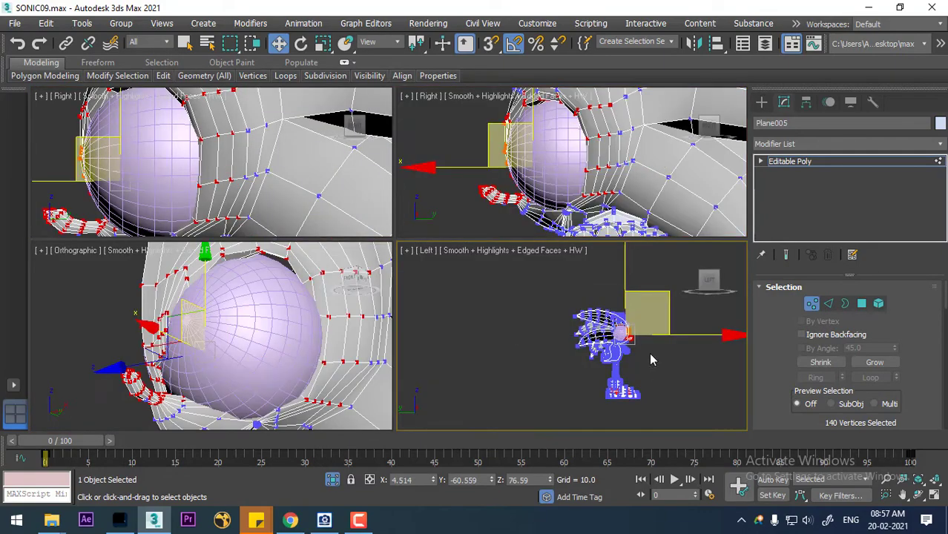
{"action": "key", "text": "p"}
{"action": "key", "text": "z"}
{"action": "key", "text": "alt+w"}
{"action": "middle_click_drag", "start_coordinate": [648, 336], "coordinate": [445, 283], "text": "alt"}
{"action": "scroll", "coordinate": [540, 313], "scroll_direction": "down", "scroll_amount": 3}
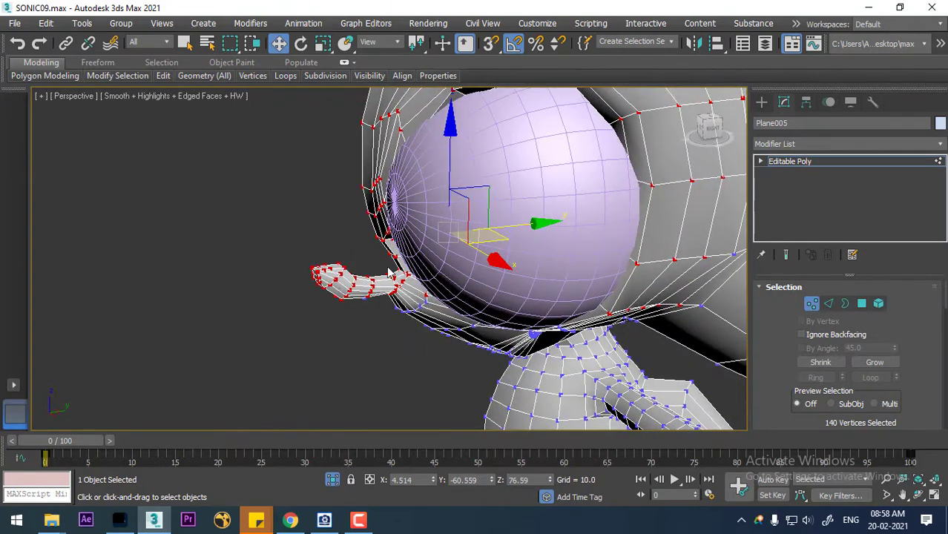
{"action": "left_click_drag", "start_coordinate": [339, 312], "coordinate": [380, 353], "text": "alt"}
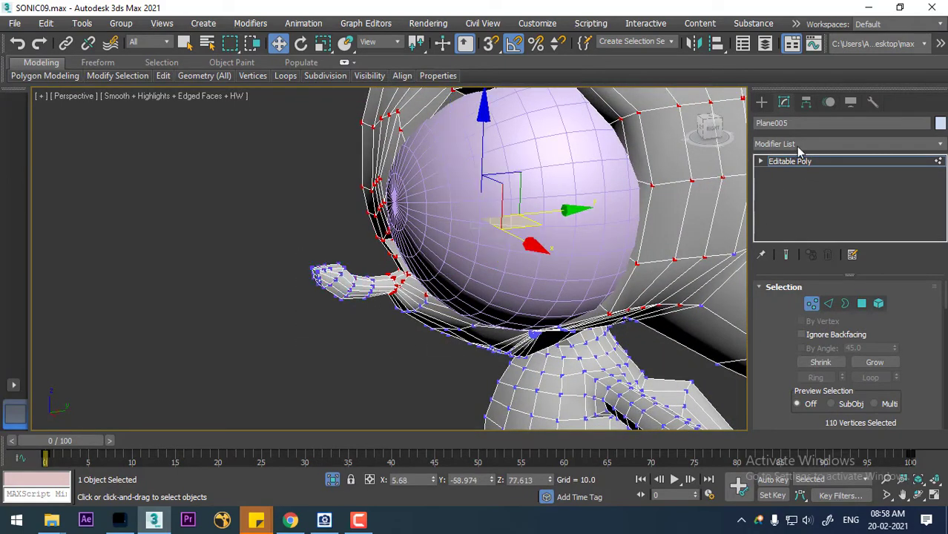
Apply an FFD 3x3x3 modifier to the selected socket vertices and start editing its control points
{"action": "left_click", "coordinate": [800, 147]}
{"action": "type", "text": "f"}
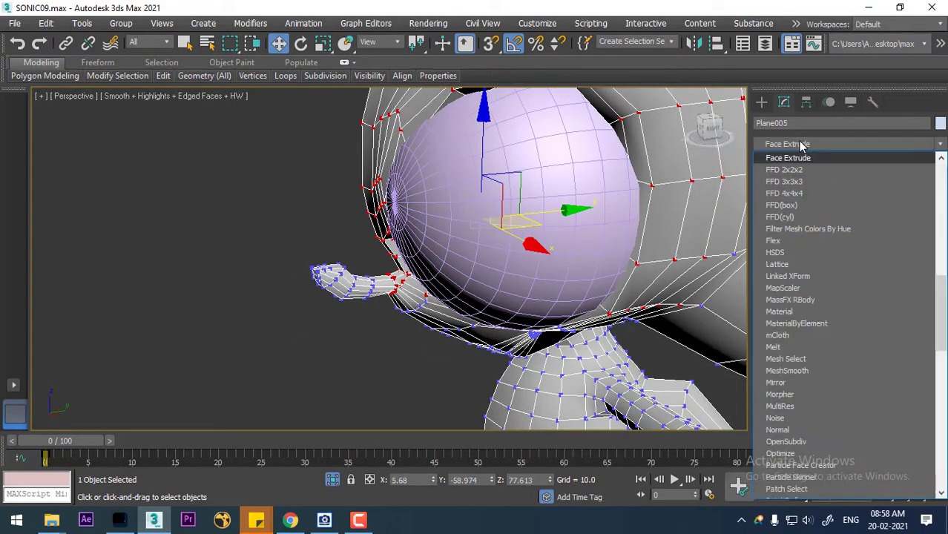
{"action": "left_click", "coordinate": [802, 183]}
{"action": "middle_click_drag", "start_coordinate": [594, 267], "coordinate": [630, 256], "text": "alt"}
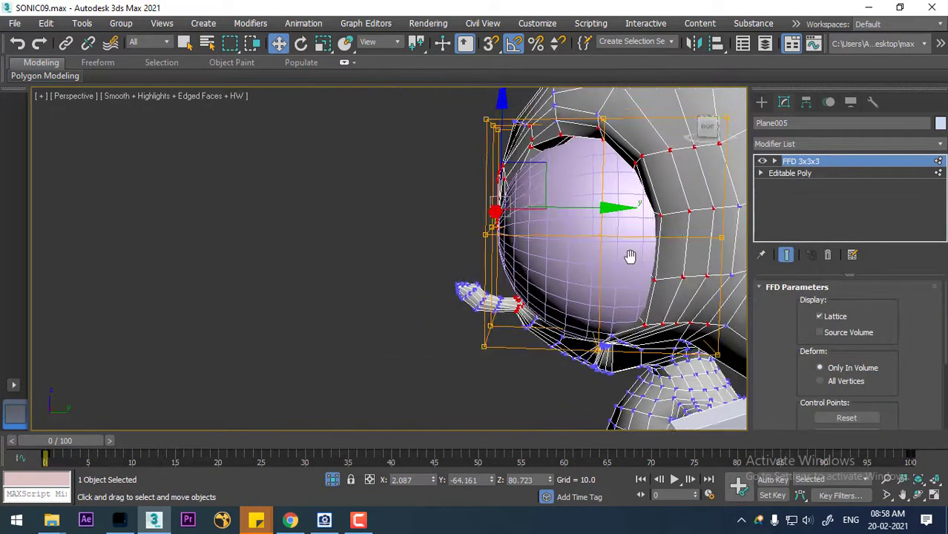
{"action": "left_click", "coordinate": [774, 161]}
{"action": "left_click", "coordinate": [813, 173]}
{"action": "middle_click_drag", "start_coordinate": [572, 264], "coordinate": [446, 279], "text": "alt"}
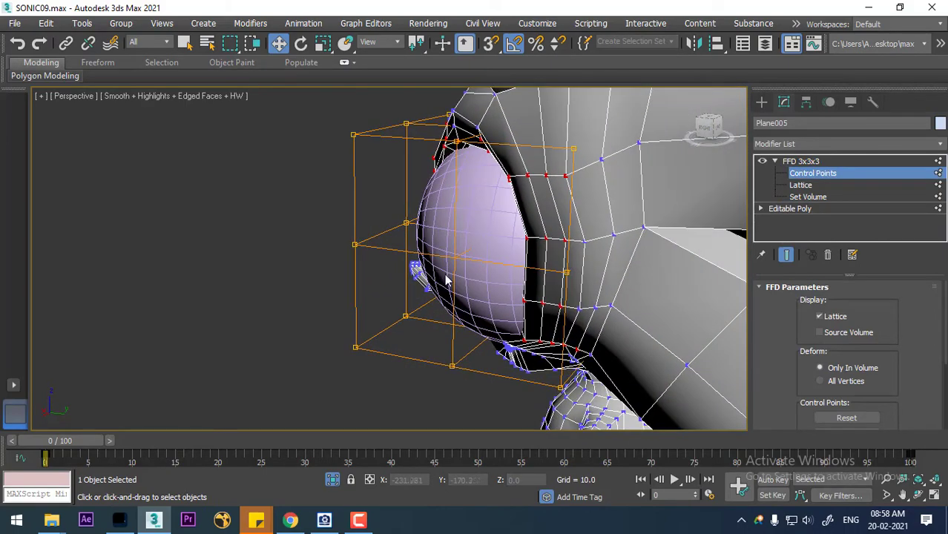
{"action": "left_click", "coordinate": [566, 272]}
{"action": "left_click_drag", "start_coordinate": [661, 285], "coordinate": [659, 285]}
{"action": "middle_click_drag", "start_coordinate": [509, 292], "coordinate": [596, 347], "text": "alt"}
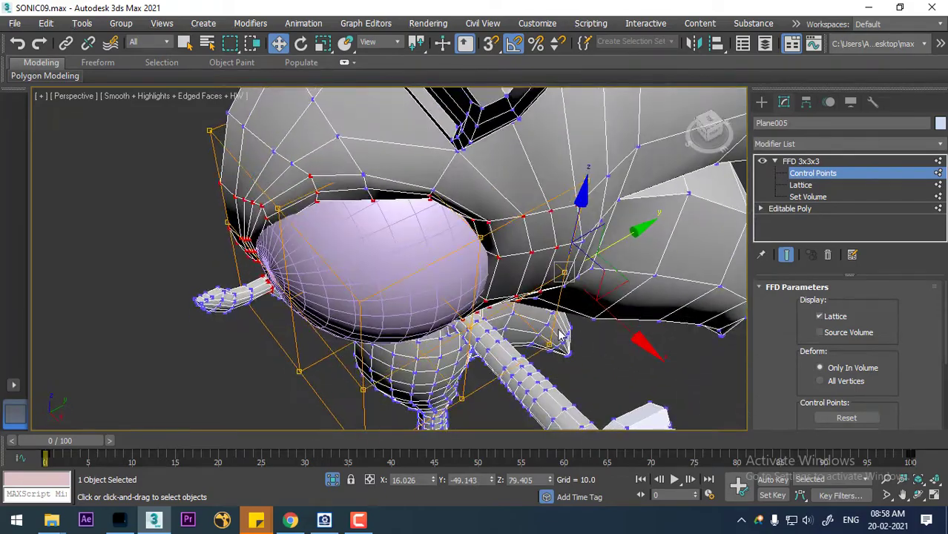
{"action": "mouse_move", "coordinate": [487, 285]}
{"action": "middle_mouse_down", "text": "alt"}
{"action": "mouse_move", "coordinate": [512, 290]}
{"action": "mouse_move", "coordinate": [485, 305]}
{"action": "middle_mouse_up", "text": "alt"}
Move the lattice's outer middle control point forward to about Y -60.6 and outward to about X 21.7
{"action": "key", "text": "F3"}
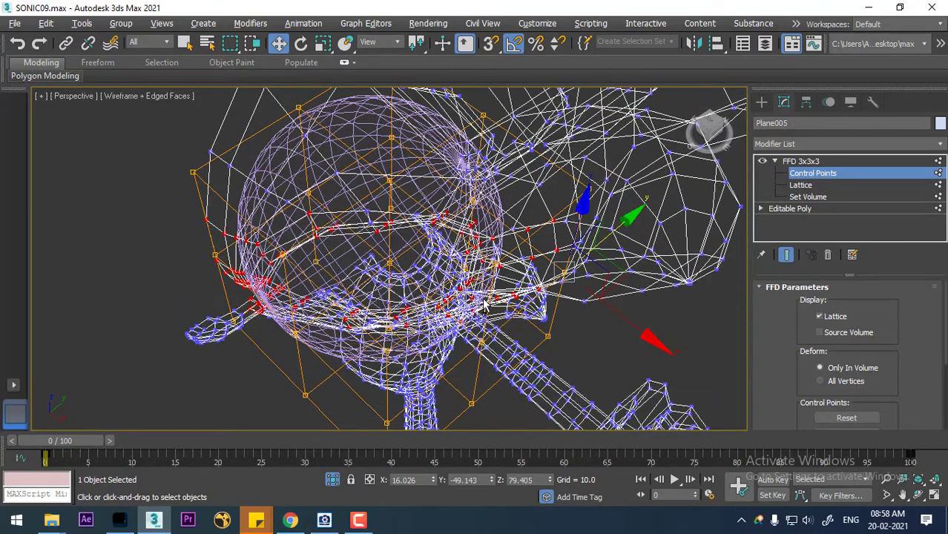
{"action": "left_click", "coordinate": [391, 263]}
{"action": "middle_click_drag", "start_coordinate": [545, 326], "coordinate": [501, 363], "text": "alt"}
{"action": "left_click", "coordinate": [515, 331]}
{"action": "key", "text": "F3"}
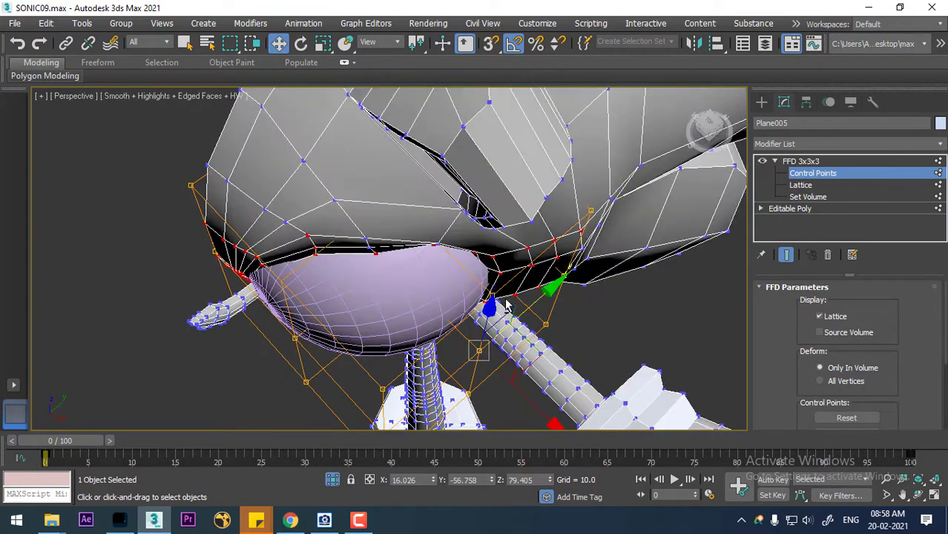
{"action": "scroll", "coordinate": [454, 257], "scroll_direction": "up", "scroll_amount": 3}
{"action": "left_click_drag", "start_coordinate": [588, 357], "coordinate": [527, 364]}
{"action": "middle_click_drag", "start_coordinate": [527, 363], "coordinate": [575, 361], "text": "alt"}
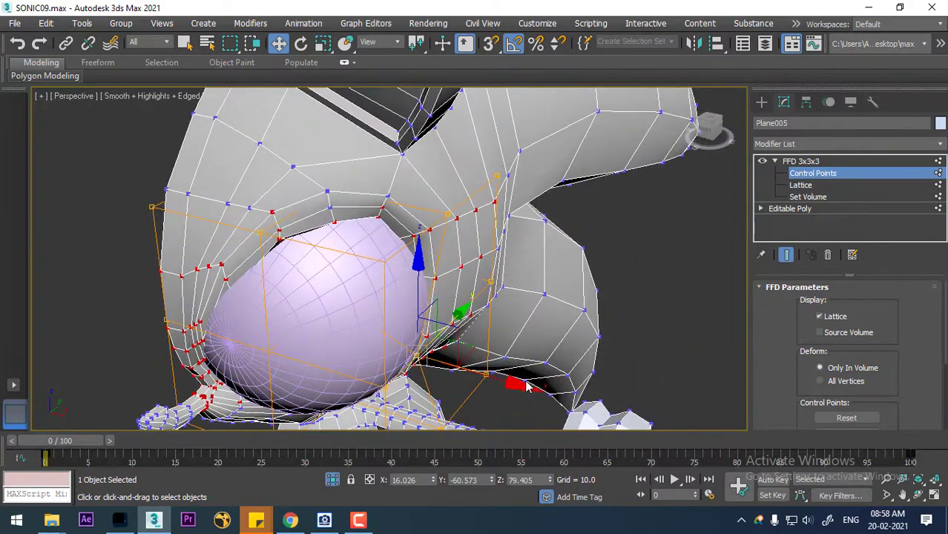
{"action": "left_click_drag", "start_coordinate": [527, 386], "coordinate": [576, 387]}
{"action": "middle_click_drag", "start_coordinate": [576, 387], "coordinate": [536, 265], "text": "alt"}
Nudge the lattice's lower center control point slightly outward along X
{"action": "key", "text": "F3"}
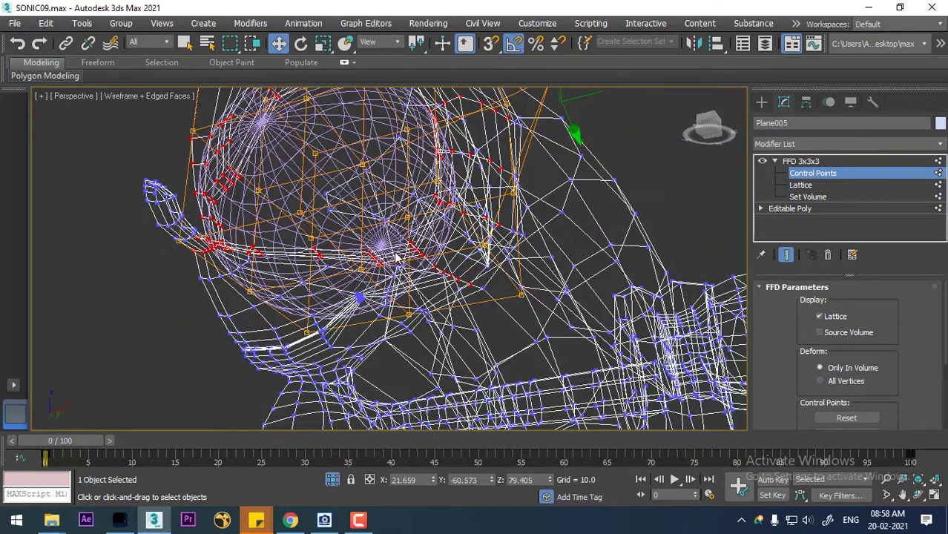
{"action": "middle_click_drag", "start_coordinate": [380, 258], "coordinate": [386, 271], "text": "alt"}
{"action": "left_click", "coordinate": [354, 253]}
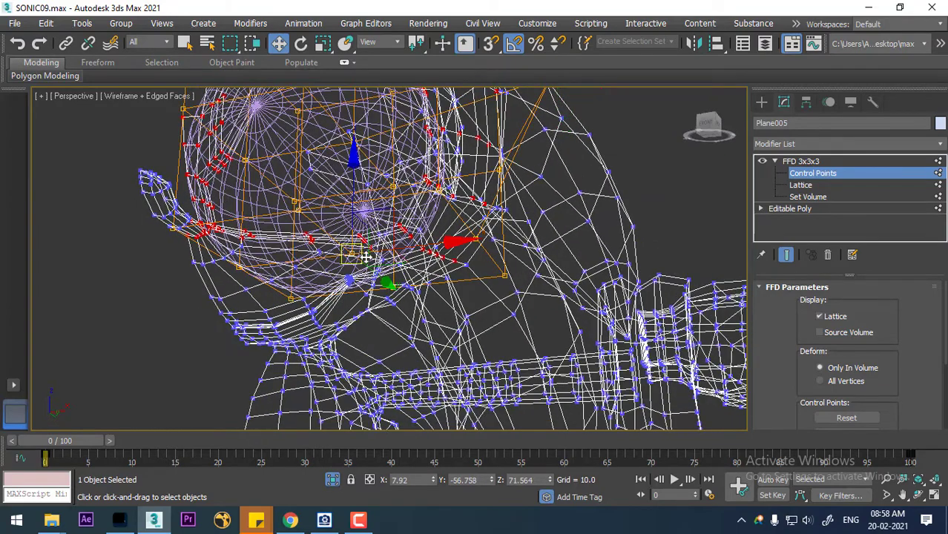
{"action": "key", "text": "F3"}
{"action": "mouse_move", "coordinate": [435, 253]}
{"action": "middle_mouse_down", "text": "alt"}
{"action": "mouse_move", "coordinate": [470, 250]}
{"action": "mouse_move", "coordinate": [462, 264]}
{"action": "middle_mouse_up", "text": "alt"}
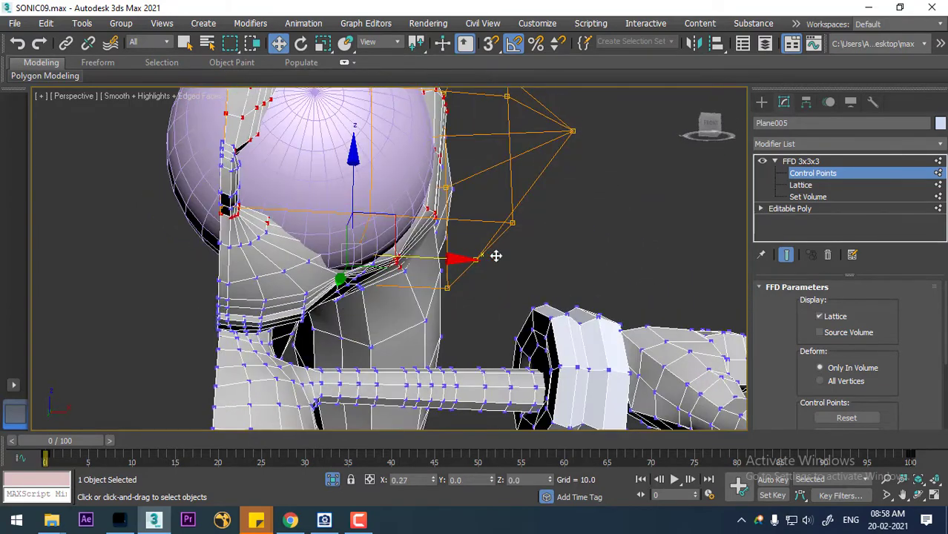
{"action": "mouse_move", "coordinate": [496, 256]}
{"action": "left_mouse_down"}
{"action": "mouse_move", "coordinate": [468, 252]}
{"action": "mouse_move", "coordinate": [497, 254]}
{"action": "left_mouse_up"}
{"action": "middle_click_drag", "start_coordinate": [459, 275], "coordinate": [360, 274], "text": "alt"}
Push the lattice's rear outer middle control point forward along Y and move the upper outer one outward to about X 17.5
{"action": "middle_click_drag", "start_coordinate": [422, 244], "coordinate": [524, 300], "text": "alt"}
{"action": "left_click", "coordinate": [526, 307]}
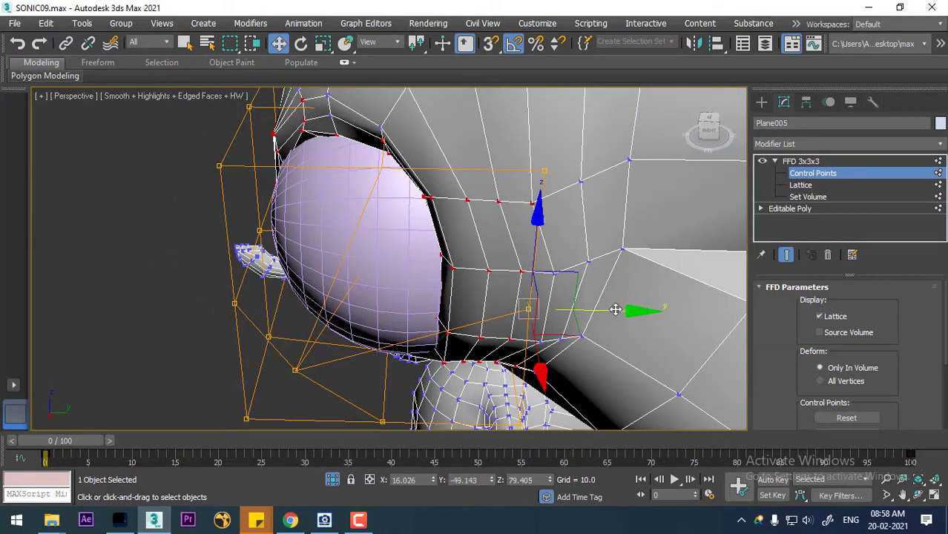
{"action": "left_click_drag", "start_coordinate": [612, 311], "coordinate": [589, 315]}
{"action": "middle_click_drag", "start_coordinate": [589, 314], "coordinate": [524, 260], "text": "alt"}
{"action": "left_click", "coordinate": [440, 241]}
{"action": "left_click_drag", "start_coordinate": [522, 253], "coordinate": [550, 258]}
{"action": "middle_click_drag", "start_coordinate": [551, 258], "coordinate": [509, 232], "text": "alt"}
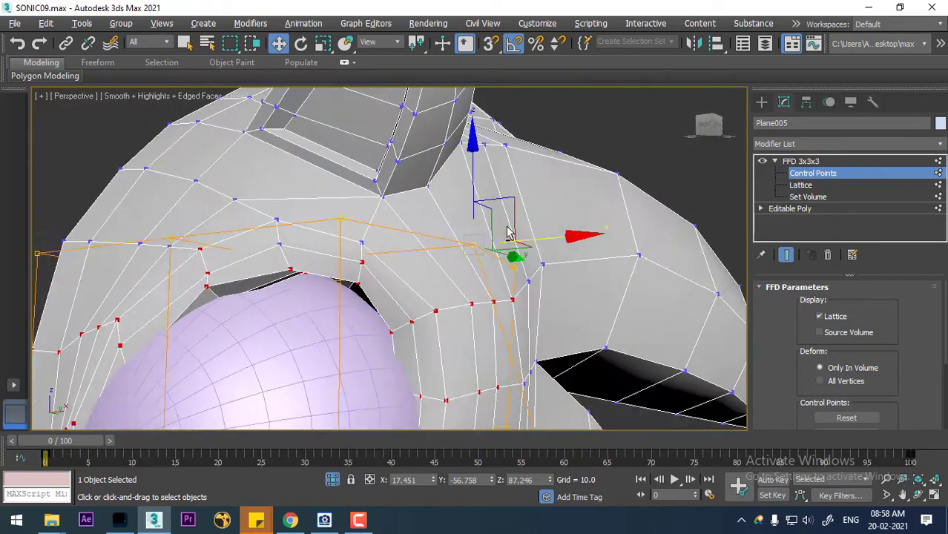
Move the lattice's lower outer middle control point outward to about X 20
{"action": "middle_click_drag", "start_coordinate": [471, 315], "coordinate": [498, 261], "text": "alt"}
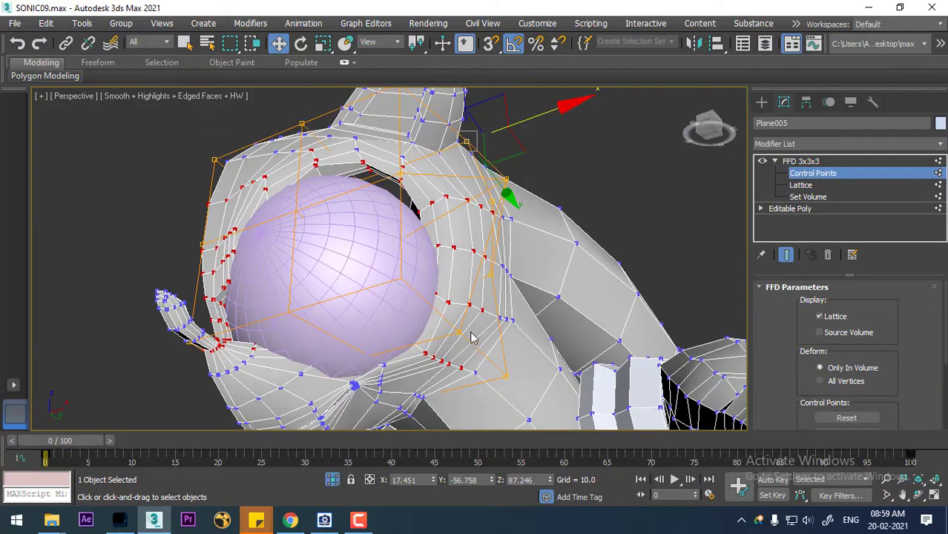
{"action": "middle_click_drag", "start_coordinate": [457, 334], "coordinate": [511, 376], "text": "alt"}
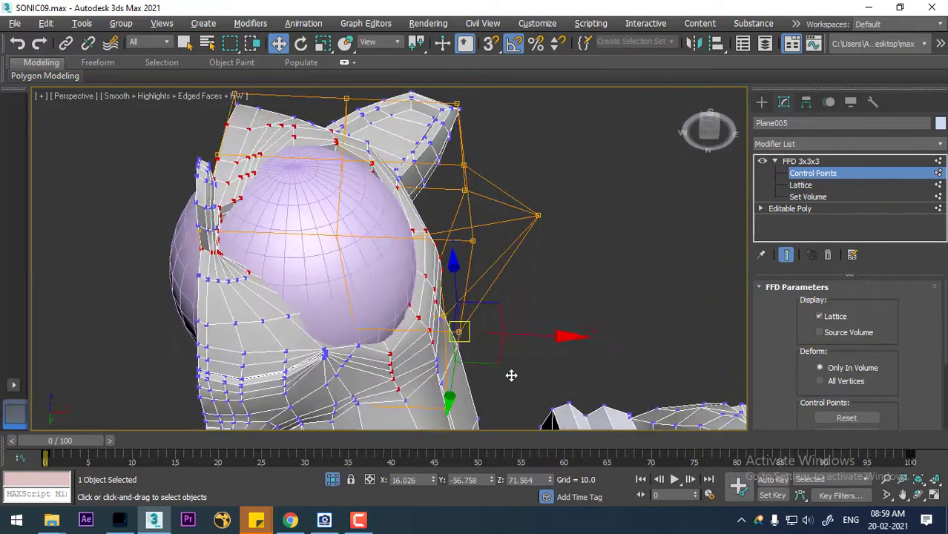
{"action": "left_click_drag", "start_coordinate": [550, 334], "coordinate": [571, 336]}
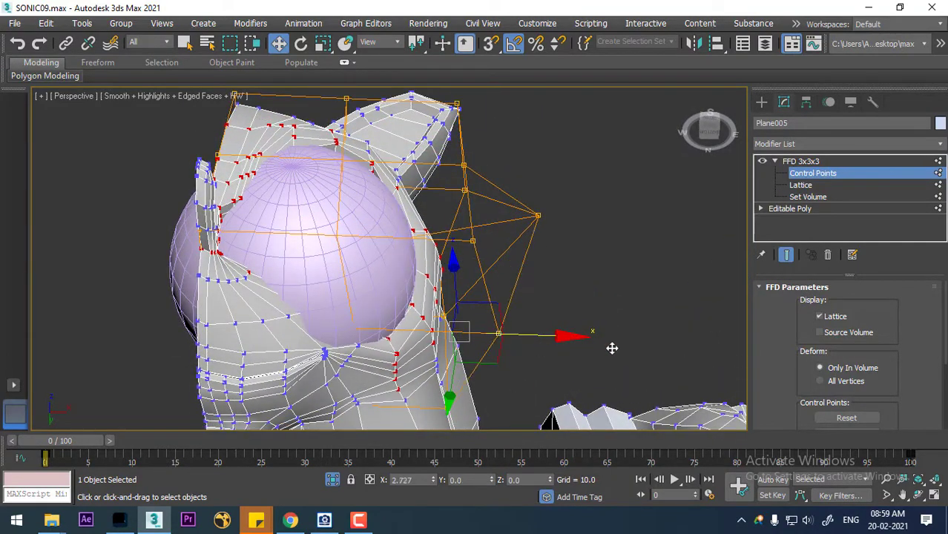
{"action": "middle_click_drag", "start_coordinate": [613, 349], "coordinate": [397, 345], "text": "alt"}
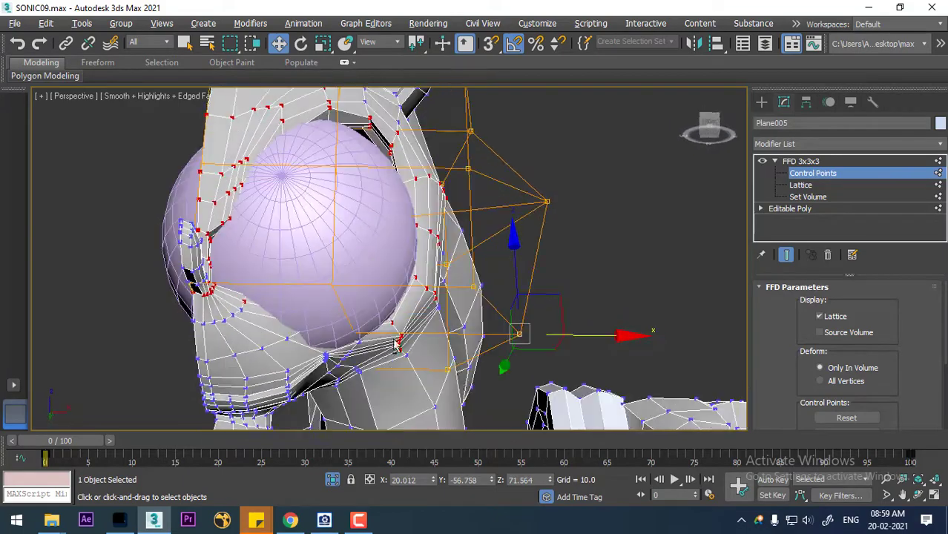
Try to shift the lattice's lower front middle control point outward along X
{"action": "left_click", "coordinate": [334, 287]}
{"action": "middle_click_drag", "start_coordinate": [394, 326], "coordinate": [397, 327], "text": "alt"}
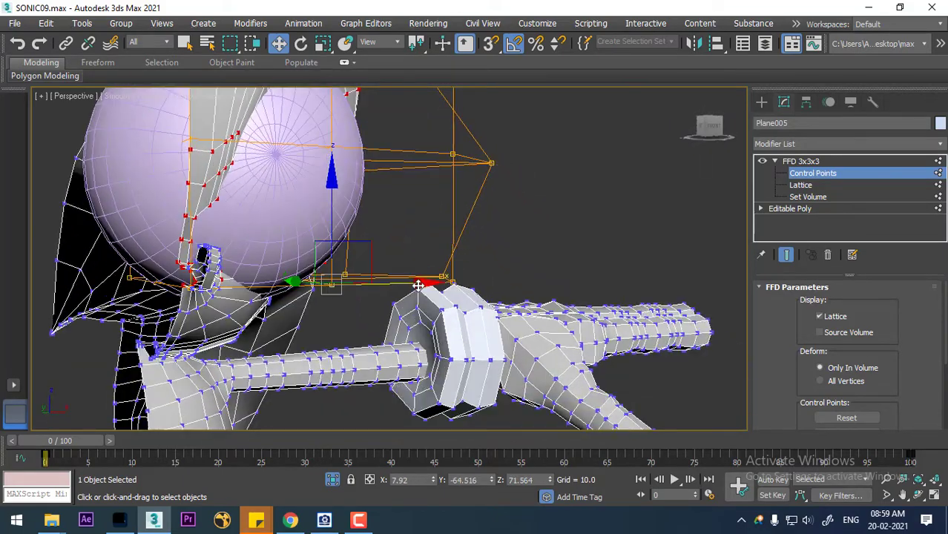
{"action": "left_click_drag", "start_coordinate": [418, 285], "coordinate": [432, 288]}
{"action": "middle_click_drag", "start_coordinate": [415, 307], "coordinate": [383, 264], "text": "alt"}
{"action": "key", "text": "ctrl+z"}
Leave control point editing and collapse the FFD 3x3x3 modifier into the head's Editable Poly
{"action": "scroll", "coordinate": [519, 278], "scroll_direction": "up", "scroll_amount": 4}
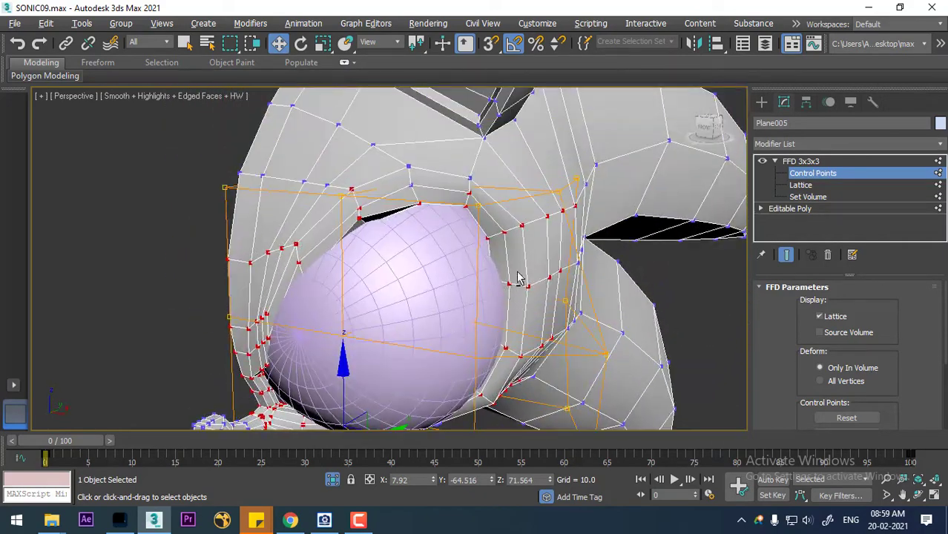
{"action": "left_click", "coordinate": [805, 161]}
{"action": "right_click", "coordinate": [805, 161]}
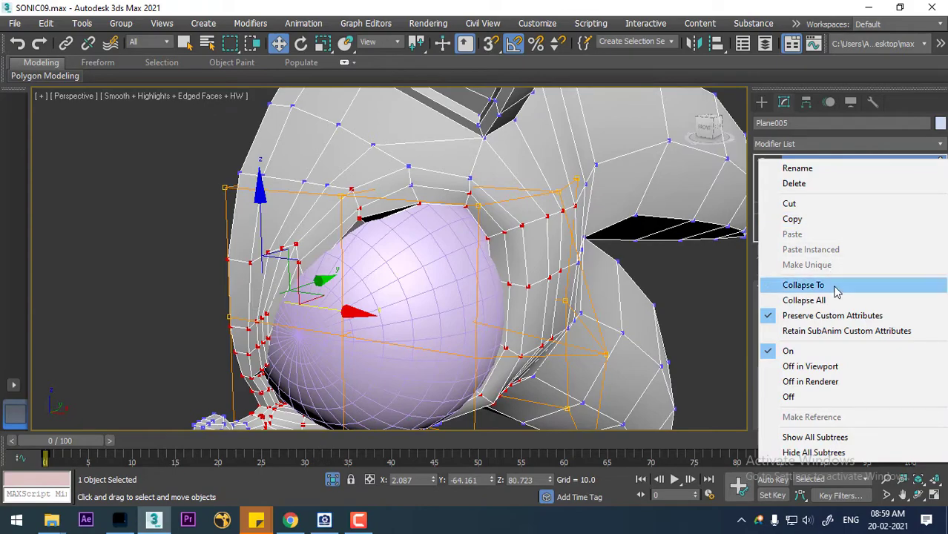
{"action": "left_click", "coordinate": [835, 289]}
{"action": "left_click", "coordinate": [537, 314]}
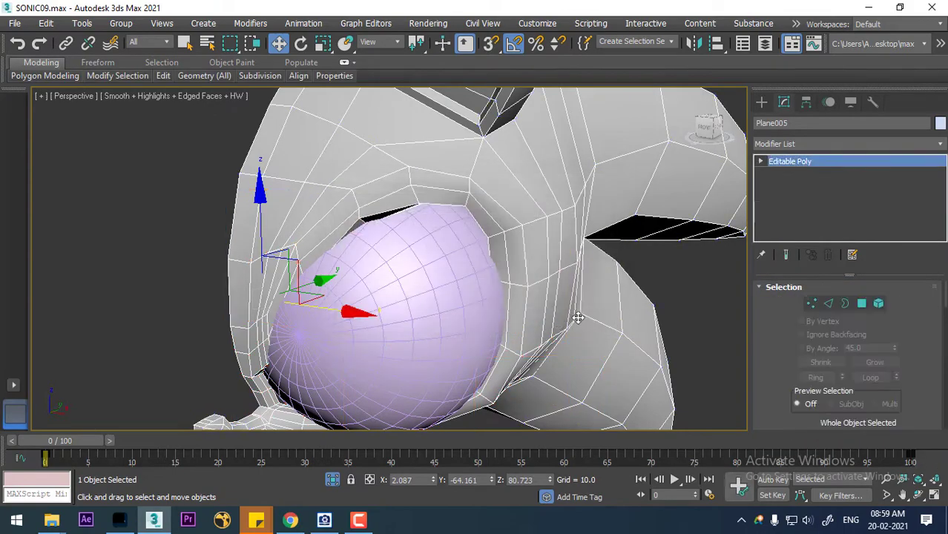
Move the eye sphere deeper into the socket to about Y -54.3 and raise it to about Z 79.4
{"action": "middle_click_drag", "start_coordinate": [520, 312], "coordinate": [502, 281], "text": "alt"}
{"action": "middle_click_drag", "start_coordinate": [490, 322], "coordinate": [523, 308], "text": "alt"}
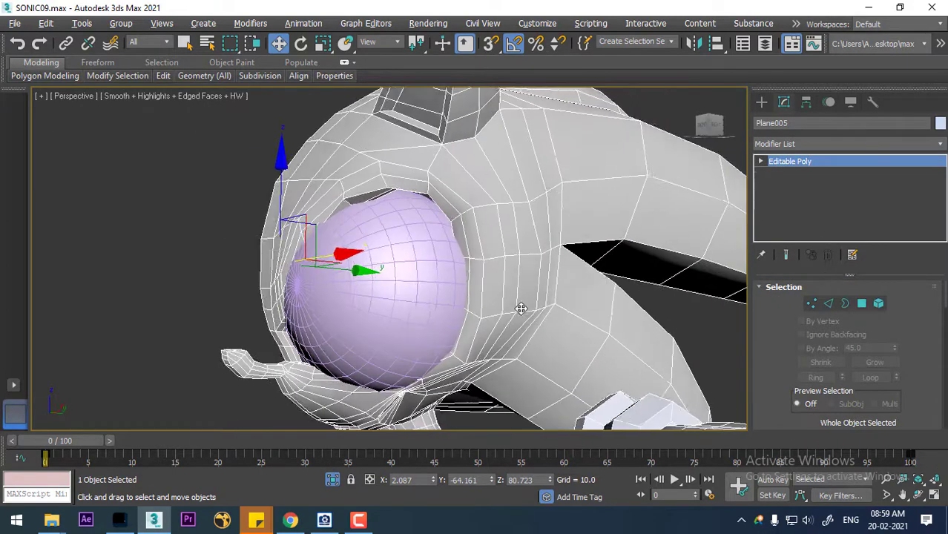
{"action": "left_click", "coordinate": [390, 305]}
{"action": "middle_click_drag", "start_coordinate": [390, 305], "coordinate": [505, 292], "text": "alt"}
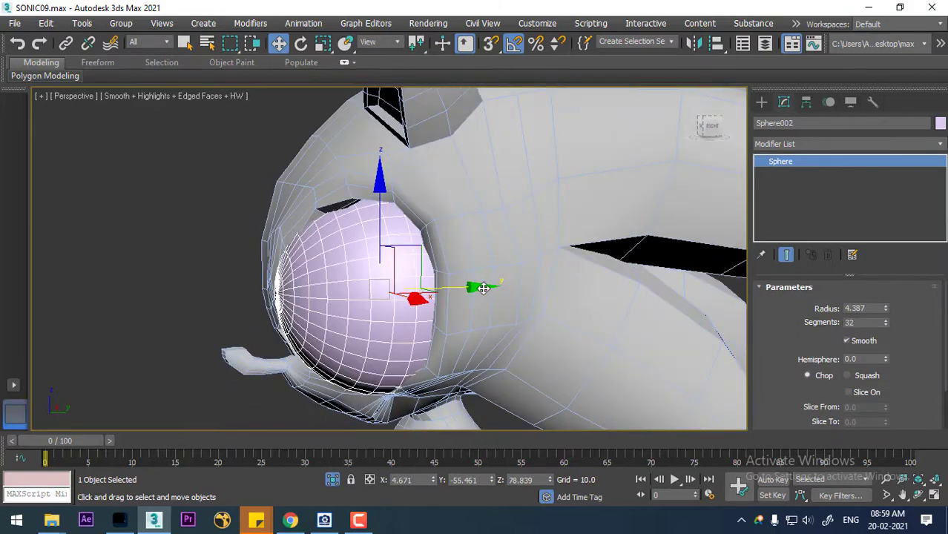
{"action": "left_click_drag", "start_coordinate": [484, 286], "coordinate": [494, 286]}
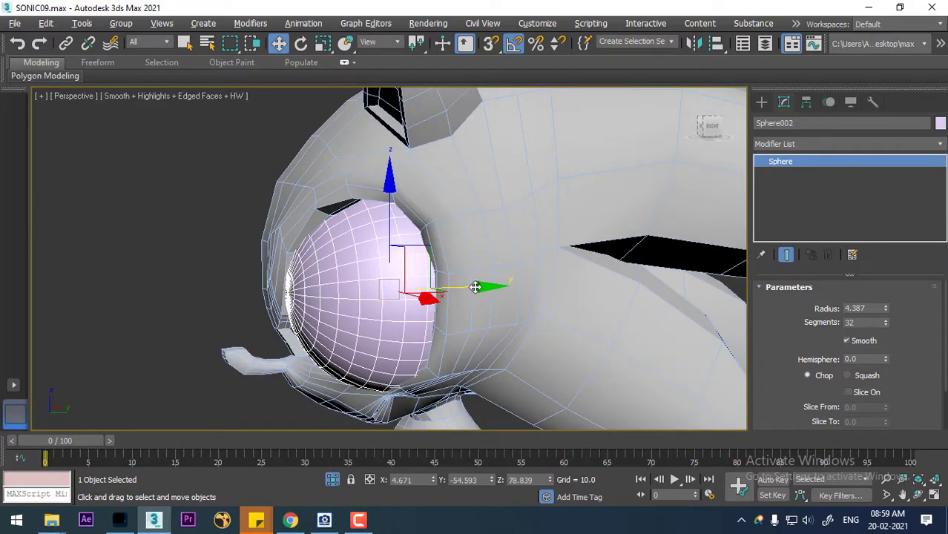
{"action": "middle_click_drag", "start_coordinate": [476, 288], "coordinate": [487, 286], "text": "alt"}
{"action": "left_click_drag", "start_coordinate": [487, 285], "coordinate": [494, 287]}
{"action": "middle_click_drag", "start_coordinate": [494, 288], "coordinate": [419, 277], "text": "alt"}
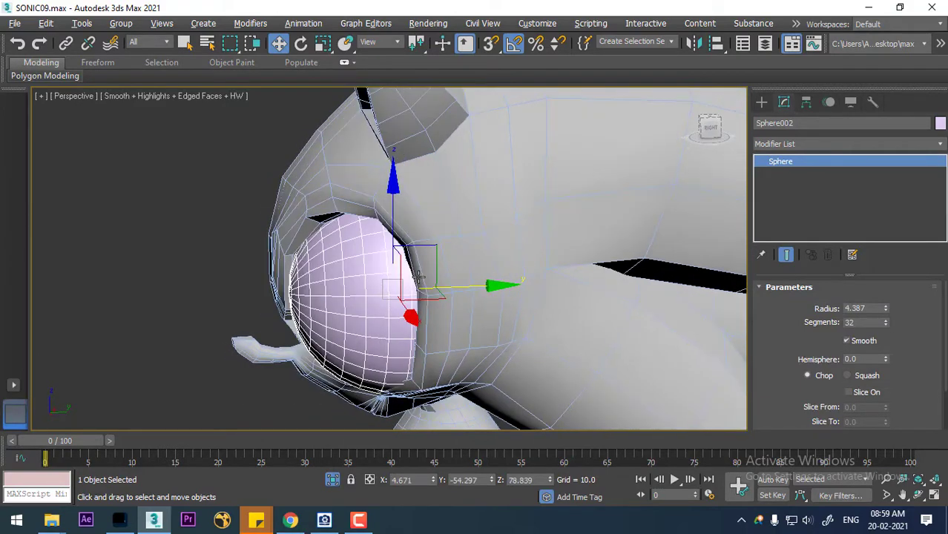
{"action": "left_click_drag", "start_coordinate": [394, 198], "coordinate": [393, 190]}
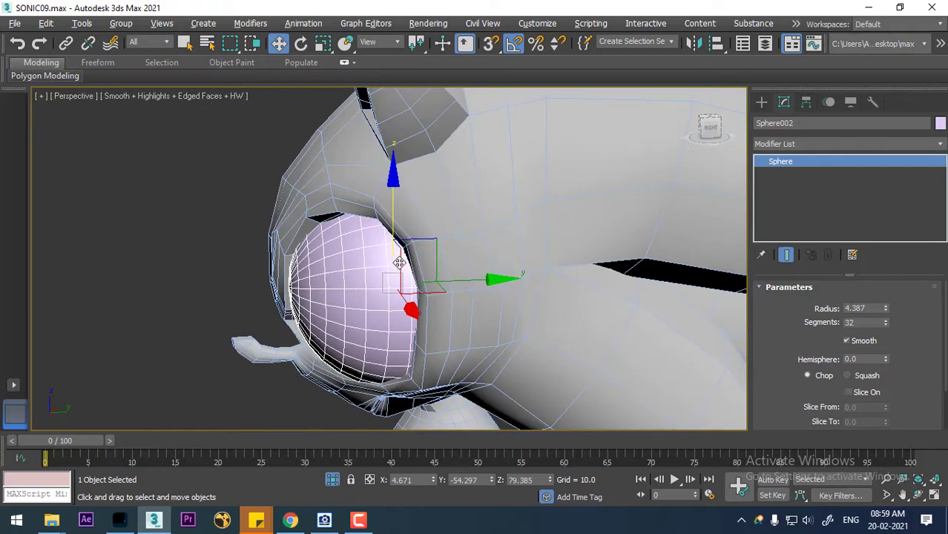
{"action": "middle_click_drag", "start_coordinate": [399, 262], "coordinate": [500, 248], "text": "alt"}
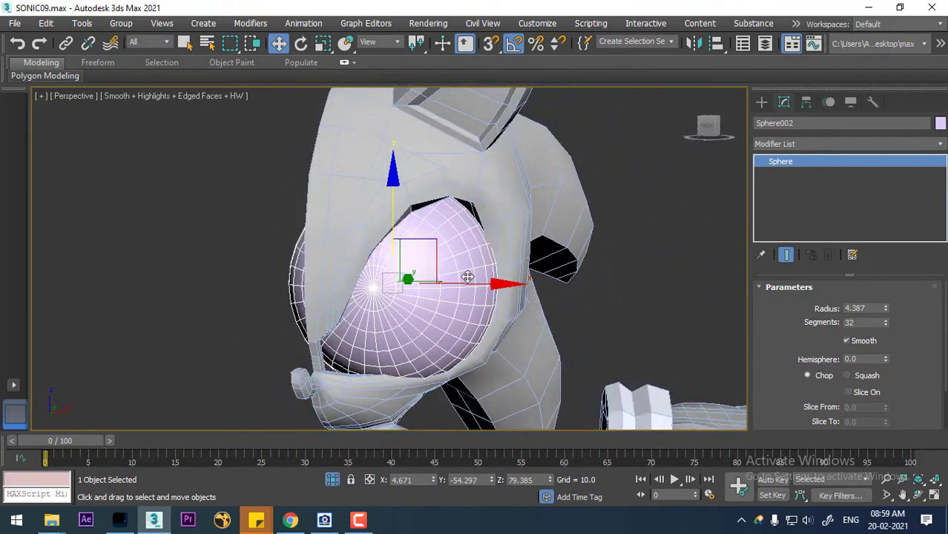
Set the diffuse color of the unused 05 - Default material to pure white
{"action": "key", "text": "m"}
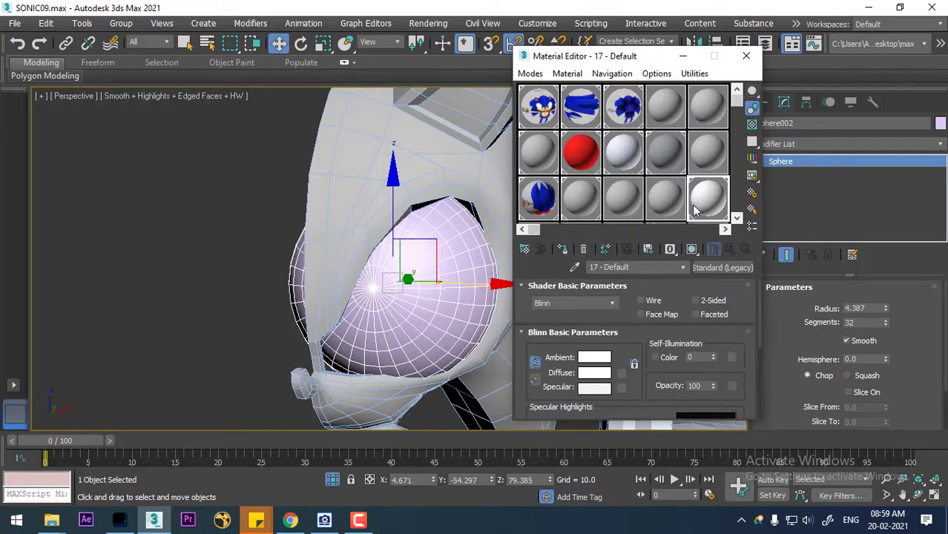
{"action": "left_click", "coordinate": [709, 115]}
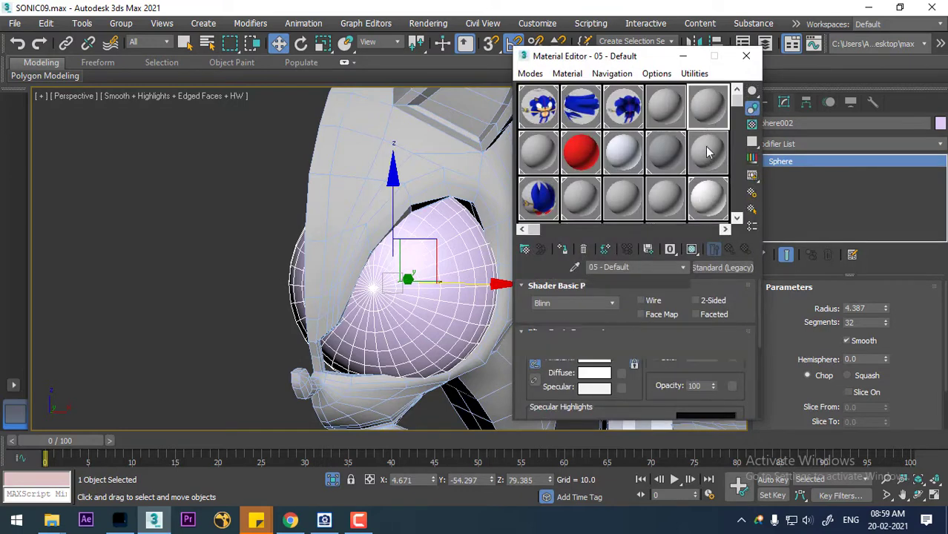
{"action": "left_click", "coordinate": [594, 373]}
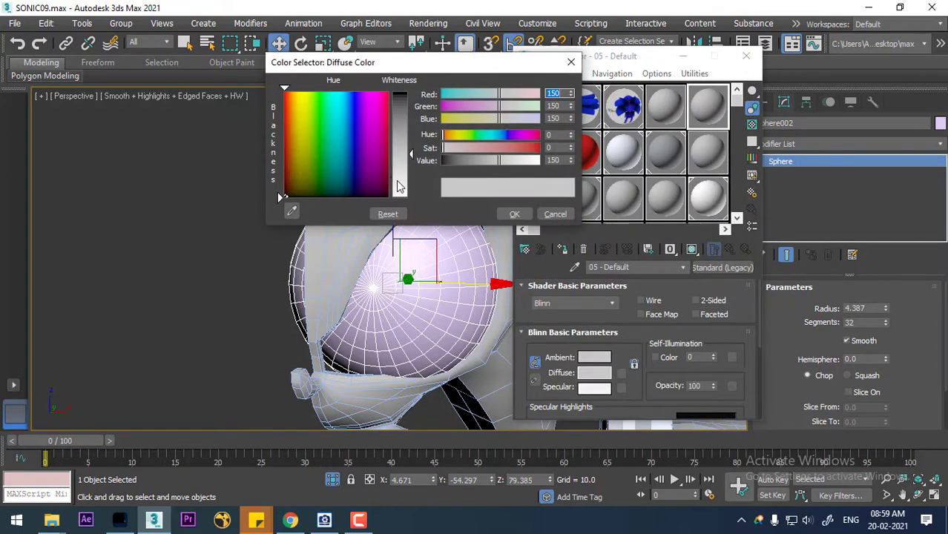
{"action": "left_click_drag", "start_coordinate": [401, 187], "coordinate": [401, 94]}
{"action": "left_click", "coordinate": [515, 213]}
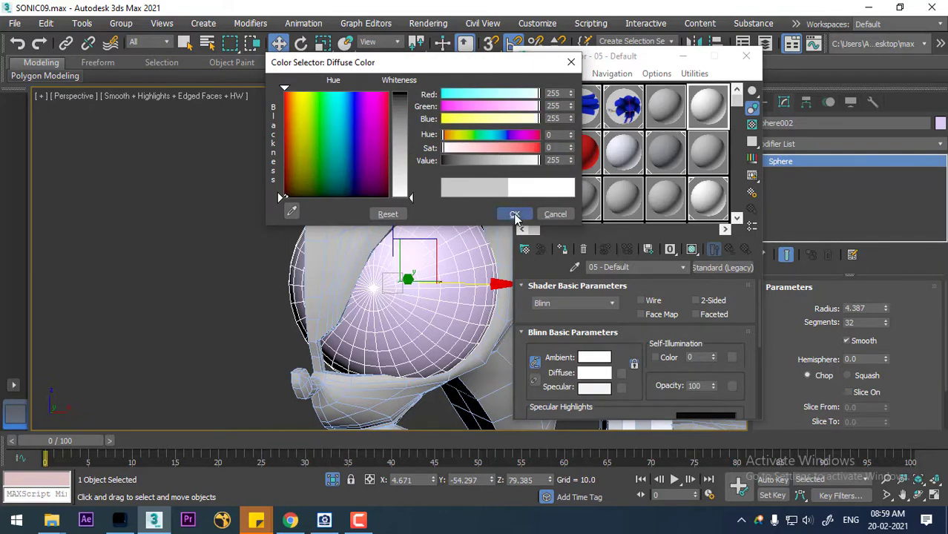
Load eye texture.jpg from the cartoon character folder as the material's diffuse bitmap
{"action": "left_click", "coordinate": [622, 374]}
{"action": "double_click", "coordinate": [500, 151]}
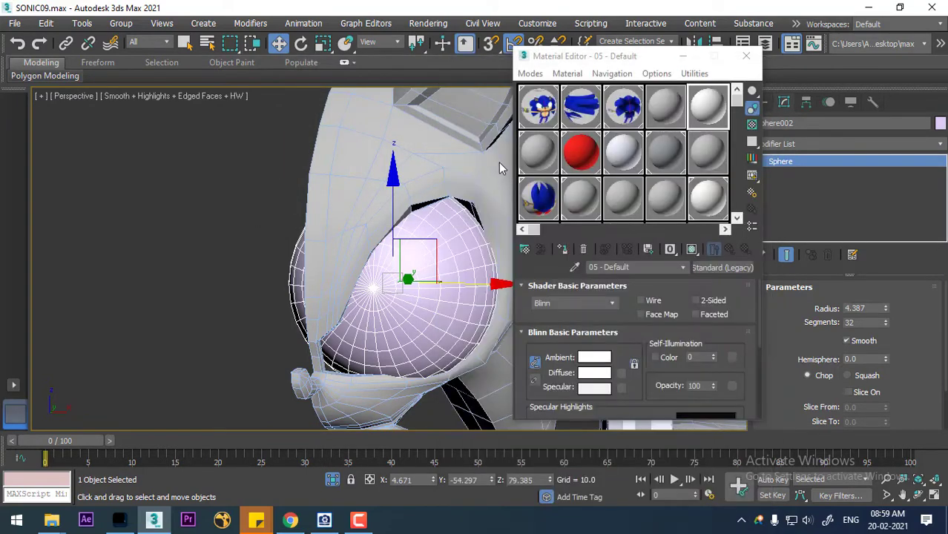
{"action": "key", "text": "ctrl+v"}
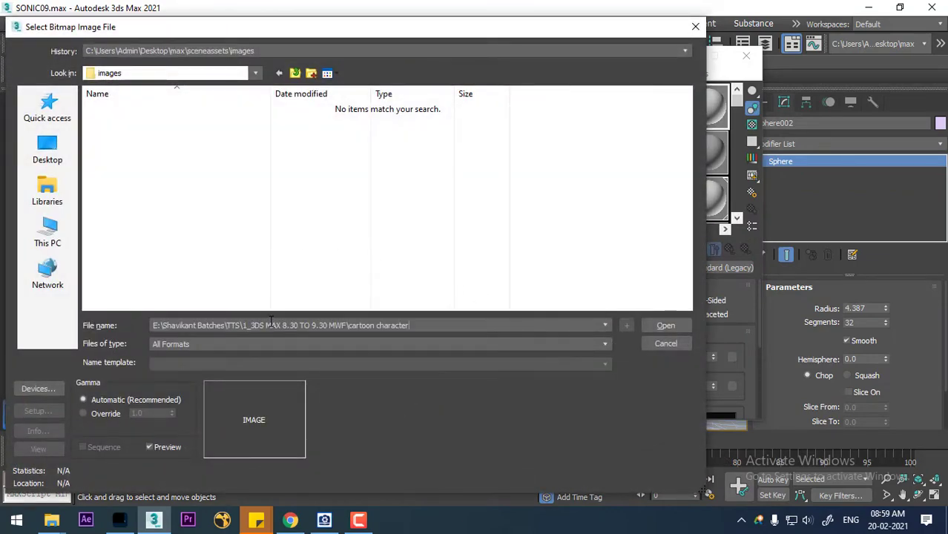
{"action": "key", "text": "Return"}
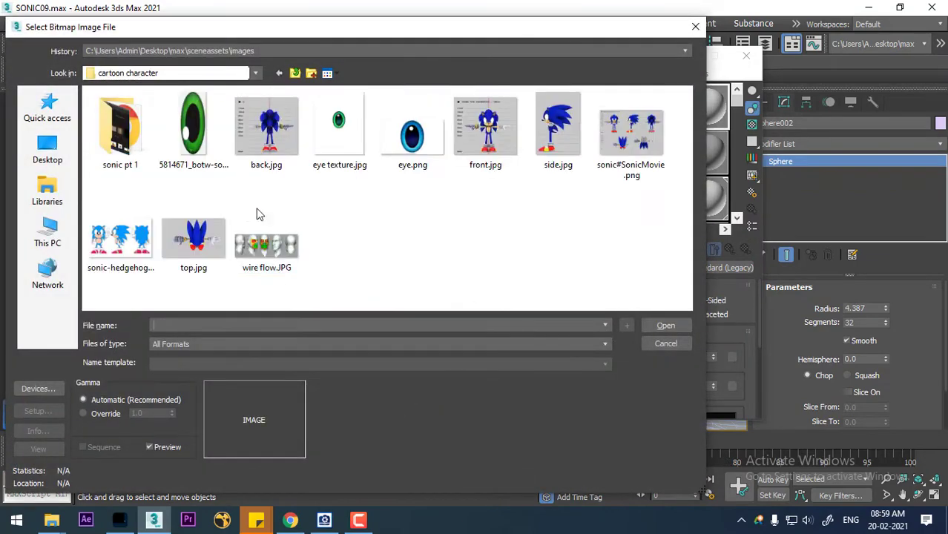
{"action": "double_click", "coordinate": [339, 126]}
Assign the textured material to the eye sphere, show its map in the viewport, and close the Material Editor
{"action": "left_click", "coordinate": [564, 250]}
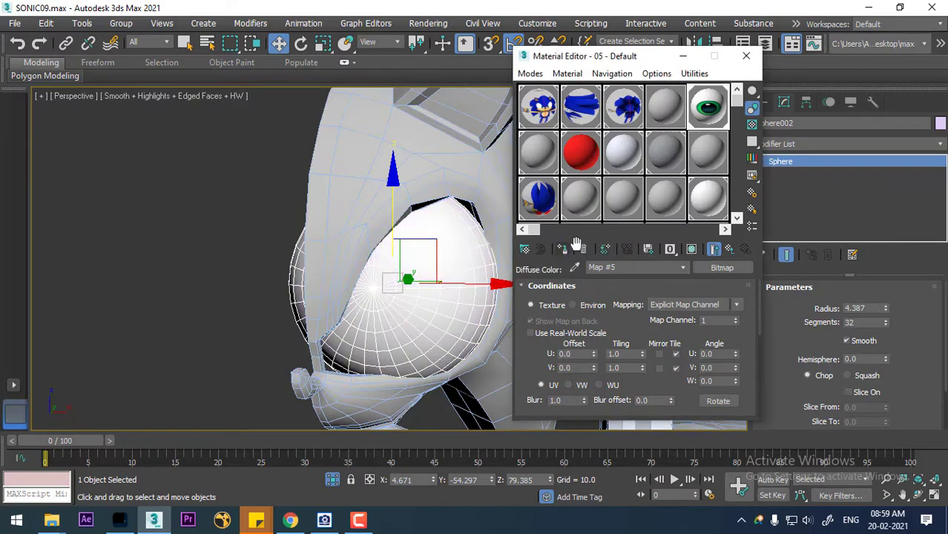
{"action": "left_click", "coordinate": [694, 253]}
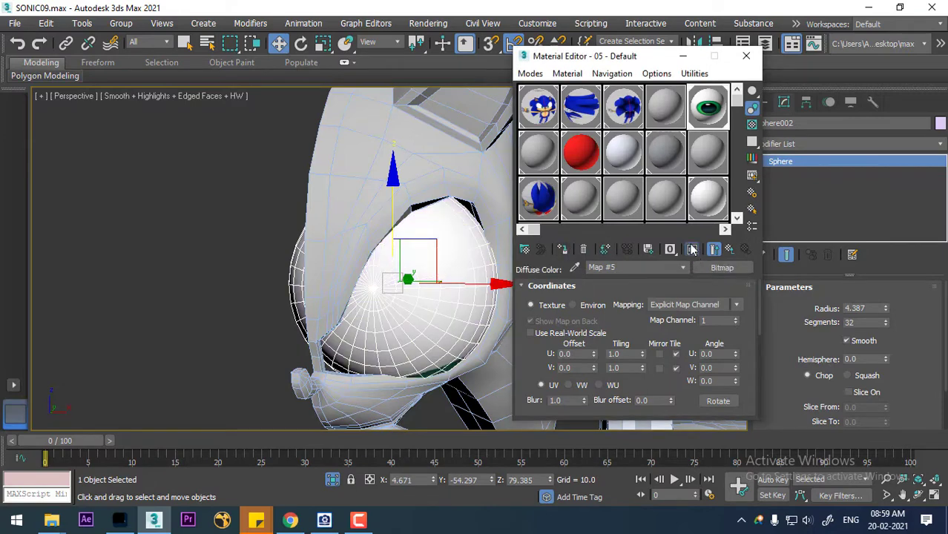
{"action": "left_click", "coordinate": [746, 56]}
Add a UVW Map modifier to the eye sphere
{"action": "left_click", "coordinate": [806, 144]}
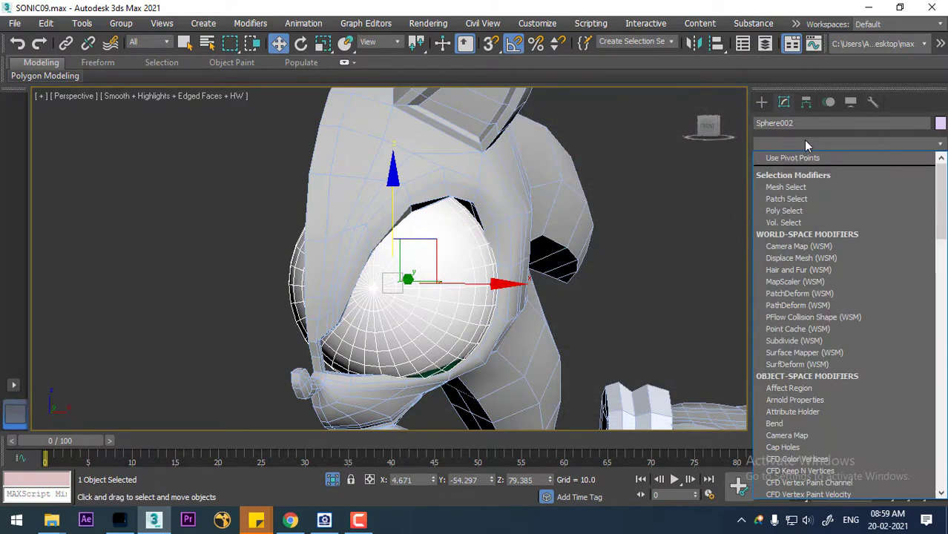
{"action": "key", "text": "u"}
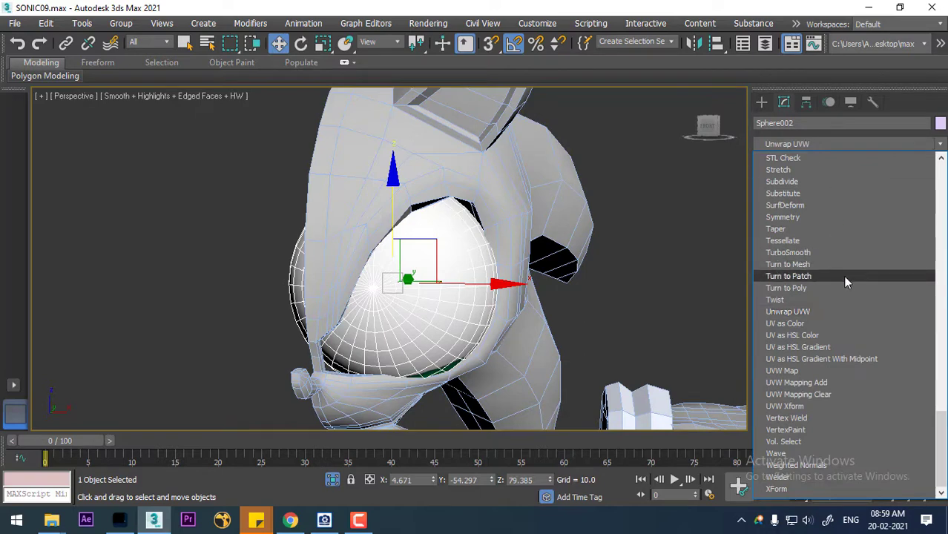
{"action": "key", "text": "Down"}
{"action": "key", "text": "Down"}
{"action": "key", "text": "Down"}
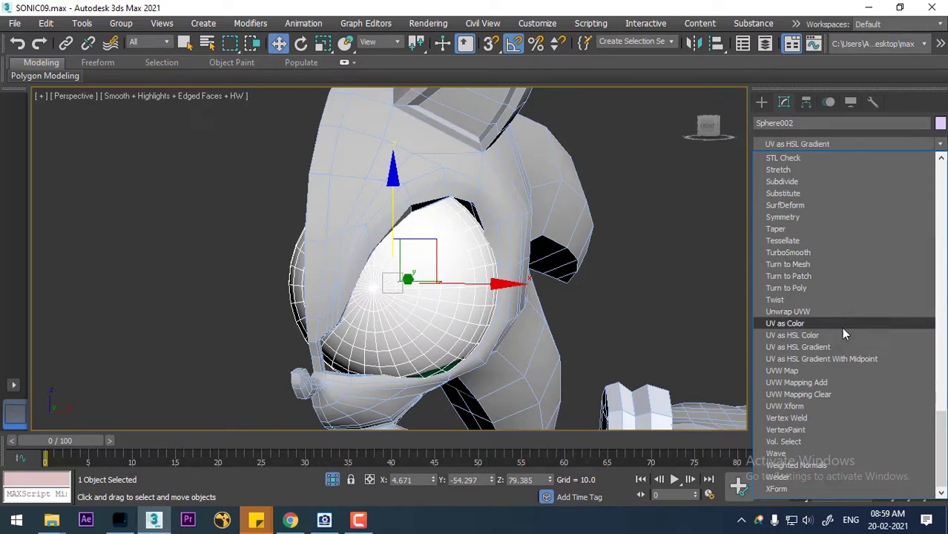
{"action": "left_click", "coordinate": [787, 371]}
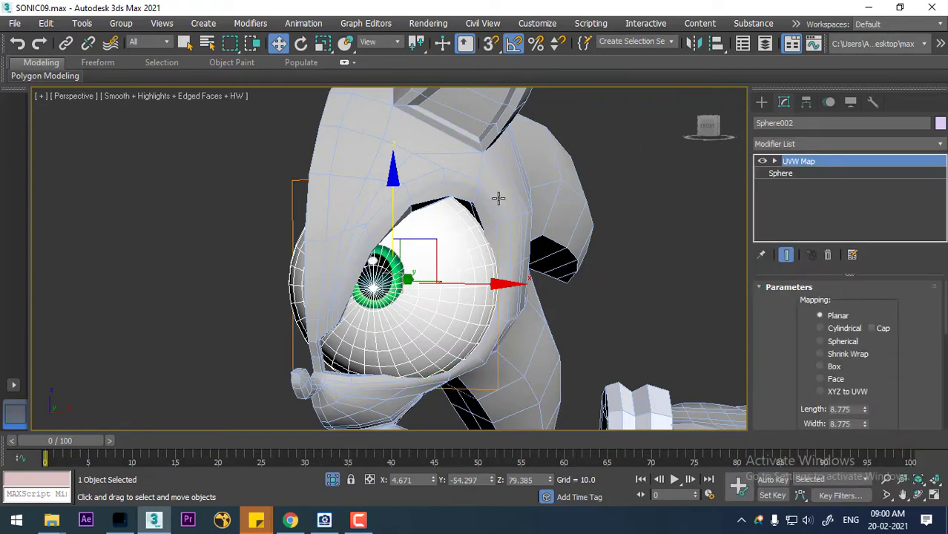
Lower the UVW Map gizmo to about Z 75 and stretch it vertically to 155 percent
{"action": "left_click", "coordinate": [775, 161]}
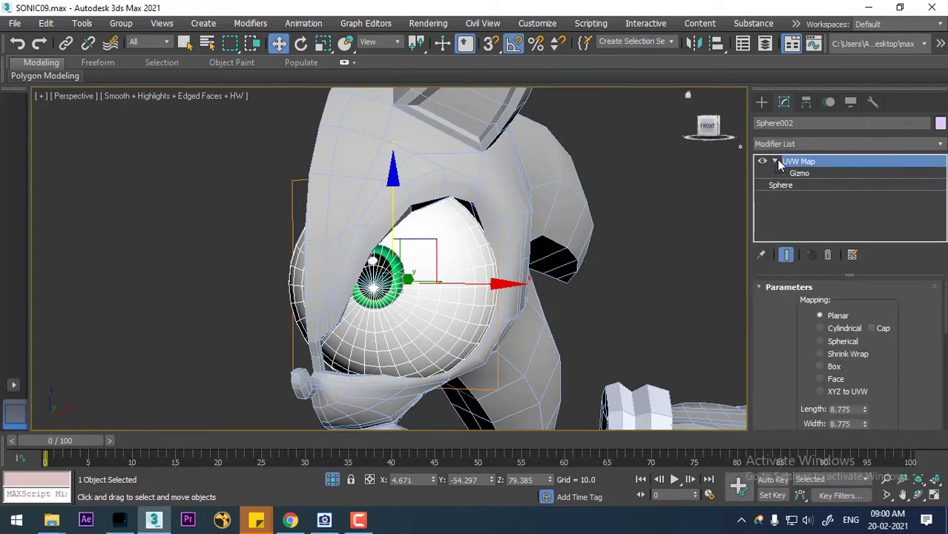
{"action": "left_click", "coordinate": [802, 173]}
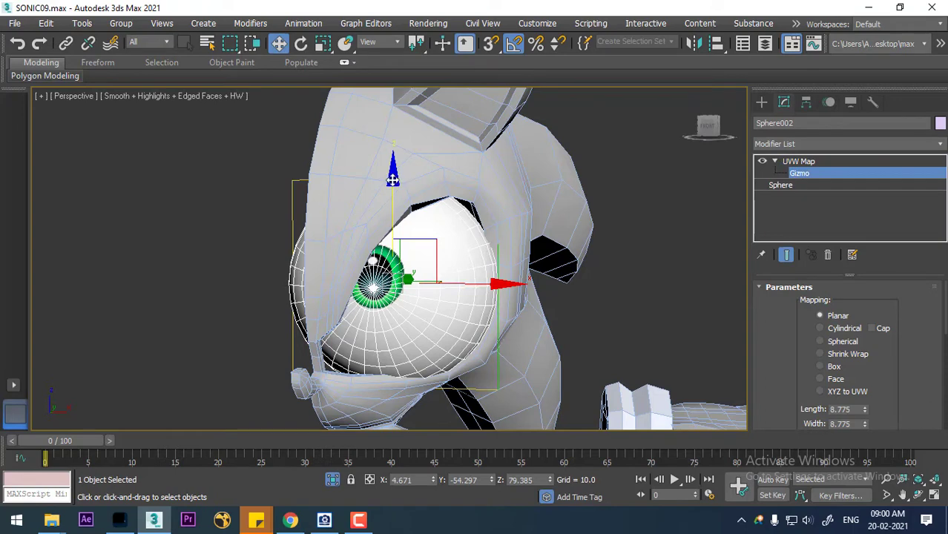
{"action": "left_click_drag", "start_coordinate": [392, 179], "coordinate": [383, 230]}
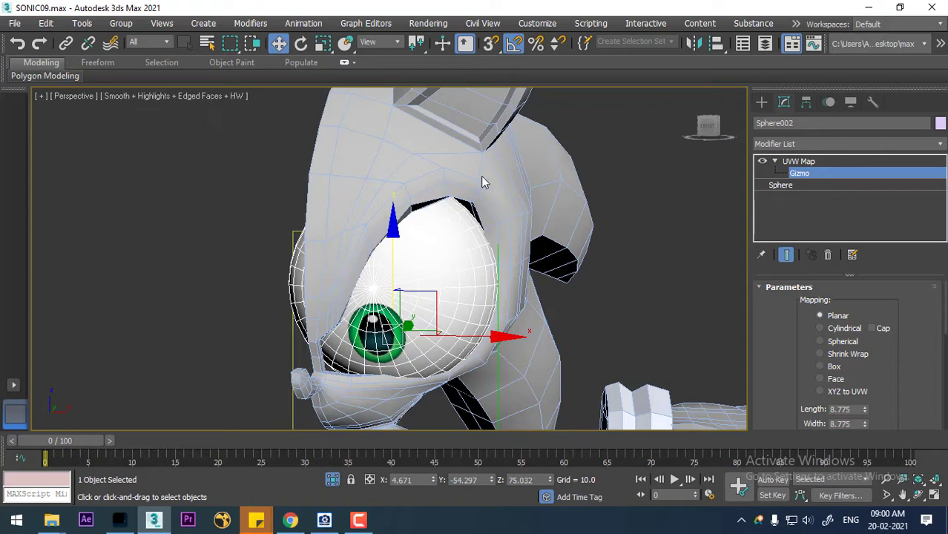
{"action": "key", "text": "r"}
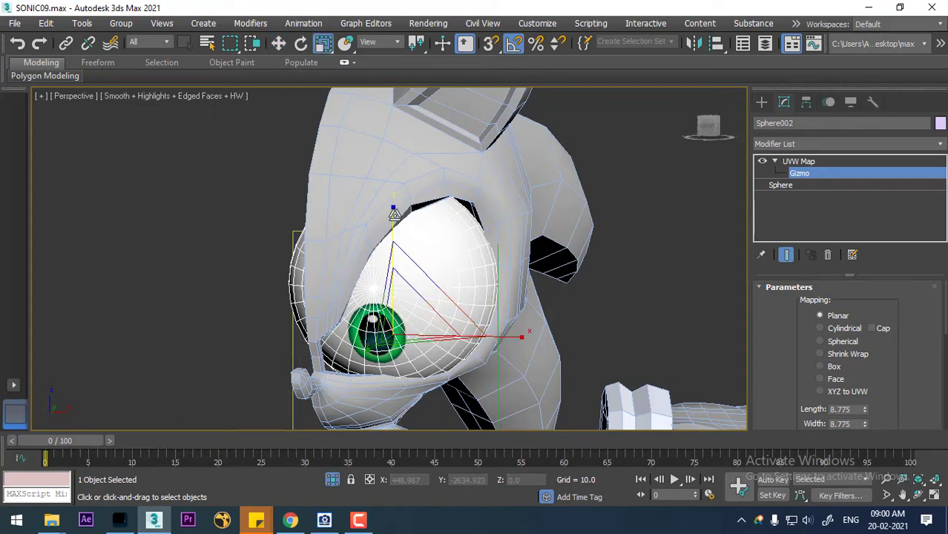
{"action": "left_click_drag", "start_coordinate": [393, 212], "coordinate": [398, 189]}
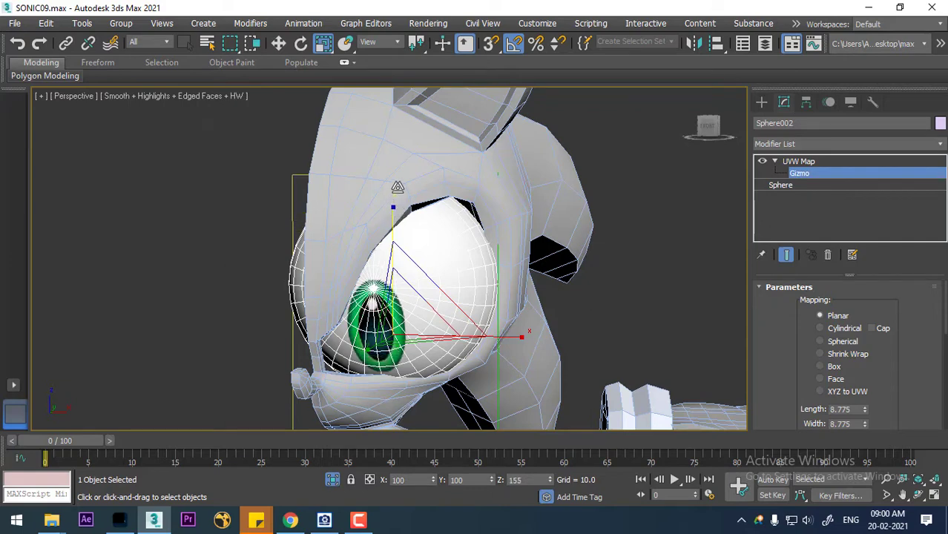
Rotate the UVW Map gizmo slightly with angle snap off, switch back to Move, and leave gizmo editing
{"action": "middle_click_drag", "start_coordinate": [451, 256], "coordinate": [480, 284], "text": "alt"}
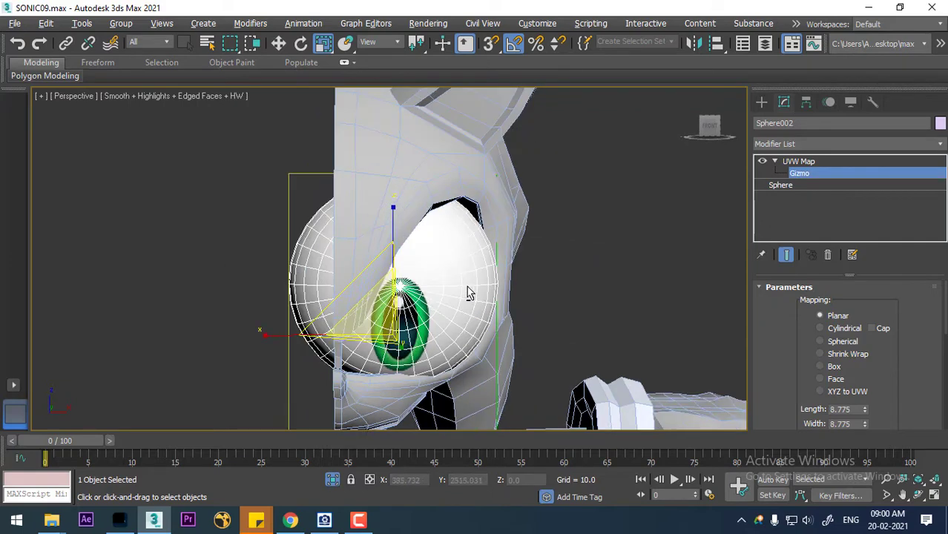
{"action": "key", "text": "e"}
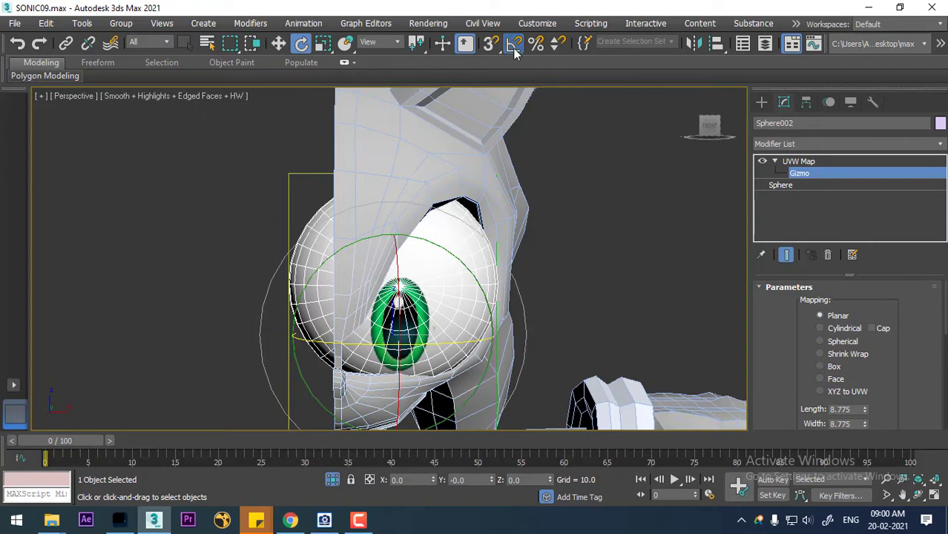
{"action": "left_click_drag", "start_coordinate": [467, 267], "coordinate": [463, 258]}
{"action": "middle_click_drag", "start_coordinate": [518, 275], "coordinate": [449, 267], "text": "alt"}
{"action": "right_click", "coordinate": [417, 258]}
{"action": "left_click", "coordinate": [443, 273]}
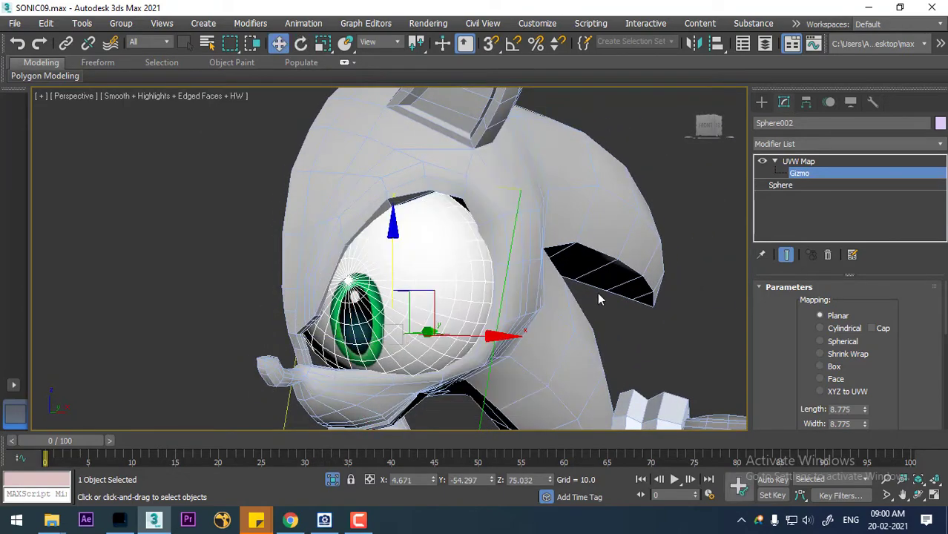
{"action": "left_click", "coordinate": [805, 162]}
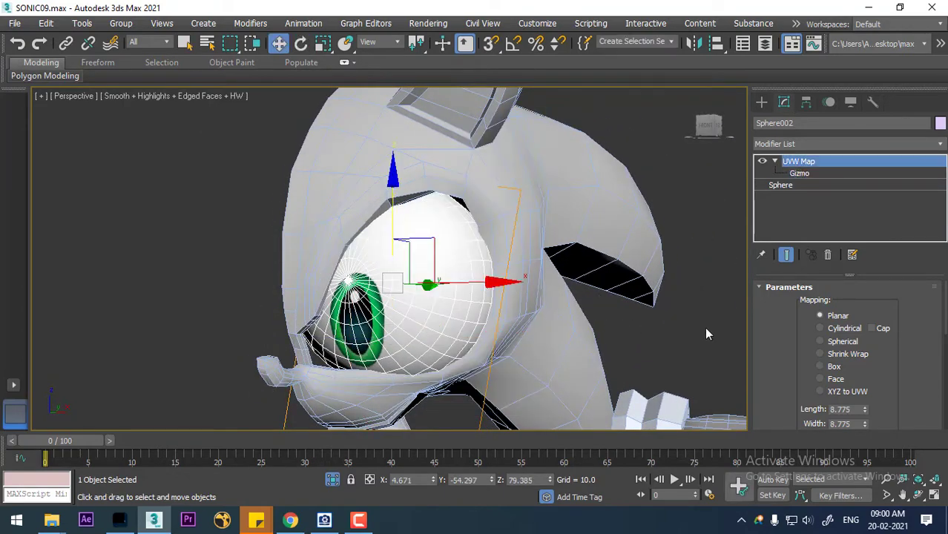
Deselect the eye and examine the shaded head with the edged faces display off
{"action": "left_click", "coordinate": [676, 332]}
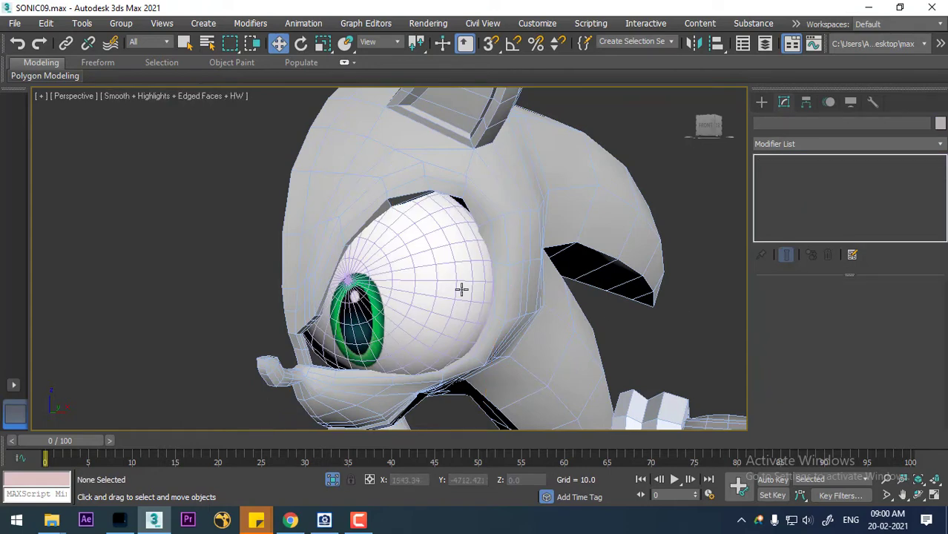
{"action": "mouse_move", "coordinate": [462, 289]}
{"action": "middle_mouse_down", "text": "alt"}
{"action": "mouse_move", "coordinate": [475, 297]}
{"action": "mouse_move", "coordinate": [487, 333]}
{"action": "mouse_move", "coordinate": [491, 259]}
{"action": "mouse_move", "coordinate": [519, 282]}
{"action": "mouse_move", "coordinate": [528, 275]}
{"action": "mouse_move", "coordinate": [496, 277]}
{"action": "middle_mouse_up", "text": "alt"}
{"action": "key", "text": "F3"}
{"action": "key", "text": "F3"}
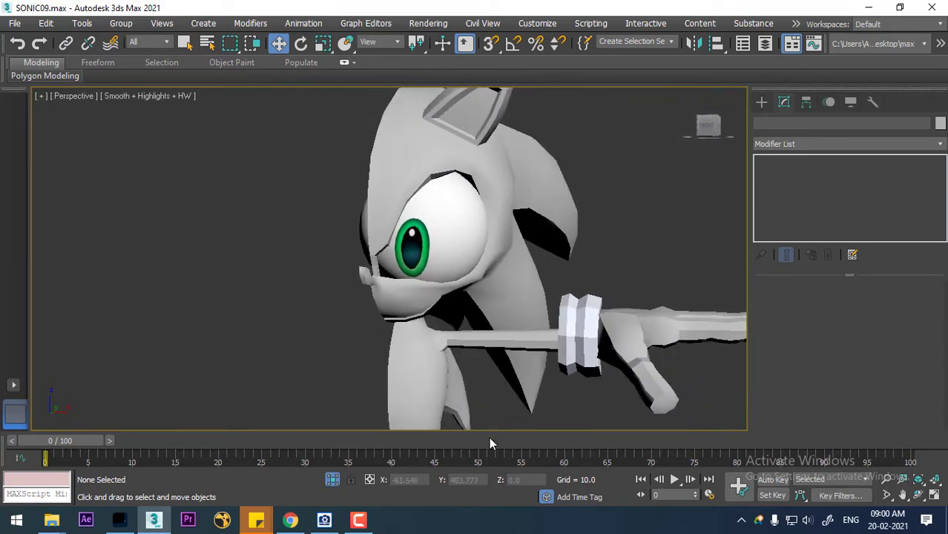
{"action": "left_click", "coordinate": [370, 524]}
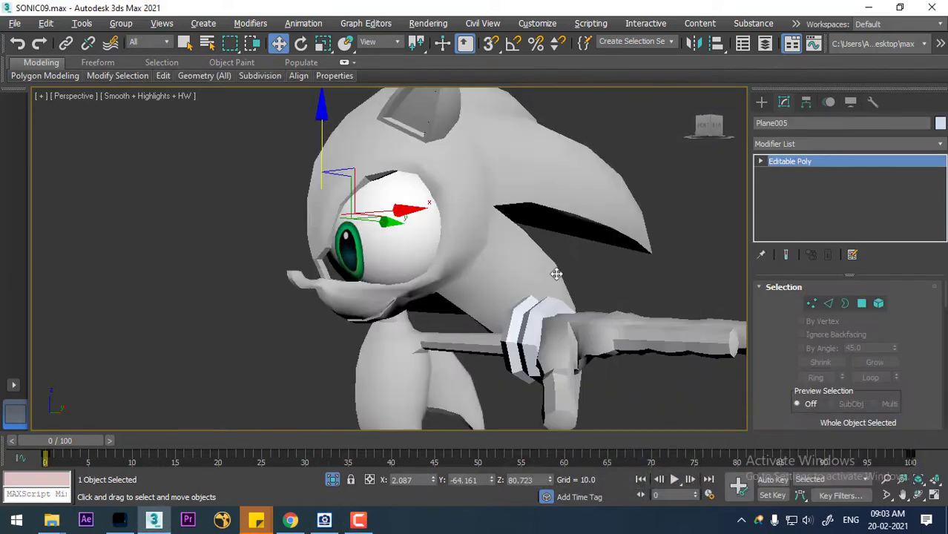
Select the head mesh and show its edged faces
{"action": "left_click", "coordinate": [568, 262]}
{"action": "middle_click_drag", "start_coordinate": [476, 230], "coordinate": [487, 232], "text": "alt"}
{"action": "left_click", "coordinate": [478, 212]}
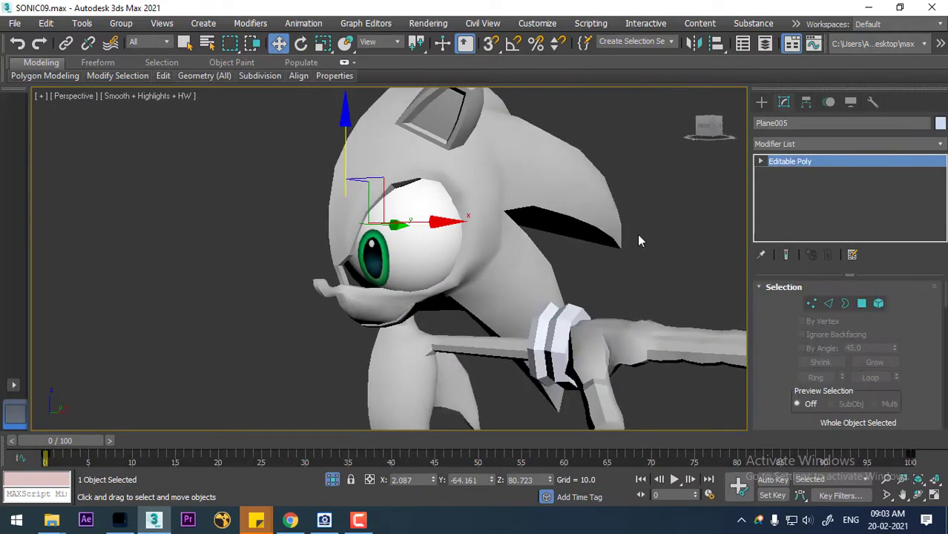
{"action": "key", "text": "F4"}
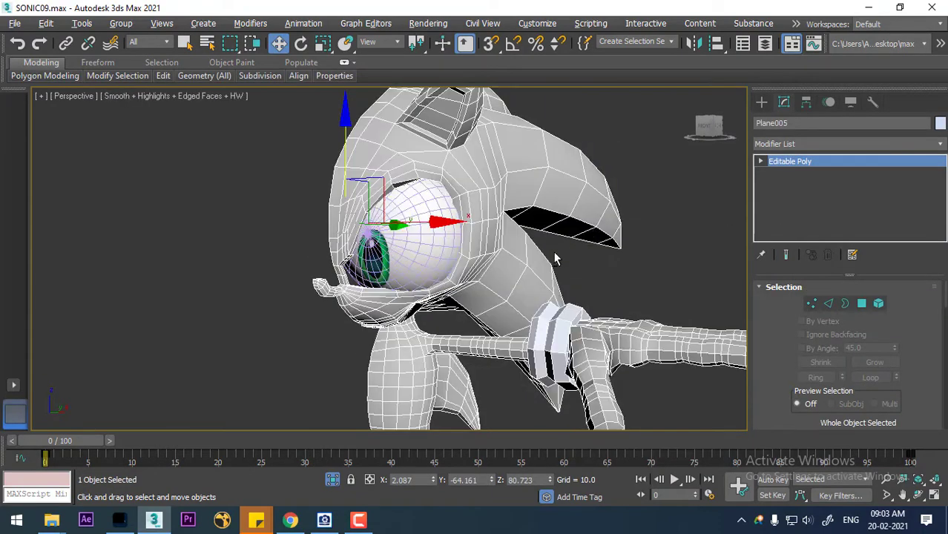
Enter vertex editing on the head mesh and select the vertex on the upper outer rim of the eye socket
{"action": "middle_click_drag", "start_coordinate": [556, 258], "coordinate": [528, 282], "text": "alt"}
{"action": "scroll", "coordinate": [497, 252], "scroll_direction": "up", "scroll_amount": 3}
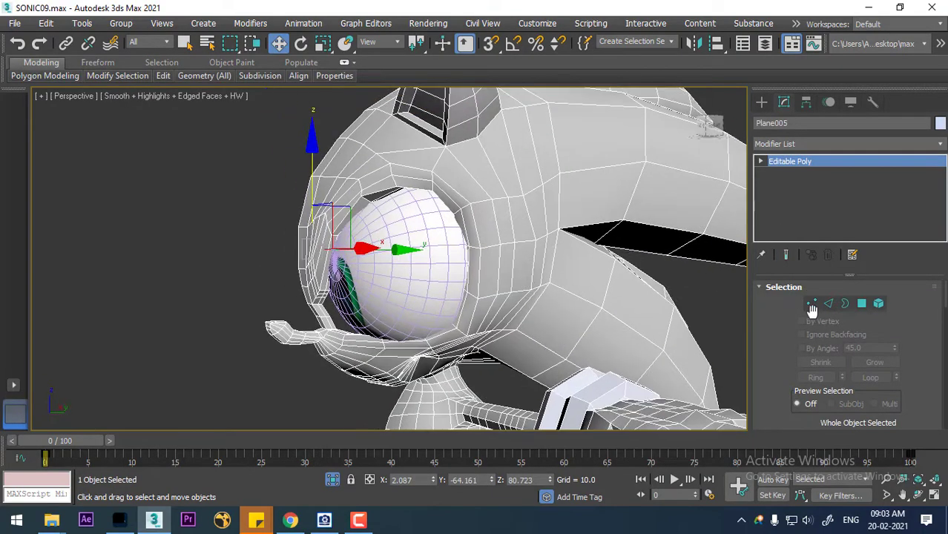
{"action": "left_click", "coordinate": [812, 304]}
{"action": "left_click", "coordinate": [468, 205]}
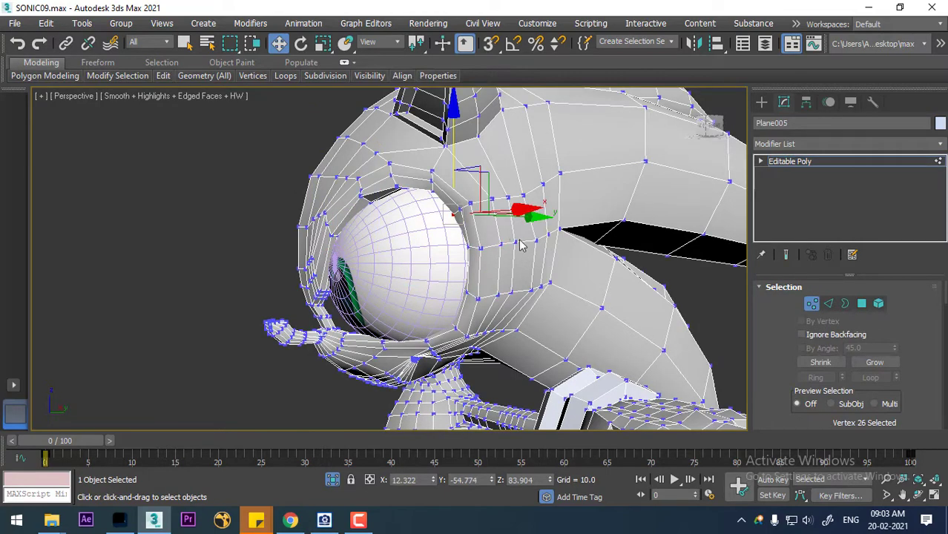
{"action": "scroll", "coordinate": [519, 245], "scroll_direction": "up", "scroll_amount": 4}
{"action": "scroll", "coordinate": [919, 351], "scroll_direction": "down", "scroll_amount": 3}
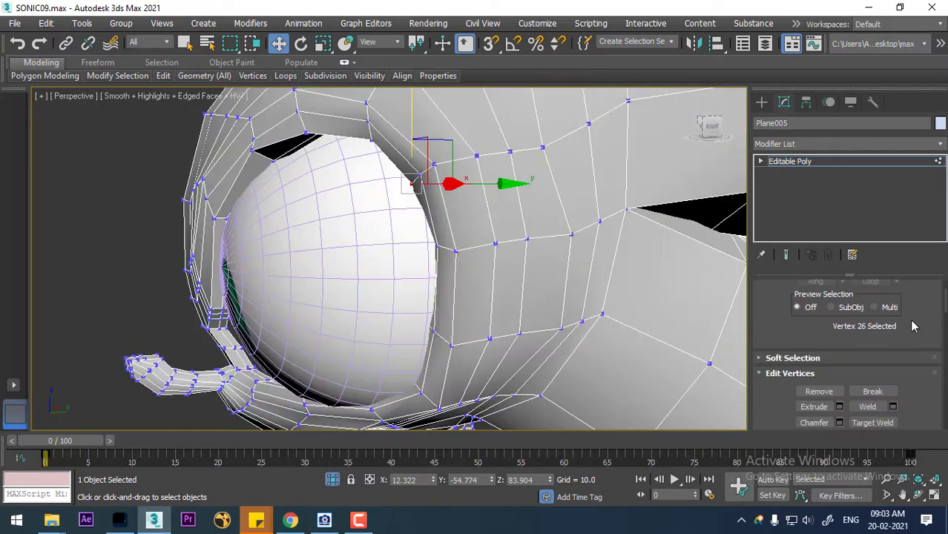
Save the scene as a new version named SONIC10.max in the cartoon character folder
{"action": "key", "text": "ctrl+shift+s"}
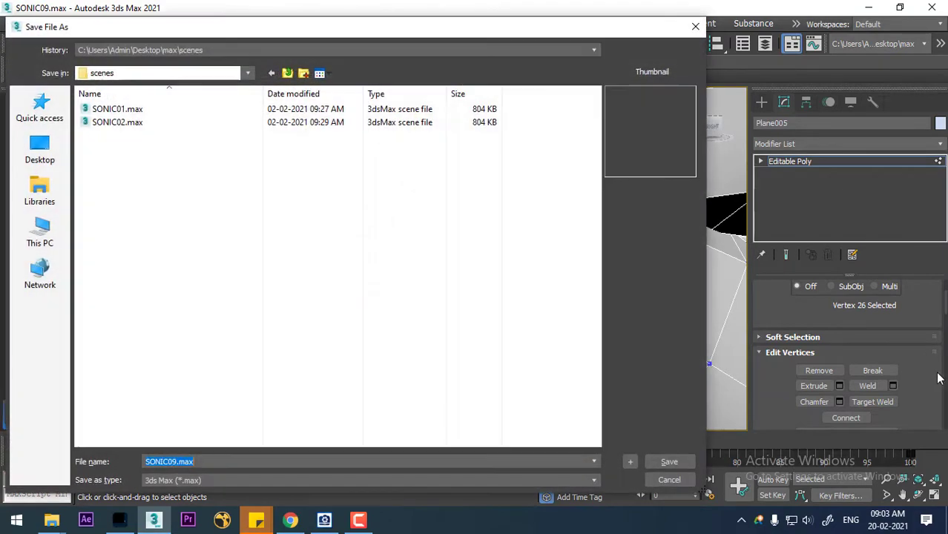
{"action": "key", "text": "ctrl+v"}
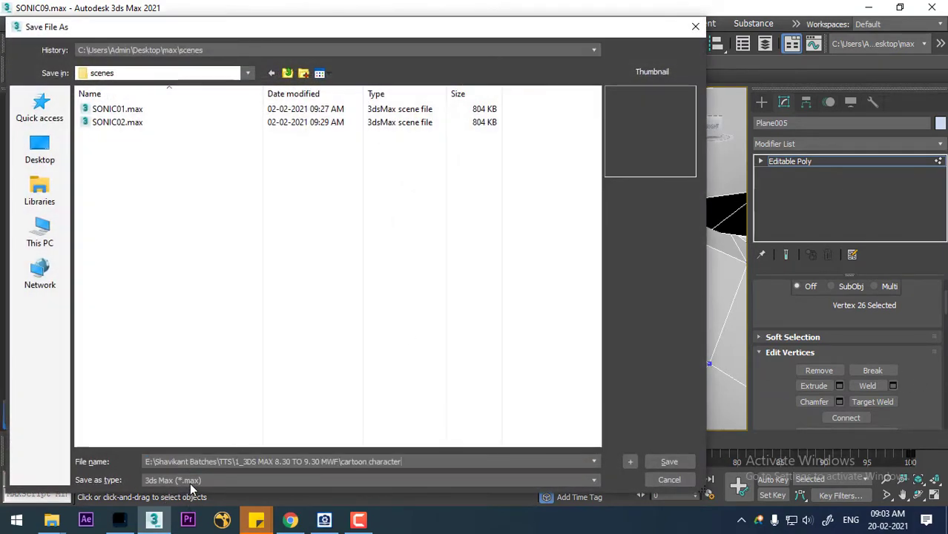
{"action": "key", "text": "Return"}
{"action": "left_click", "coordinate": [387, 268]}
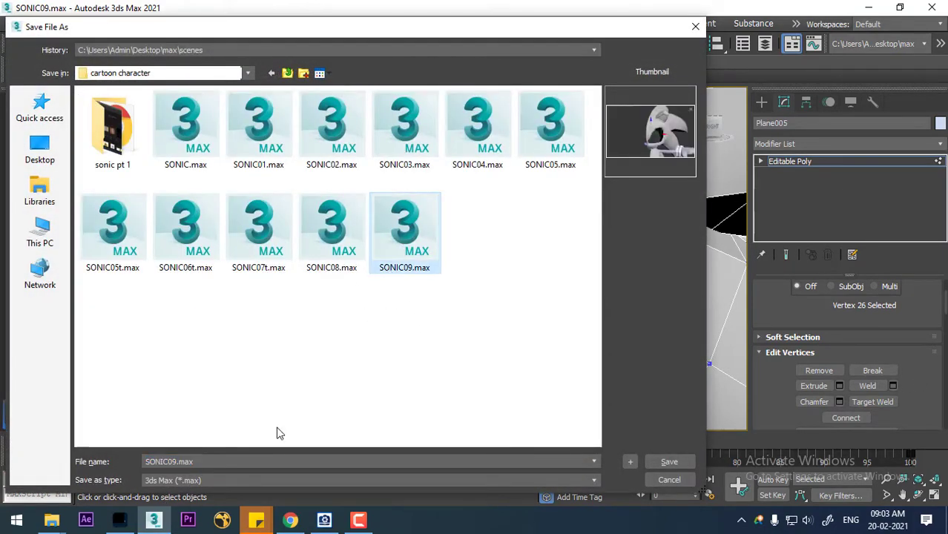
{"action": "double_click", "coordinate": [187, 462]}
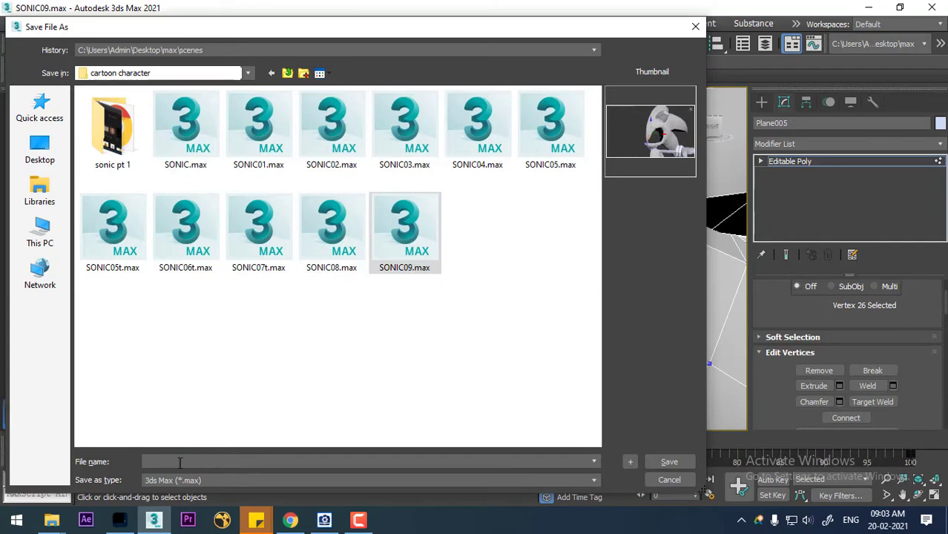
{"action": "key", "text": "BackSpace"}
{"action": "key", "text": "BackSpace"}
{"action": "type", "text": "10"}
{"action": "key", "text": "Return"}
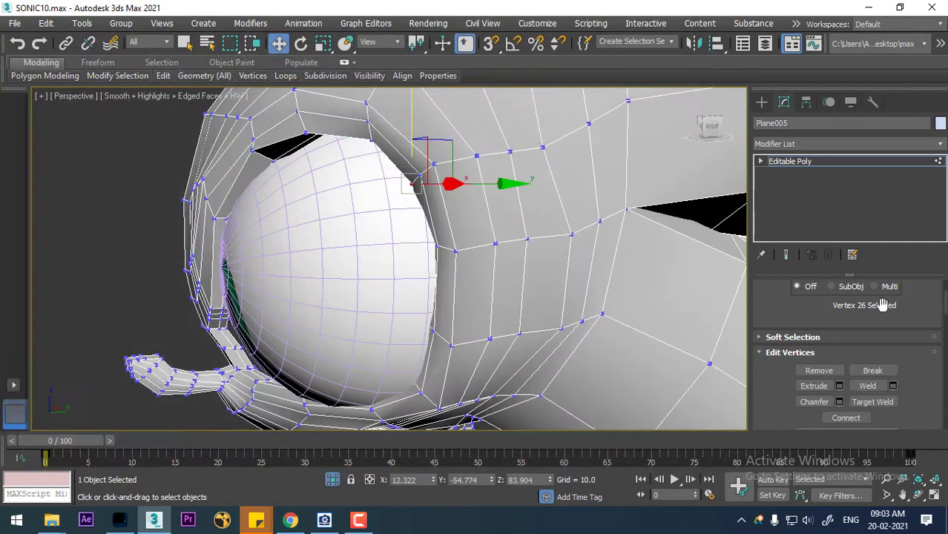
Turn on soft selection for the selected upper outer socket rim vertex and reduce its falloff to 10
{"action": "left_click_drag", "start_coordinate": [919, 319], "coordinate": [870, 304]}
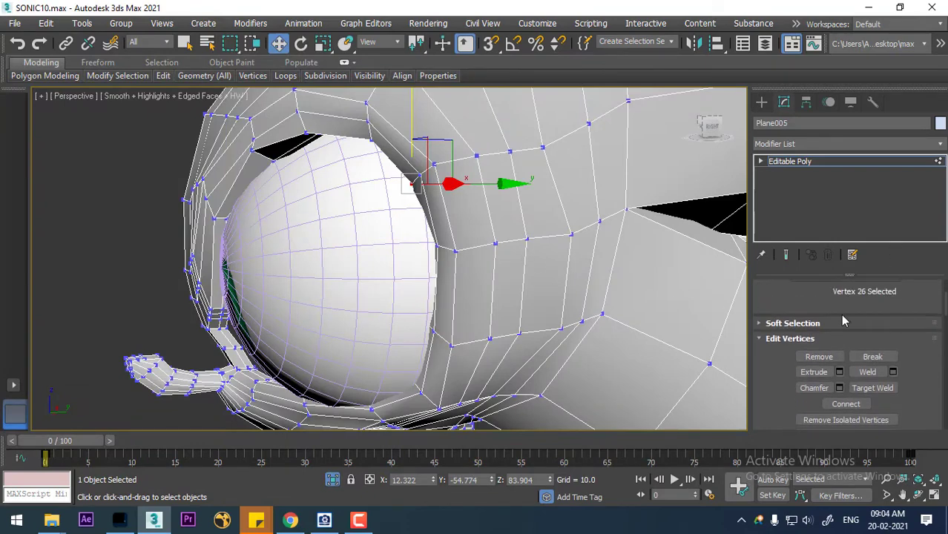
{"action": "left_click", "coordinate": [829, 324]}
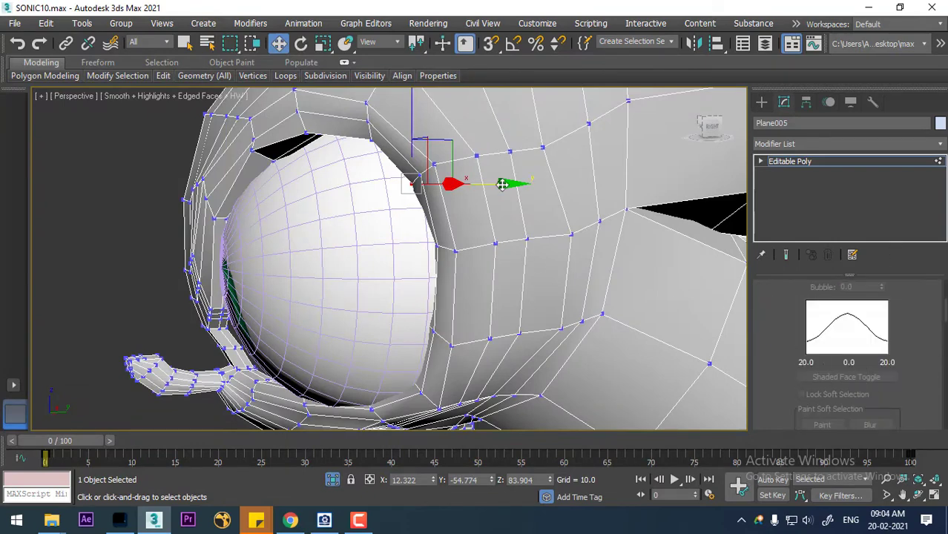
{"action": "middle_click_drag", "start_coordinate": [458, 273], "coordinate": [907, 314], "text": "alt"}
{"action": "left_click_drag", "start_coordinate": [907, 314], "coordinate": [914, 359]}
{"action": "scroll", "coordinate": [845, 339], "scroll_direction": "up", "scroll_amount": 3}
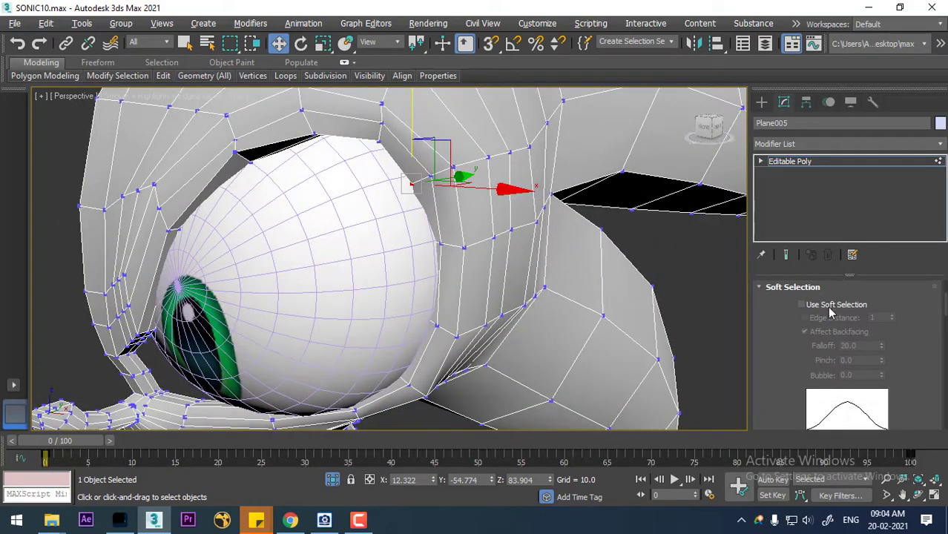
{"action": "left_click", "coordinate": [802, 305]}
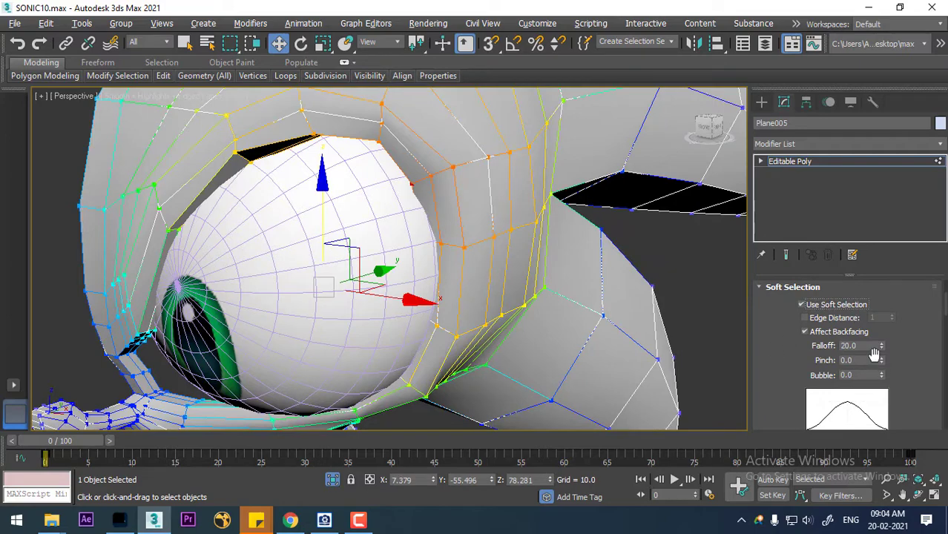
{"action": "left_click_drag", "start_coordinate": [882, 346], "coordinate": [856, 380]}
Reduce the soft selection falloff to 7.7 and move the upper outer socket rim slightly forward along Y
{"action": "middle_click_drag", "start_coordinate": [551, 250], "coordinate": [501, 278], "text": "alt"}
{"action": "left_click_drag", "start_coordinate": [498, 149], "coordinate": [490, 155]}
{"action": "key", "text": "ctrl+z"}
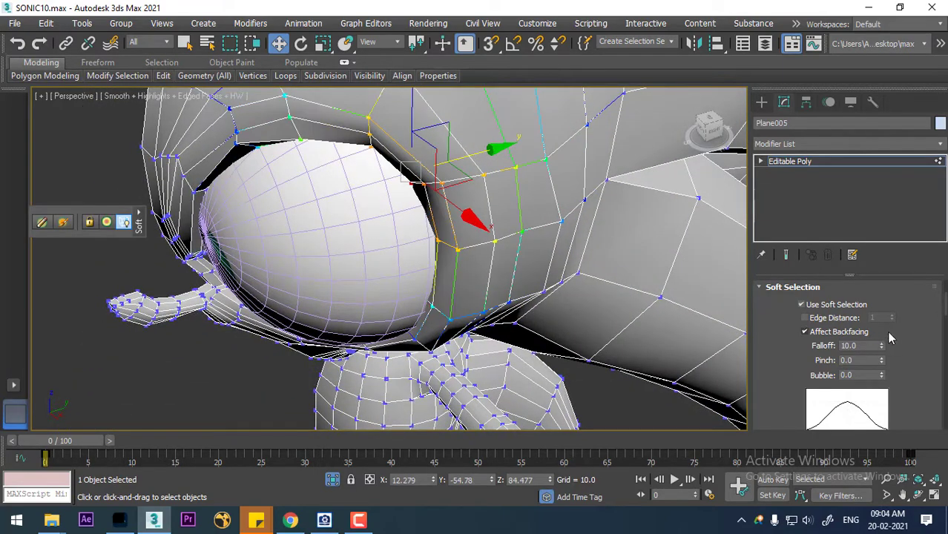
{"action": "left_click_drag", "start_coordinate": [882, 347], "coordinate": [882, 363]}
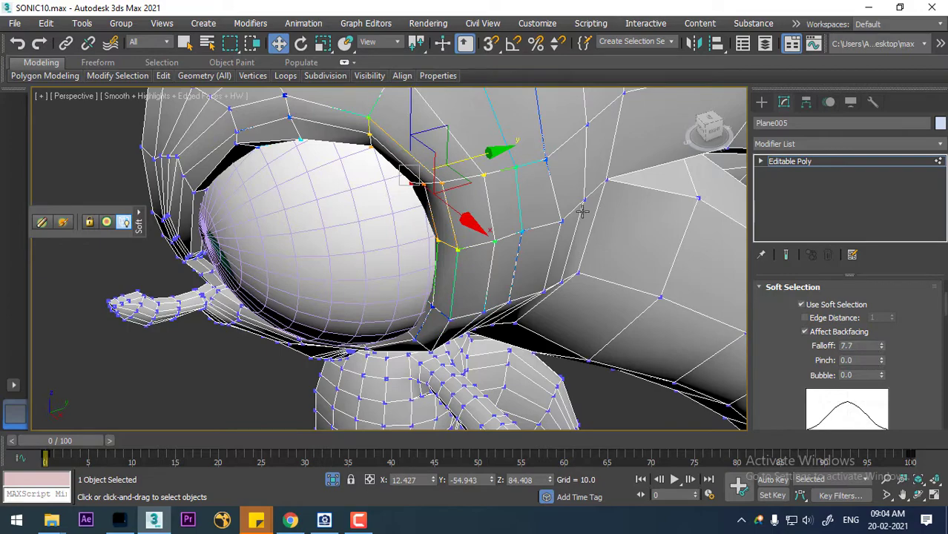
{"action": "left_click_drag", "start_coordinate": [490, 151], "coordinate": [484, 152]}
Select the next rim vertex on the outer side of the eye socket and soft-move it outward along X and forward along Y
{"action": "mouse_move", "coordinate": [483, 152]}
{"action": "middle_mouse_down", "text": "alt"}
{"action": "mouse_move", "coordinate": [460, 274]}
{"action": "mouse_move", "coordinate": [445, 256]}
{"action": "middle_mouse_up", "text": "alt"}
{"action": "key", "text": "F3"}
{"action": "left_click", "coordinate": [449, 255]}
{"action": "key", "text": "F3"}
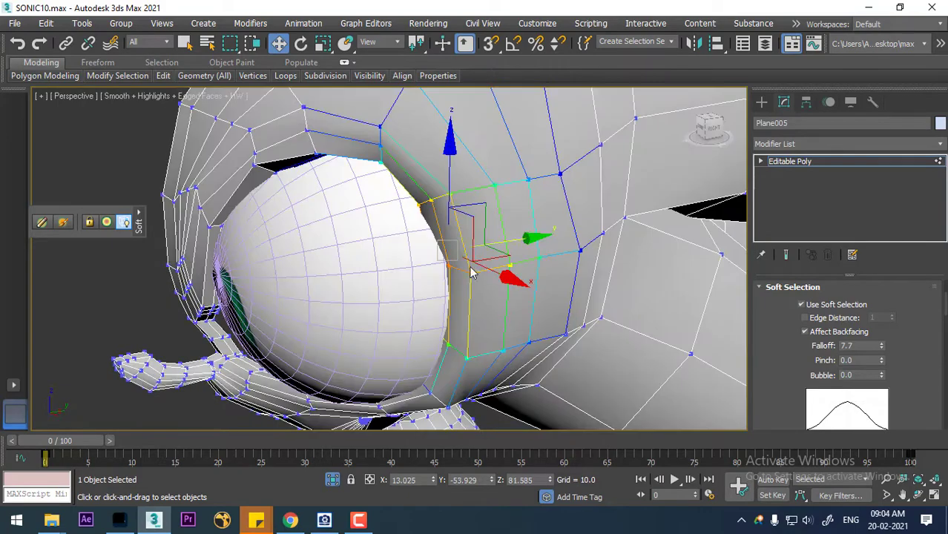
{"action": "middle_click_drag", "start_coordinate": [507, 264], "coordinate": [547, 276], "text": "alt"}
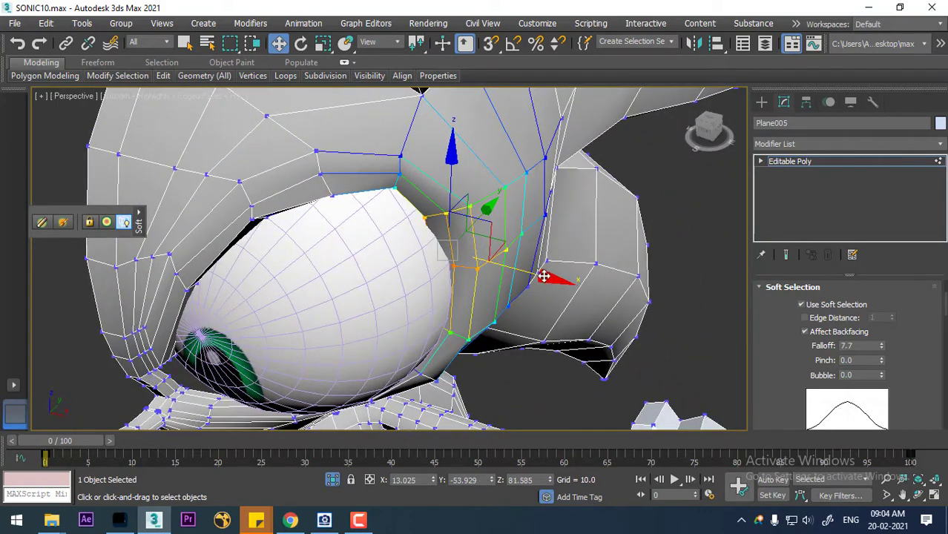
{"action": "left_click_drag", "start_coordinate": [550, 285], "coordinate": [553, 286]}
{"action": "middle_click_drag", "start_coordinate": [554, 286], "coordinate": [489, 206], "text": "alt"}
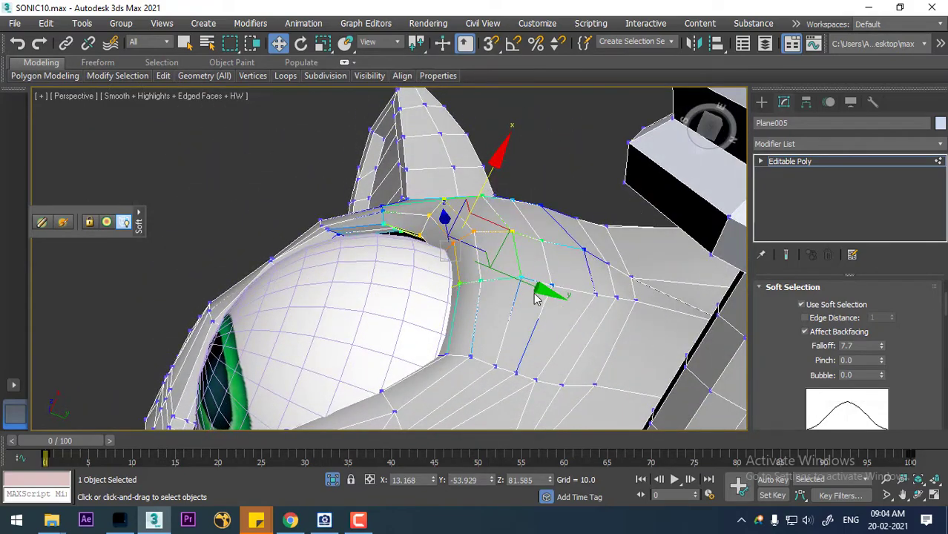
{"action": "left_click_drag", "start_coordinate": [540, 288], "coordinate": [511, 273]}
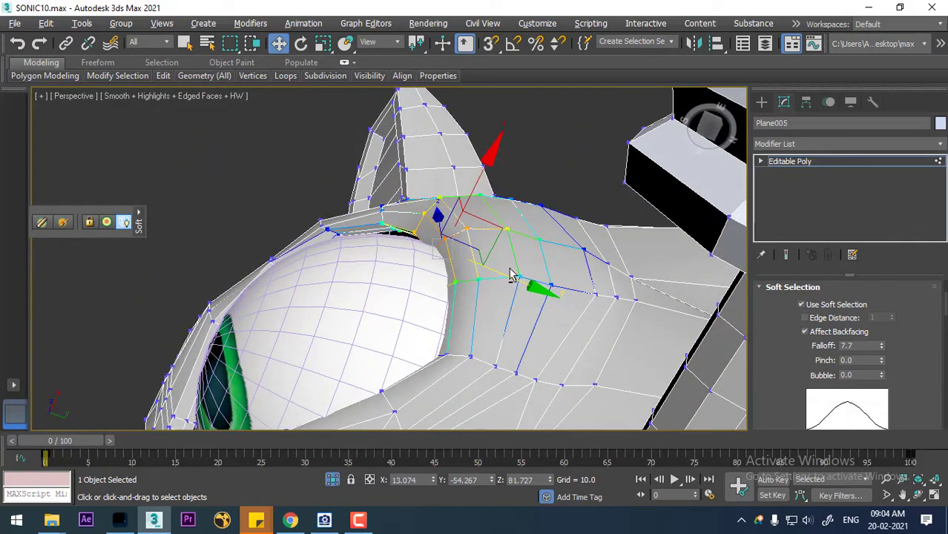
Turn off soft selection and adjust the position of the selected outer rim vertex on its own
{"action": "middle_click_drag", "start_coordinate": [510, 273], "coordinate": [454, 255], "text": "alt"}
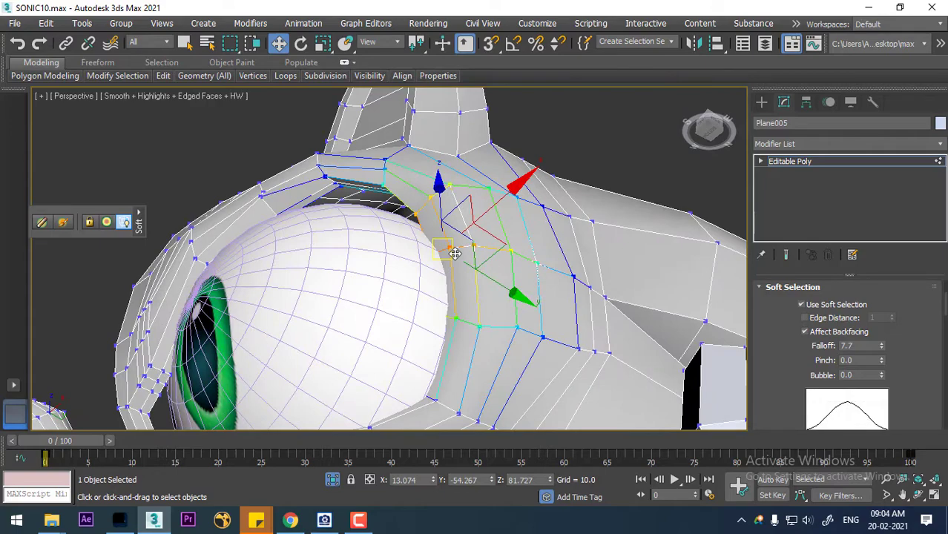
{"action": "key", "text": "q"}
{"action": "key", "text": "w"}
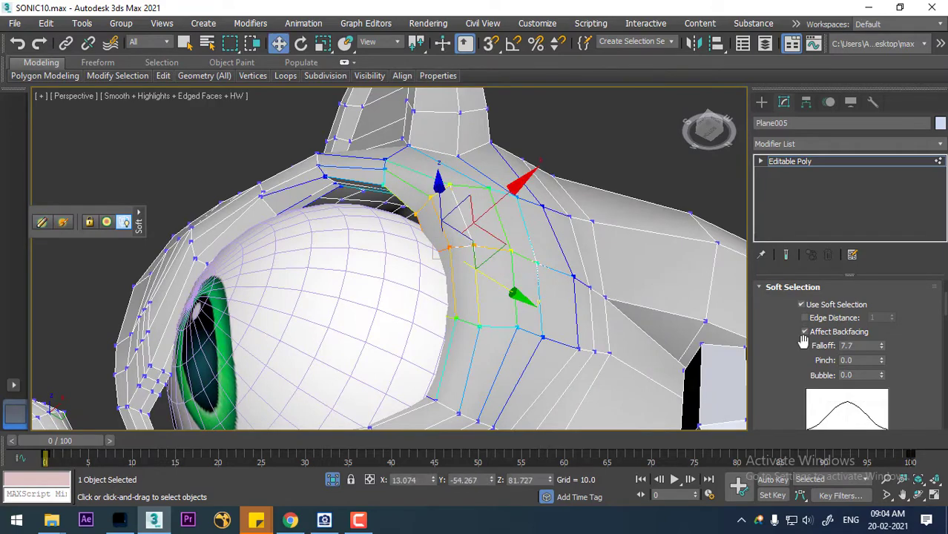
{"action": "left_click", "coordinate": [820, 306]}
{"action": "middle_click_drag", "start_coordinate": [509, 271], "coordinate": [540, 262], "text": "alt"}
{"action": "left_click_drag", "start_coordinate": [534, 245], "coordinate": [540, 247]}
{"action": "middle_click_drag", "start_coordinate": [540, 249], "coordinate": [500, 283], "text": "alt"}
Select the rim vertex just above on the outer side of the socket and nudge it to follow the eye surface
{"action": "left_click", "coordinate": [417, 193]}
{"action": "mouse_move", "coordinate": [417, 194]}
{"action": "middle_mouse_down", "text": "alt"}
{"action": "mouse_move", "coordinate": [434, 161]}
{"action": "mouse_move", "coordinate": [426, 180]}
{"action": "middle_mouse_up", "text": "alt"}
{"action": "left_click_drag", "start_coordinate": [426, 180], "coordinate": [427, 182]}
{"action": "middle_click_drag", "start_coordinate": [451, 254], "coordinate": [528, 266], "text": "alt"}
{"action": "left_click_drag", "start_coordinate": [528, 264], "coordinate": [535, 263]}
Select the vertex at the top outer corner of the socket rim and move it slightly down along Z and outward along X
{"action": "middle_click_drag", "start_coordinate": [535, 264], "coordinate": [399, 234], "text": "alt"}
{"action": "left_click", "coordinate": [394, 216]}
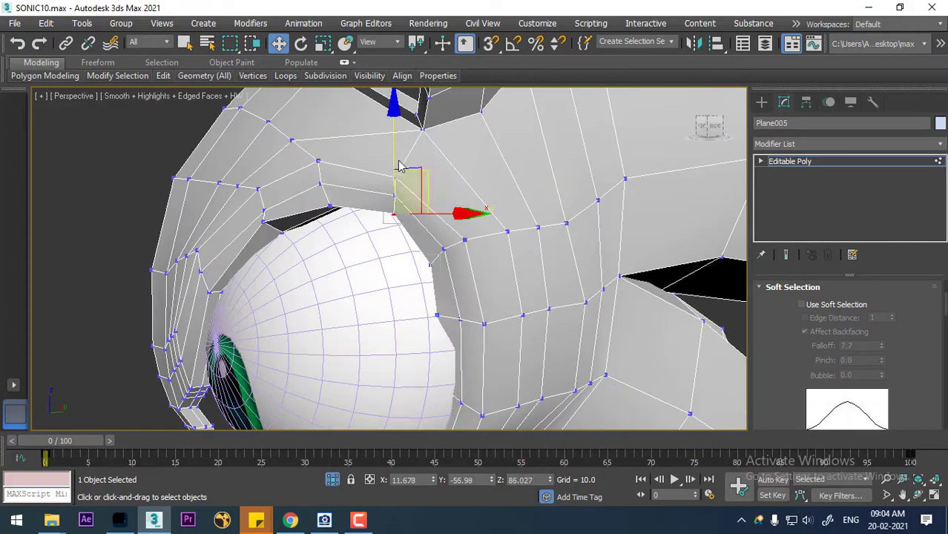
{"action": "left_click_drag", "start_coordinate": [394, 140], "coordinate": [388, 145]}
{"action": "middle_click_drag", "start_coordinate": [423, 222], "coordinate": [515, 239], "text": "alt"}
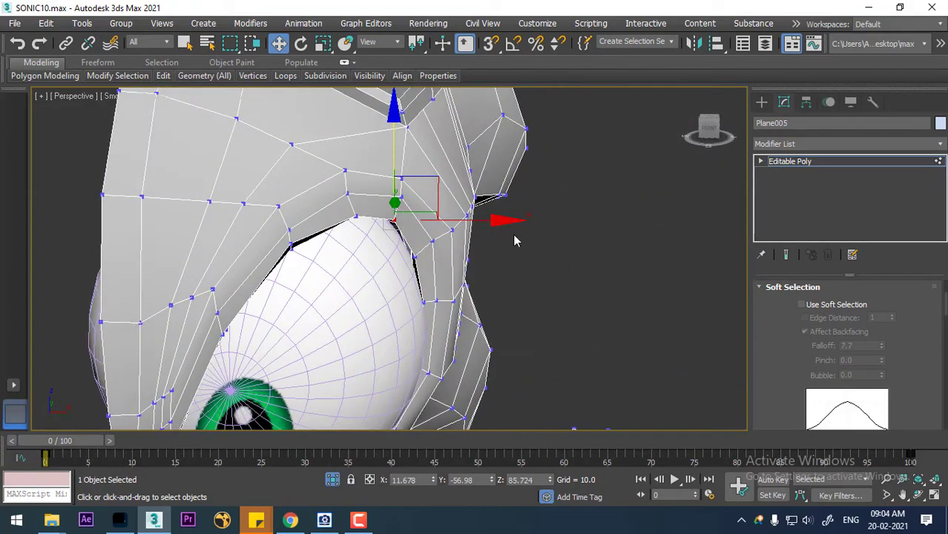
{"action": "left_click_drag", "start_coordinate": [508, 221], "coordinate": [497, 244]}
{"action": "middle_click_drag", "start_coordinate": [497, 244], "coordinate": [518, 339], "text": "alt"}
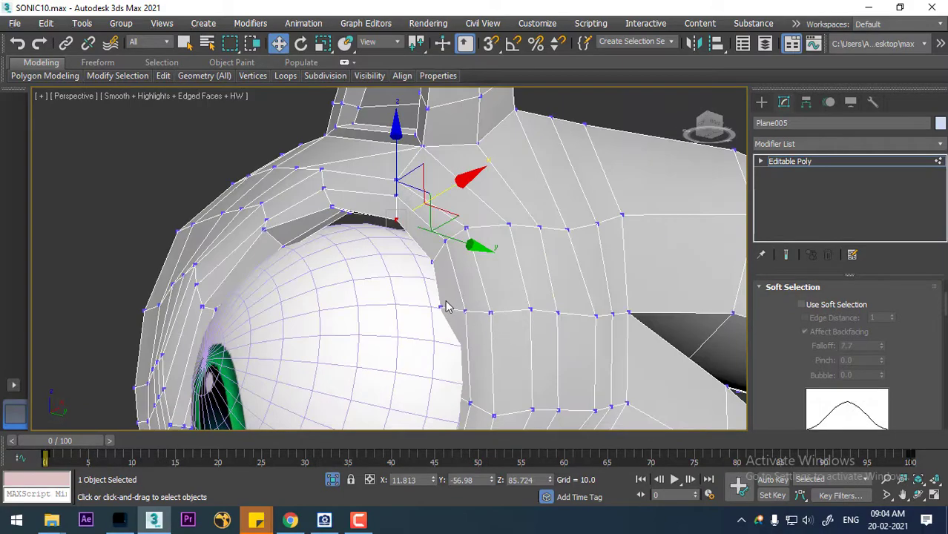
{"action": "middle_click_drag", "start_coordinate": [445, 306], "coordinate": [463, 291], "text": "alt"}
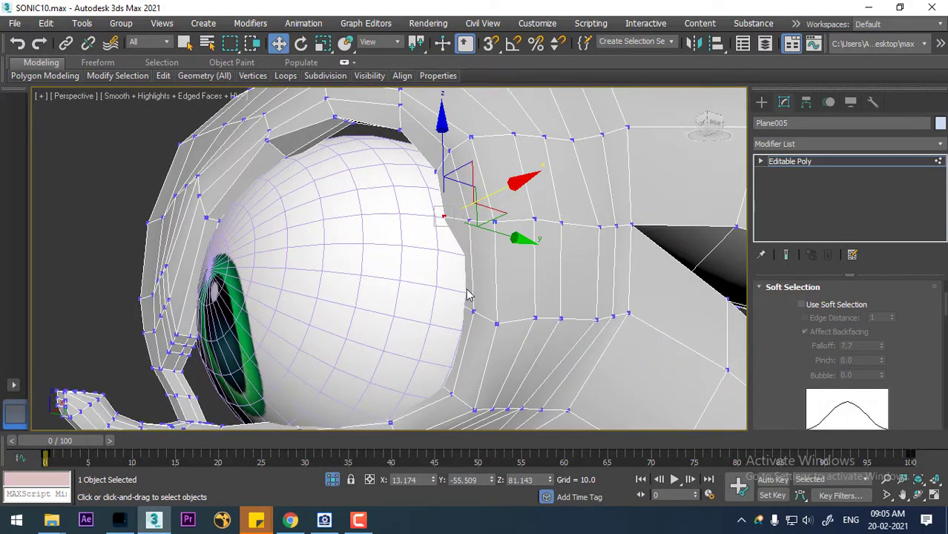
{"action": "key", "text": "F3"}
{"action": "left_click", "coordinate": [455, 301]}
{"action": "key", "text": "F3"}
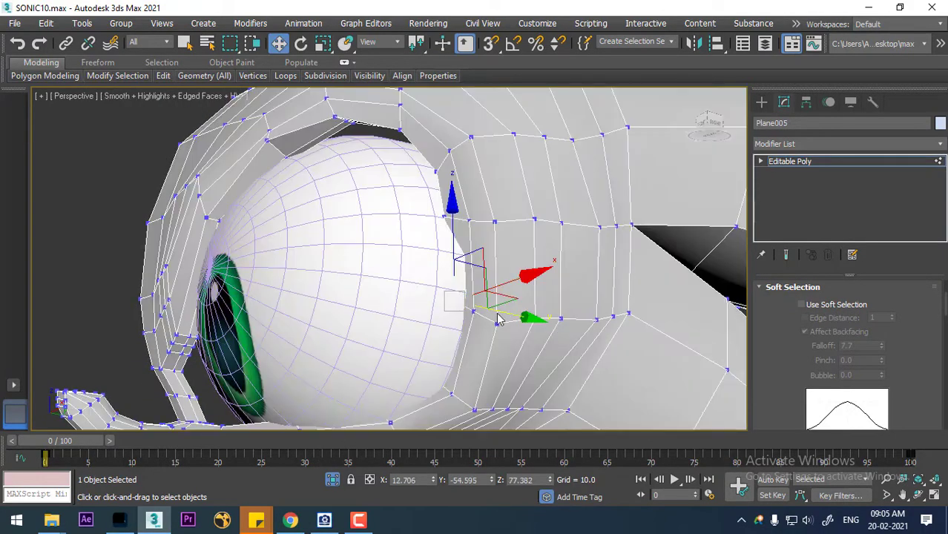
{"action": "key", "text": "alt+space"}
{"action": "left_click", "coordinate": [578, 305]}
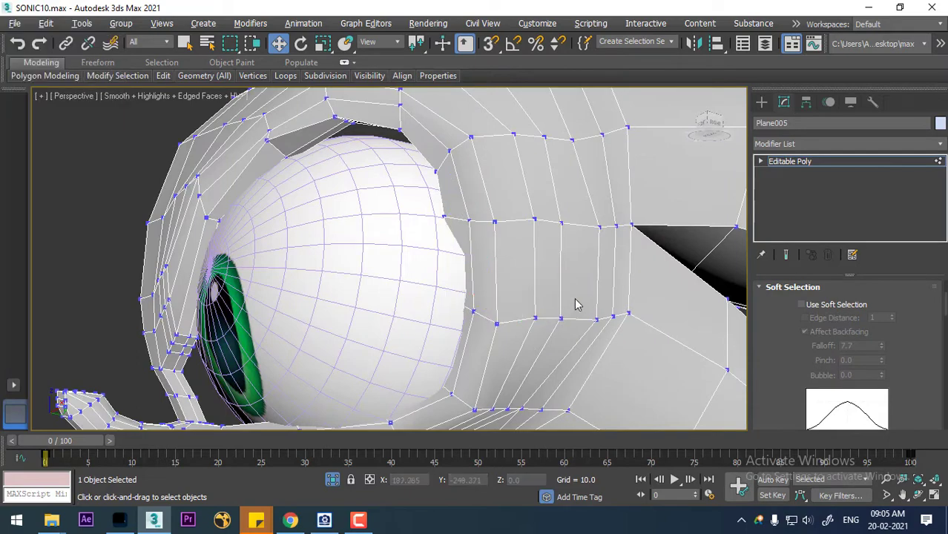
Select the hidden rim vertex at the outer middle of the socket in wireframe and reposition it against the eye
{"action": "left_click", "coordinate": [445, 217]}
{"action": "key", "text": "F3"}
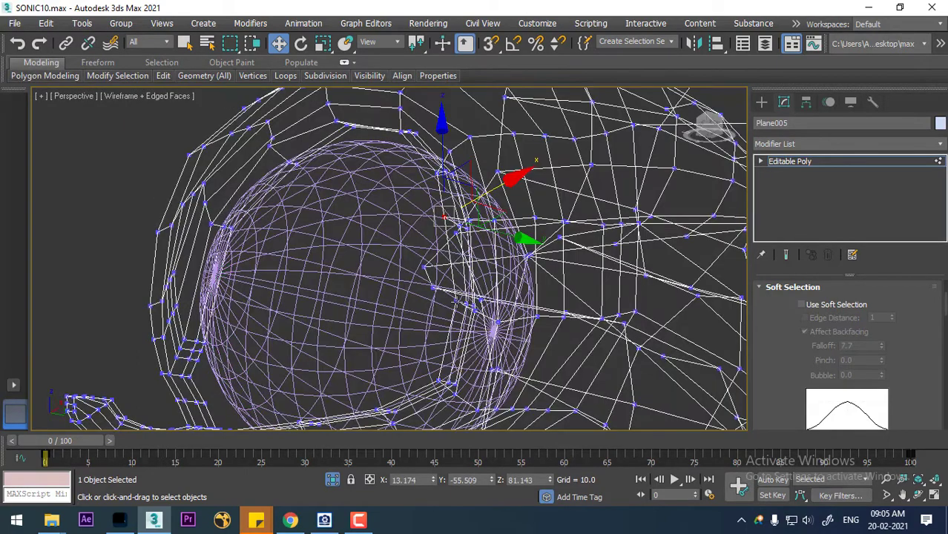
{"action": "left_click", "coordinate": [454, 300]}
{"action": "key", "text": "F3"}
{"action": "mouse_move", "coordinate": [534, 330]}
{"action": "middle_mouse_down", "text": "alt"}
{"action": "mouse_move", "coordinate": [512, 326]}
{"action": "mouse_move", "coordinate": [540, 328]}
{"action": "middle_mouse_up", "text": "alt"}
{"action": "left_click_drag", "start_coordinate": [552, 306], "coordinate": [537, 307]}
{"action": "middle_click_drag", "start_coordinate": [520, 332], "coordinate": [550, 328], "text": "alt"}
{"action": "left_click_drag", "start_coordinate": [532, 309], "coordinate": [541, 311]}
{"action": "middle_click_drag", "start_coordinate": [530, 293], "coordinate": [495, 321], "text": "alt"}
Select the lower outer corner vertex of the socket rim and fit it to the eye by moving it along Y and outward along X
{"action": "left_click", "coordinate": [447, 218]}
{"action": "key", "text": "F3"}
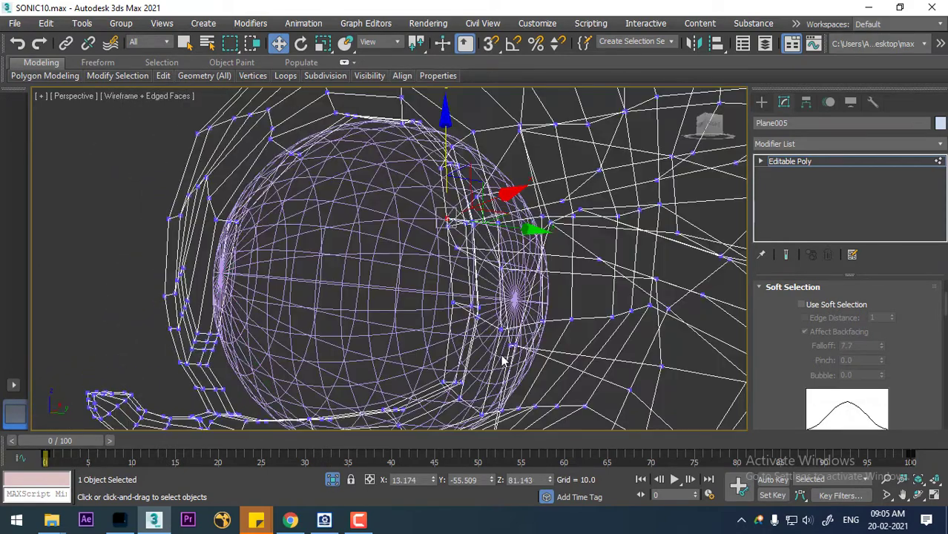
{"action": "scroll", "coordinate": [449, 380], "scroll_direction": "up", "scroll_amount": 2}
{"action": "key", "text": "F3"}
{"action": "mouse_move", "coordinate": [445, 380]}
{"action": "middle_mouse_down", "text": "alt"}
{"action": "mouse_move", "coordinate": [567, 350]}
{"action": "mouse_move", "coordinate": [539, 338]}
{"action": "mouse_move", "coordinate": [499, 349]}
{"action": "mouse_move", "coordinate": [555, 331]}
{"action": "middle_mouse_up", "text": "alt"}
{"action": "left_click_drag", "start_coordinate": [559, 312], "coordinate": [517, 317]}
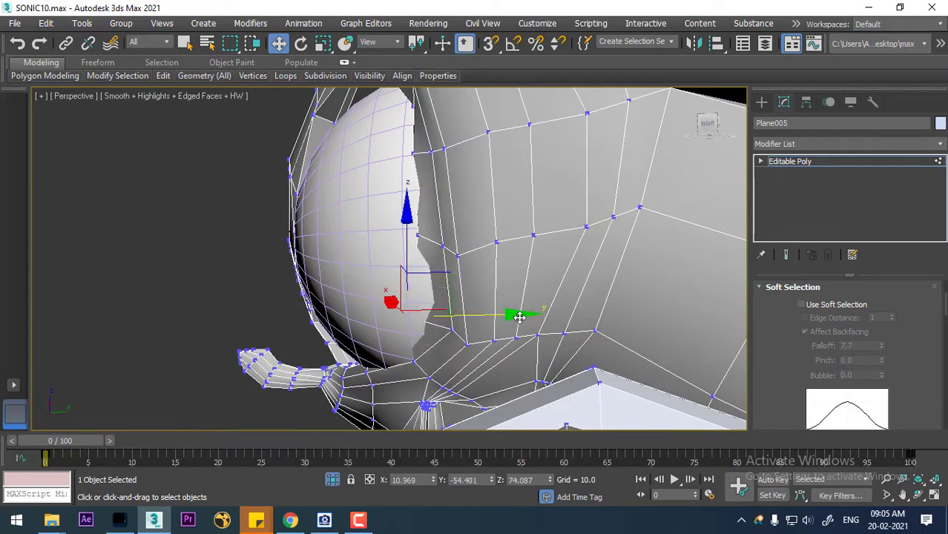
{"action": "middle_click_drag", "start_coordinate": [517, 318], "coordinate": [540, 316], "text": "alt"}
{"action": "left_click_drag", "start_coordinate": [502, 315], "coordinate": [521, 314]}
{"action": "middle_click_drag", "start_coordinate": [512, 314], "coordinate": [534, 345], "text": "alt"}
{"action": "left_click_drag", "start_coordinate": [514, 357], "coordinate": [530, 364]}
{"action": "middle_click_drag", "start_coordinate": [530, 364], "coordinate": [550, 406], "text": "alt"}
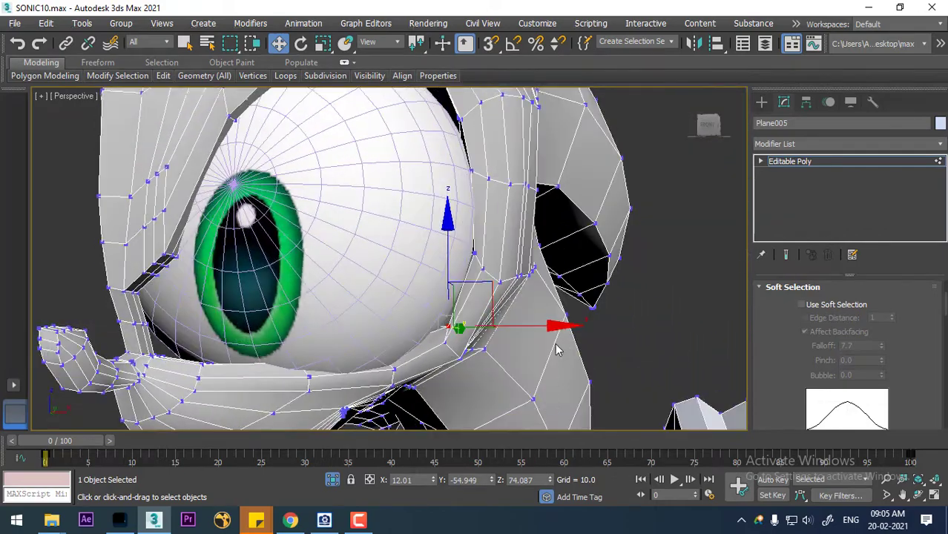
{"action": "left_click_drag", "start_coordinate": [553, 327], "coordinate": [551, 327]}
Select the hidden lower rim vertex beneath the eye and move it along Y, down 0.42 along Z and outward along X
{"action": "middle_click_drag", "start_coordinate": [550, 327], "coordinate": [426, 374], "text": "alt"}
{"action": "key", "text": "F3"}
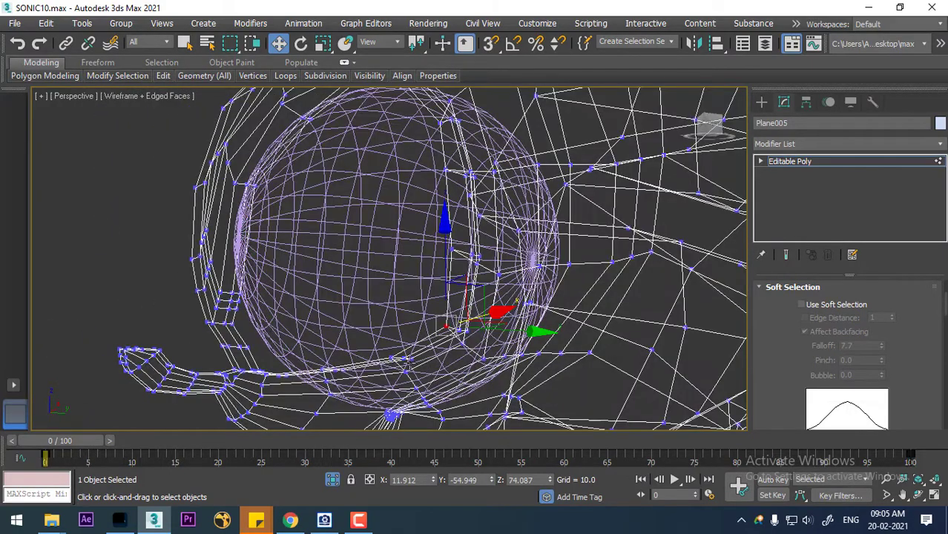
{"action": "left_click", "coordinate": [393, 359]}
{"action": "key", "text": "F3"}
{"action": "mouse_move", "coordinate": [393, 358]}
{"action": "middle_mouse_down", "text": "alt"}
{"action": "mouse_move", "coordinate": [394, 373]}
{"action": "mouse_move", "coordinate": [497, 358]}
{"action": "middle_mouse_up", "text": "alt"}
{"action": "left_click_drag", "start_coordinate": [497, 357], "coordinate": [479, 361]}
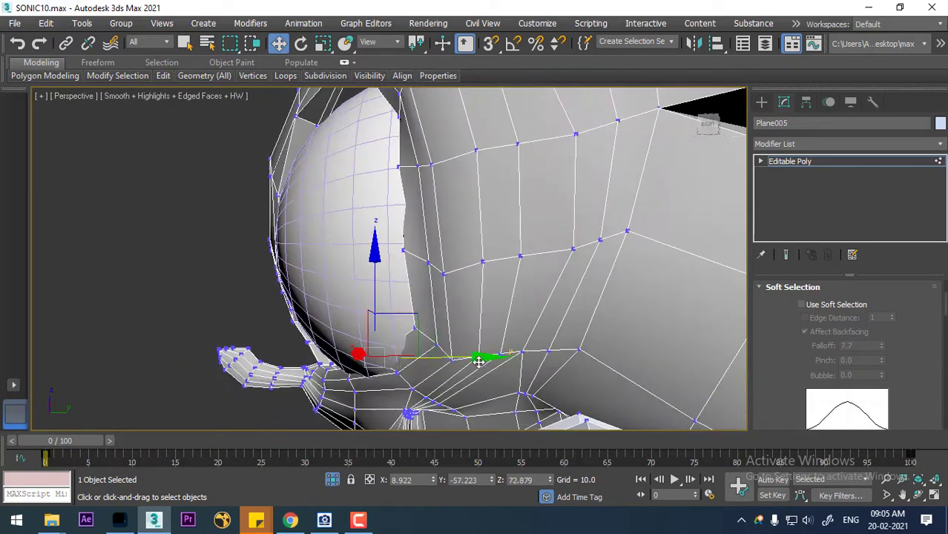
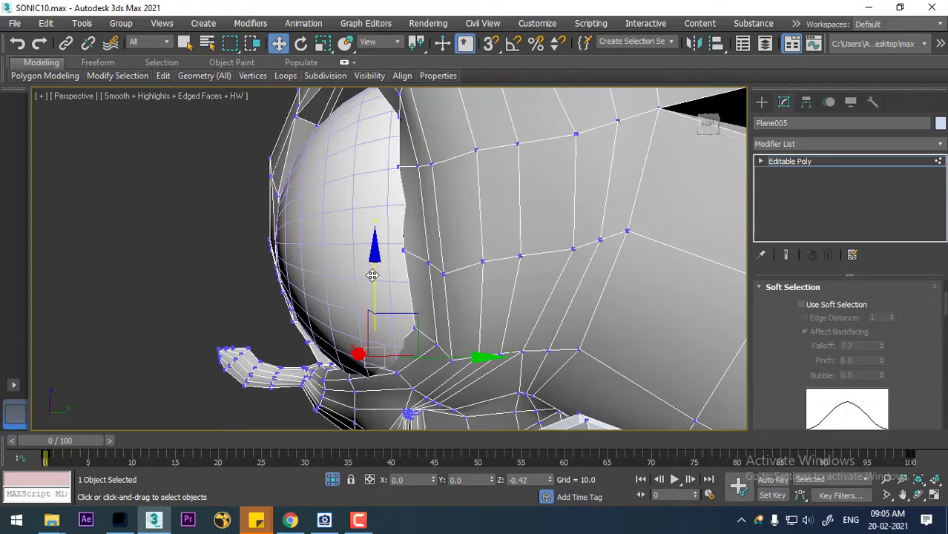
{"action": "middle_click_drag", "start_coordinate": [372, 273], "coordinate": [478, 328], "text": "alt"}
{"action": "left_click_drag", "start_coordinate": [487, 354], "coordinate": [499, 354]}
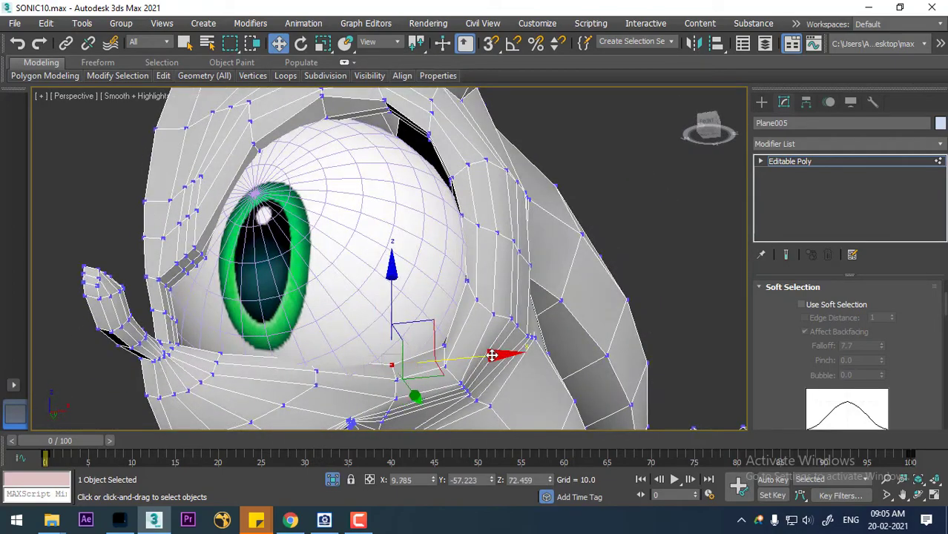
{"action": "middle_click_drag", "start_coordinate": [499, 354], "coordinate": [460, 371], "text": "alt"}
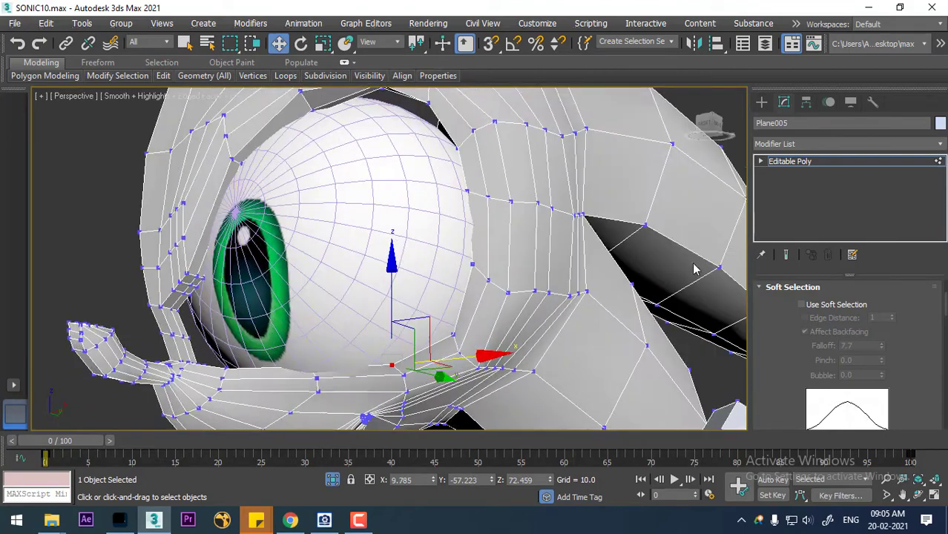
Apply TurboSmooth with Isoline Display to the head mesh and return to its Editable Poly vertices with the end result shown
{"action": "left_click", "coordinate": [820, 145]}
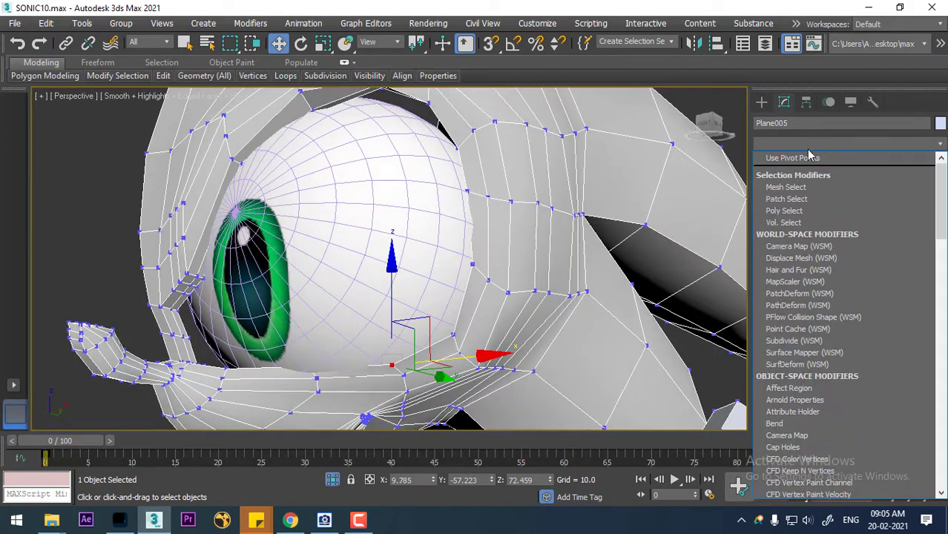
{"action": "key", "text": "t"}
{"action": "left_click", "coordinate": [831, 249]}
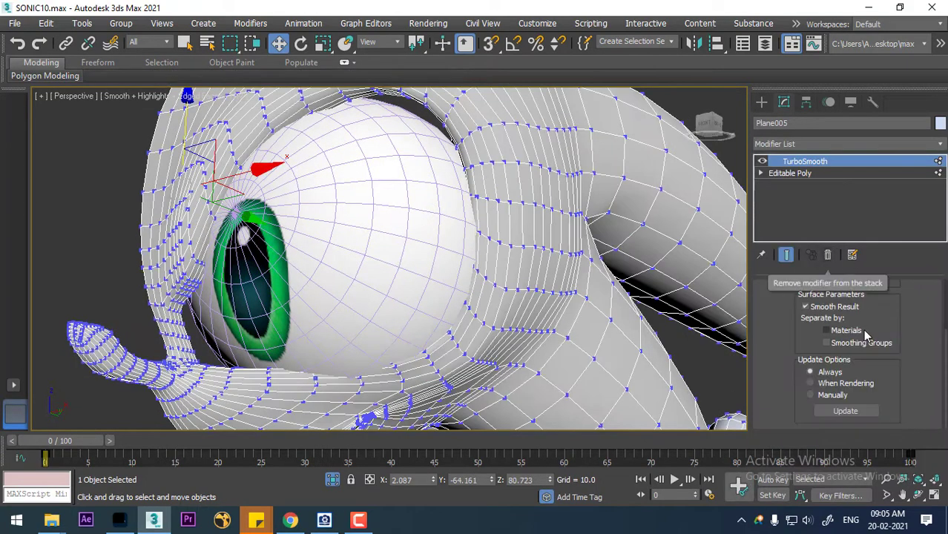
{"action": "left_click_drag", "start_coordinate": [911, 308], "coordinate": [915, 389]}
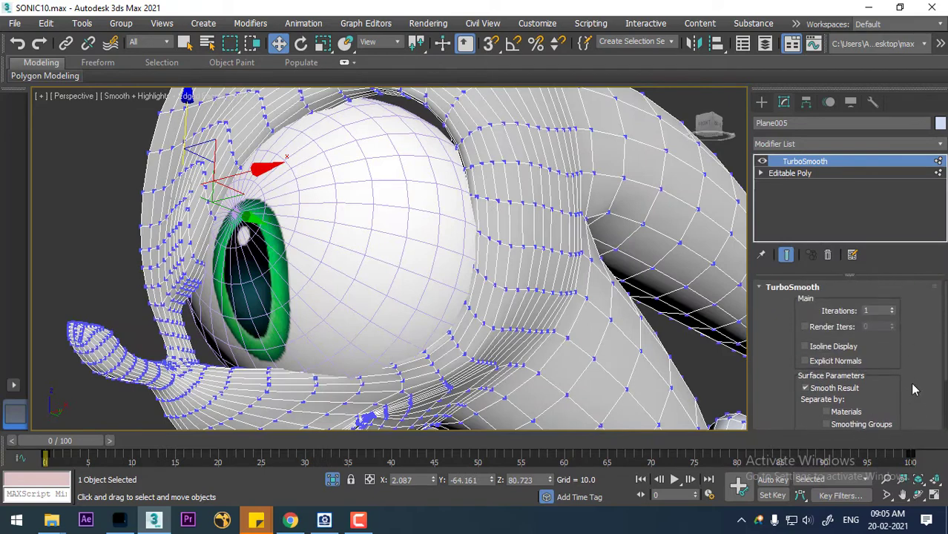
{"action": "left_click", "coordinate": [841, 350]}
{"action": "left_click", "coordinate": [843, 351]}
{"action": "left_click", "coordinate": [843, 355]}
{"action": "left_click", "coordinate": [780, 174]}
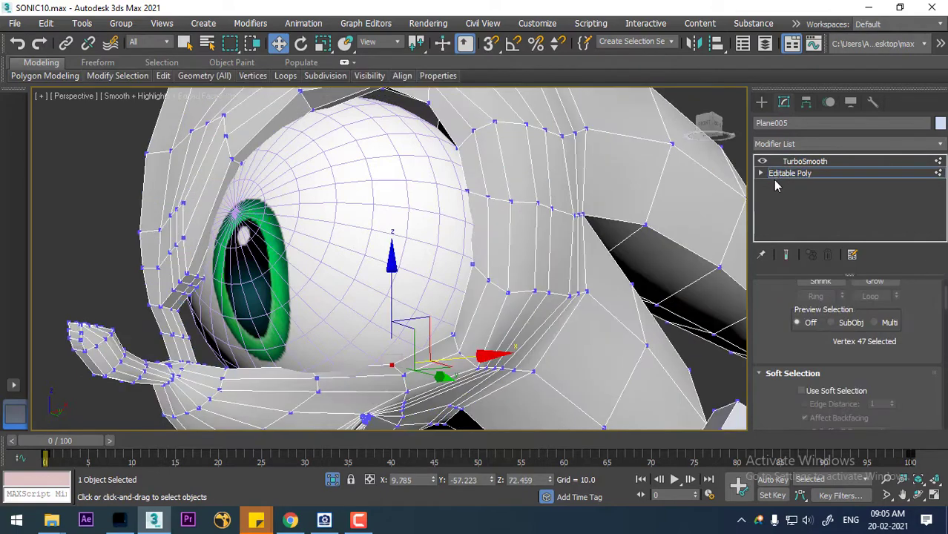
{"action": "left_click", "coordinate": [788, 256]}
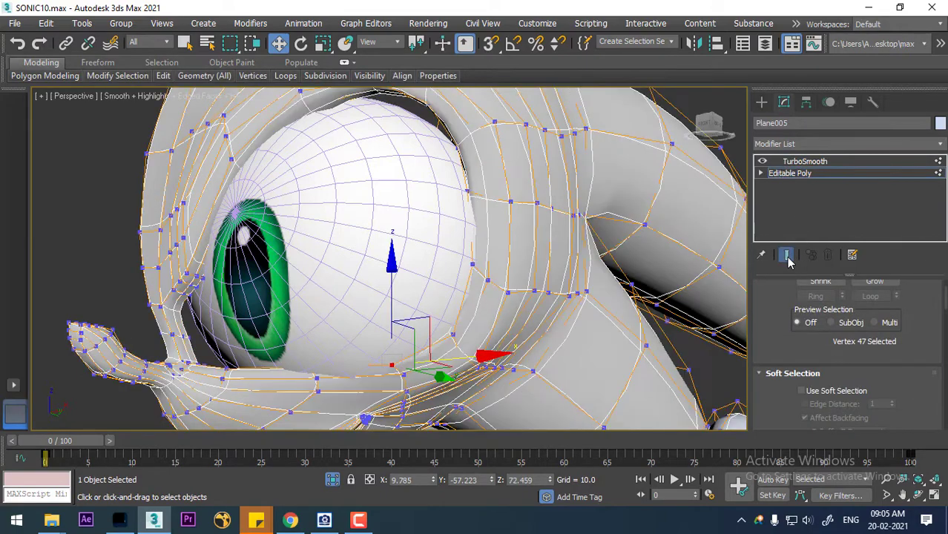
Select the hidden lower-middle rim vertex and fit it under the eye at about X 6.81 and Z 72.11
{"action": "scroll", "coordinate": [419, 391], "scroll_direction": "up", "scroll_amount": 5}
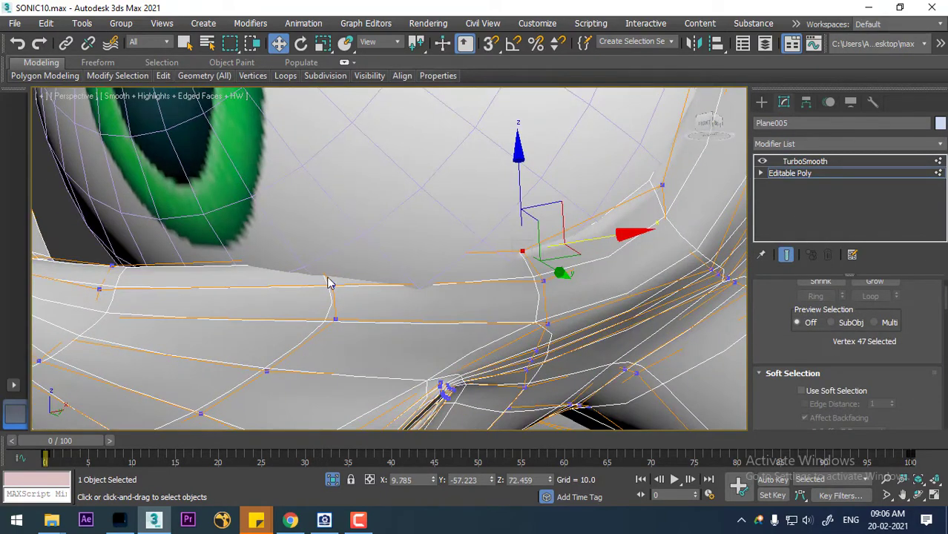
{"action": "key", "text": "F3"}
{"action": "mouse_move", "coordinate": [325, 267]}
{"action": "middle_mouse_down"}
{"action": "mouse_move", "coordinate": [393, 335]}
{"action": "mouse_move", "coordinate": [455, 360]}
{"action": "mouse_move", "coordinate": [479, 344]}
{"action": "middle_mouse_up"}
{"action": "key", "text": "F3"}
{"action": "key", "text": "F3"}
{"action": "left_click", "coordinate": [385, 334]}
{"action": "key", "text": "F3"}
{"action": "left_click_drag", "start_coordinate": [478, 327], "coordinate": [518, 335]}
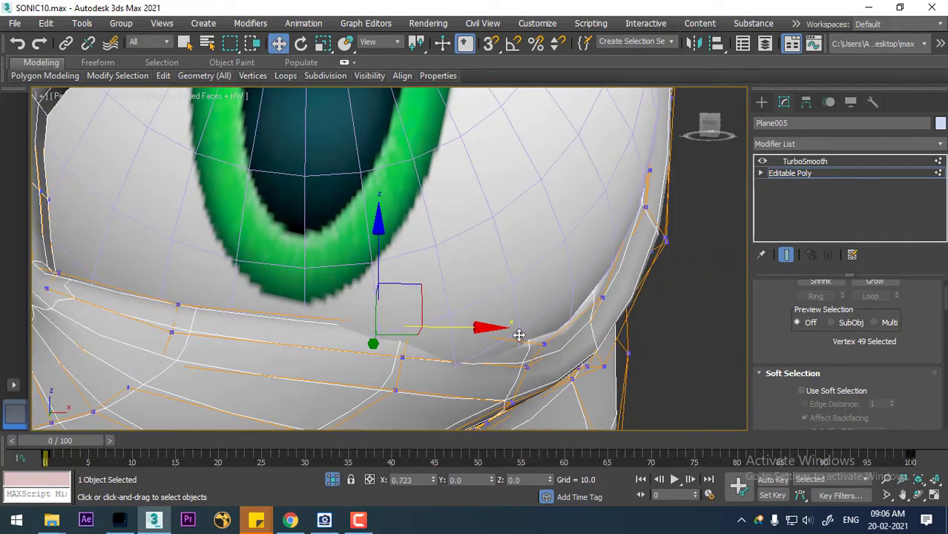
{"action": "middle_click_drag", "start_coordinate": [519, 335], "coordinate": [420, 324], "text": "alt"}
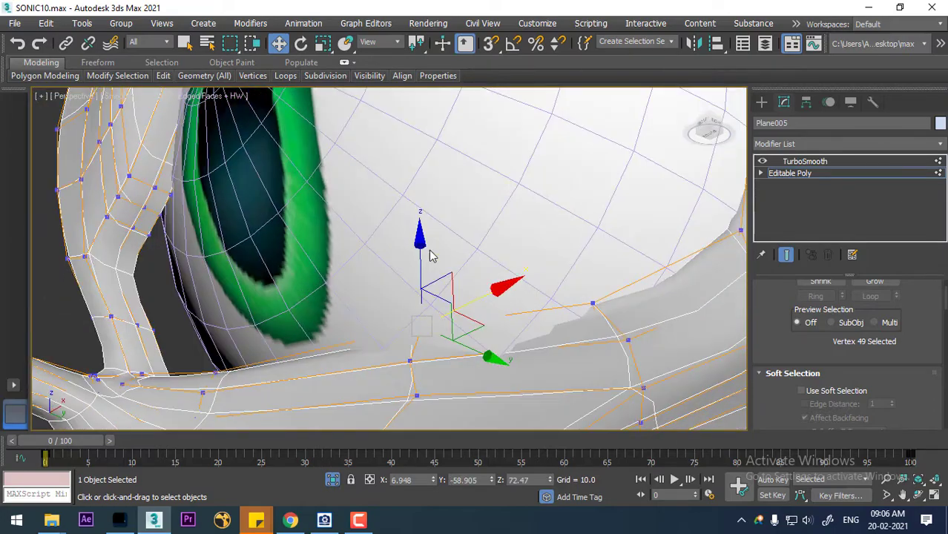
{"action": "left_click_drag", "start_coordinate": [422, 247], "coordinate": [438, 292]}
{"action": "middle_click_drag", "start_coordinate": [437, 293], "coordinate": [492, 299], "text": "alt"}
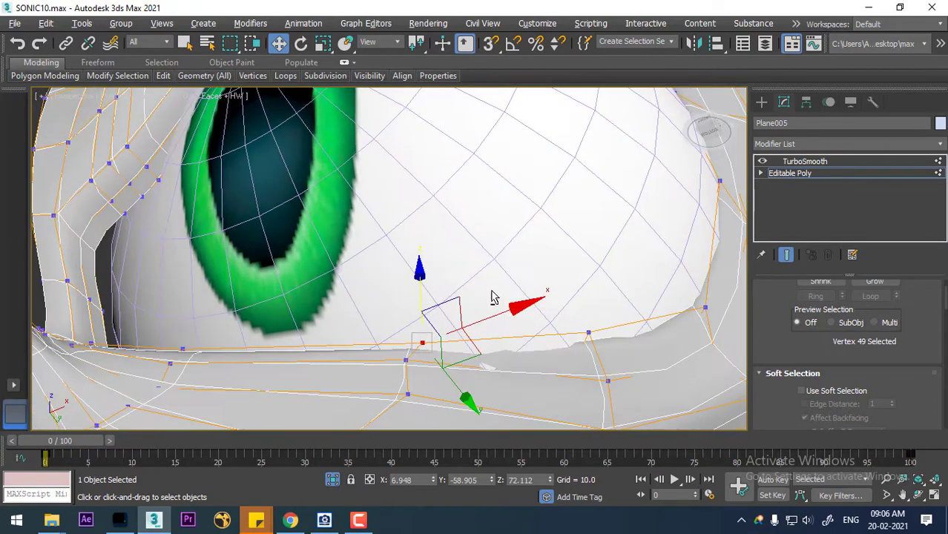
{"action": "mouse_move", "coordinate": [526, 302]}
{"action": "left_mouse_down"}
{"action": "mouse_move", "coordinate": [504, 300]}
{"action": "mouse_move", "coordinate": [518, 304]}
{"action": "left_mouse_up"}
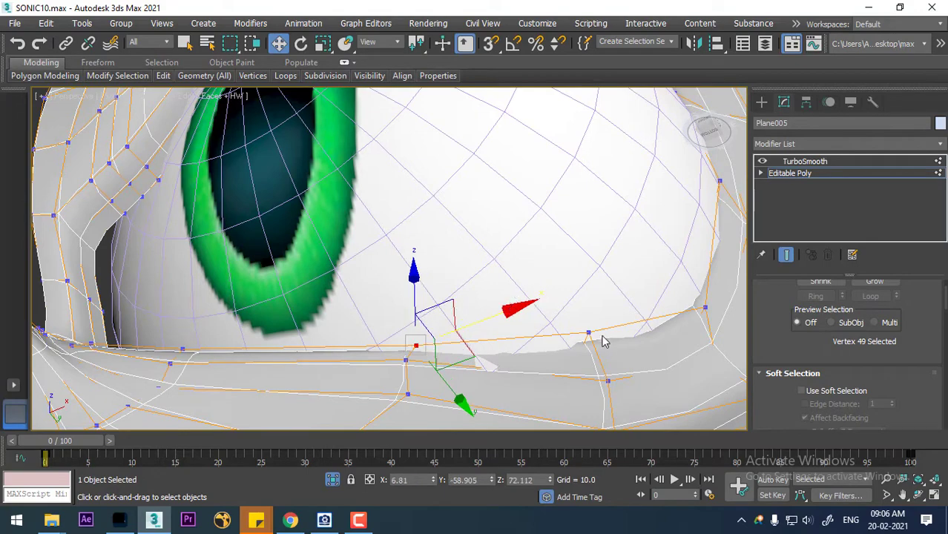
Move the next outward rim vertex below the eye along X to about 10.19 and down along Z to about 72.34
{"action": "left_click", "coordinate": [589, 335]}
{"action": "middle_click_drag", "start_coordinate": [588, 335], "coordinate": [674, 343], "text": "alt"}
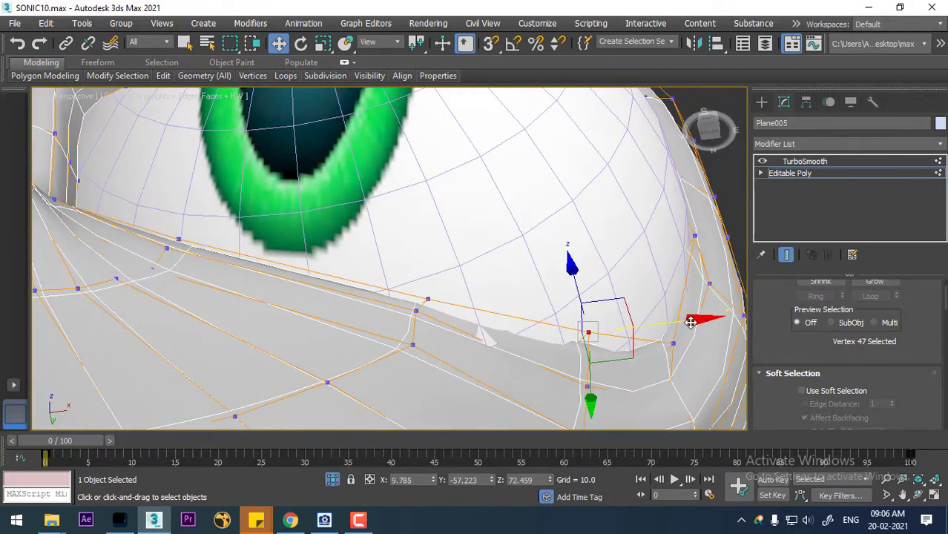
{"action": "left_click_drag", "start_coordinate": [691, 322], "coordinate": [673, 332]}
{"action": "middle_click_drag", "start_coordinate": [673, 333], "coordinate": [686, 344], "text": "alt"}
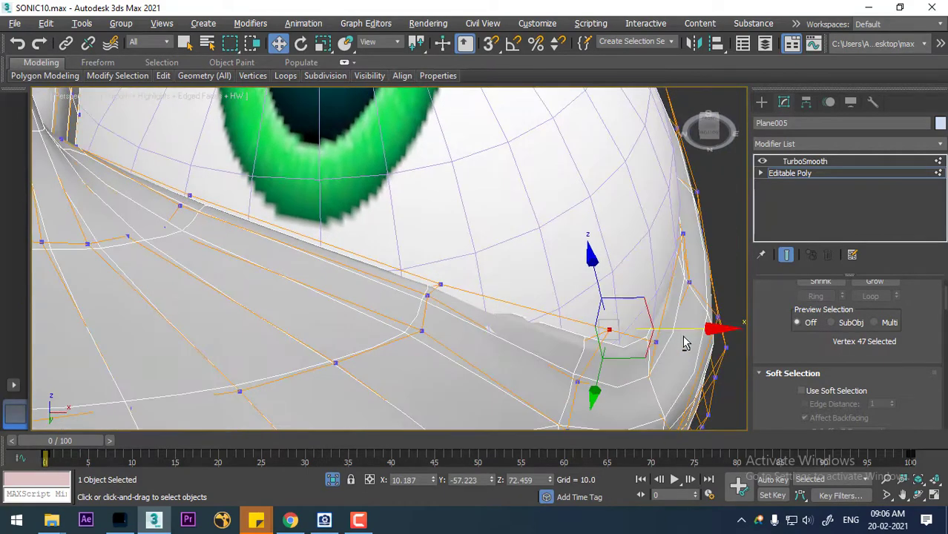
{"action": "left_click_drag", "start_coordinate": [593, 275], "coordinate": [594, 280]}
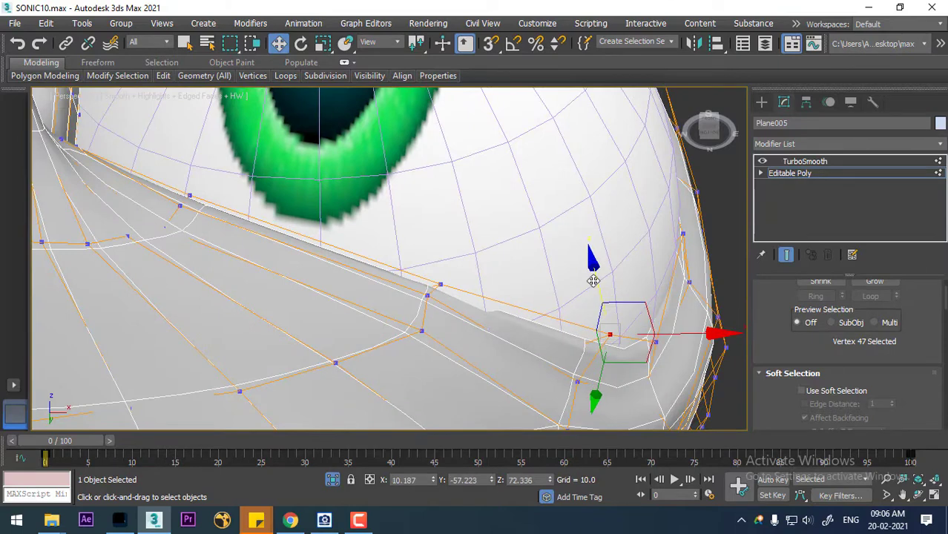
Lower the second-loop vertex just below the middle of the lower socket rim along Z
{"action": "left_click", "coordinate": [428, 296]}
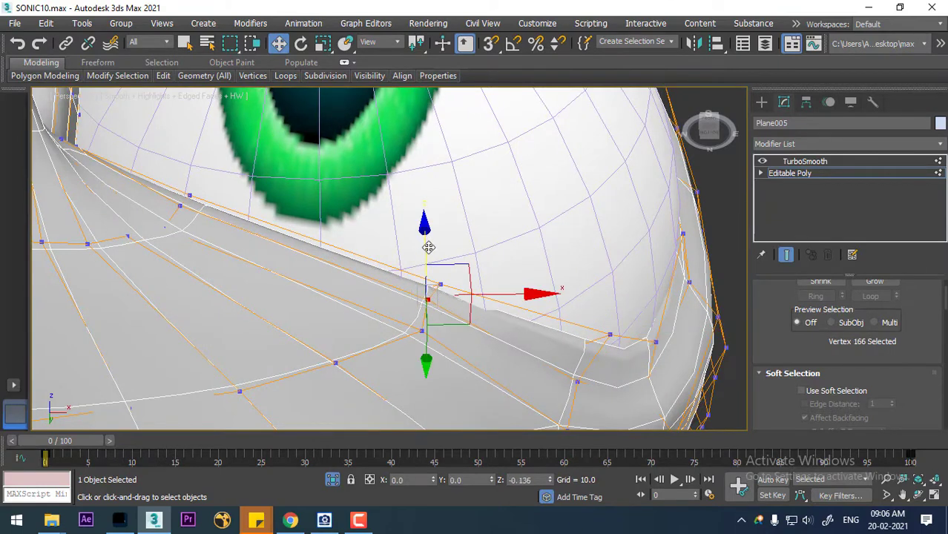
{"action": "left_click_drag", "start_coordinate": [426, 245], "coordinate": [424, 278]}
{"action": "left_click", "coordinate": [423, 333], "text": "ctrl"}
{"action": "middle_click_drag", "start_coordinate": [424, 279], "coordinate": [397, 362], "text": "alt"}
{"action": "middle_click_drag", "start_coordinate": [489, 349], "coordinate": [420, 336], "text": "alt"}
Toggle TurboSmooth's Isoline Display while inspecting the upper socket rim, restoring it and returning to the Editable Poly vertices
{"action": "scroll", "coordinate": [464, 341], "scroll_direction": "down", "scroll_amount": 5}
{"action": "middle_click_drag", "start_coordinate": [518, 319], "coordinate": [493, 295], "text": "alt"}
{"action": "left_click", "coordinate": [487, 229]}
{"action": "mouse_move", "coordinate": [487, 245]}
{"action": "middle_mouse_down", "text": "alt"}
{"action": "mouse_move", "coordinate": [536, 271]}
{"action": "mouse_move", "coordinate": [499, 232]}
{"action": "mouse_move", "coordinate": [483, 235]}
{"action": "mouse_move", "coordinate": [492, 250]}
{"action": "middle_mouse_up", "text": "alt"}
{"action": "scroll", "coordinate": [509, 243], "scroll_direction": "up", "scroll_amount": 3}
{"action": "left_click", "coordinate": [824, 162]}
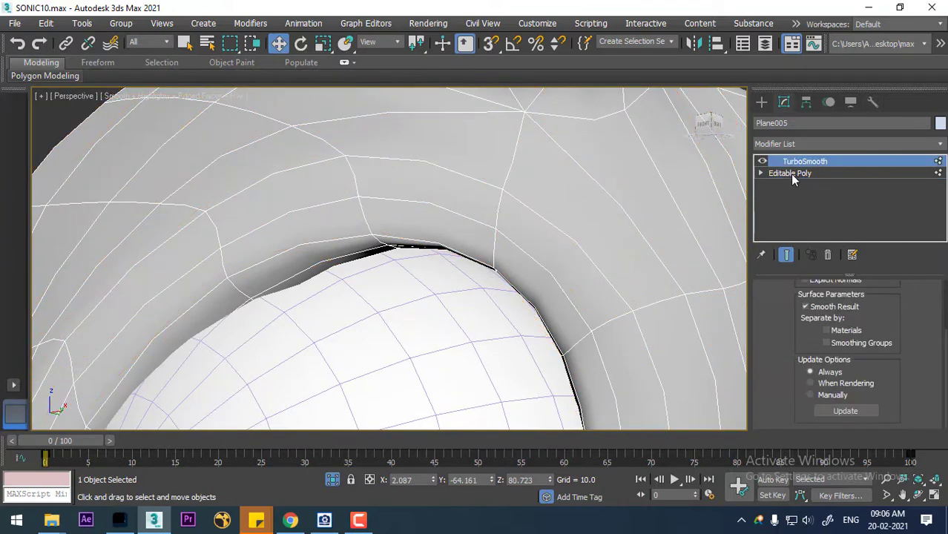
{"action": "scroll", "coordinate": [902, 369], "scroll_direction": "up", "scroll_amount": 3}
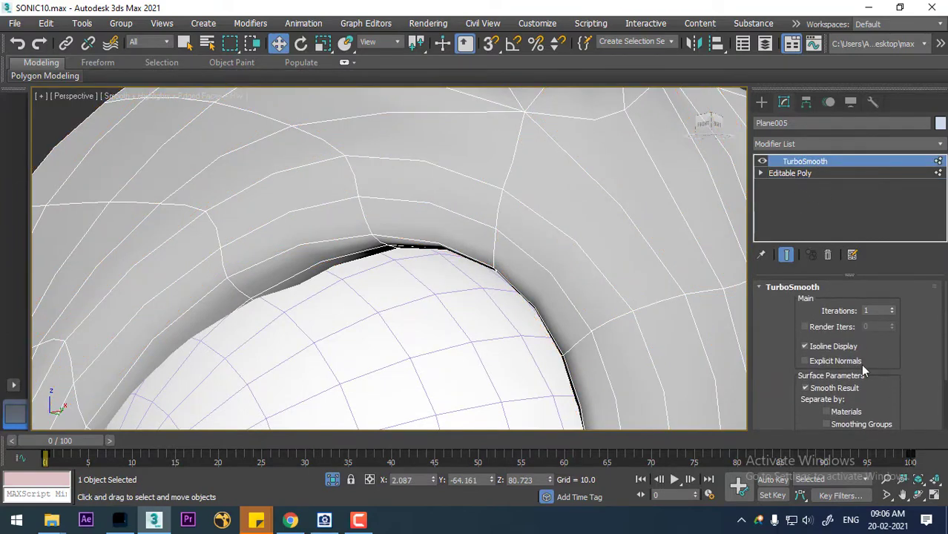
{"action": "left_click", "coordinate": [845, 352]}
{"action": "left_click", "coordinate": [845, 352]}
{"action": "left_click", "coordinate": [843, 348]}
{"action": "left_click", "coordinate": [842, 346]}
{"action": "left_click", "coordinate": [794, 172]}
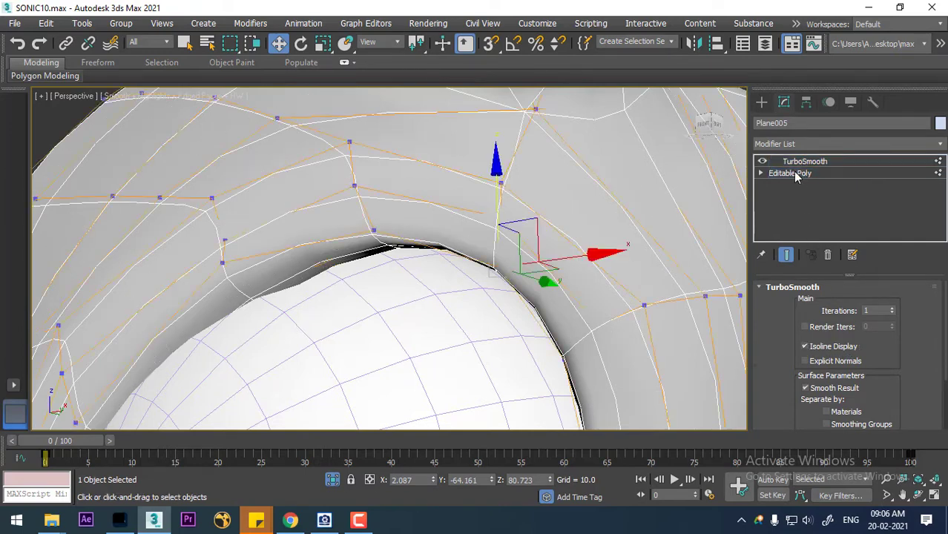
Disable the TurboSmooth modifier and turn on NURMS smoothing for the Editable Poly instead
{"action": "left_click", "coordinate": [763, 162]}
{"action": "right_click", "coordinate": [352, 200]}
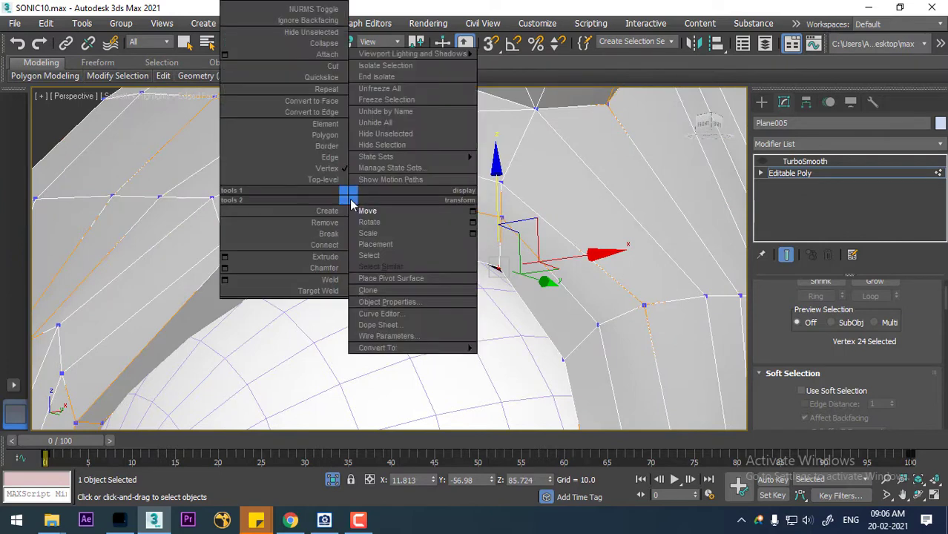
{"action": "left_click", "coordinate": [312, 10]}
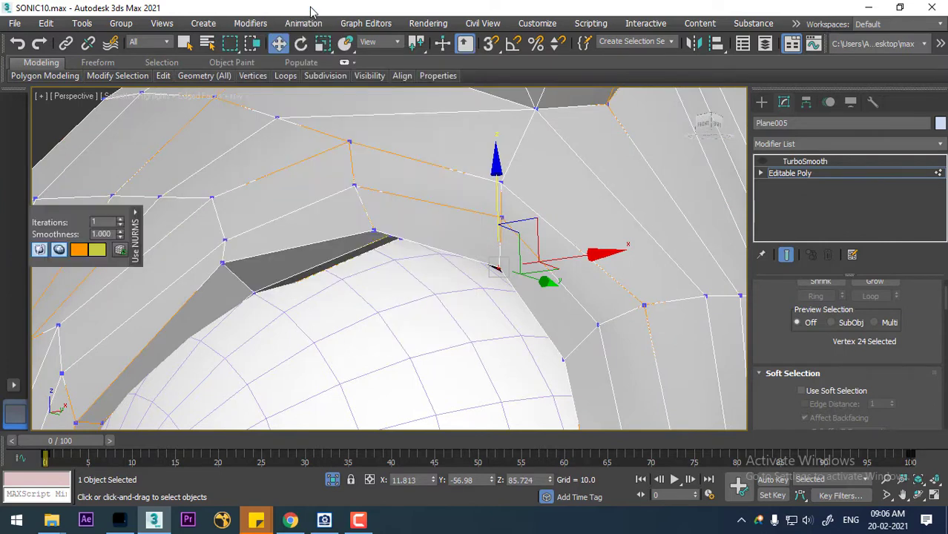
{"action": "middle_click_drag", "start_coordinate": [448, 264], "coordinate": [447, 273]}
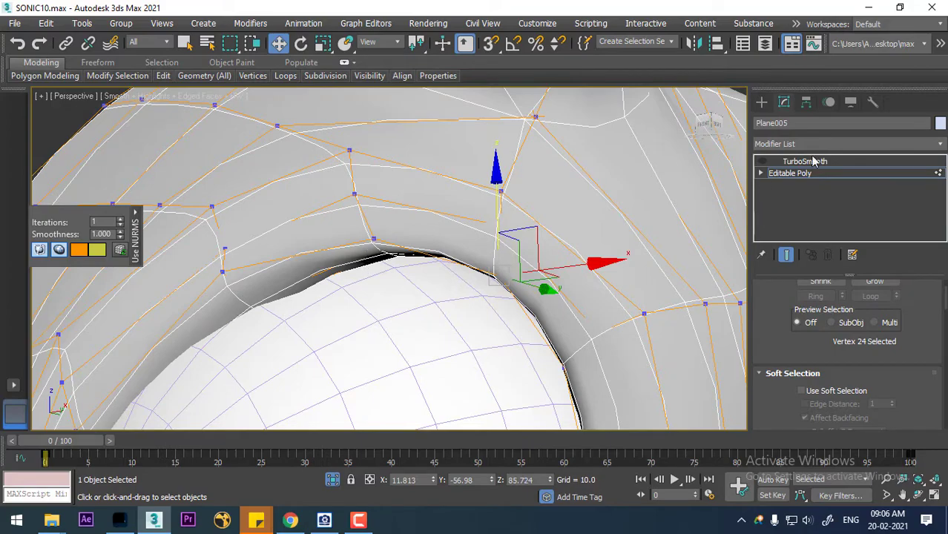
Select the upper inner rim vertex and push it back along Y by about 0.55 toward the eye
{"action": "middle_click_drag", "start_coordinate": [475, 271], "coordinate": [461, 312], "text": "alt"}
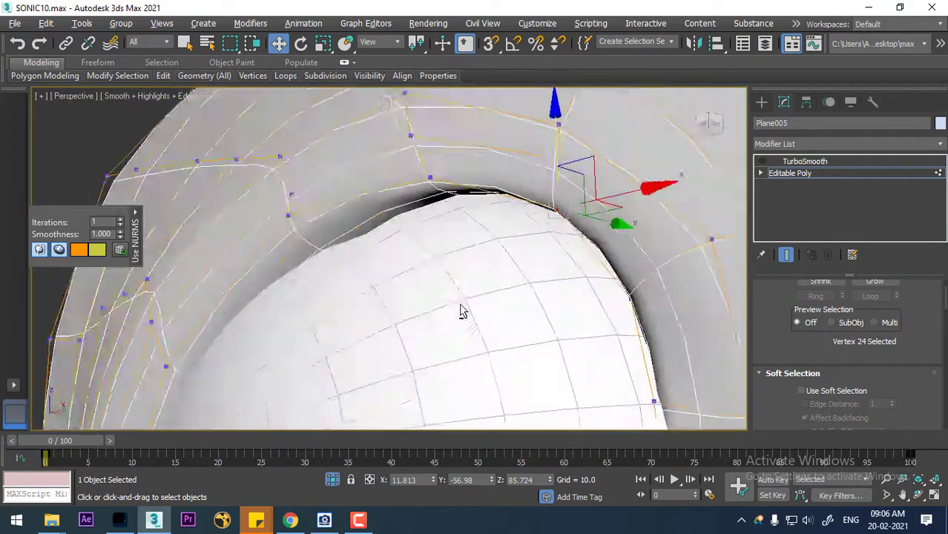
{"action": "left_click", "coordinate": [284, 207]}
{"action": "middle_click_drag", "start_coordinate": [285, 208], "coordinate": [283, 153], "text": "alt"}
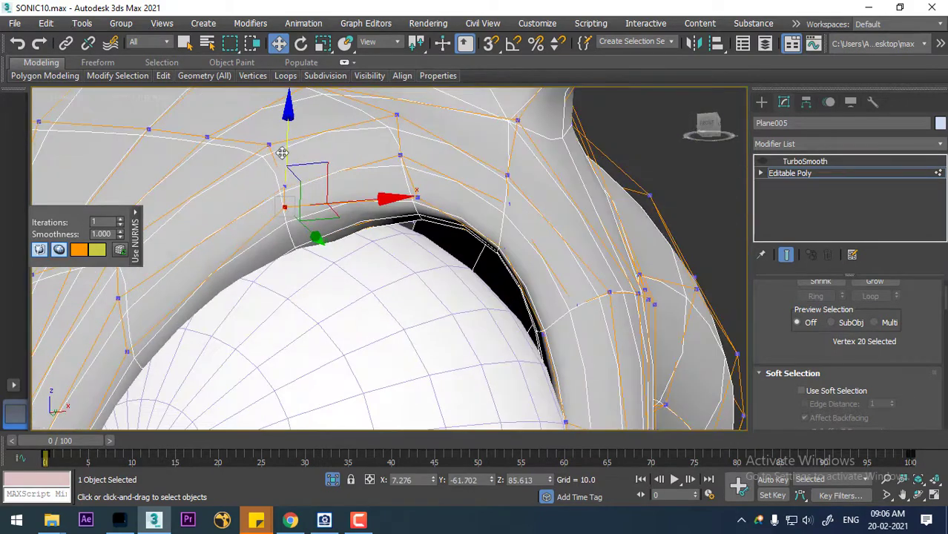
{"action": "middle_click_drag", "start_coordinate": [286, 119], "coordinate": [336, 281], "text": "alt"}
{"action": "left_click_drag", "start_coordinate": [382, 258], "coordinate": [411, 256]}
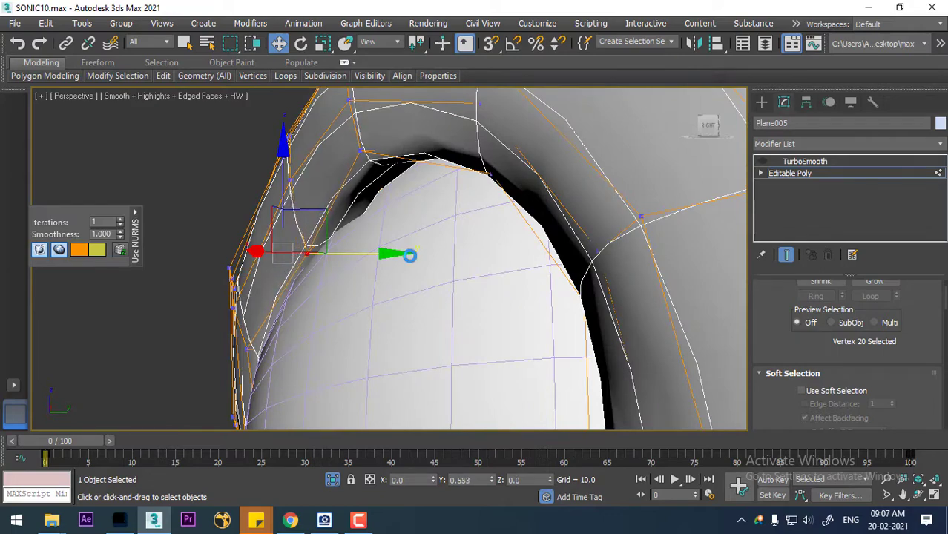
{"action": "middle_click_drag", "start_coordinate": [382, 270], "coordinate": [405, 273], "text": "alt"}
Select the rim vertex at the top of the eye, shift it slightly along Y and lower it along Z
{"action": "middle_click_drag", "start_coordinate": [399, 157], "coordinate": [387, 189], "text": "alt"}
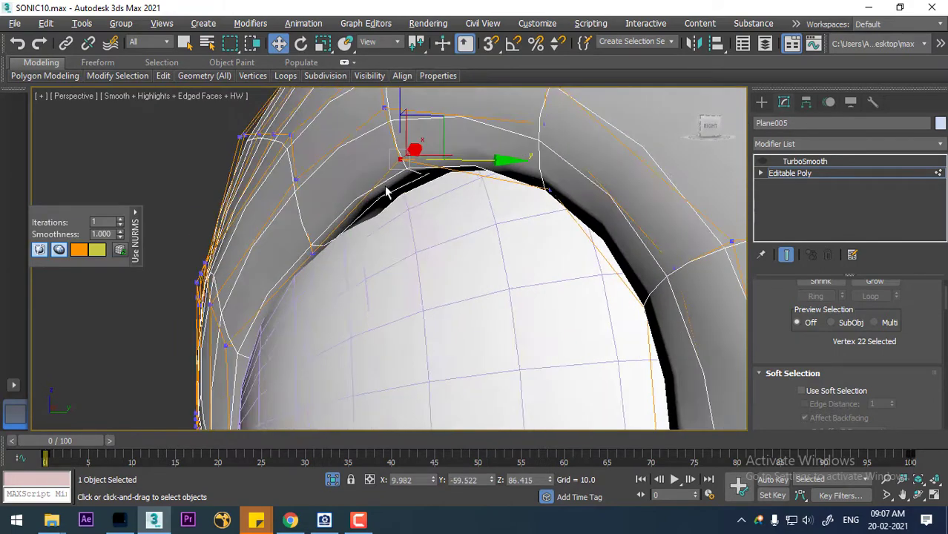
{"action": "left_click", "coordinate": [398, 149]}
{"action": "middle_click_drag", "start_coordinate": [398, 148], "coordinate": [486, 278], "text": "alt"}
{"action": "left_click_drag", "start_coordinate": [505, 276], "coordinate": [504, 275]}
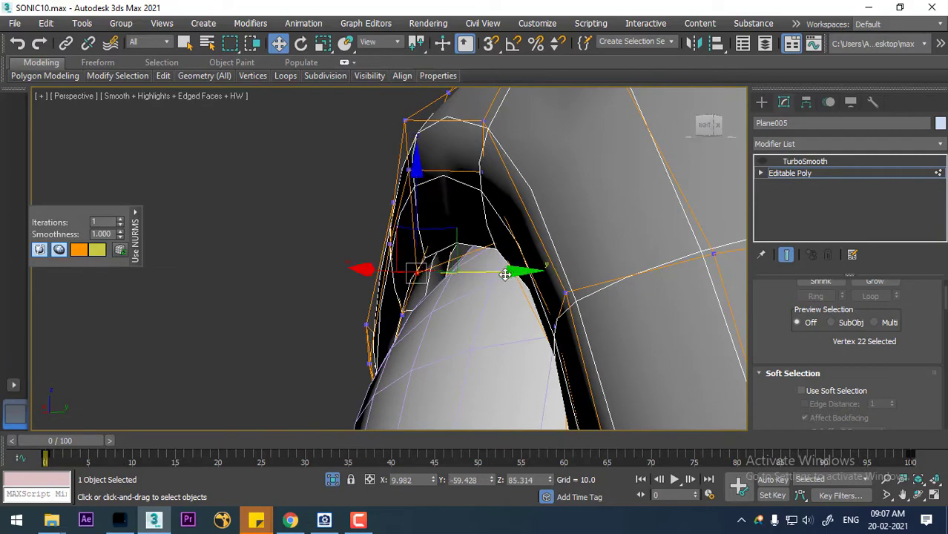
{"action": "left_click_drag", "start_coordinate": [421, 169], "coordinate": [434, 202]}
{"action": "middle_click_drag", "start_coordinate": [435, 204], "coordinate": [573, 267], "text": "alt"}
Lower the second-loop vertex above the top rim to about Z 86.08, then lower its inner neighbour along Z
{"action": "left_click", "coordinate": [394, 164]}
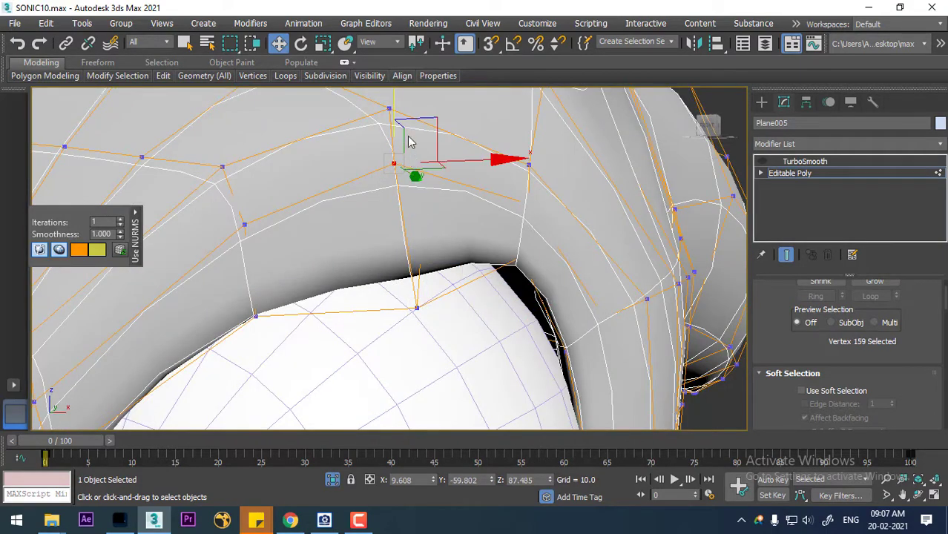
{"action": "left_click_drag", "start_coordinate": [407, 145], "coordinate": [426, 222]}
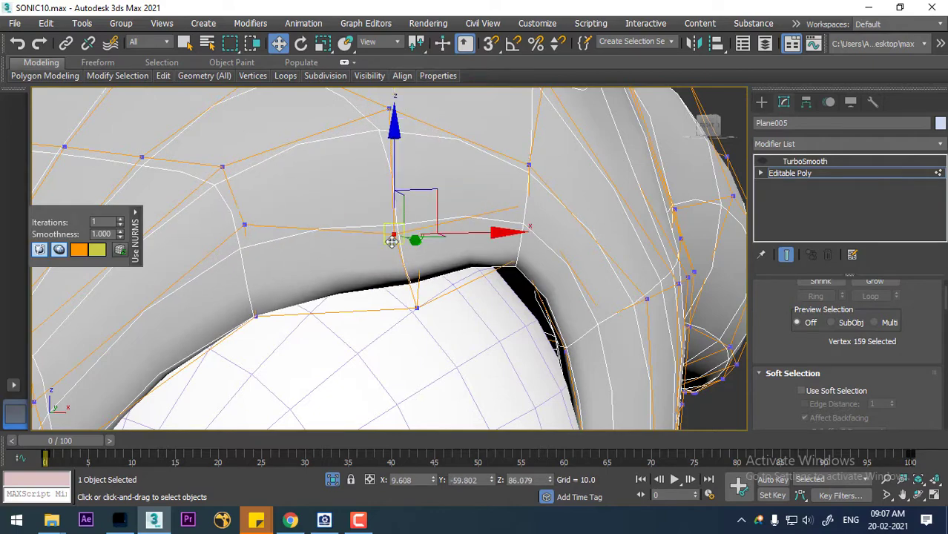
{"action": "middle_click_drag", "start_coordinate": [425, 223], "coordinate": [356, 219], "text": "alt"}
{"action": "left_click", "coordinate": [312, 210]}
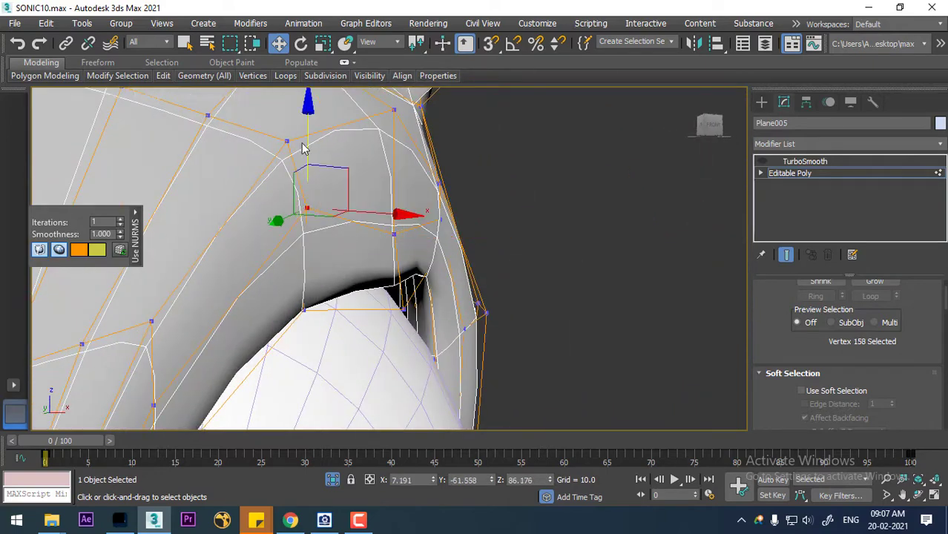
{"action": "left_click_drag", "start_coordinate": [302, 148], "coordinate": [330, 193]}
{"action": "middle_click_drag", "start_coordinate": [330, 193], "coordinate": [540, 248], "text": "alt"}
Select the upper outer rim vertex with the hidden second-loop vertex above it and lower both to about Z 84.95
{"action": "left_click", "coordinate": [518, 250]}
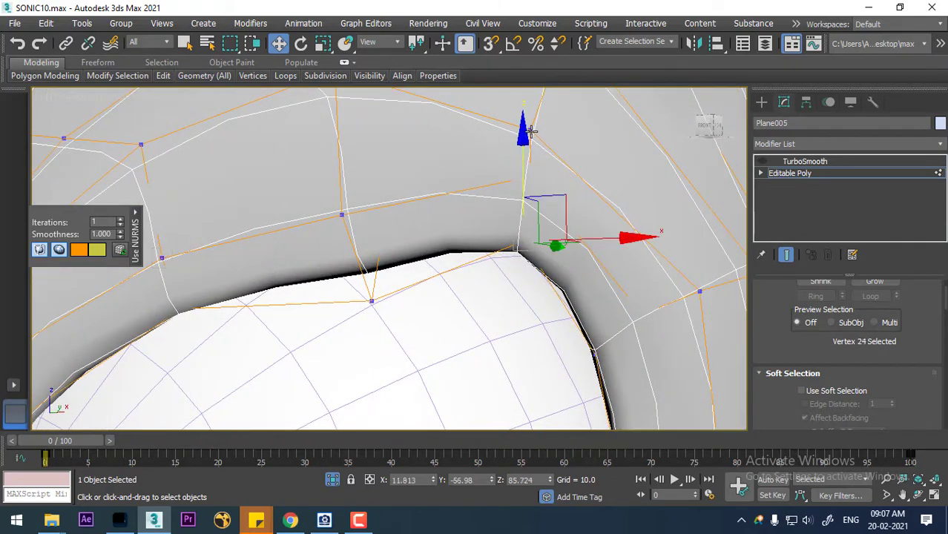
{"action": "key", "text": "F3"}
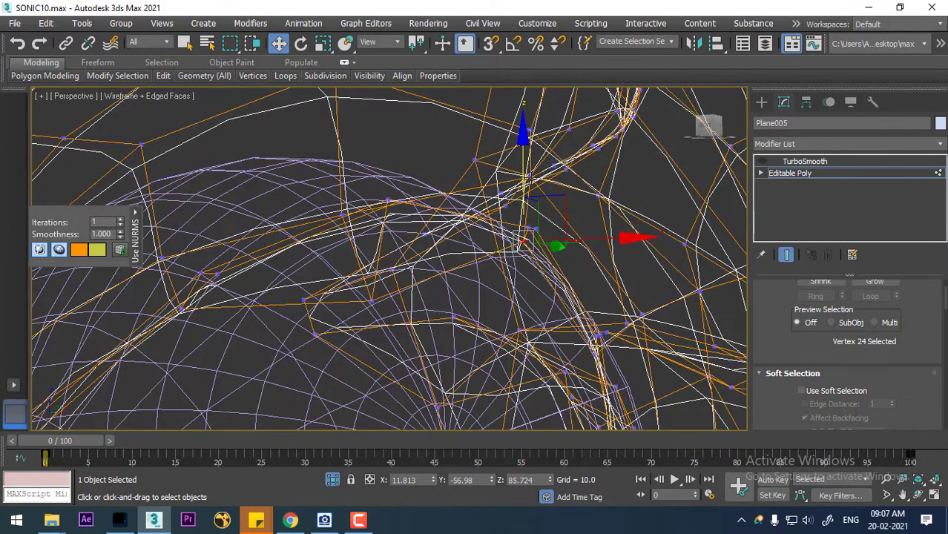
{"action": "left_click", "coordinate": [535, 180], "text": "ctrl"}
{"action": "key", "text": "F3"}
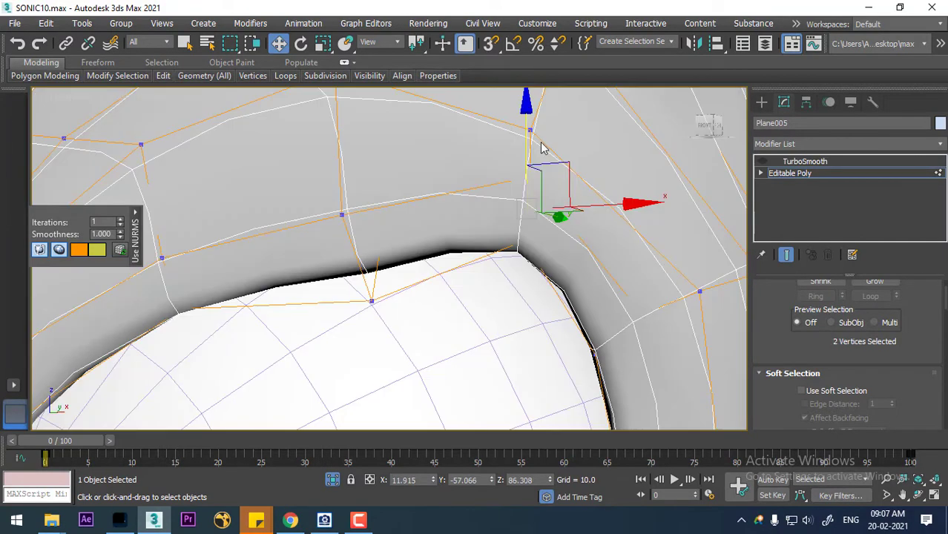
{"action": "left_click_drag", "start_coordinate": [527, 132], "coordinate": [508, 207]}
{"action": "scroll", "coordinate": [520, 235], "scroll_direction": "down", "scroll_amount": 4}
{"action": "middle_click_drag", "start_coordinate": [552, 285], "coordinate": [508, 298], "text": "alt"}
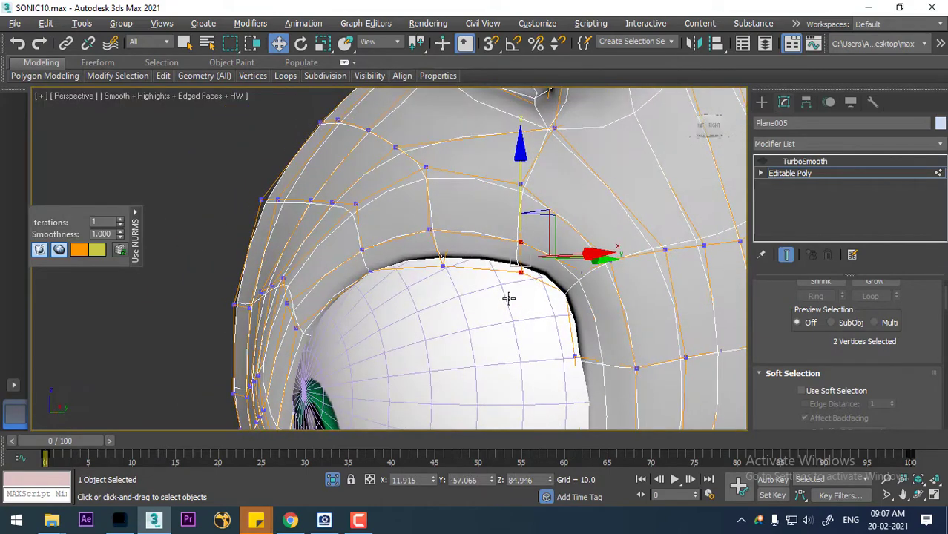
Select the next outward rim vertex with its second-loop neighbour, move both along Y to about -56.10 and lower them along Z
{"action": "left_click", "coordinate": [566, 291]}
{"action": "left_click", "coordinate": [581, 275], "text": "ctrl"}
{"action": "middle_click_drag", "start_coordinate": [612, 290], "coordinate": [603, 290], "text": "alt"}
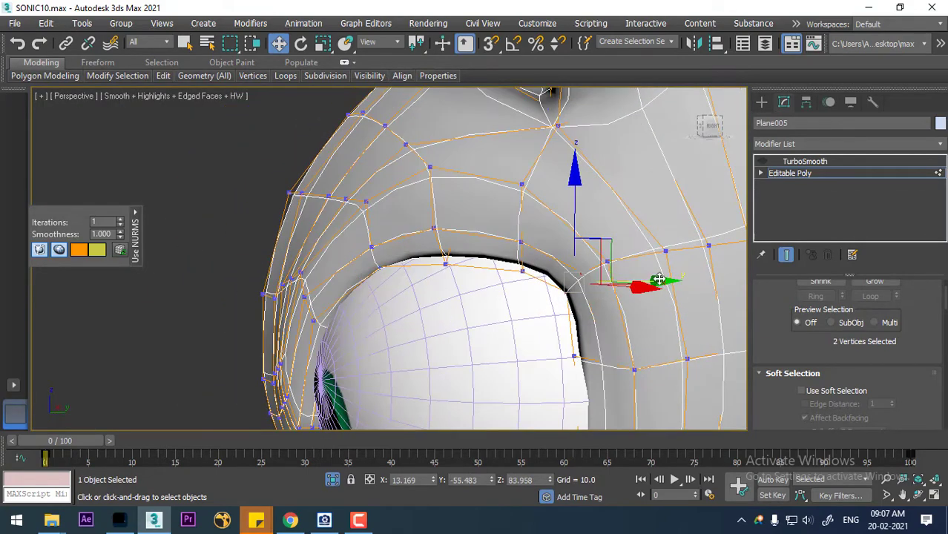
{"action": "middle_click_drag", "start_coordinate": [659, 279], "coordinate": [653, 297], "text": "alt"}
{"action": "mouse_move", "coordinate": [664, 273]}
{"action": "left_mouse_down"}
{"action": "mouse_move", "coordinate": [653, 277]}
{"action": "mouse_move", "coordinate": [655, 261]}
{"action": "left_mouse_up"}
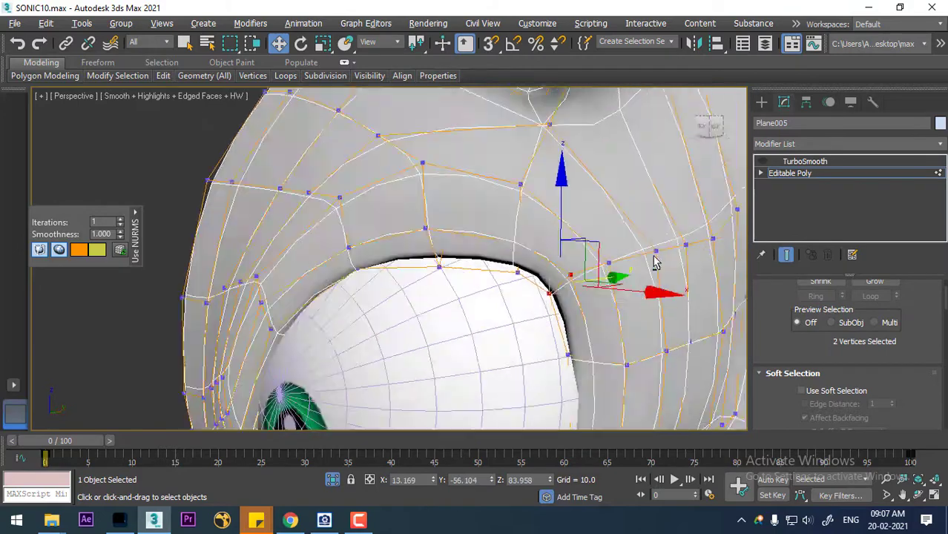
{"action": "middle_click_drag", "start_coordinate": [655, 261], "coordinate": [563, 204], "text": "alt"}
{"action": "left_click_drag", "start_coordinate": [559, 200], "coordinate": [564, 218]}
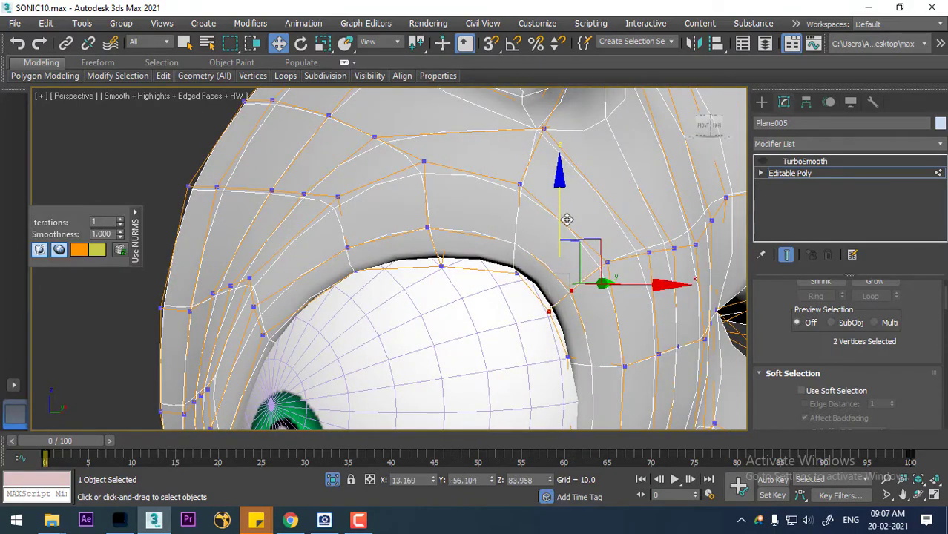
{"action": "middle_click_drag", "start_coordinate": [564, 218], "coordinate": [677, 306], "text": "alt"}
Move the next lower second-loop vertex on the outer side along Y to about -54.90 and lower its adjacent rim vertex along Z
{"action": "left_click", "coordinate": [598, 291]}
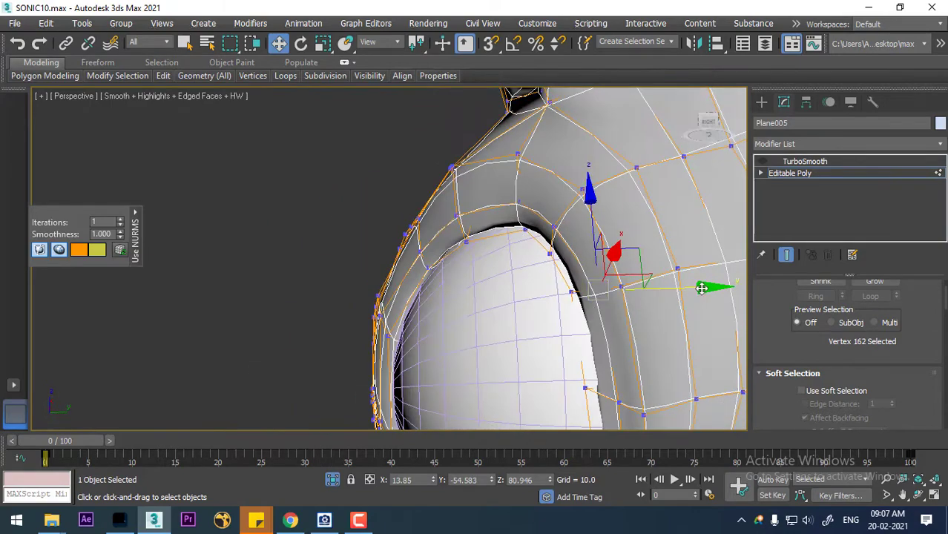
{"action": "left_click_drag", "start_coordinate": [702, 289], "coordinate": [689, 294]}
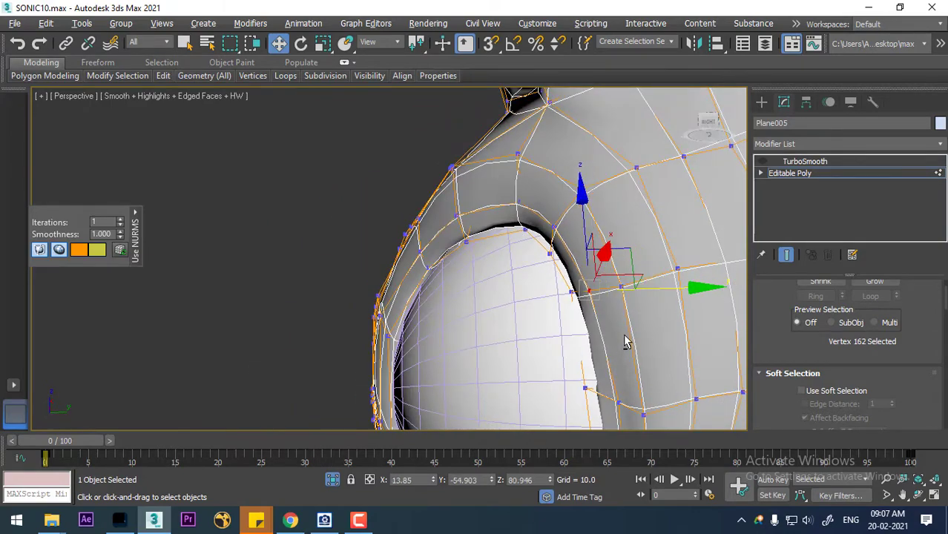
{"action": "left_click", "coordinate": [572, 293]}
{"action": "middle_click_drag", "start_coordinate": [572, 293], "coordinate": [642, 327], "text": "alt"}
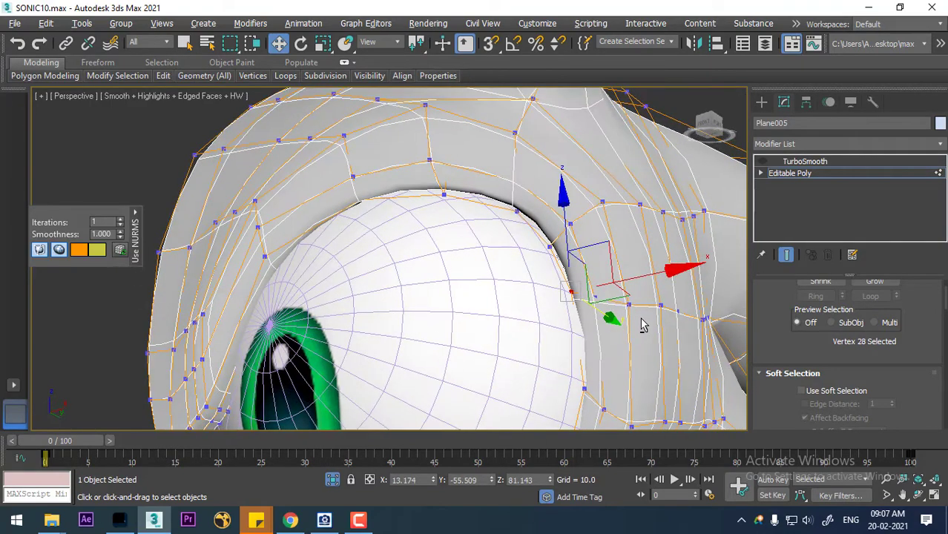
{"action": "left_click_drag", "start_coordinate": [570, 230], "coordinate": [580, 256]}
Reselect the second-loop vertex beside that outer rim vertex and adjust it further along Y
{"action": "middle_click_drag", "start_coordinate": [626, 294], "coordinate": [595, 292], "text": "alt"}
{"action": "left_click", "coordinate": [591, 296]}
{"action": "middle_click_drag", "start_coordinate": [665, 310], "coordinate": [622, 298], "text": "alt"}
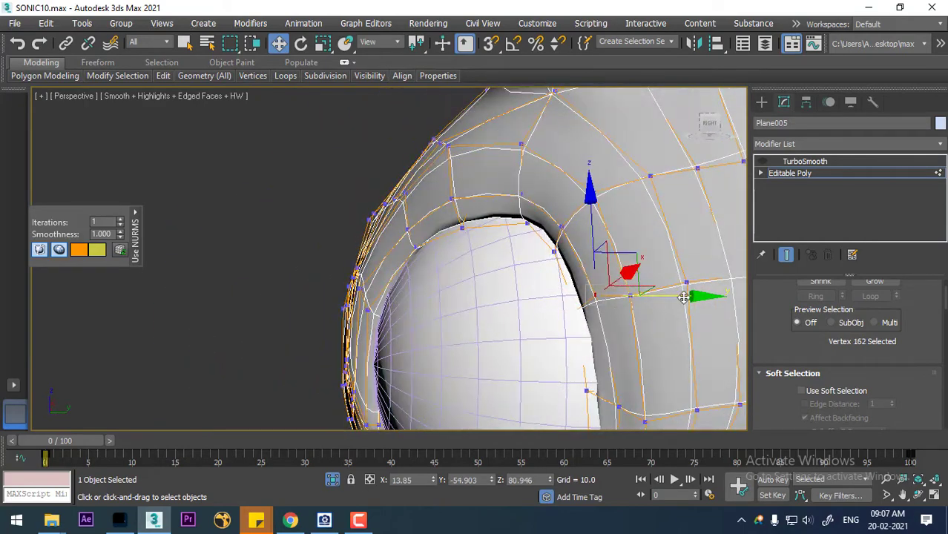
{"action": "left_click_drag", "start_coordinate": [693, 296], "coordinate": [690, 308]}
Select the next lower second-loop vertex on the outer side, move it along Y to about -54.82 and raise it to about Z 77.43
{"action": "middle_click_drag", "start_coordinate": [615, 408], "coordinate": [574, 306], "text": "alt"}
{"action": "left_click", "coordinate": [628, 405]}
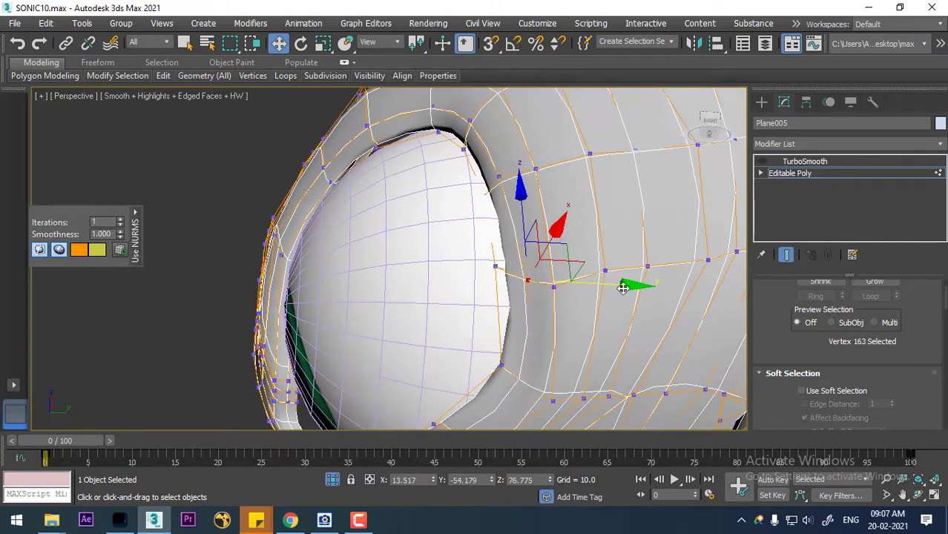
{"action": "left_click_drag", "start_coordinate": [619, 288], "coordinate": [615, 288]}
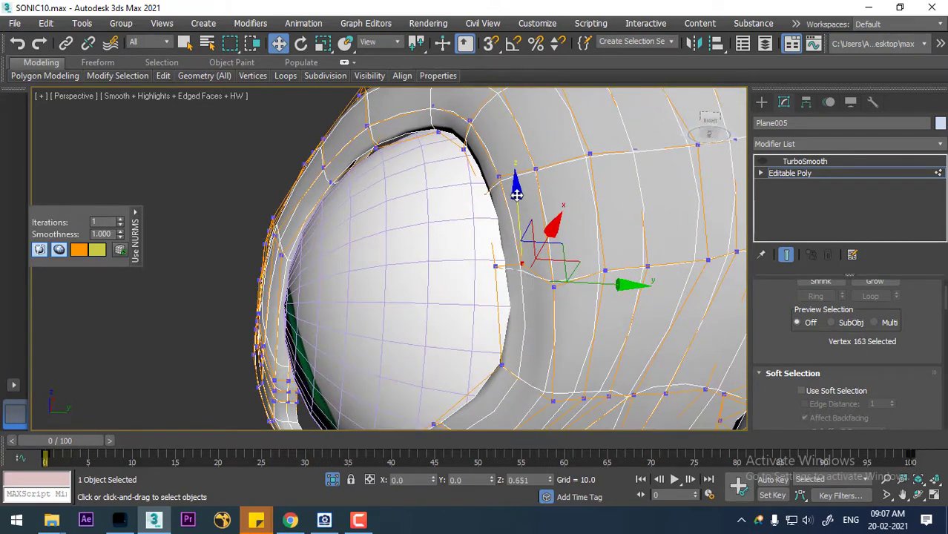
{"action": "left_click_drag", "start_coordinate": [519, 212], "coordinate": [520, 197]}
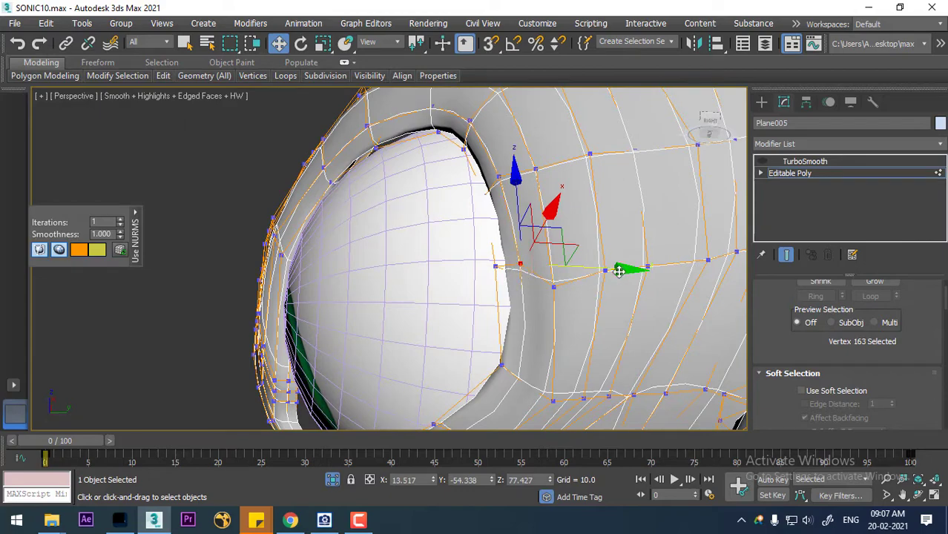
{"action": "left_click_drag", "start_coordinate": [619, 272], "coordinate": [612, 269]}
{"action": "middle_click_drag", "start_coordinate": [601, 301], "coordinate": [541, 365], "text": "alt"}
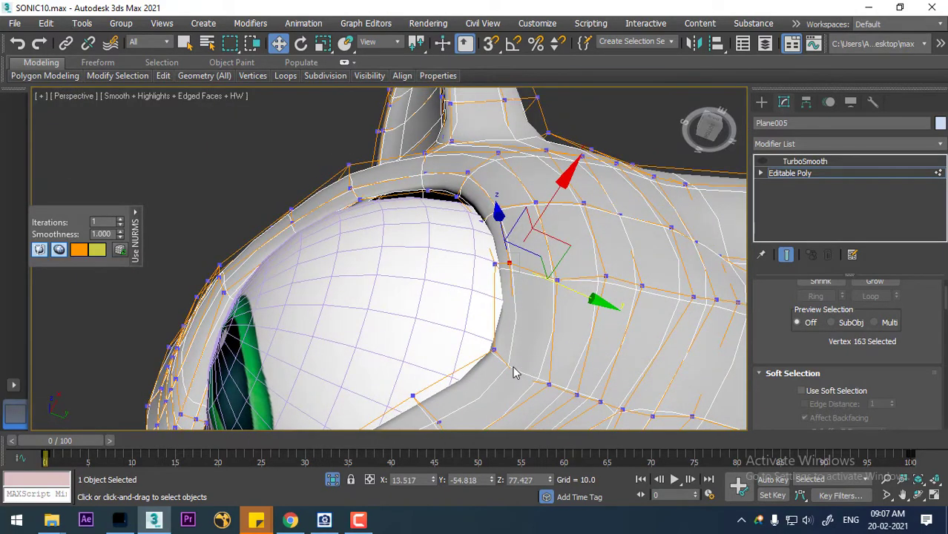
Select the second-loop vertex at the socket's lower outer corner and move it to about X 11.96 and Z 73.46
{"action": "key", "text": "F3"}
{"action": "left_click", "coordinate": [523, 385]}
{"action": "mouse_move", "coordinate": [551, 386]}
{"action": "middle_mouse_down", "text": "alt"}
{"action": "mouse_move", "coordinate": [541, 398]}
{"action": "mouse_move", "coordinate": [561, 409]}
{"action": "mouse_move", "coordinate": [551, 408]}
{"action": "mouse_move", "coordinate": [560, 368]}
{"action": "mouse_move", "coordinate": [540, 402]}
{"action": "mouse_move", "coordinate": [567, 377]}
{"action": "mouse_move", "coordinate": [613, 362]}
{"action": "middle_mouse_up", "text": "alt"}
{"action": "left_click", "coordinate": [538, 396]}
{"action": "key", "text": "F3"}
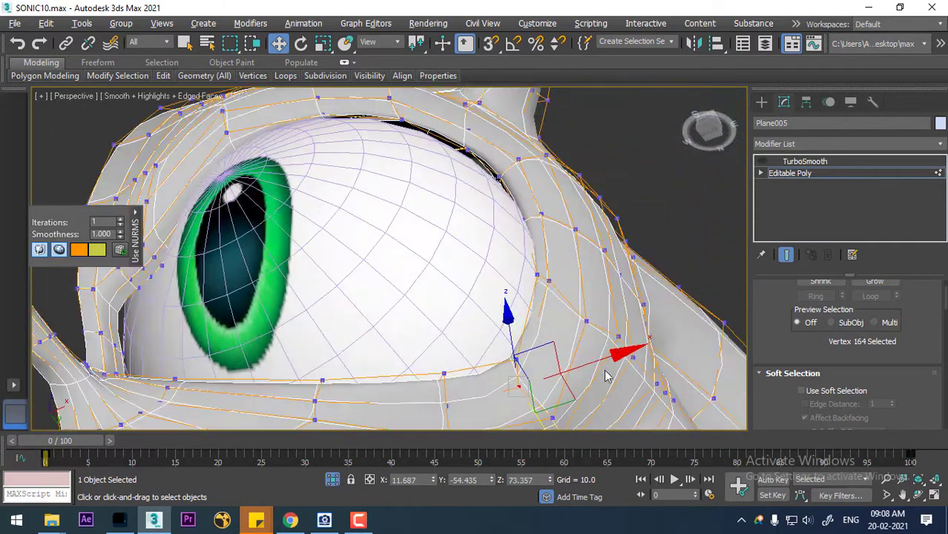
{"action": "left_click_drag", "start_coordinate": [614, 359], "coordinate": [617, 354]}
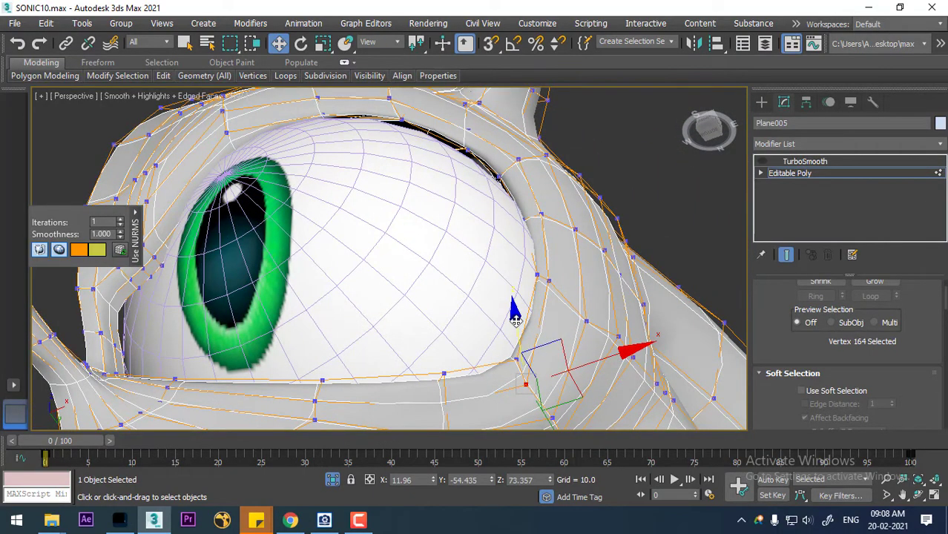
{"action": "middle_click_drag", "start_coordinate": [530, 298], "coordinate": [483, 192], "text": "alt"}
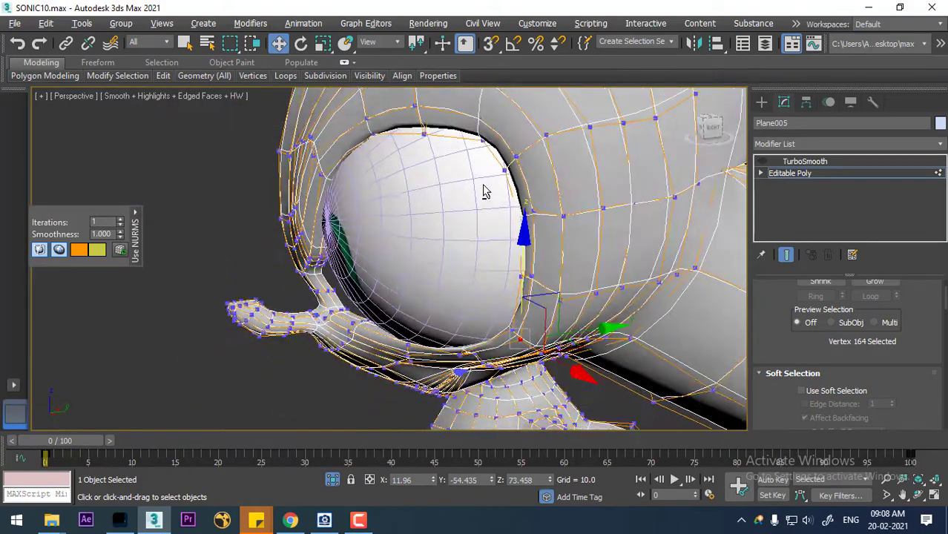
Move the upper outer second-loop vertex along Y to about -57.40 and along X to about 12.56
{"action": "left_click", "coordinate": [481, 119]}
{"action": "middle_click_drag", "start_coordinate": [481, 119], "coordinate": [573, 161], "text": "alt"}
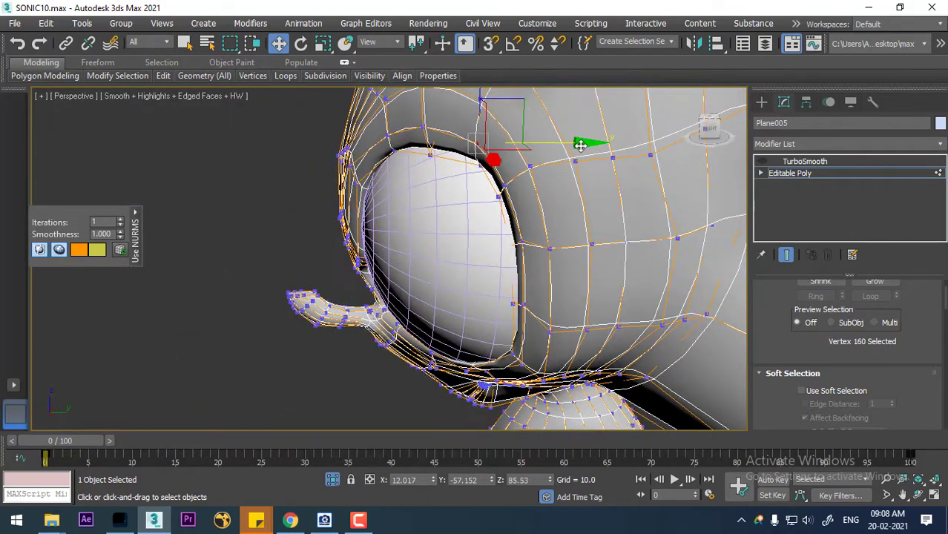
{"action": "left_click_drag", "start_coordinate": [581, 145], "coordinate": [575, 144]}
{"action": "middle_click_drag", "start_coordinate": [559, 171], "coordinate": [597, 167], "text": "alt"}
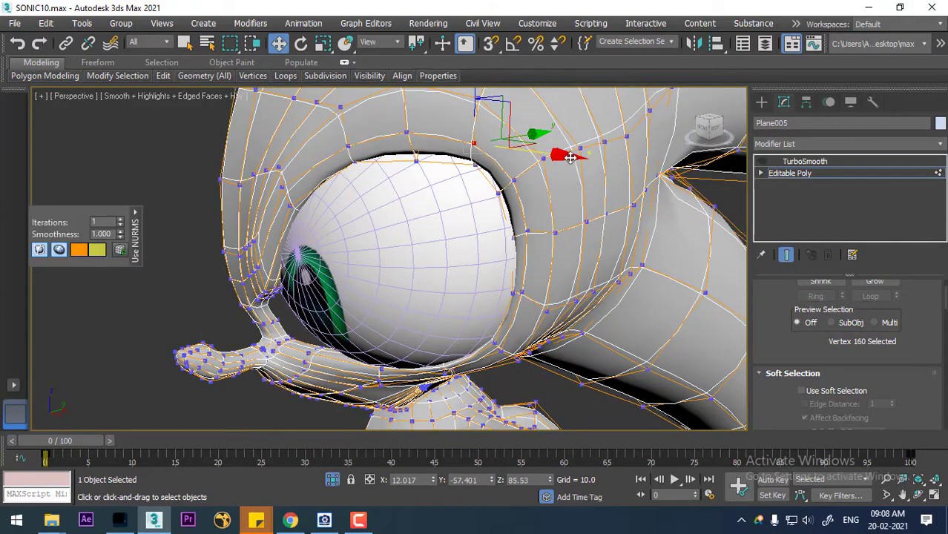
{"action": "left_click_drag", "start_coordinate": [570, 157], "coordinate": [579, 160]}
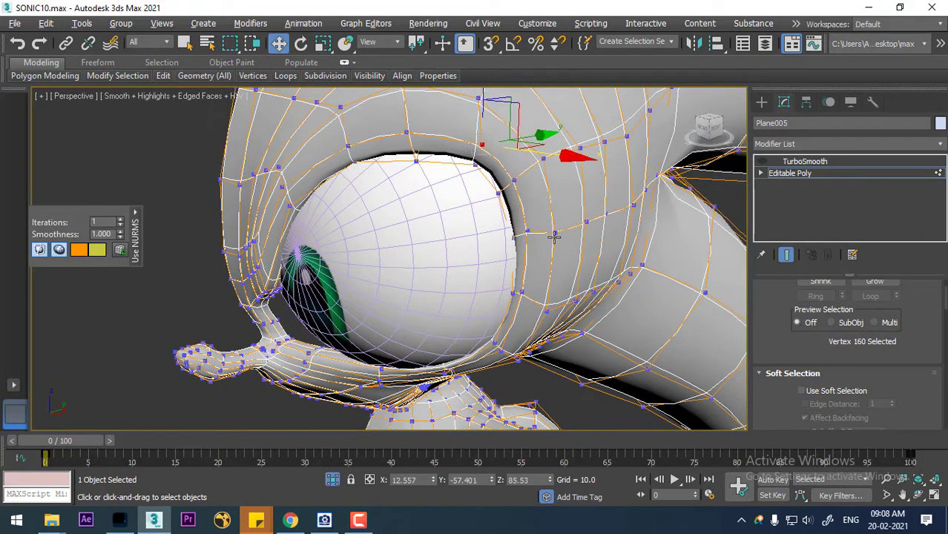
Select the four vertices on the narrow strip above the nose and move them along Y to about -61.30
{"action": "middle_click_drag", "start_coordinate": [580, 160], "coordinate": [271, 333], "text": "alt"}
{"action": "left_click_drag", "start_coordinate": [274, 322], "coordinate": [272, 324]}
{"action": "middle_click_drag", "start_coordinate": [273, 325], "coordinate": [252, 327], "text": "alt"}
{"action": "middle_click_drag", "start_coordinate": [384, 316], "coordinate": [374, 316], "text": "alt"}
{"action": "left_click_drag", "start_coordinate": [391, 313], "coordinate": [415, 316]}
{"action": "middle_click_drag", "start_coordinate": [415, 316], "coordinate": [321, 305], "text": "alt"}
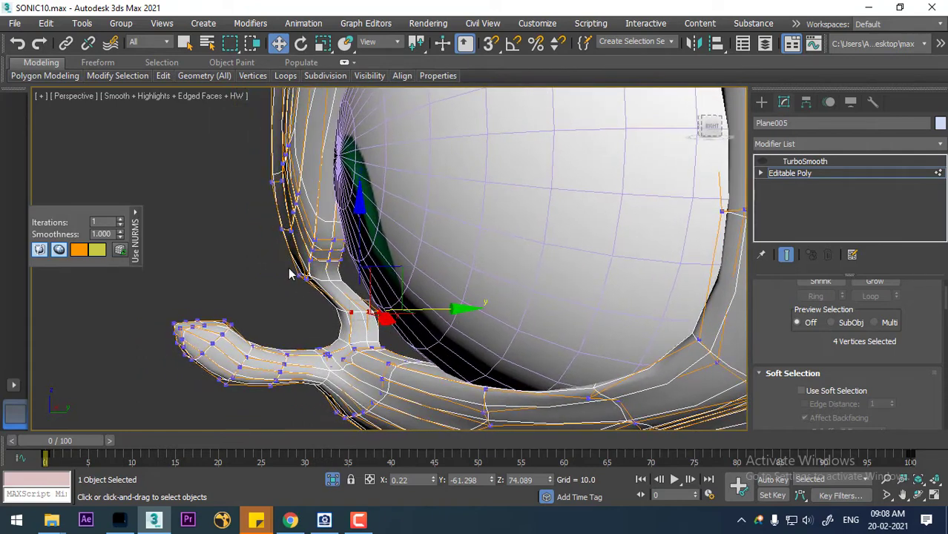
Select the strip vertices just above those and enable soft selection with a falloff of 2.849
{"action": "left_click_drag", "start_coordinate": [353, 288], "coordinate": [354, 290]}
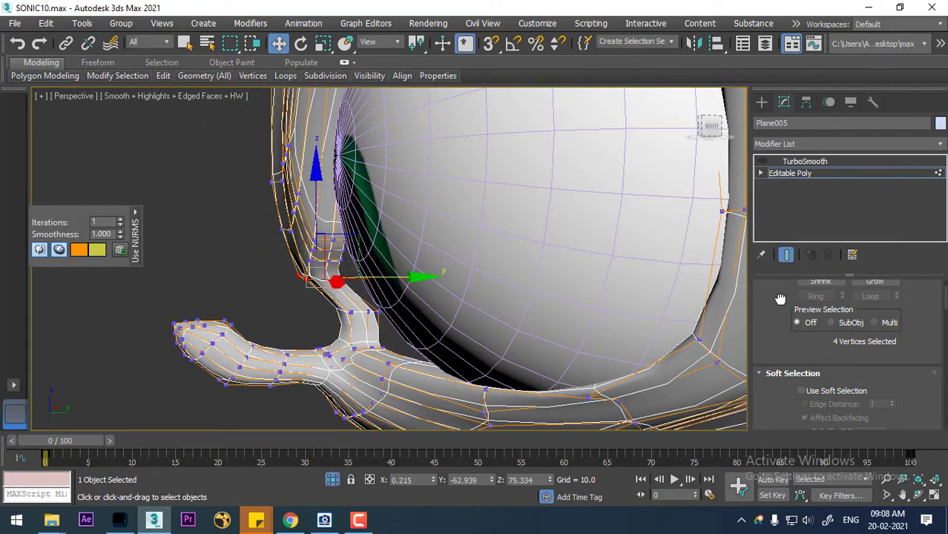
{"action": "scroll", "coordinate": [781, 299], "scroll_direction": "down", "scroll_amount": 3}
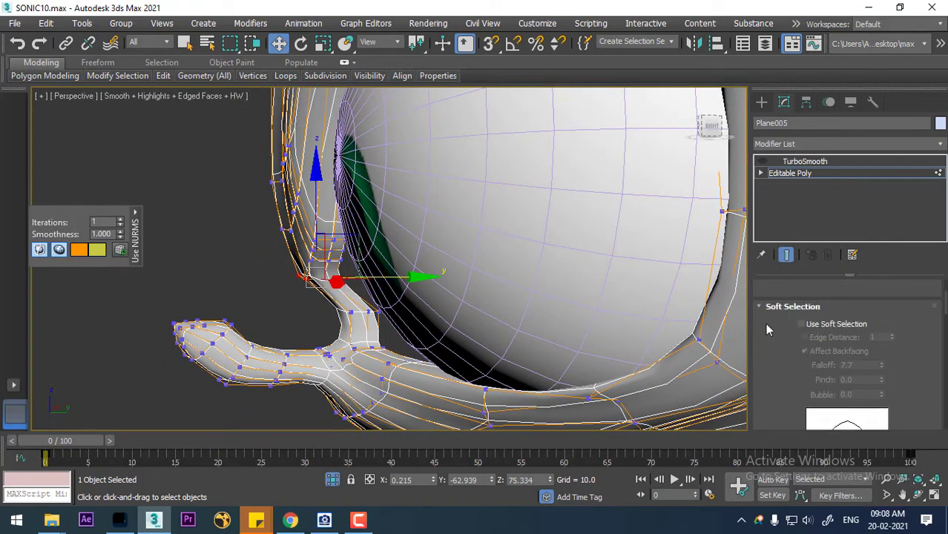
{"action": "left_click", "coordinate": [836, 326]}
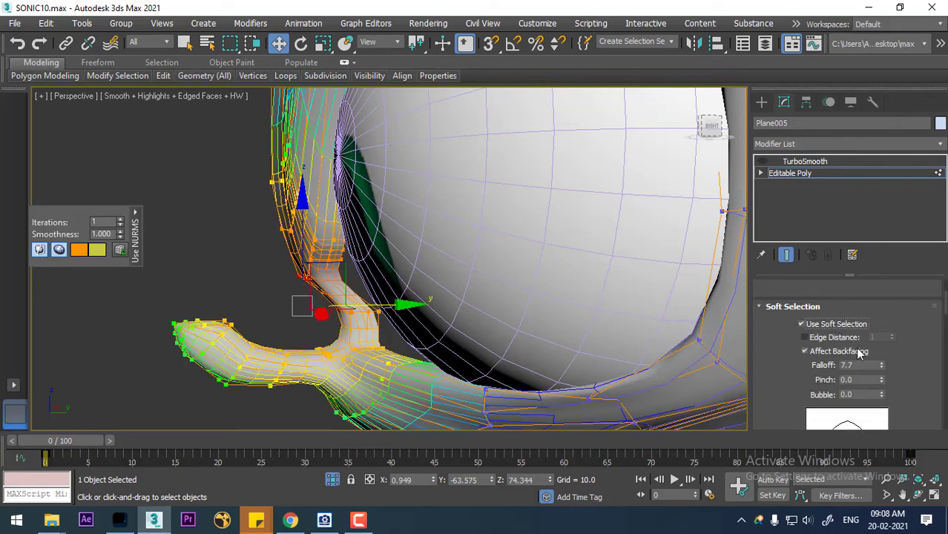
{"action": "left_click_drag", "start_coordinate": [882, 368], "coordinate": [869, 410]}
Move the strip vertices at the socket's inner corner along Y toward the eye sphere with soft selection
{"action": "middle_click_drag", "start_coordinate": [442, 340], "coordinate": [430, 288], "text": "alt"}
{"action": "left_click_drag", "start_coordinate": [429, 288], "coordinate": [442, 289]}
{"action": "mouse_move", "coordinate": [442, 289]}
{"action": "middle_mouse_down", "text": "alt"}
{"action": "mouse_move", "coordinate": [431, 277]}
{"action": "mouse_move", "coordinate": [435, 294]}
{"action": "middle_mouse_up", "text": "alt"}
{"action": "left_click_drag", "start_coordinate": [432, 304], "coordinate": [445, 308]}
{"action": "middle_click_drag", "start_coordinate": [446, 309], "coordinate": [393, 347], "text": "alt"}
Select the vertices where the strip meets the nose and move them toward the eye sphere to about Y -59.68 and Z 73.03
{"action": "left_click", "coordinate": [385, 359]}
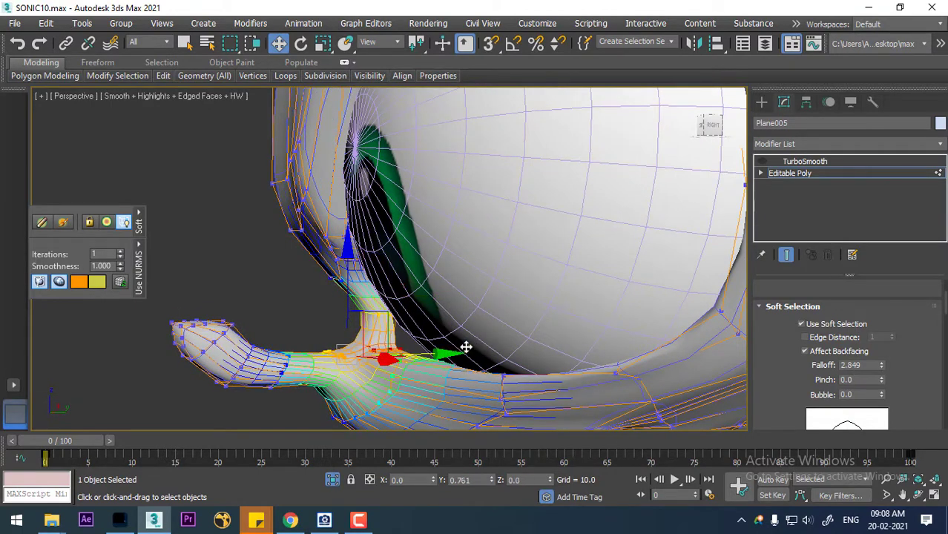
{"action": "middle_click_drag", "start_coordinate": [464, 347], "coordinate": [630, 331], "text": "alt"}
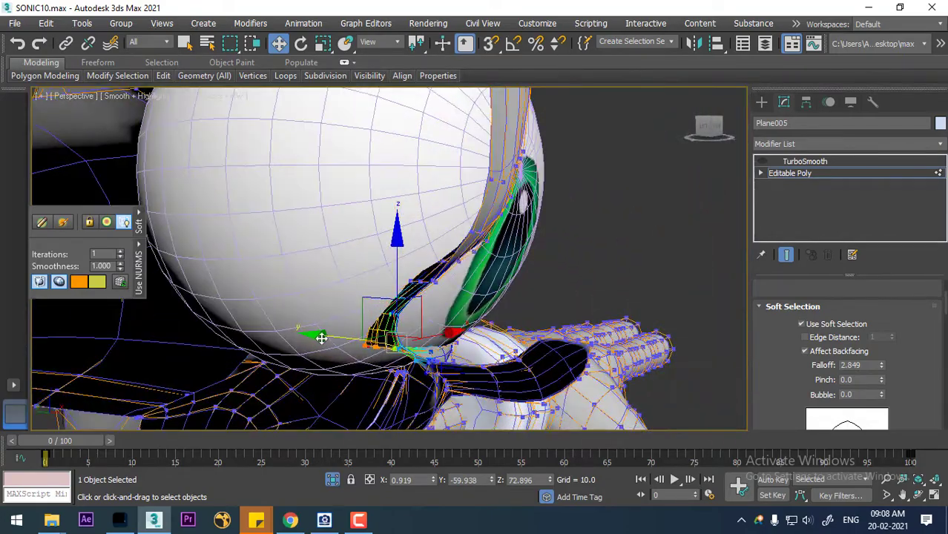
{"action": "middle_click_drag", "start_coordinate": [316, 343], "coordinate": [267, 325], "text": "alt"}
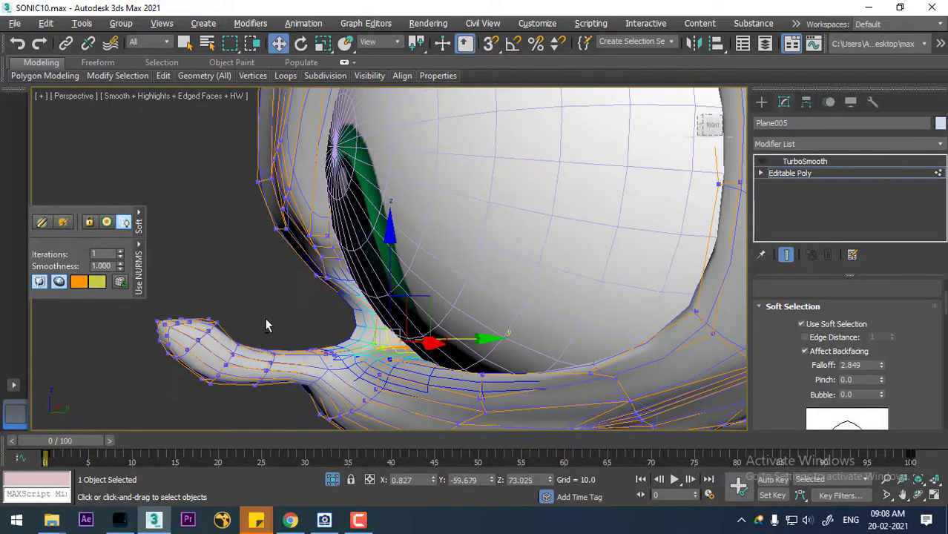
{"action": "middle_click_drag", "start_coordinate": [358, 305], "coordinate": [398, 324], "text": "alt"}
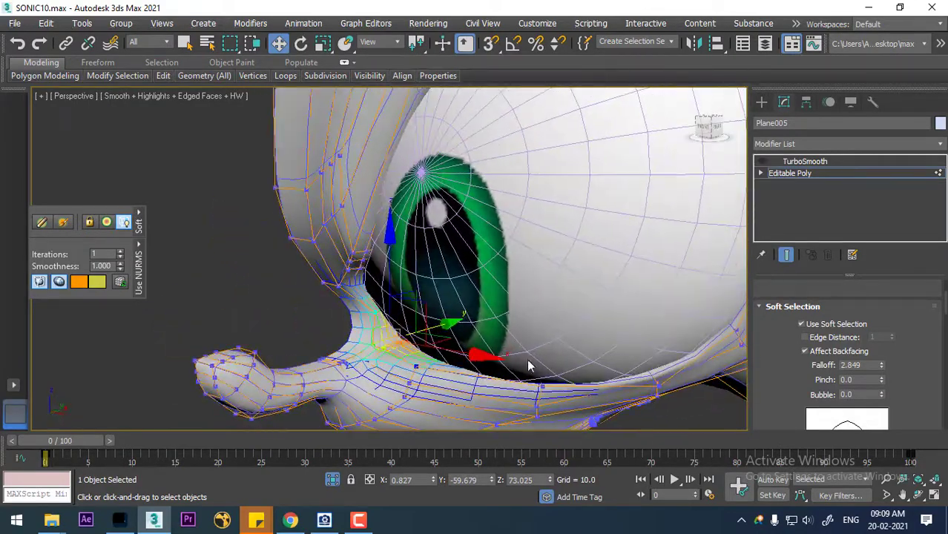
{"action": "middle_click_drag", "start_coordinate": [529, 364], "coordinate": [525, 308], "text": "alt"}
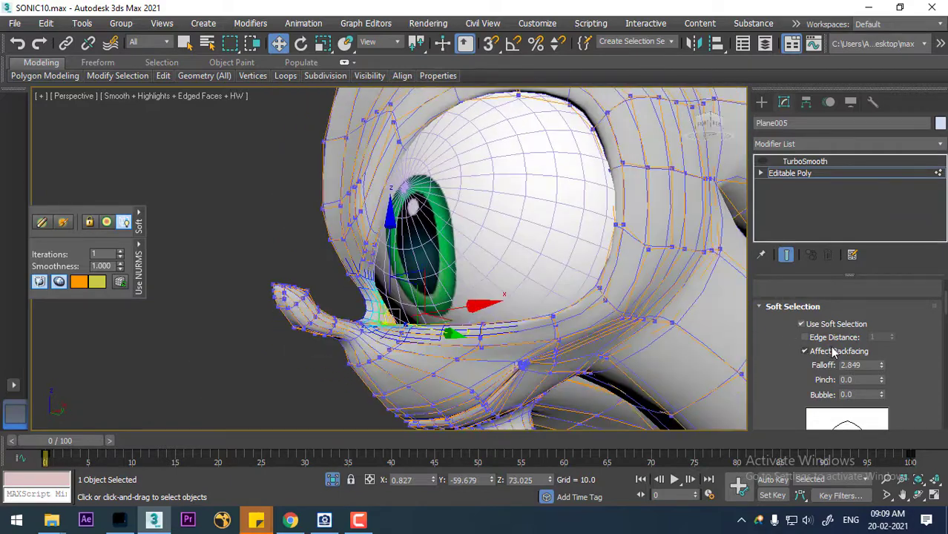
Turn off soft selection and leave vertex editing, with edged faces hidden to check the smoothed eye socket
{"action": "left_click", "coordinate": [839, 329]}
{"action": "right_click", "coordinate": [347, 269]}
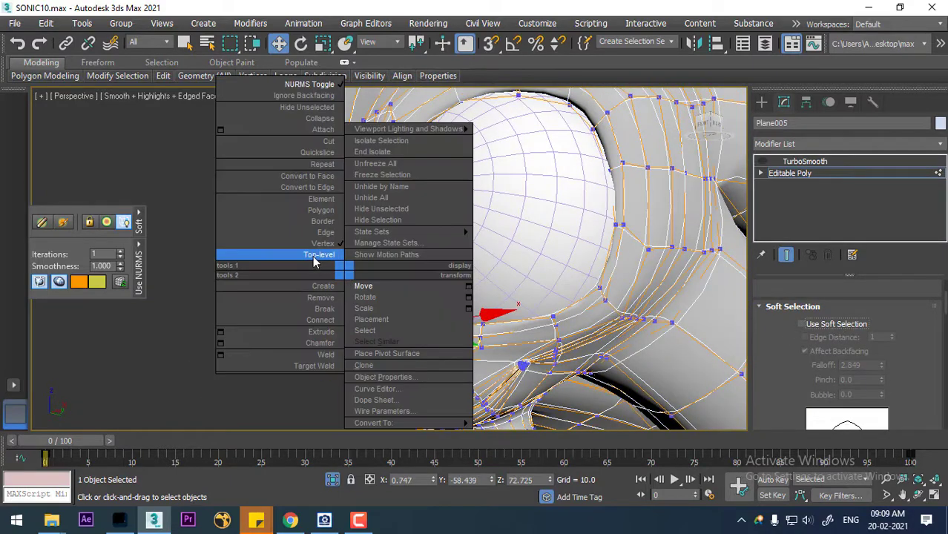
{"action": "left_click", "coordinate": [327, 256]}
{"action": "middle_click_drag", "start_coordinate": [327, 256], "coordinate": [353, 312], "text": "alt"}
{"action": "key", "text": "F4"}
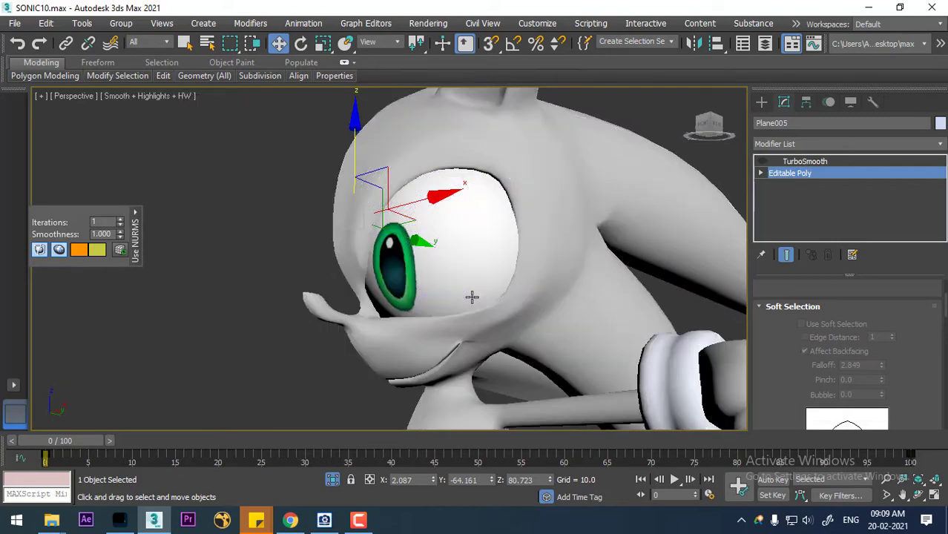
{"action": "scroll", "coordinate": [470, 296], "scroll_direction": "down", "scroll_amount": 5}
{"action": "middle_click_drag", "start_coordinate": [469, 297], "coordinate": [513, 244], "text": "alt"}
{"action": "scroll", "coordinate": [572, 298], "scroll_direction": "up", "scroll_amount": 5}
{"action": "scroll", "coordinate": [549, 302], "scroll_direction": "up", "scroll_amount": 2}
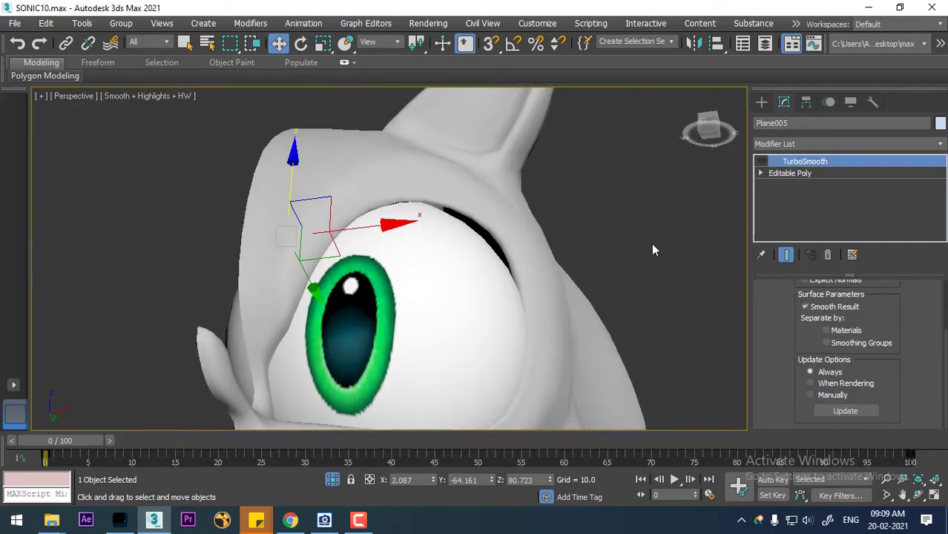
Start saving the scene as a new file
{"action": "key", "text": "ctrl+shift+s"}
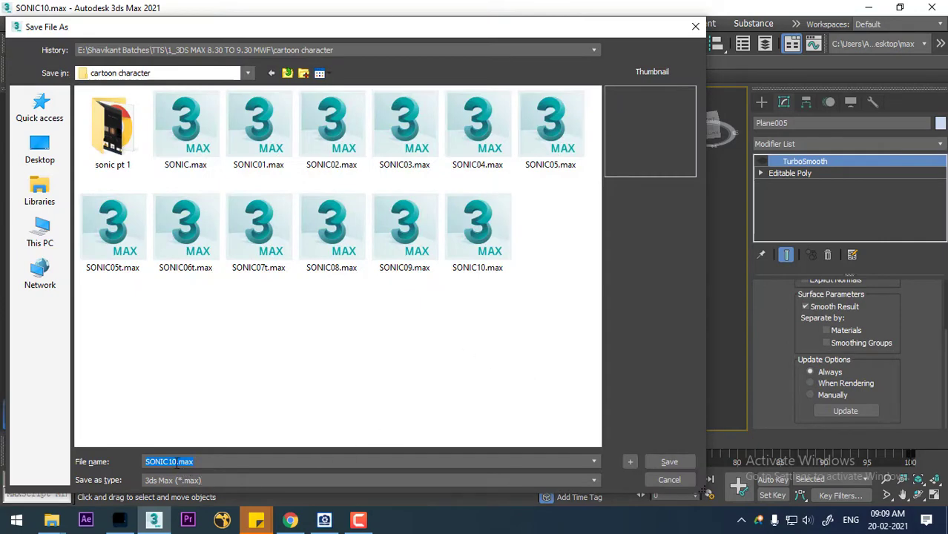
Save the scene as a new incremental file named SONIC10.1.max
{"action": "type", "text": "1."}
{"action": "key", "text": "Return"}
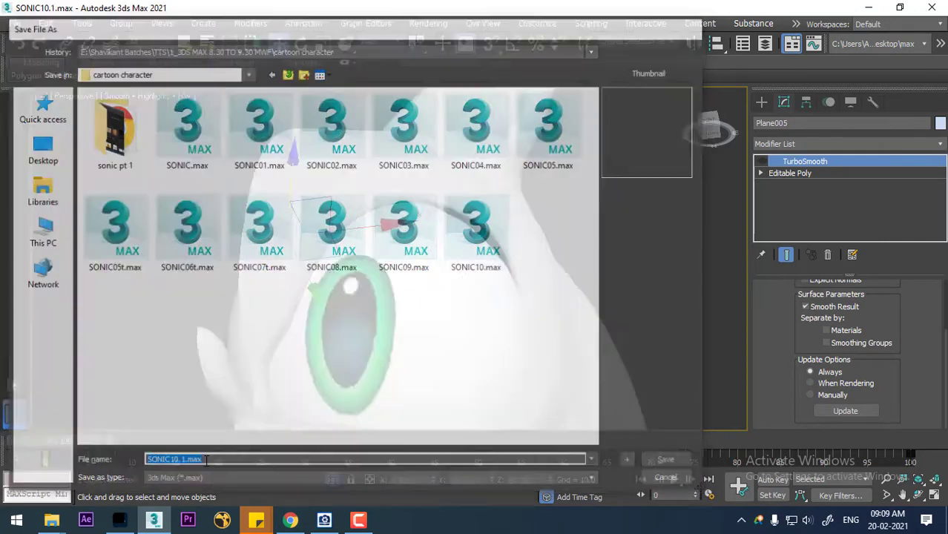
Display edged faces and enter vertex editing at the Editable Poly level of the Plane005 head mesh, beneath TurboSmooth
{"action": "mouse_move", "coordinate": [518, 309]}
{"action": "middle_mouse_down", "text": "alt"}
{"action": "mouse_move", "coordinate": [478, 320]}
{"action": "mouse_move", "coordinate": [496, 206]}
{"action": "mouse_move", "coordinate": [479, 254]}
{"action": "mouse_move", "coordinate": [478, 373]}
{"action": "mouse_move", "coordinate": [521, 326]}
{"action": "mouse_move", "coordinate": [493, 353]}
{"action": "mouse_move", "coordinate": [519, 309]}
{"action": "middle_mouse_up", "text": "alt"}
{"action": "left_click", "coordinate": [787, 174]}
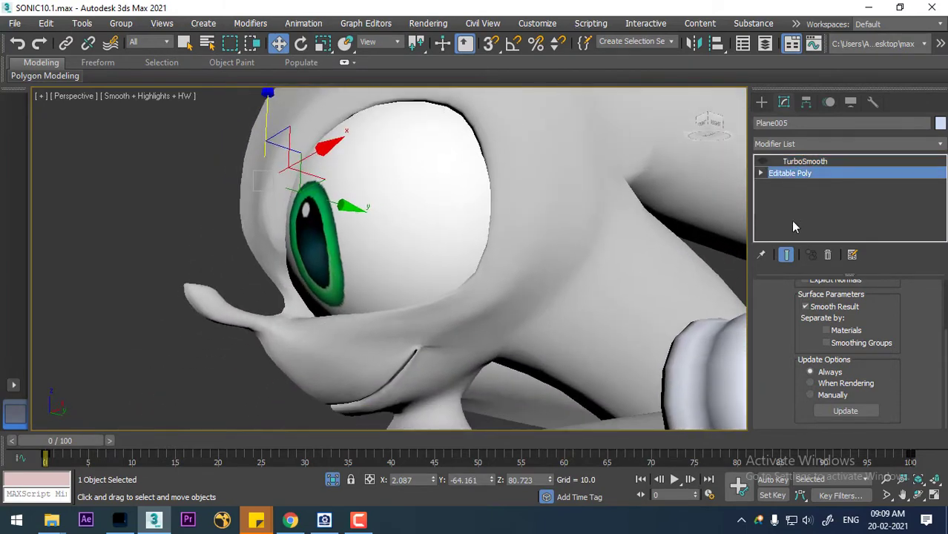
{"action": "left_click", "coordinate": [762, 161]}
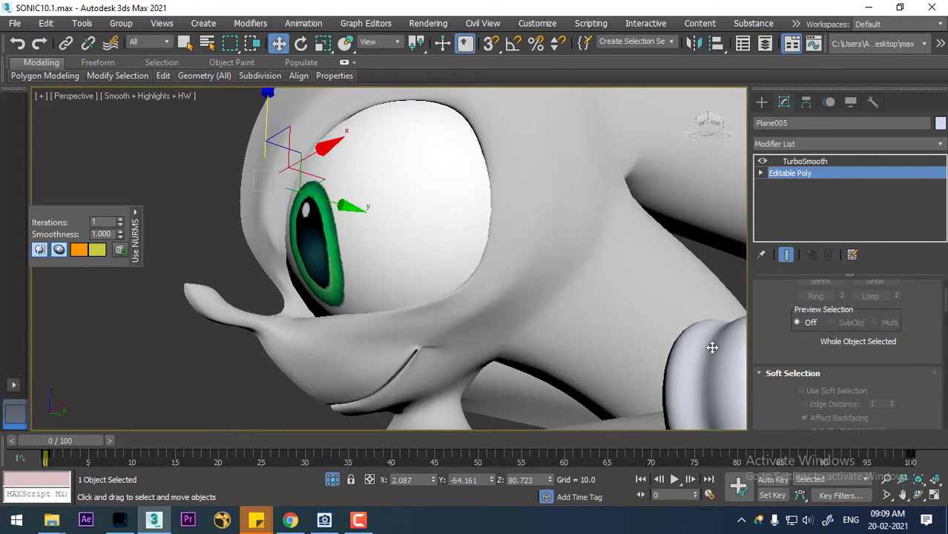
{"action": "middle_click_drag", "start_coordinate": [489, 343], "coordinate": [524, 344], "text": "alt"}
{"action": "key", "text": "F4"}
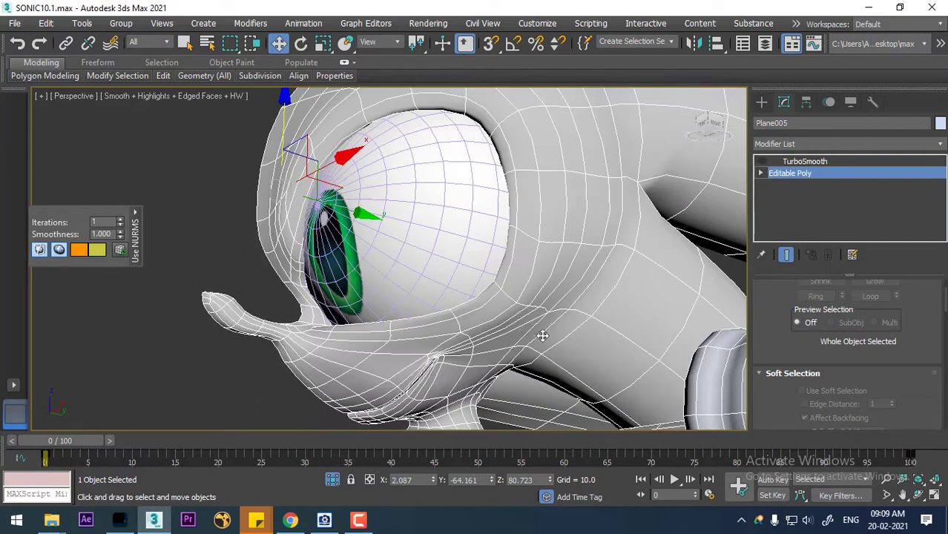
{"action": "left_click", "coordinate": [761, 173]}
{"action": "left_click", "coordinate": [788, 185]}
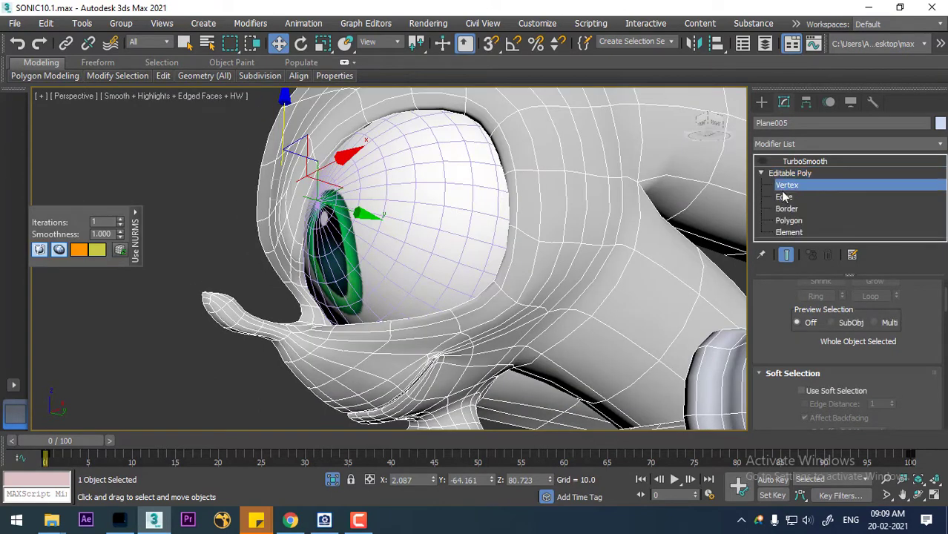
Set the vertex movement constraint to Edge and slide the cheek vertex above the mouth corner along its edge
{"action": "middle_click_drag", "start_coordinate": [523, 334], "coordinate": [604, 271], "text": "alt"}
{"action": "left_click", "coordinate": [590, 201]}
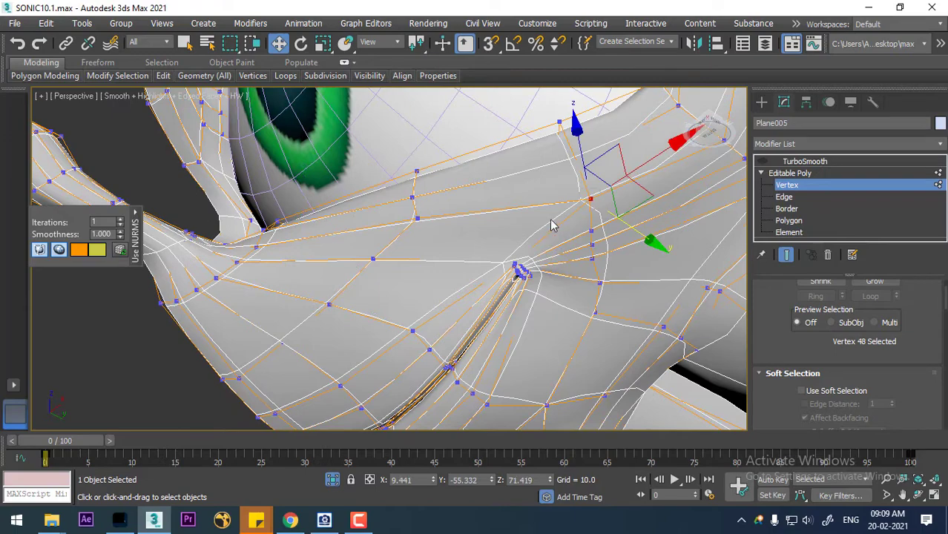
{"action": "middle_click_drag", "start_coordinate": [547, 292], "coordinate": [524, 221]}
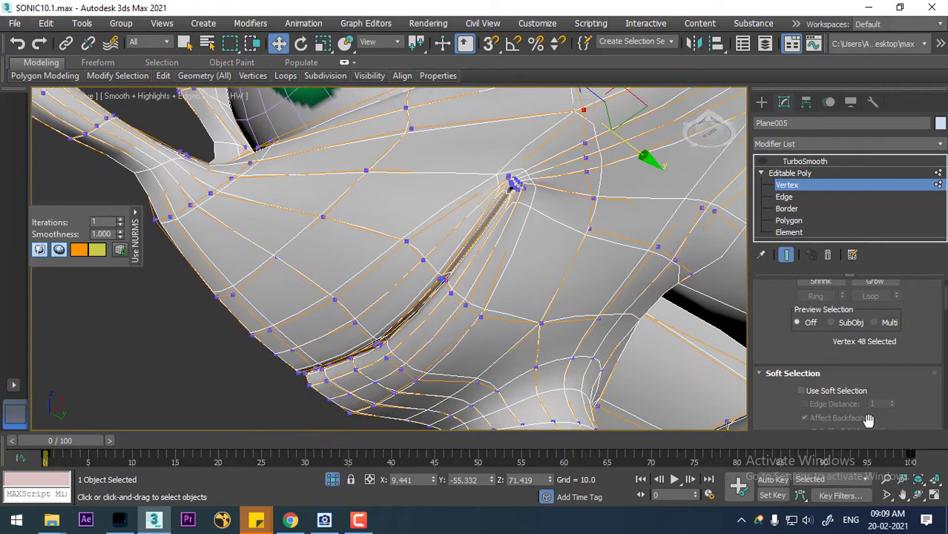
{"action": "scroll", "coordinate": [903, 386], "scroll_direction": "down", "scroll_amount": 10}
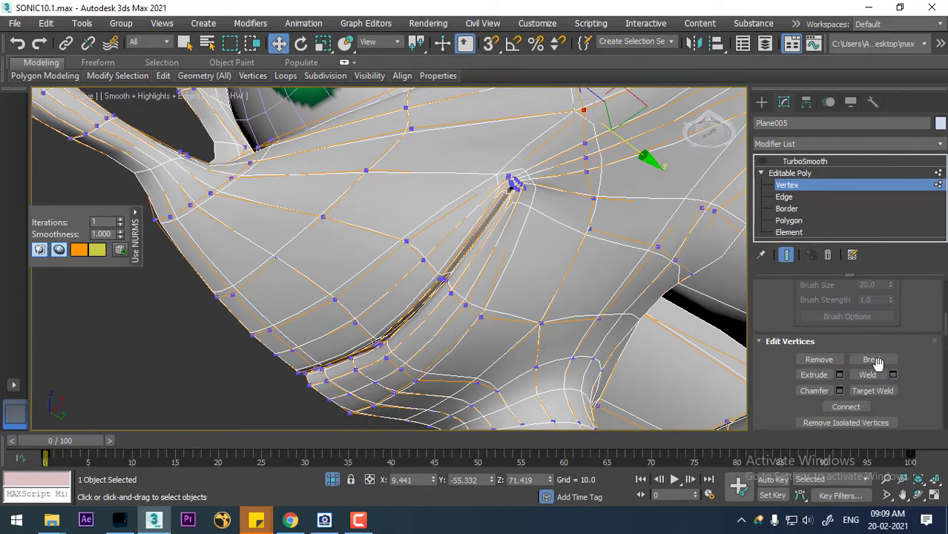
{"action": "scroll", "coordinate": [874, 378], "scroll_direction": "down", "scroll_amount": 2}
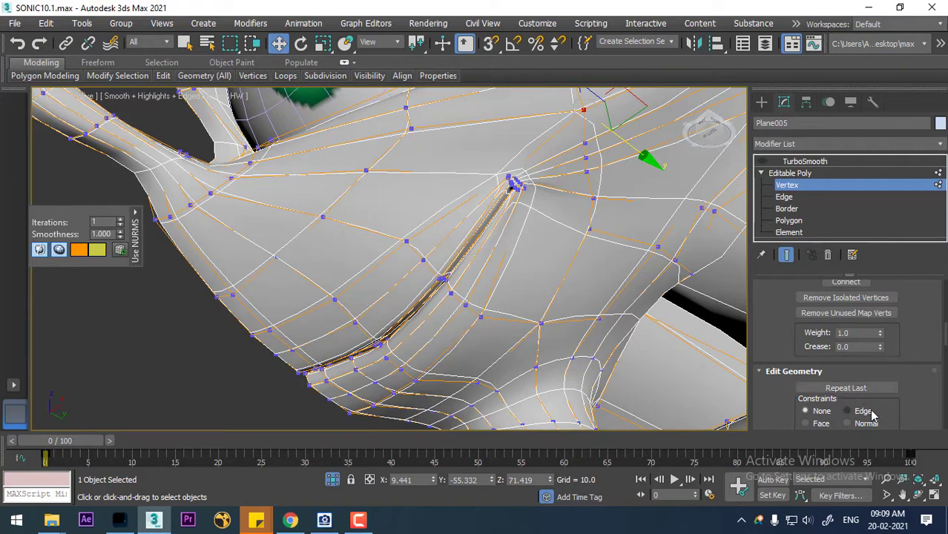
{"action": "middle_click_drag", "start_coordinate": [521, 225], "coordinate": [498, 287]}
{"action": "left_click_drag", "start_coordinate": [642, 116], "coordinate": [578, 256]}
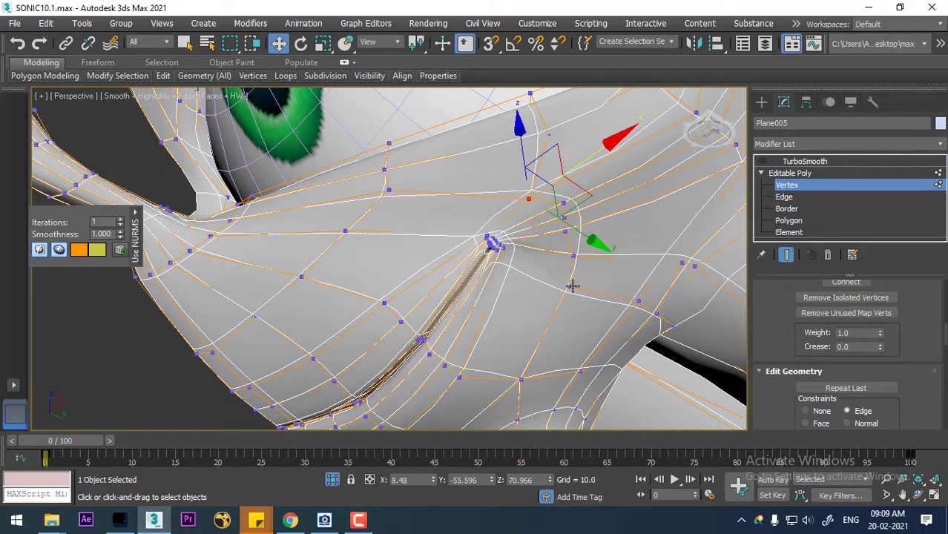
Slide the cheek vertex below the mouth corner along its edge to even out the surrounding edge loop
{"action": "left_click", "coordinate": [572, 286]}
{"action": "middle_click_drag", "start_coordinate": [573, 286], "coordinate": [586, 266], "text": "alt"}
{"action": "left_click_drag", "start_coordinate": [650, 225], "coordinate": [608, 257]}
{"action": "middle_click_drag", "start_coordinate": [608, 257], "coordinate": [524, 279], "text": "alt"}
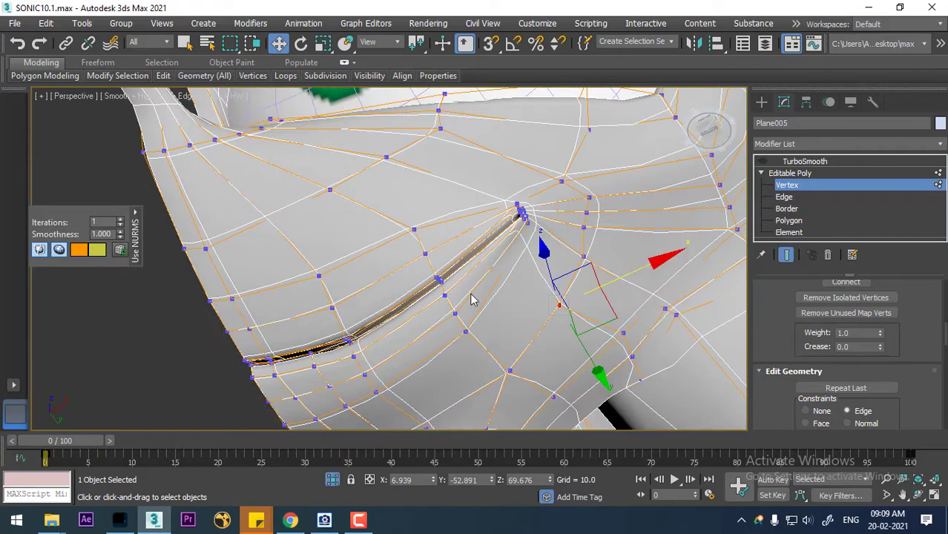
Readjust the cheek vertex just above the mouth corner along its edge
{"action": "middle_click_drag", "start_coordinate": [382, 311], "coordinate": [542, 213], "text": "alt"}
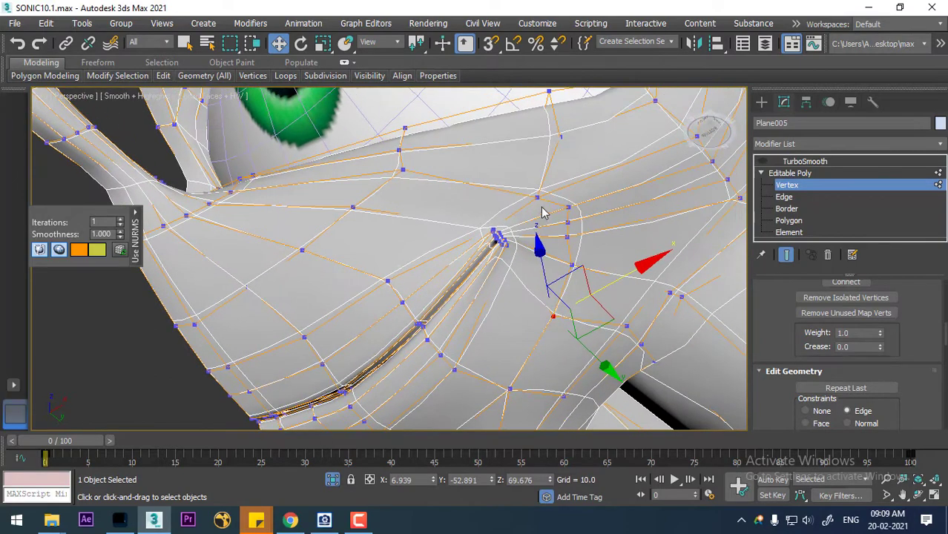
{"action": "left_click", "coordinate": [535, 196]}
{"action": "left_click_drag", "start_coordinate": [623, 140], "coordinate": [620, 167]}
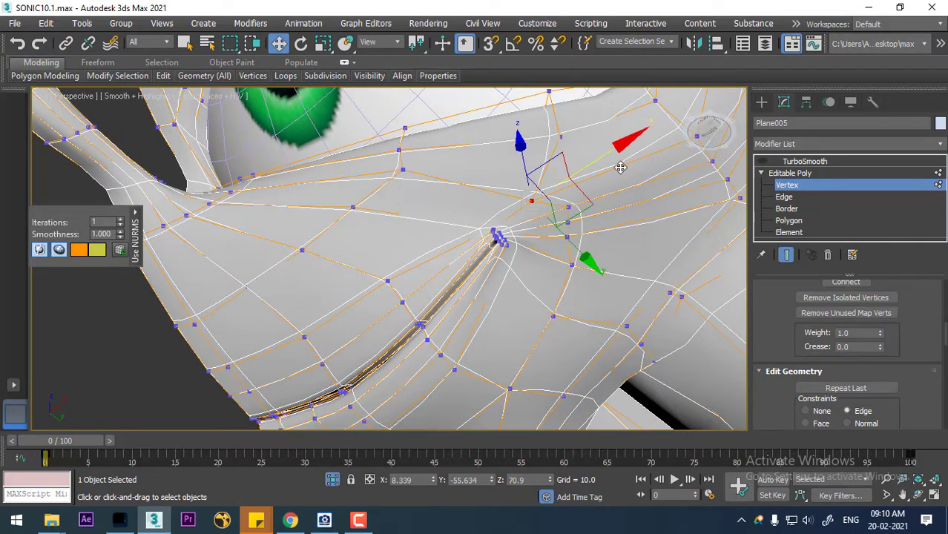
{"action": "mouse_move", "coordinate": [594, 265]}
{"action": "left_mouse_down"}
{"action": "mouse_move", "coordinate": [564, 256]}
{"action": "mouse_move", "coordinate": [615, 289]}
{"action": "mouse_move", "coordinate": [601, 256]}
{"action": "left_mouse_up"}
Slide the cheek vertices beside the mouth corner outward along their edges to round the loop, checking from below
{"action": "mouse_move", "coordinate": [569, 226]}
{"action": "left_mouse_down"}
{"action": "mouse_move", "coordinate": [642, 184]}
{"action": "mouse_move", "coordinate": [603, 237]}
{"action": "mouse_move", "coordinate": [649, 215]}
{"action": "mouse_move", "coordinate": [667, 181]}
{"action": "left_mouse_up"}
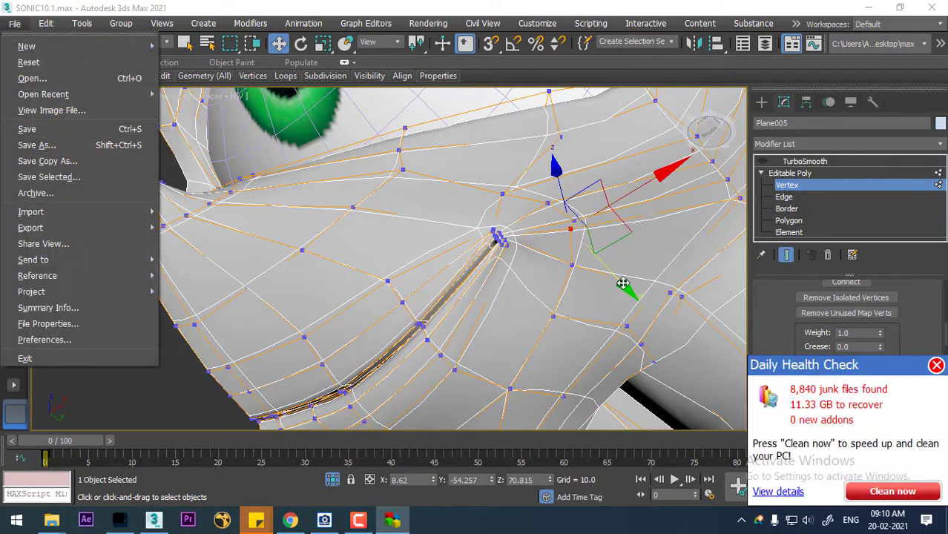
{"action": "mouse_move", "coordinate": [573, 239]}
{"action": "left_mouse_down"}
{"action": "mouse_move", "coordinate": [648, 216]}
{"action": "mouse_move", "coordinate": [660, 189]}
{"action": "left_mouse_up"}
{"action": "middle_click_drag", "start_coordinate": [567, 268], "coordinate": [630, 266], "text": "alt"}
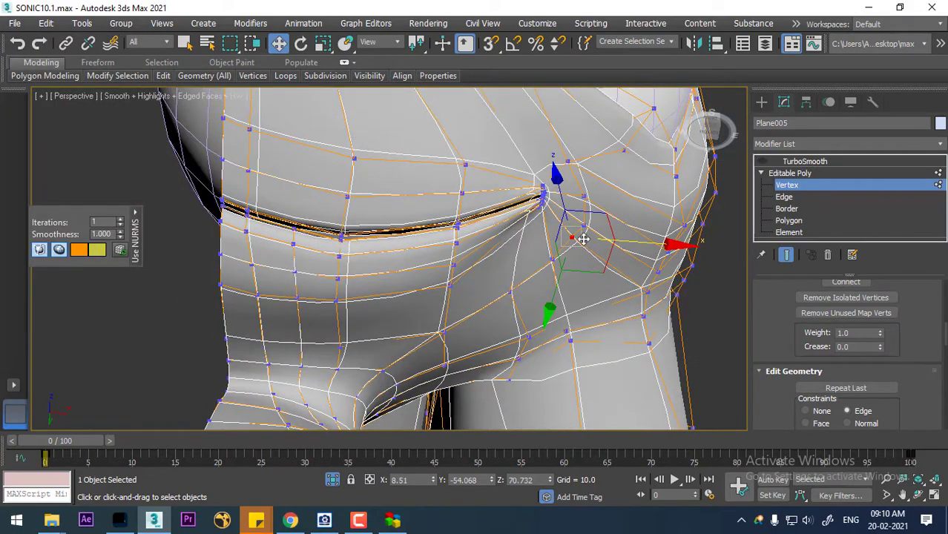
{"action": "left_click_drag", "start_coordinate": [576, 238], "coordinate": [582, 239]}
{"action": "middle_click_drag", "start_coordinate": [583, 239], "coordinate": [435, 290], "text": "alt"}
{"action": "scroll", "coordinate": [435, 289], "scroll_direction": "up", "scroll_amount": 8}
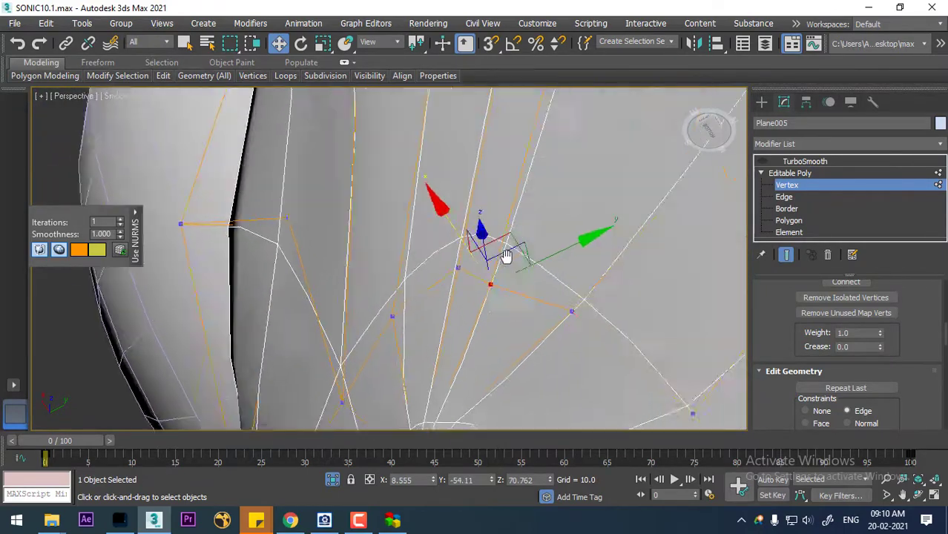
{"action": "left_click_drag", "start_coordinate": [401, 288], "coordinate": [422, 273]}
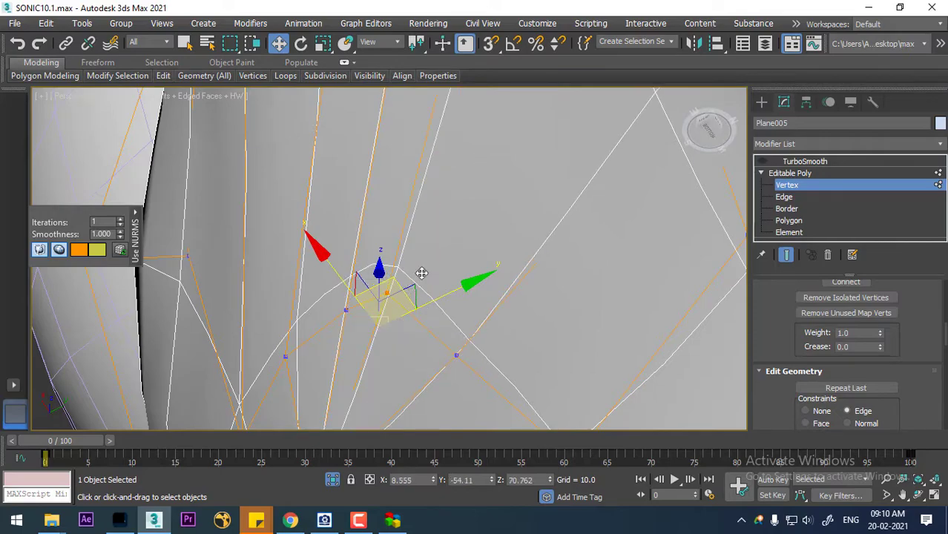
Raise the topmost vertex of the tight cluster at the mouth corner slightly along Z
{"action": "middle_click_drag", "start_coordinate": [469, 297], "coordinate": [540, 356], "text": "alt"}
{"action": "scroll", "coordinate": [445, 311], "scroll_direction": "down", "scroll_amount": 5}
{"action": "middle_click_drag", "start_coordinate": [445, 310], "coordinate": [425, 303]}
{"action": "scroll", "coordinate": [438, 324], "scroll_direction": "up", "scroll_amount": 5}
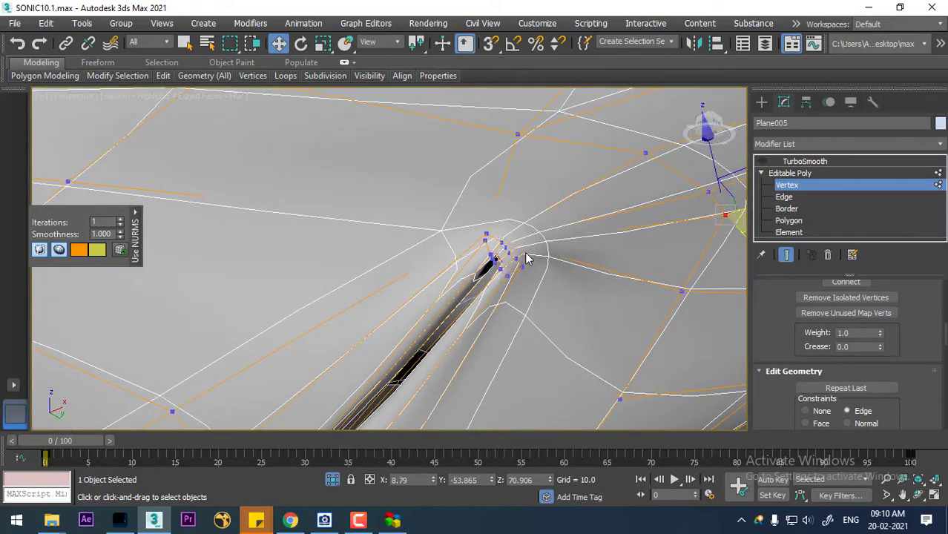
{"action": "key", "text": "F3"}
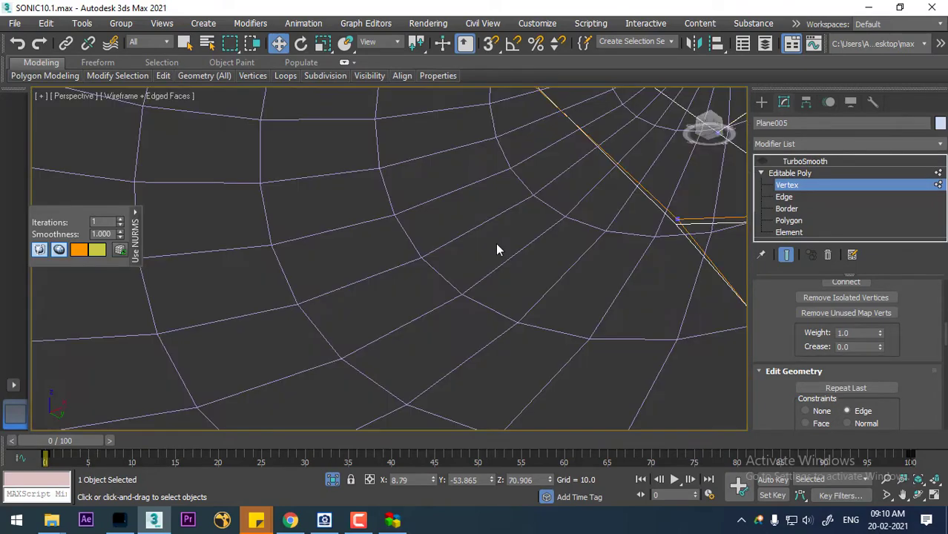
{"action": "key", "text": "F3"}
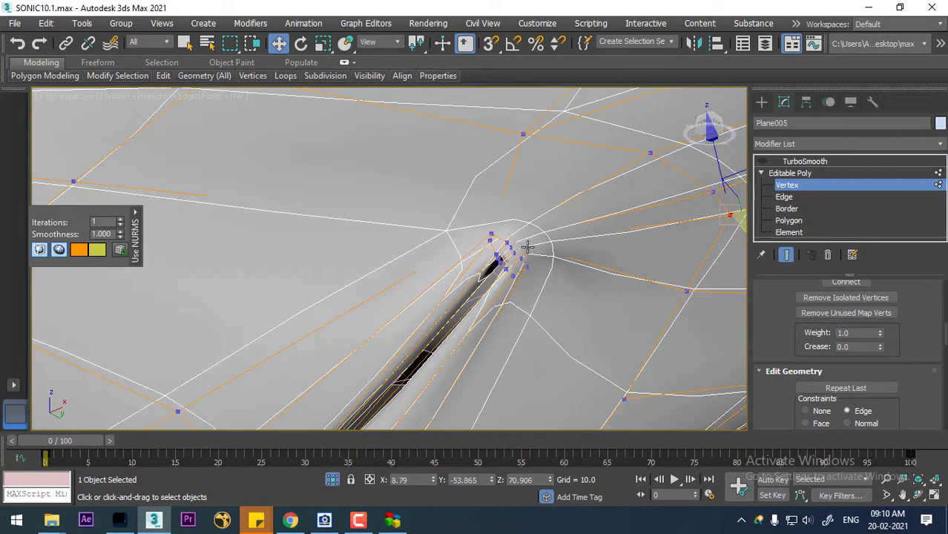
{"action": "left_click", "coordinate": [491, 234]}
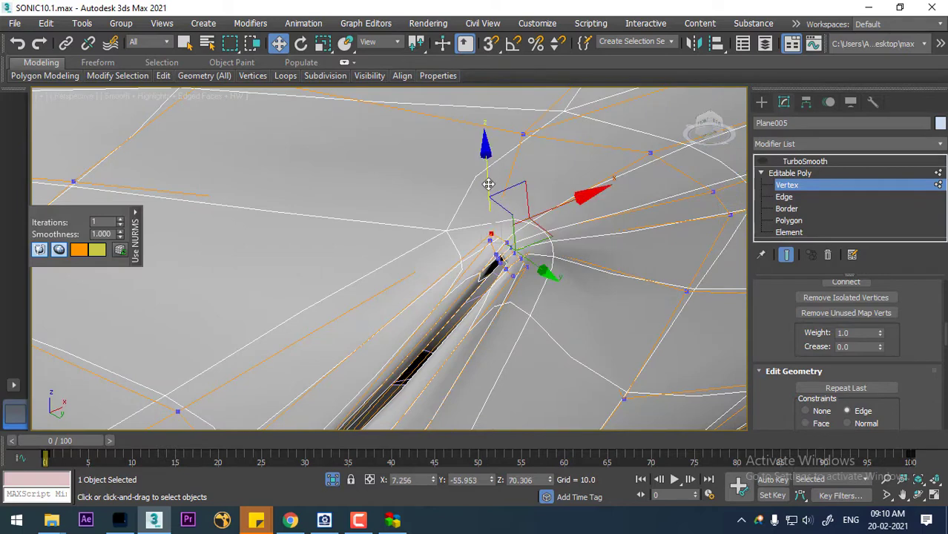
{"action": "left_click_drag", "start_coordinate": [487, 183], "coordinate": [484, 168]}
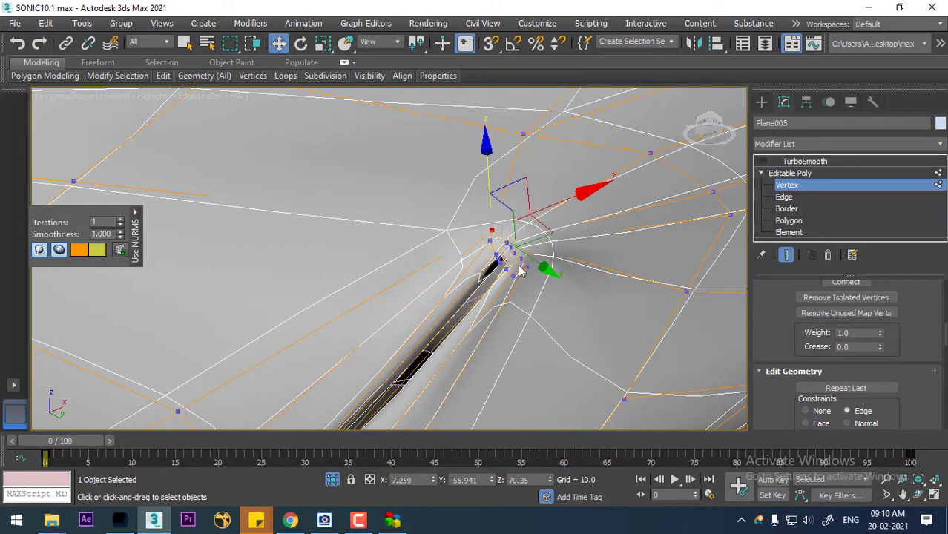
Move the outer vertices of the mouth corner cluster slightly outward along X and return the mesh to object level
{"action": "left_click_drag", "start_coordinate": [509, 246], "coordinate": [524, 261]}
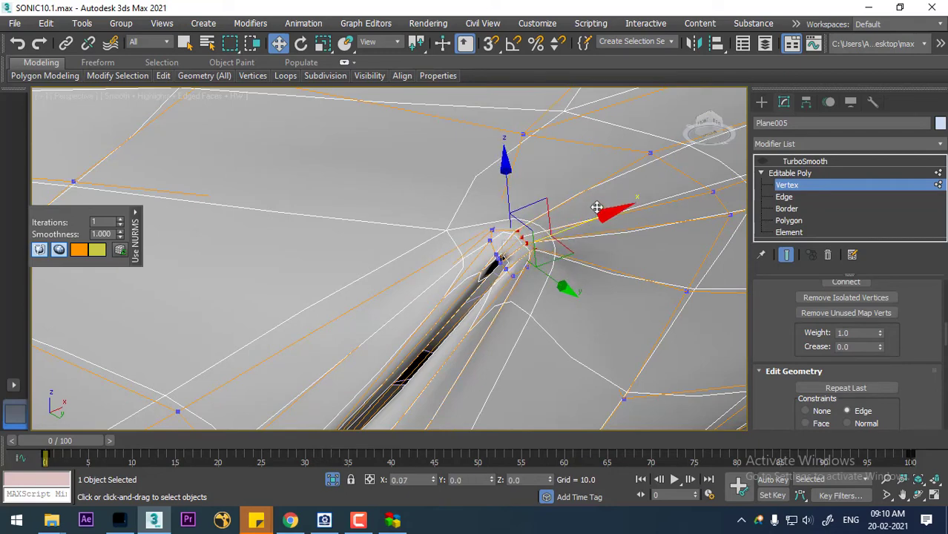
{"action": "left_click_drag", "start_coordinate": [602, 208], "coordinate": [559, 270]}
{"action": "scroll", "coordinate": [599, 250], "scroll_direction": "down", "scroll_amount": 6}
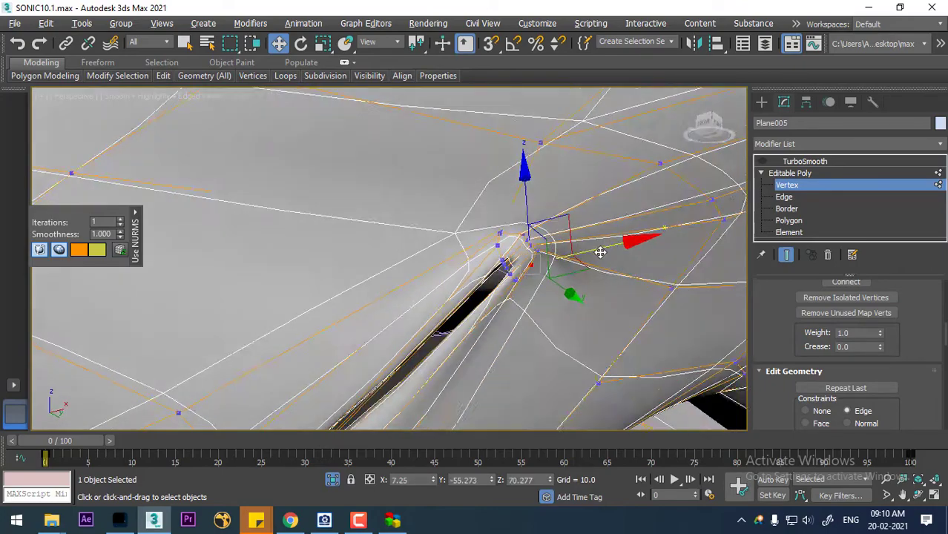
{"action": "scroll", "coordinate": [590, 269], "scroll_direction": "up", "scroll_amount": 5}
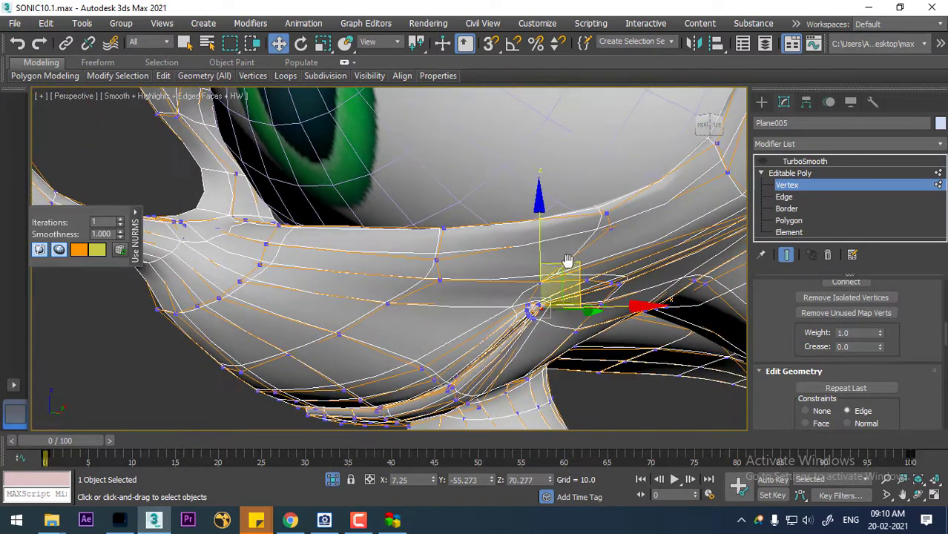
{"action": "scroll", "coordinate": [490, 300], "scroll_direction": "down", "scroll_amount": 4}
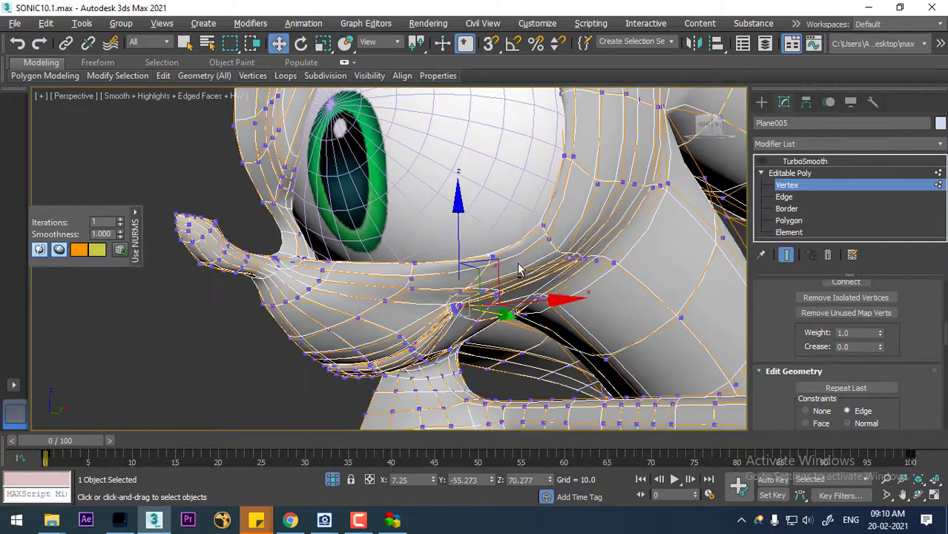
{"action": "right_click", "coordinate": [509, 269]}
{"action": "left_click", "coordinate": [476, 256]}
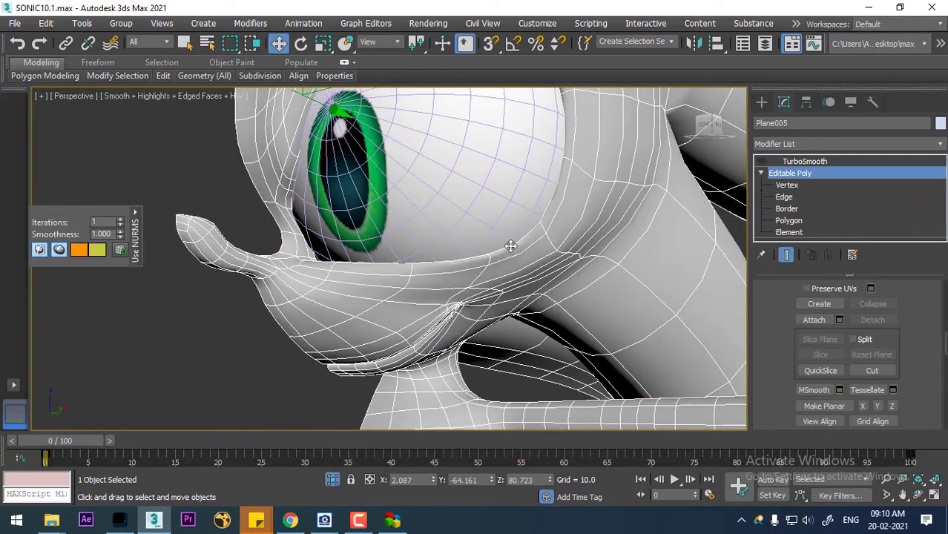
Enter vertex editing on the head mesh again and select a vertex on the face around the eye
{"action": "middle_click_drag", "start_coordinate": [510, 246], "coordinate": [579, 236], "text": "alt"}
{"action": "left_click", "coordinate": [787, 184]}
{"action": "middle_click_drag", "start_coordinate": [562, 275], "coordinate": [707, 320]}
{"action": "scroll", "coordinate": [564, 256], "scroll_direction": "up", "scroll_amount": 4}
{"action": "left_click", "coordinate": [534, 222]}
{"action": "middle_click_drag", "start_coordinate": [590, 249], "coordinate": [467, 308]}
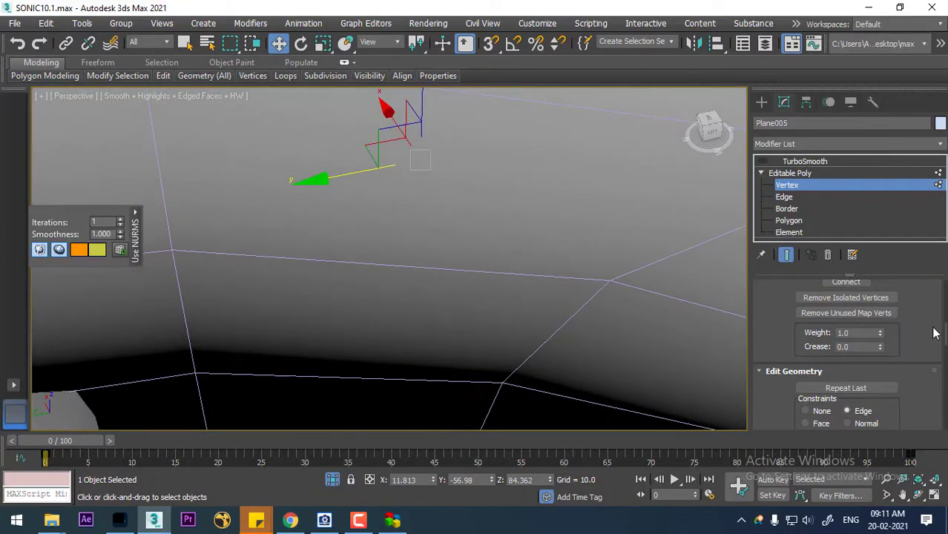
Look through the vertex editing rollouts and expand Edit Geometry to find the movement constraint options
{"action": "scroll", "coordinate": [934, 331], "scroll_direction": "down", "scroll_amount": 5}
{"action": "scroll", "coordinate": [901, 353], "scroll_direction": "down", "scroll_amount": 8}
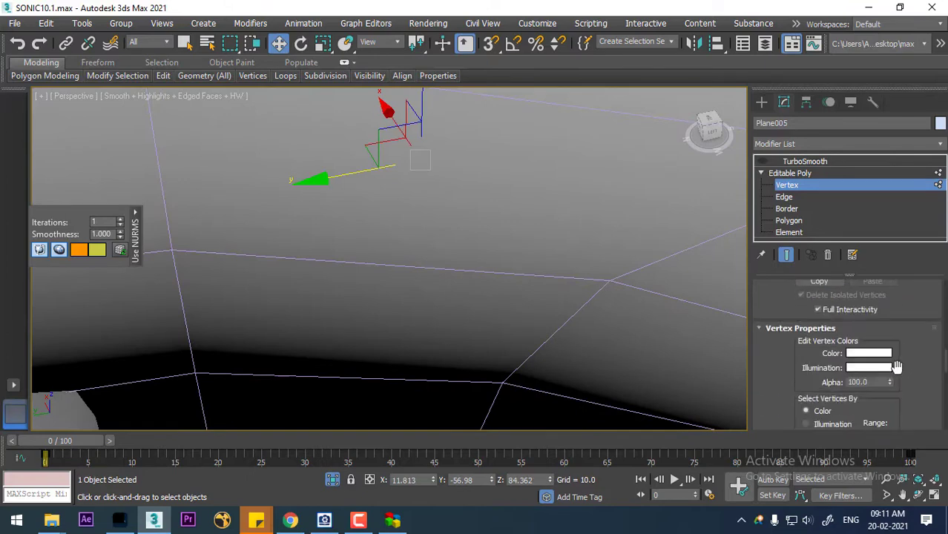
{"action": "scroll", "coordinate": [847, 376], "scroll_direction": "down", "scroll_amount": 10}
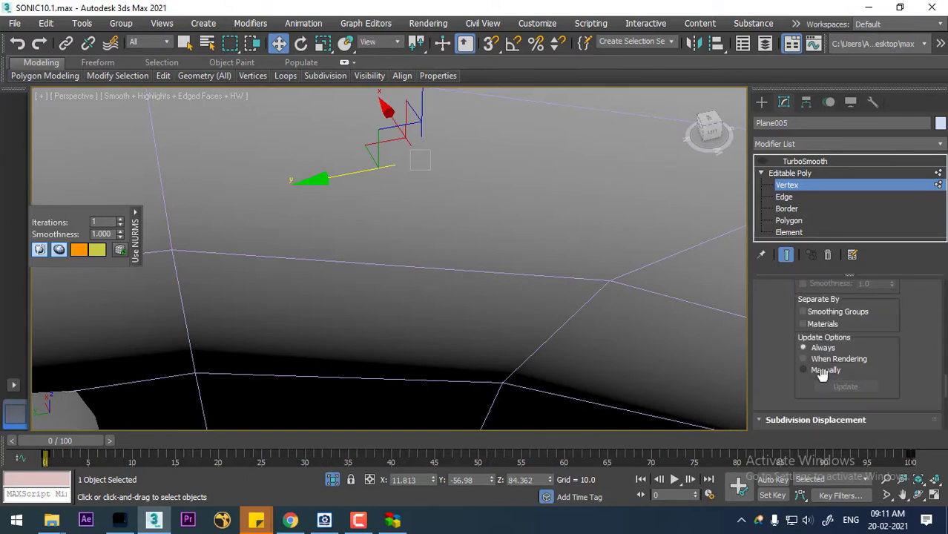
{"action": "scroll", "coordinate": [822, 378], "scroll_direction": "down", "scroll_amount": 8}
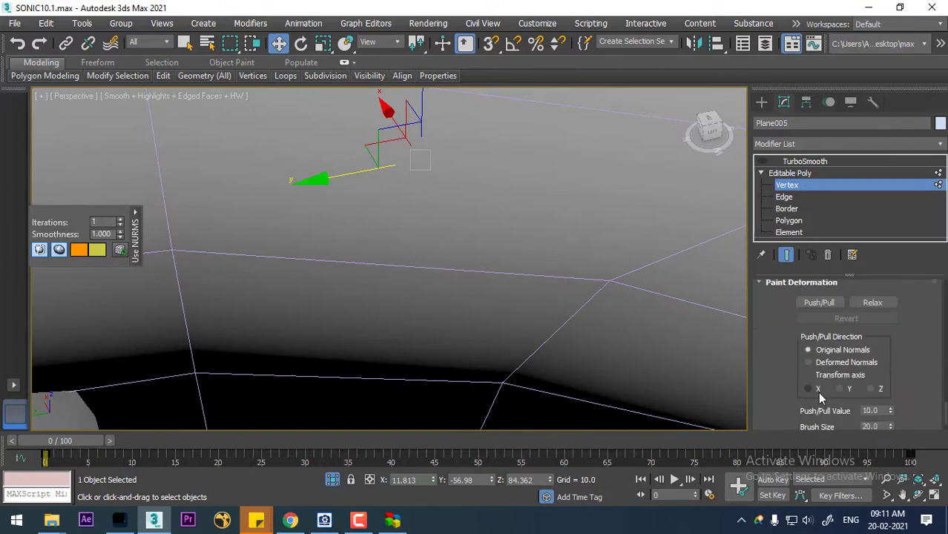
{"action": "right_click", "coordinate": [780, 325]}
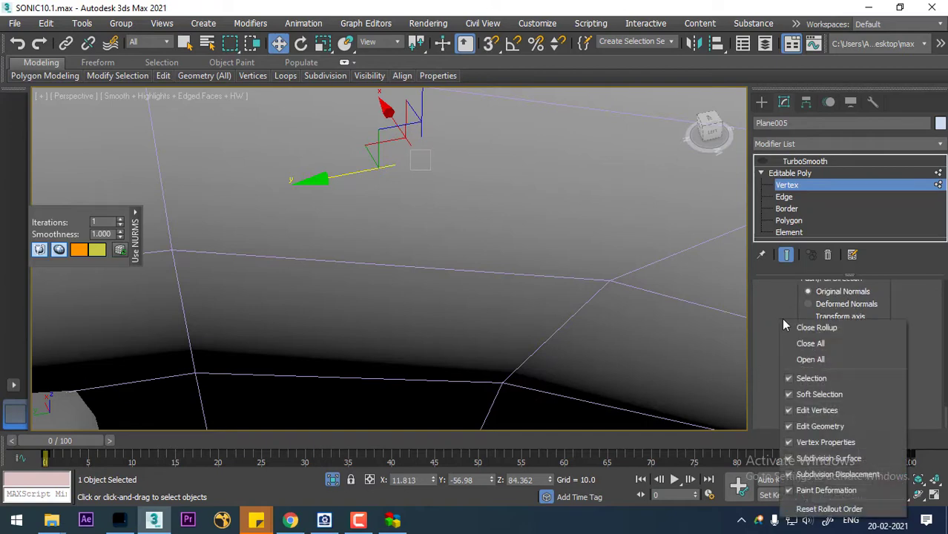
{"action": "left_click", "coordinate": [838, 426]}
{"action": "scroll", "coordinate": [912, 343], "scroll_direction": "up", "scroll_amount": 12}
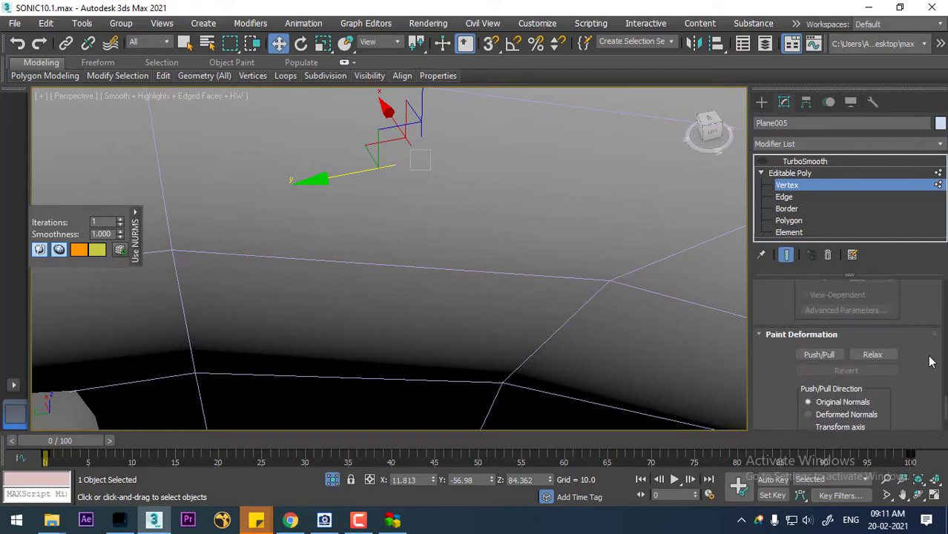
{"action": "scroll", "coordinate": [899, 347], "scroll_direction": "up", "scroll_amount": 5}
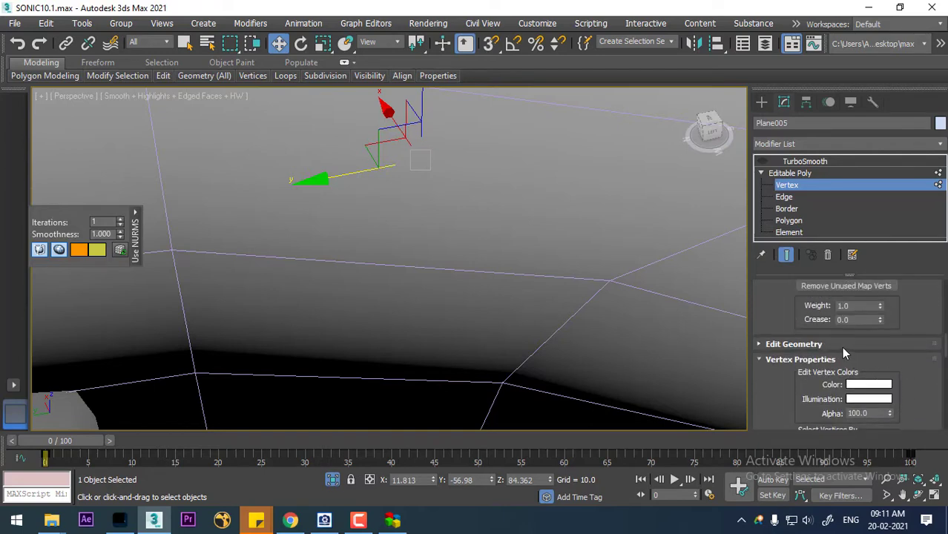
{"action": "left_click", "coordinate": [794, 344]}
{"action": "scroll", "coordinate": [905, 345], "scroll_direction": "down", "scroll_amount": 2}
{"action": "scroll", "coordinate": [924, 356], "scroll_direction": "up", "scroll_amount": 2}
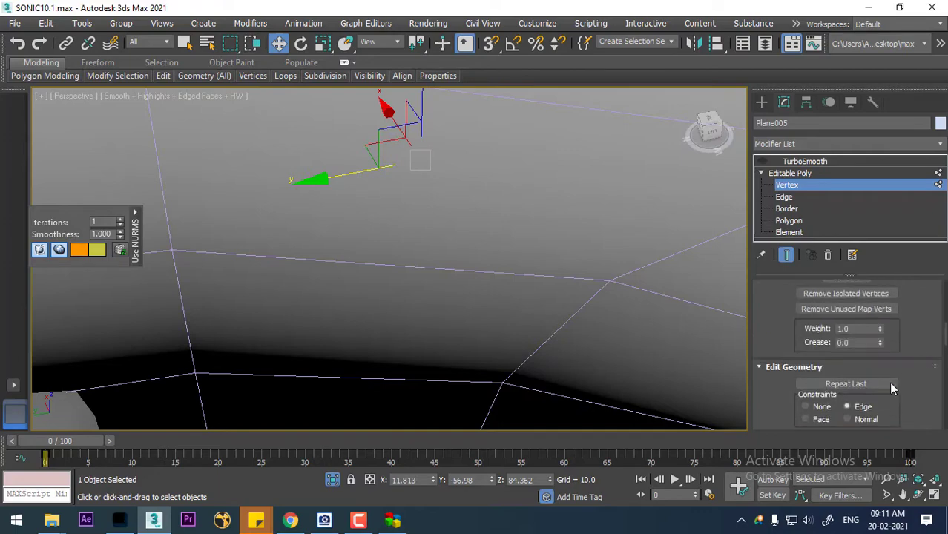
Set the vertex movement constraint to None and reposition the selected upper eye-rim vertex closer to the eyeball surface
{"action": "left_click", "coordinate": [818, 410]}
{"action": "scroll", "coordinate": [591, 299], "scroll_direction": "down", "scroll_amount": 6}
{"action": "scroll", "coordinate": [529, 304], "scroll_direction": "up", "scroll_amount": 3}
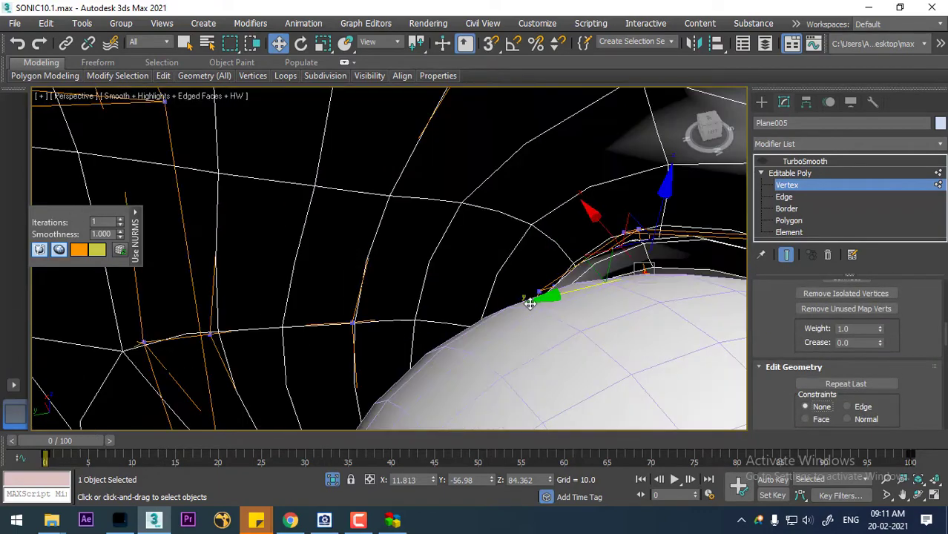
{"action": "middle_click_drag", "start_coordinate": [592, 282], "coordinate": [472, 290], "text": "alt"}
{"action": "key", "text": "F3"}
{"action": "mouse_move", "coordinate": [583, 299]}
{"action": "middle_mouse_down", "text": "alt"}
{"action": "mouse_move", "coordinate": [569, 301]}
{"action": "mouse_move", "coordinate": [570, 236]}
{"action": "mouse_move", "coordinate": [593, 211]}
{"action": "mouse_move", "coordinate": [573, 177]}
{"action": "mouse_move", "coordinate": [554, 201]}
{"action": "mouse_move", "coordinate": [525, 195]}
{"action": "middle_mouse_up", "text": "alt"}
{"action": "key", "text": "F3"}
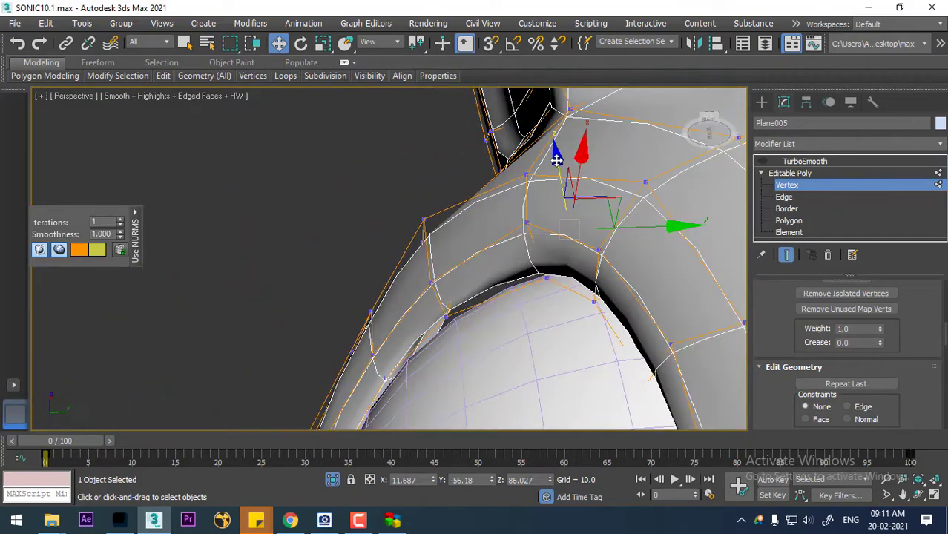
{"action": "mouse_move", "coordinate": [557, 159]}
{"action": "middle_mouse_down", "text": "alt"}
{"action": "mouse_move", "coordinate": [566, 204]}
{"action": "mouse_move", "coordinate": [679, 270]}
{"action": "mouse_move", "coordinate": [614, 294]}
{"action": "middle_mouse_up", "text": "alt"}
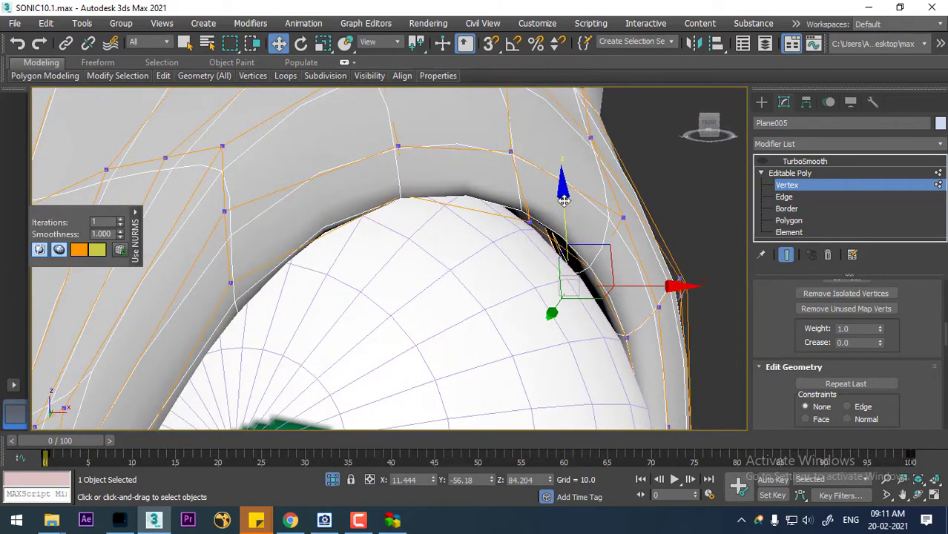
{"action": "middle_click_drag", "start_coordinate": [562, 196], "coordinate": [571, 268], "text": "alt"}
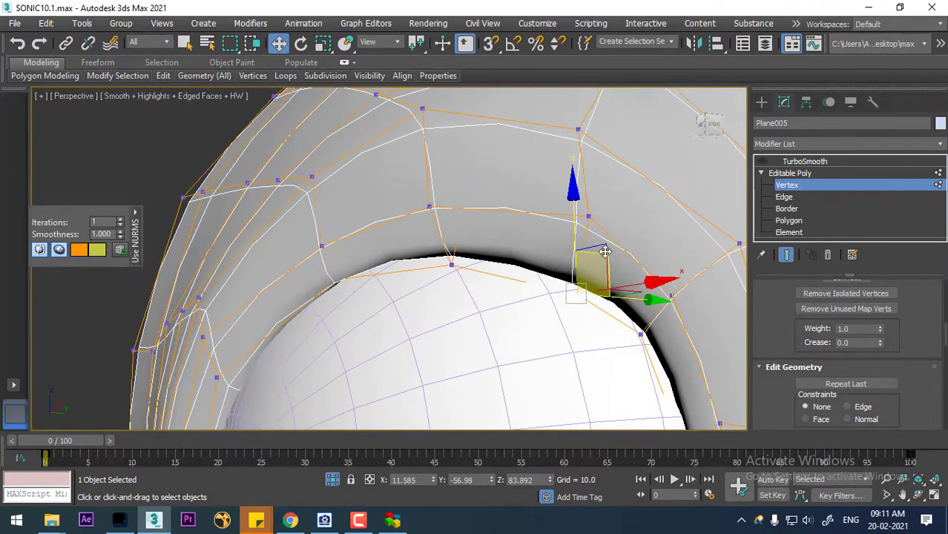
Adjust the vertex just above the upper eye rim and shift the rim vertex below it slightly along Y against the eyeball
{"action": "left_click_drag", "start_coordinate": [606, 253], "coordinate": [594, 217]}
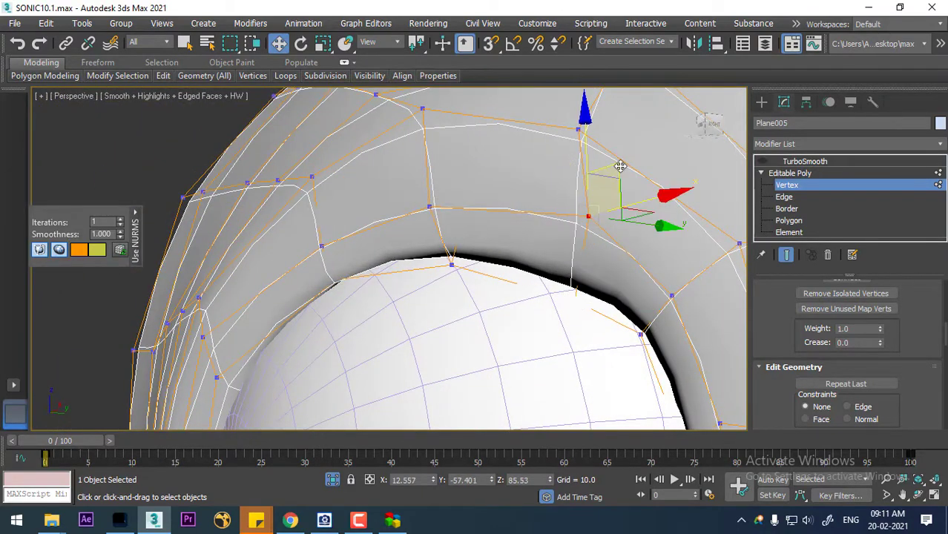
{"action": "left_click_drag", "start_coordinate": [621, 166], "coordinate": [576, 302]}
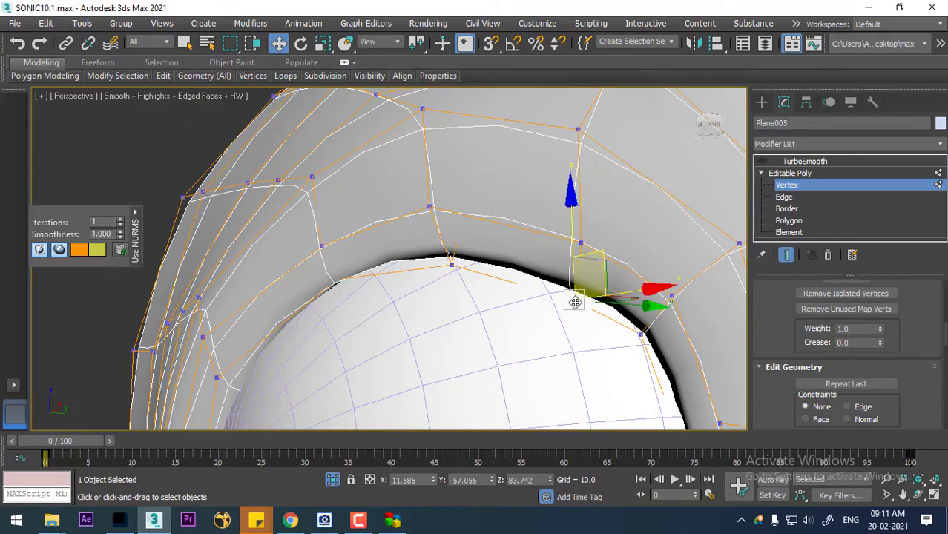
{"action": "middle_click_drag", "start_coordinate": [575, 302], "coordinate": [633, 295], "text": "alt"}
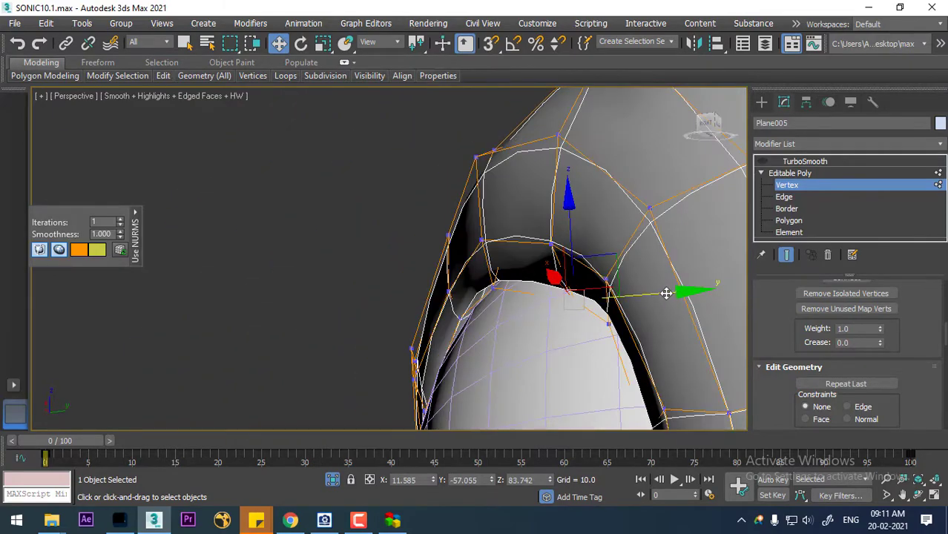
{"action": "left_click_drag", "start_coordinate": [667, 294], "coordinate": [659, 294]}
{"action": "middle_click_drag", "start_coordinate": [619, 296], "coordinate": [699, 303], "text": "alt"}
{"action": "scroll", "coordinate": [613, 325], "scroll_direction": "down", "scroll_amount": 5}
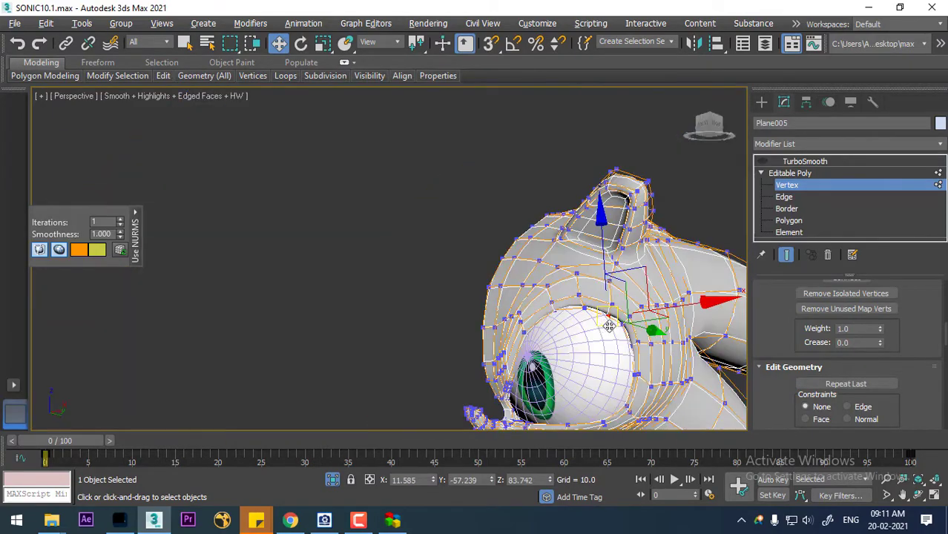
Return the head mesh to object level and turn off the edged-faces display
{"action": "middle_click_drag", "start_coordinate": [608, 326], "coordinate": [576, 267], "text": "alt"}
{"action": "scroll", "coordinate": [600, 321], "scroll_direction": "up", "scroll_amount": 3}
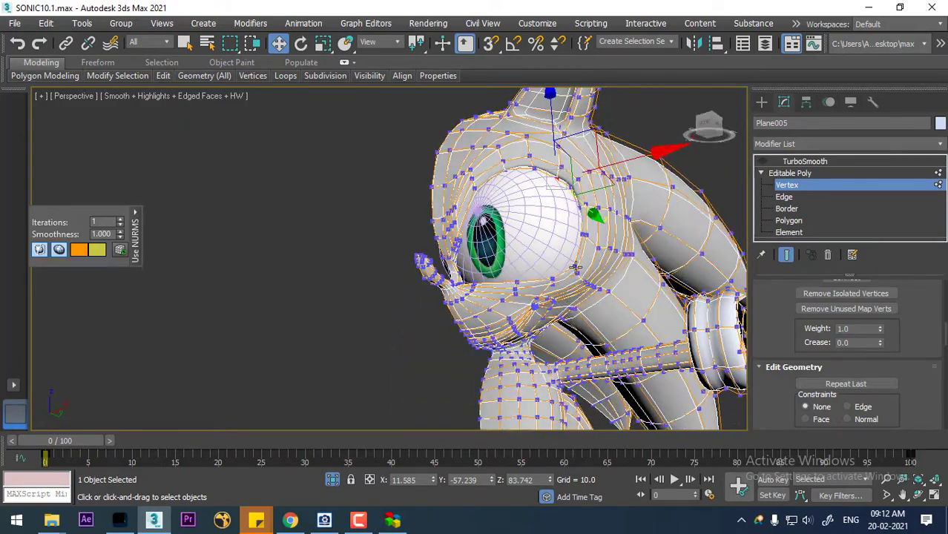
{"action": "right_click", "coordinate": [576, 266]}
{"action": "left_click", "coordinate": [541, 240]}
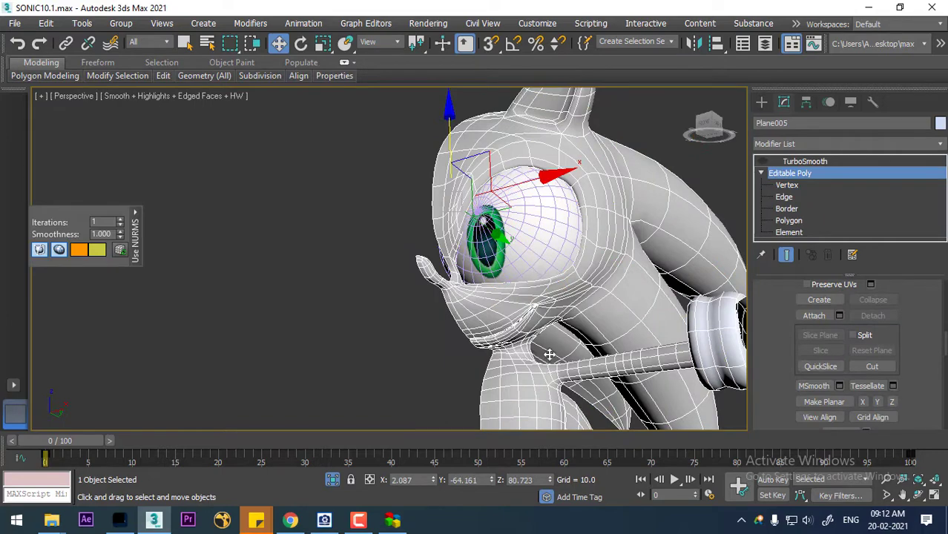
{"action": "mouse_move", "coordinate": [549, 356]}
{"action": "middle_mouse_down", "text": "alt"}
{"action": "mouse_move", "coordinate": [519, 277]}
{"action": "mouse_move", "coordinate": [546, 307]}
{"action": "mouse_move", "coordinate": [520, 380]}
{"action": "mouse_move", "coordinate": [441, 461]}
{"action": "middle_mouse_up", "text": "alt"}
{"action": "key", "text": "F3"}
{"action": "key", "text": "F3"}
{"action": "key", "text": "F4"}
Switch to ACDSee, bring up side.jpg, and shrink its window to float over the 3ds Max viewport
{"action": "left_click", "coordinate": [324, 520]}
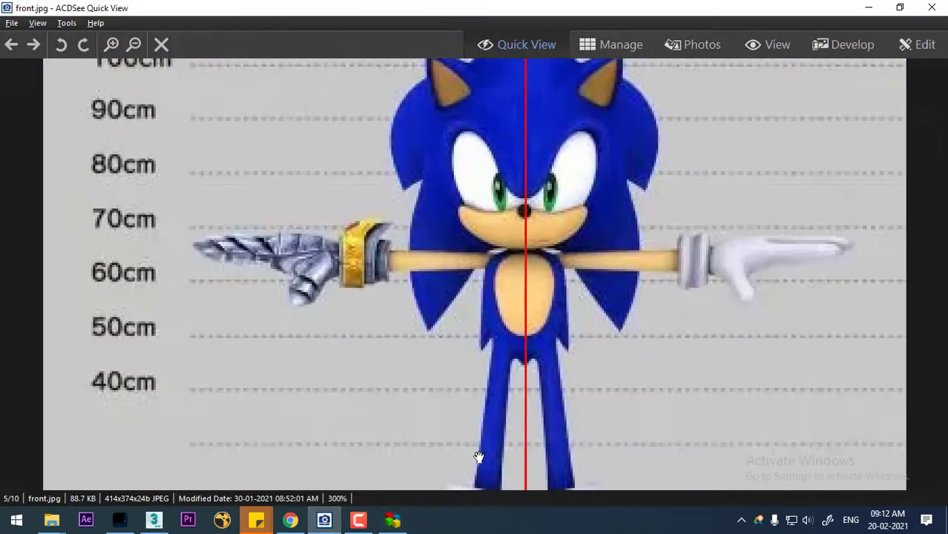
{"action": "scroll", "coordinate": [560, 297], "scroll_direction": "down", "scroll_amount": 2}
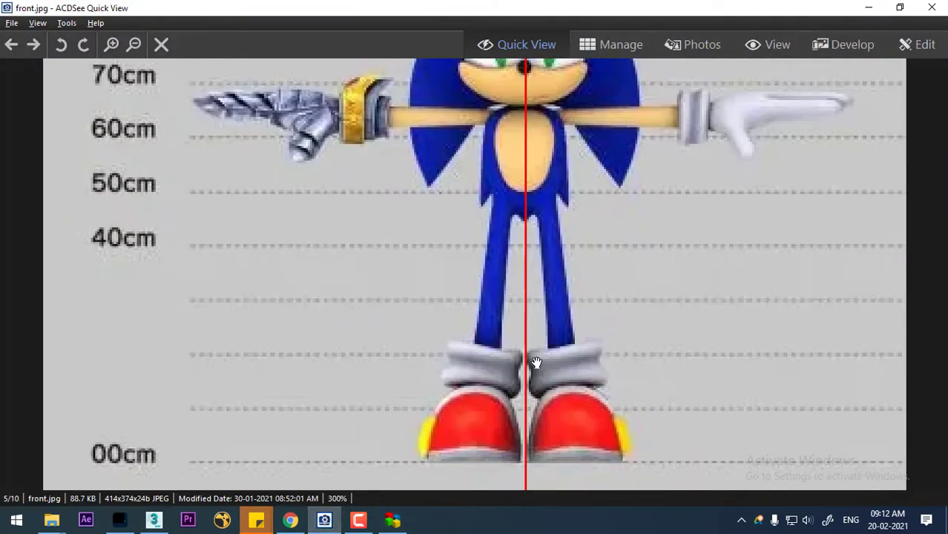
{"action": "scroll", "coordinate": [525, 349], "scroll_direction": "down", "scroll_amount": 1}
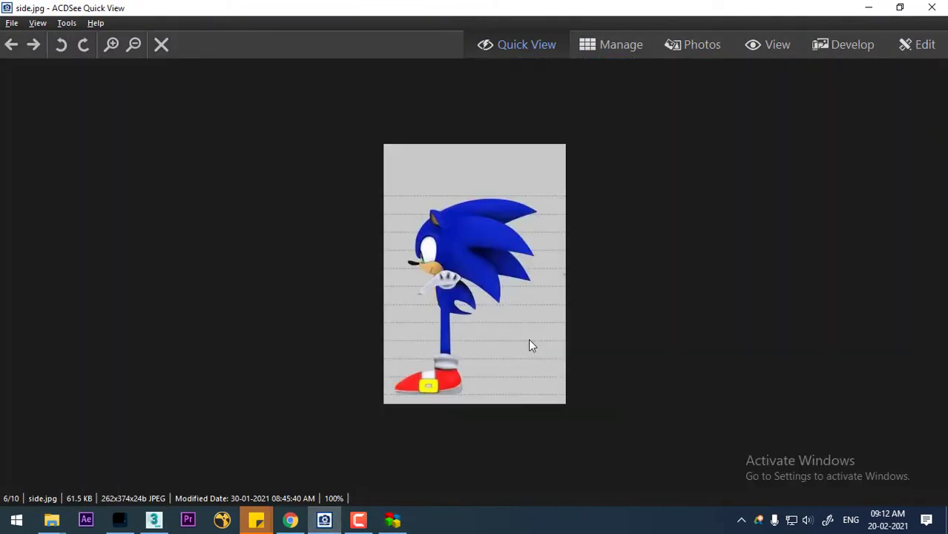
{"action": "left_click", "coordinate": [899, 8]}
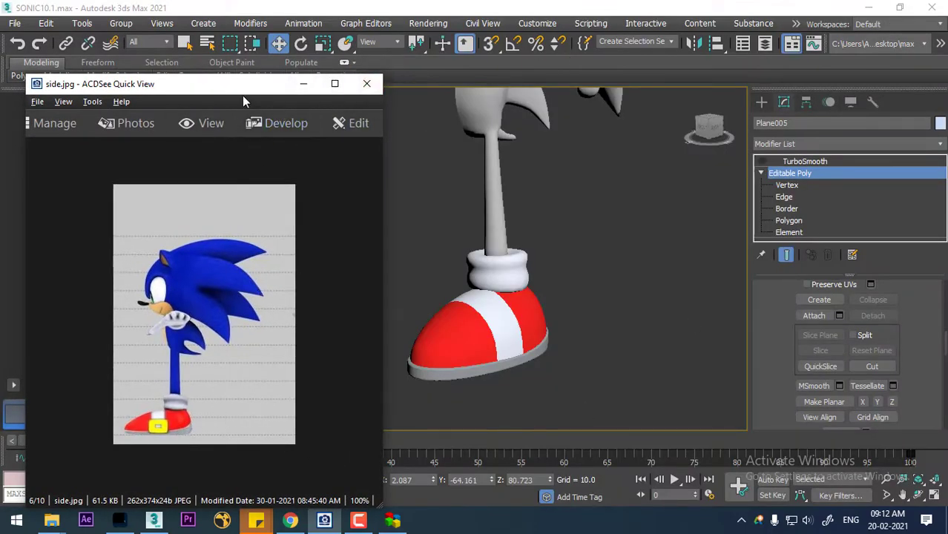
{"action": "left_click_drag", "start_coordinate": [242, 95], "coordinate": [586, 125]}
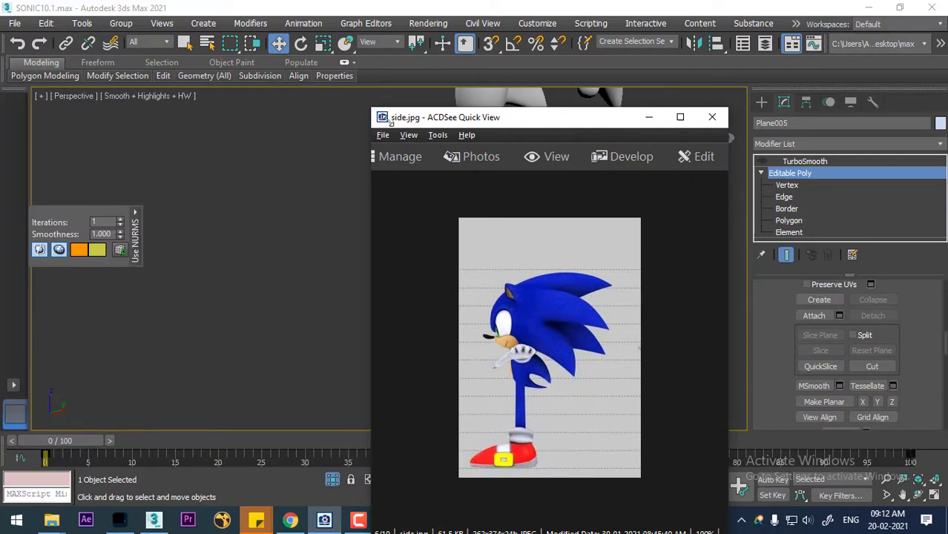
{"action": "left_click_drag", "start_coordinate": [390, 122], "coordinate": [613, 110]}
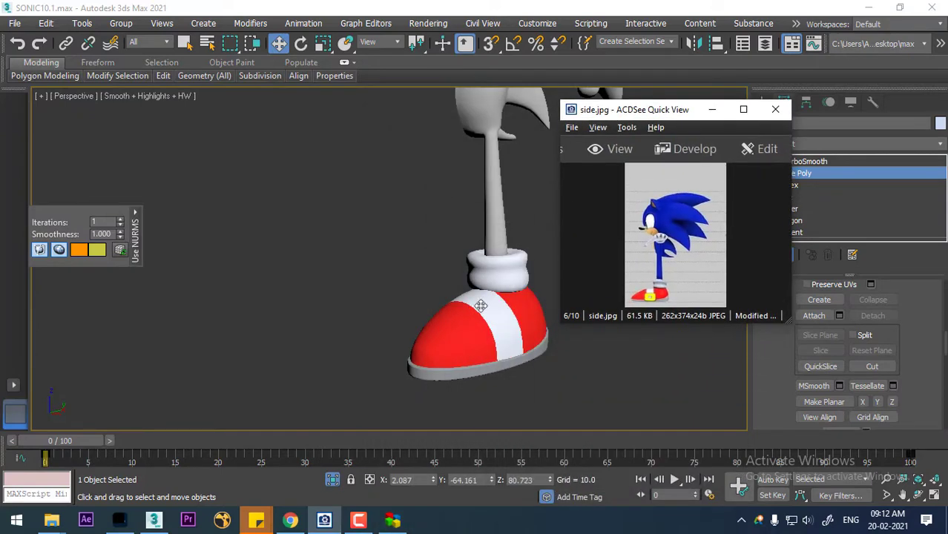
Enlarge the model's shoe and the shoe in side.jpg, and place the reference window beside the model's shoe
{"action": "scroll", "coordinate": [475, 308], "scroll_direction": "up", "scroll_amount": 5}
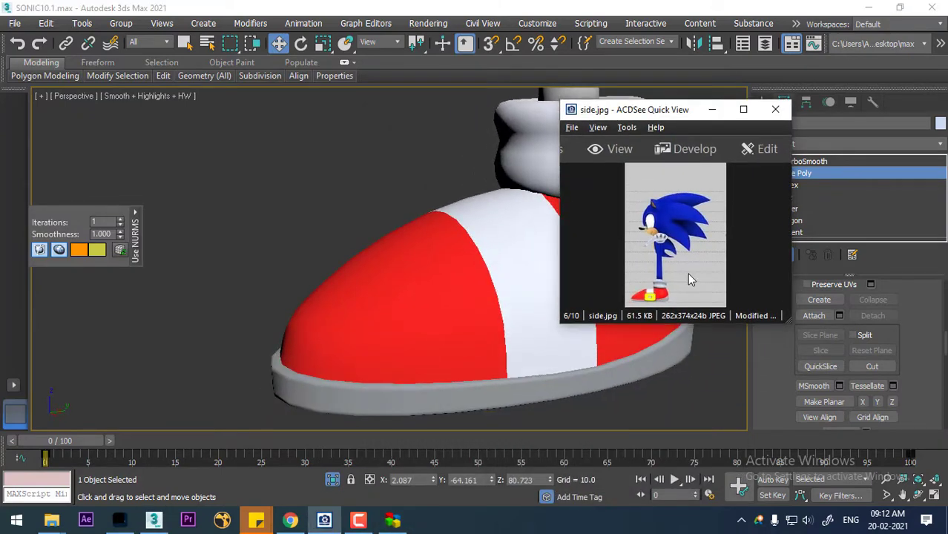
{"action": "scroll", "coordinate": [688, 273], "scroll_direction": "up", "scroll_amount": 3}
{"action": "left_click_drag", "start_coordinate": [680, 251], "coordinate": [722, 178]}
{"action": "scroll", "coordinate": [671, 265], "scroll_direction": "up", "scroll_amount": 2}
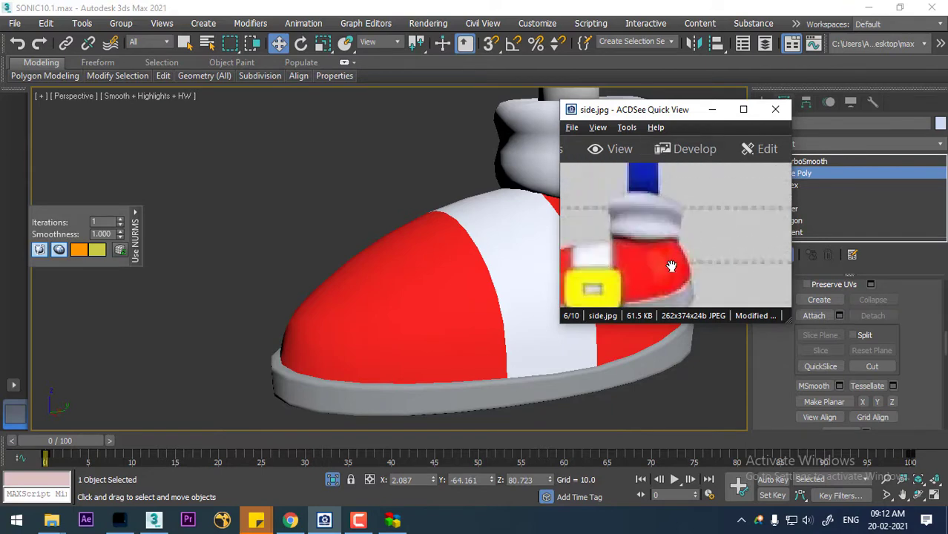
{"action": "left_click_drag", "start_coordinate": [672, 266], "coordinate": [712, 247]}
{"action": "left_click_drag", "start_coordinate": [686, 111], "coordinate": [232, 172]}
In the Right view, create a box about 4.3 long and 7.4 wide just above the shoe's white stripe
{"action": "key", "text": "l"}
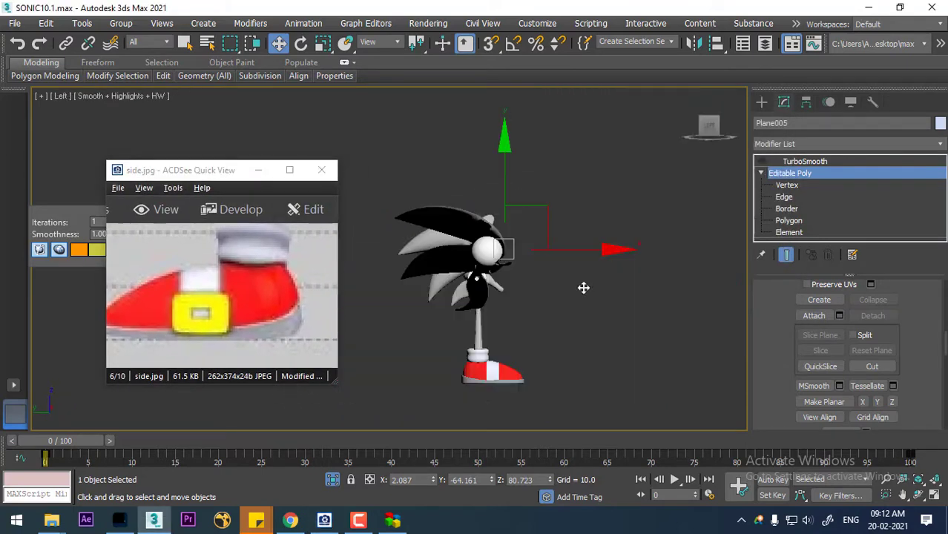
{"action": "left_click", "coordinate": [724, 126]}
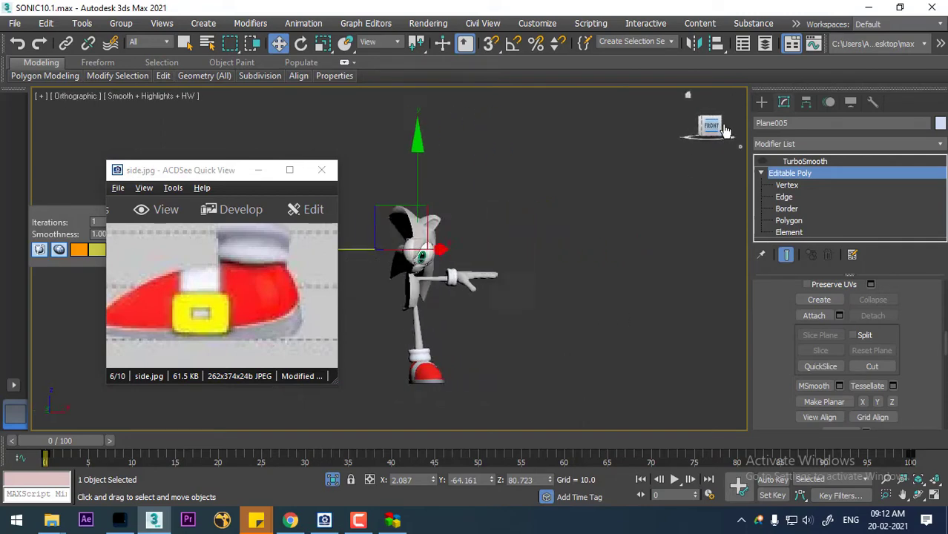
{"action": "left_click", "coordinate": [725, 127]}
{"action": "middle_click_drag", "start_coordinate": [557, 319], "coordinate": [701, 210]}
{"action": "scroll", "coordinate": [596, 273], "scroll_direction": "up", "scroll_amount": 4}
{"action": "middle_click_drag", "start_coordinate": [594, 276], "coordinate": [669, 350]}
{"action": "scroll", "coordinate": [669, 349], "scroll_direction": "up", "scroll_amount": 2}
{"action": "left_click", "coordinate": [762, 102]}
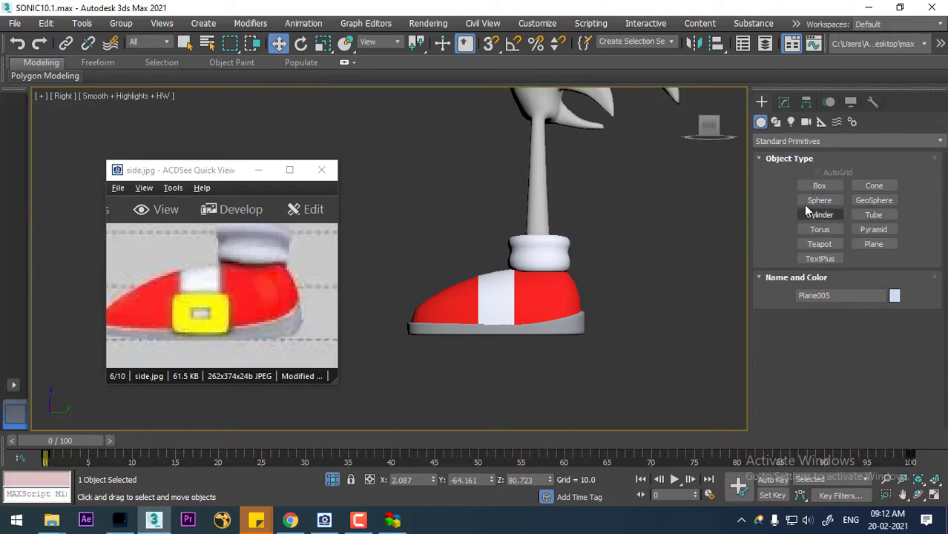
{"action": "left_click", "coordinate": [819, 186]}
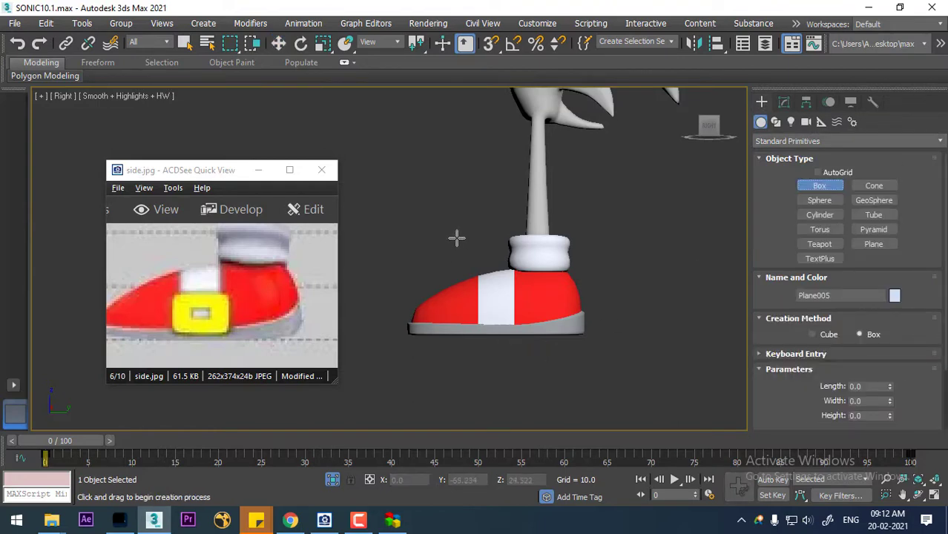
{"action": "left_click_drag", "start_coordinate": [461, 242], "coordinate": [501, 264]}
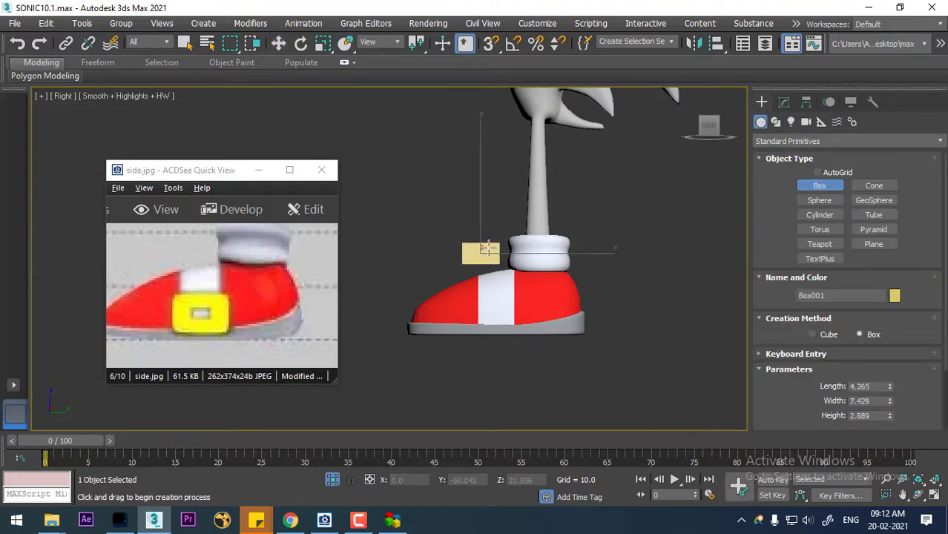
{"action": "left_click", "coordinate": [488, 232]}
Move the new box along X toward the outer side of the shoe, to about X 10.8
{"action": "key", "text": "w"}
{"action": "key", "text": "p"}
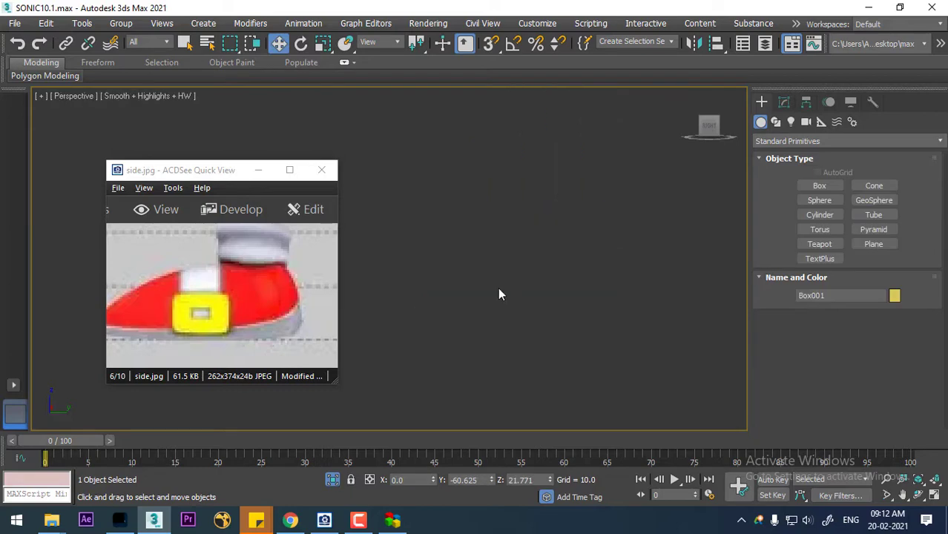
{"action": "key", "text": "z"}
{"action": "scroll", "coordinate": [490, 301], "scroll_direction": "down", "scroll_amount": 3}
{"action": "middle_click_drag", "start_coordinate": [558, 338], "coordinate": [583, 349], "text": "alt"}
{"action": "left_click_drag", "start_coordinate": [557, 319], "coordinate": [736, 331]}
{"action": "middle_click_drag", "start_coordinate": [609, 342], "coordinate": [519, 348], "text": "alt"}
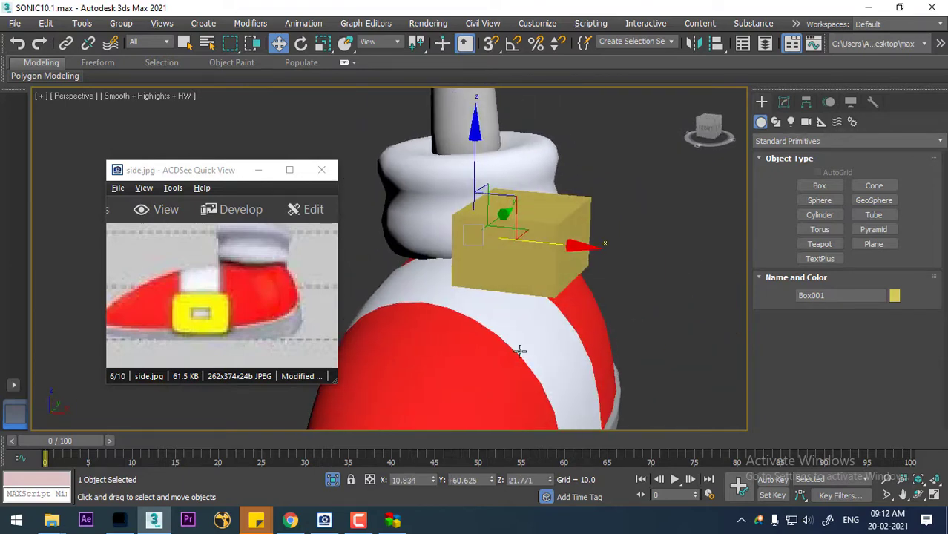
Enlarge the front-view shoes in sonic#SonicMovie .png and move the box down to the shoe's outer side, about X 16.7, Z 10.8
{"action": "left_click", "coordinate": [219, 310]}
{"action": "scroll", "coordinate": [219, 310], "scroll_direction": "down", "scroll_amount": 1}
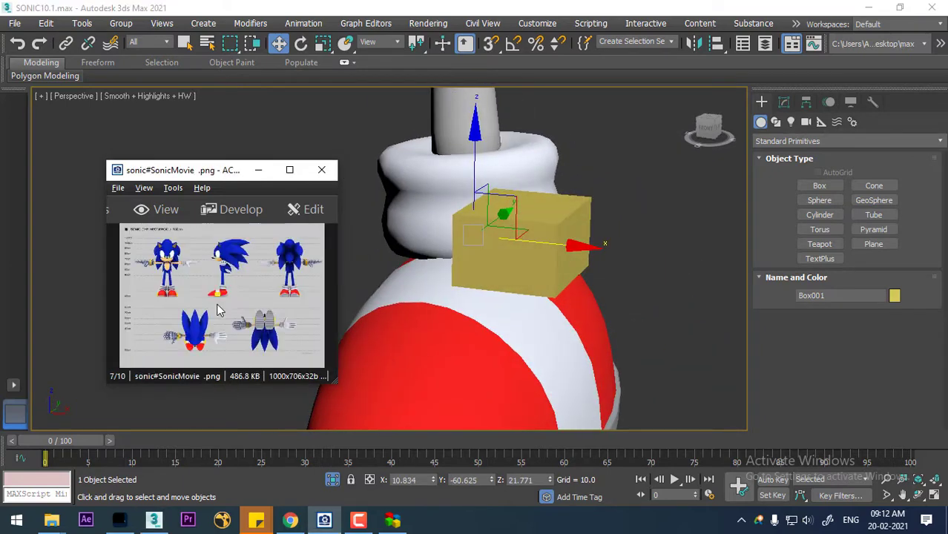
{"action": "scroll", "coordinate": [222, 312], "scroll_direction": "up", "scroll_amount": 4, "text": "ctrl"}
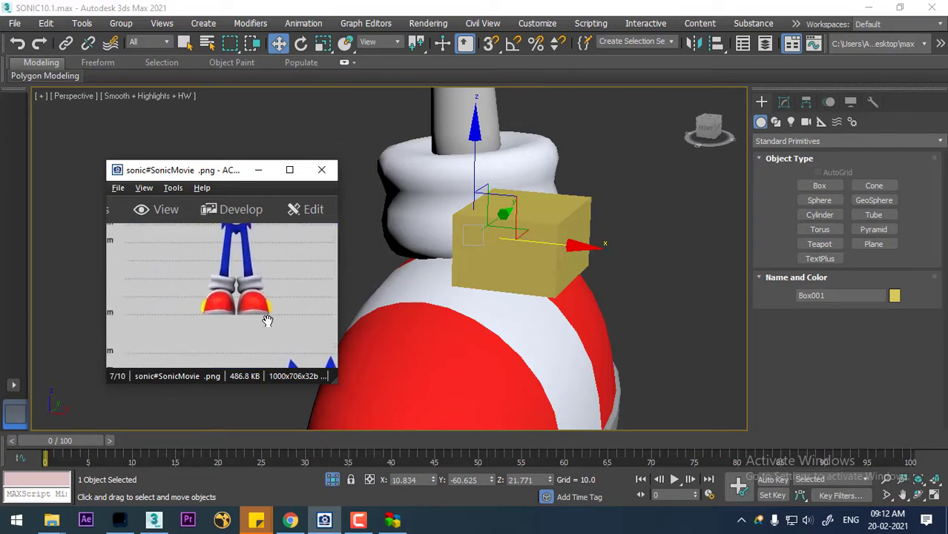
{"action": "scroll", "coordinate": [268, 321], "scroll_direction": "up", "scroll_amount": 3, "text": "ctrl"}
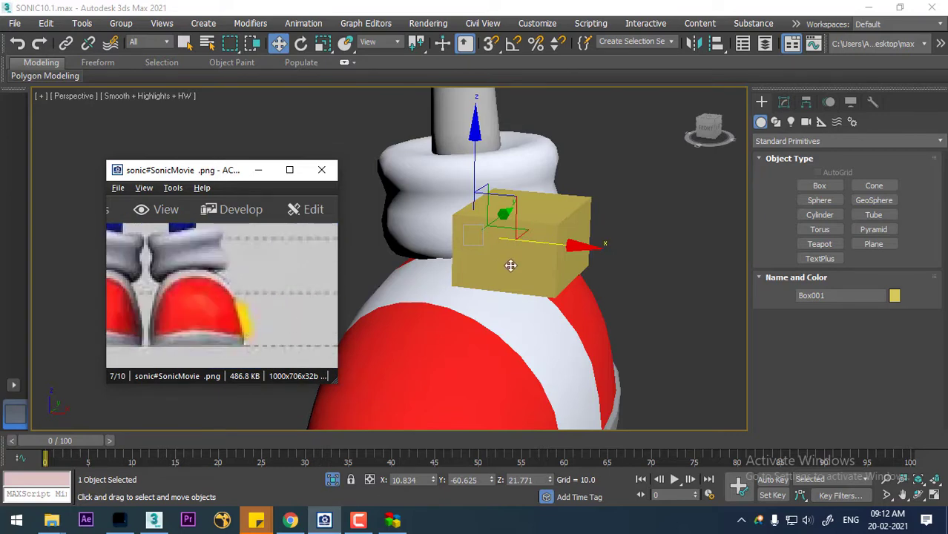
{"action": "middle_click_drag", "start_coordinate": [566, 258], "coordinate": [572, 247]}
{"action": "key", "text": "f"}
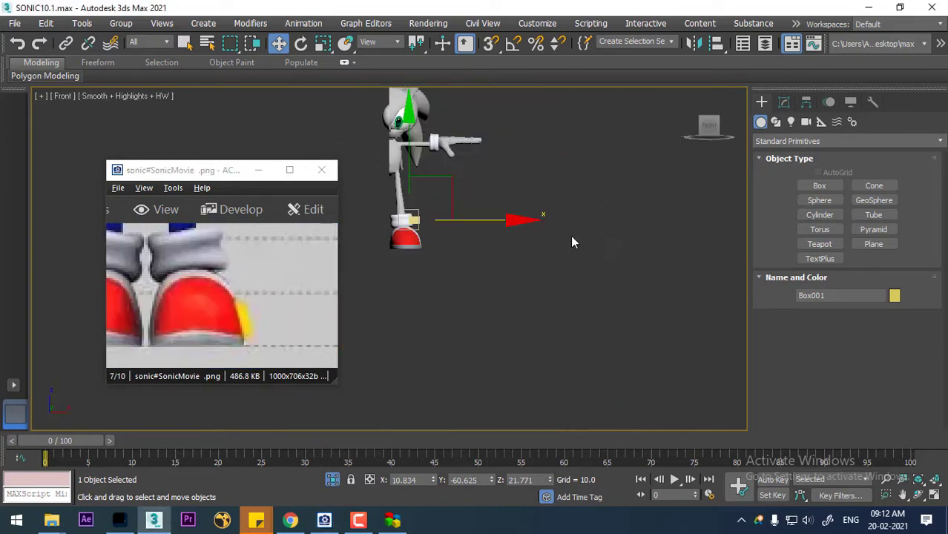
{"action": "scroll", "coordinate": [569, 239], "scroll_direction": "up", "scroll_amount": 5}
{"action": "left_click_drag", "start_coordinate": [525, 176], "coordinate": [553, 231]}
{"action": "middle_click_drag", "start_coordinate": [555, 323], "coordinate": [568, 328]}
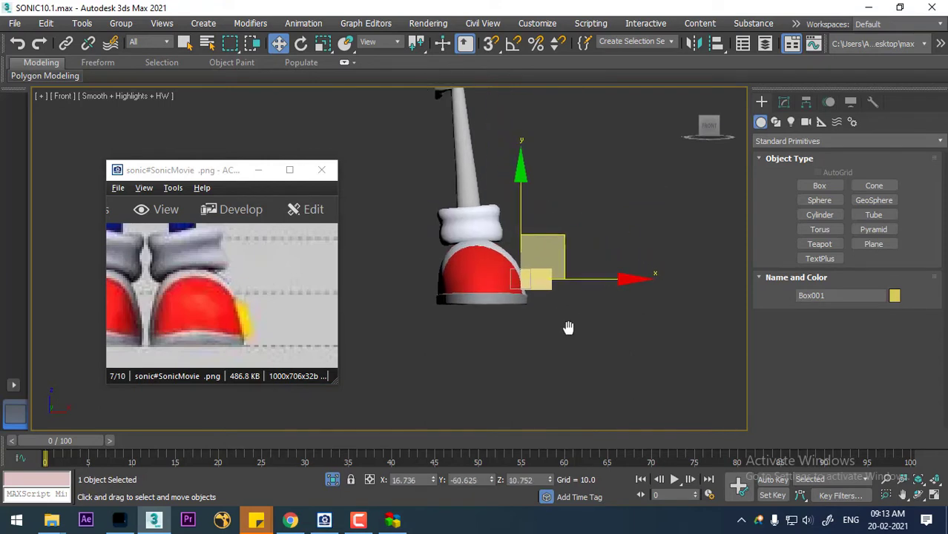
Frame the shoe in the Right view and enlarge the side-view shoe buckle in sonic#SonicMovie .png to compare its shape and placement
{"action": "key", "text": "l"}
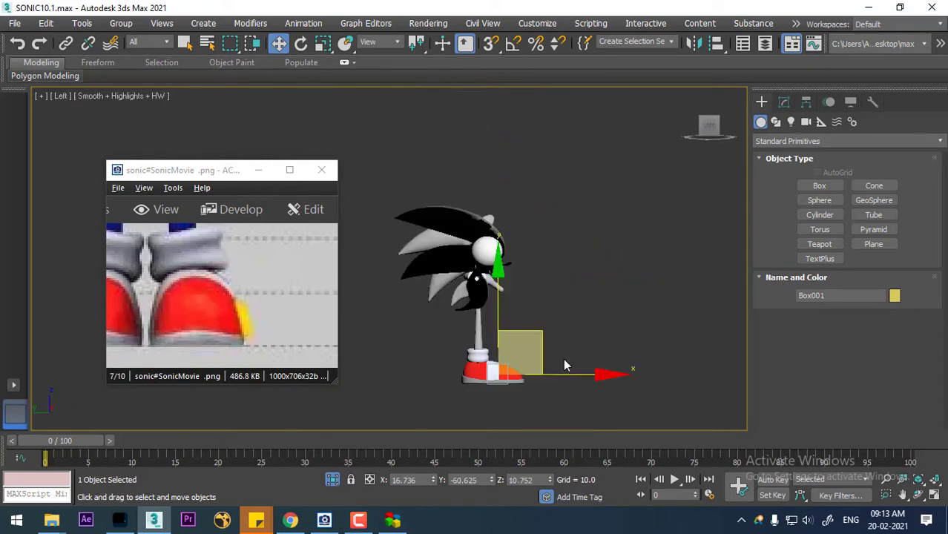
{"action": "left_click", "coordinate": [726, 130]}
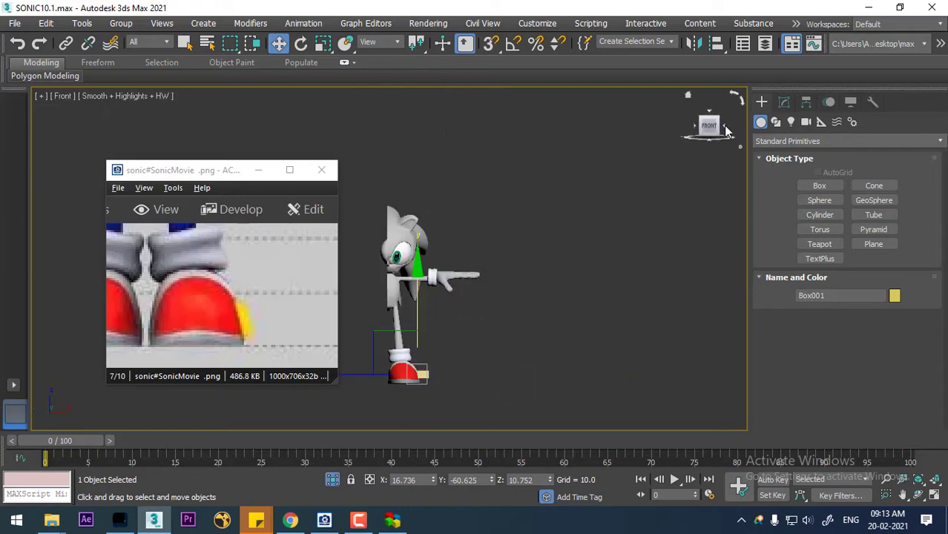
{"action": "left_click", "coordinate": [725, 129]}
{"action": "scroll", "coordinate": [546, 282], "scroll_direction": "up", "scroll_amount": 3}
{"action": "middle_click_drag", "start_coordinate": [413, 352], "coordinate": [644, 334]}
{"action": "scroll", "coordinate": [588, 318], "scroll_direction": "up", "scroll_amount": 2}
{"action": "left_click", "coordinate": [254, 334]}
{"action": "scroll", "coordinate": [241, 326], "scroll_direction": "down", "scroll_amount": 1}
{"action": "scroll", "coordinate": [237, 322], "scroll_direction": "up", "scroll_amount": 1}
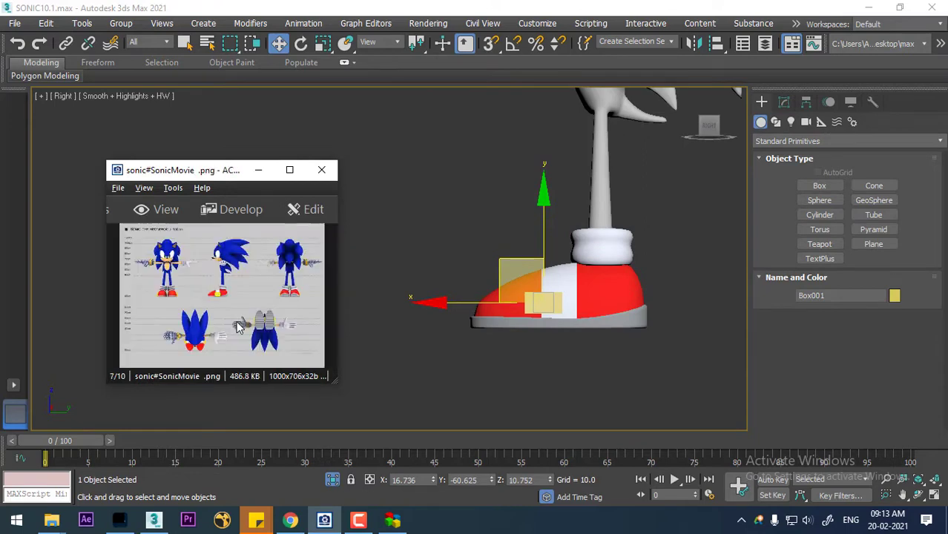
{"action": "scroll", "coordinate": [237, 323], "scroll_direction": "up", "scroll_amount": 5, "text": "ctrl"}
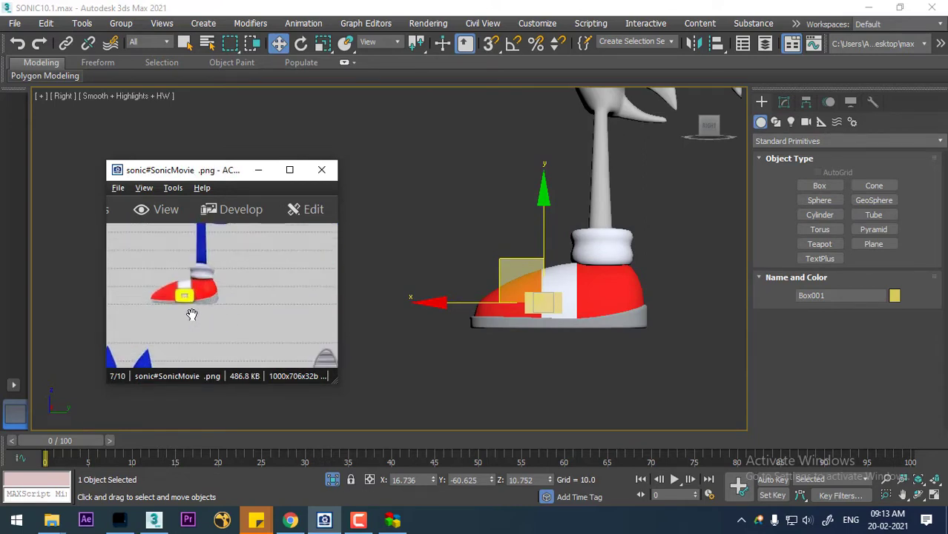
{"action": "scroll", "coordinate": [238, 309], "scroll_direction": "up", "scroll_amount": 4, "text": "ctrl"}
{"action": "left_click_drag", "start_coordinate": [191, 315], "coordinate": [227, 307]}
{"action": "scroll", "coordinate": [226, 308], "scroll_direction": "up", "scroll_amount": 3, "text": "ctrl"}
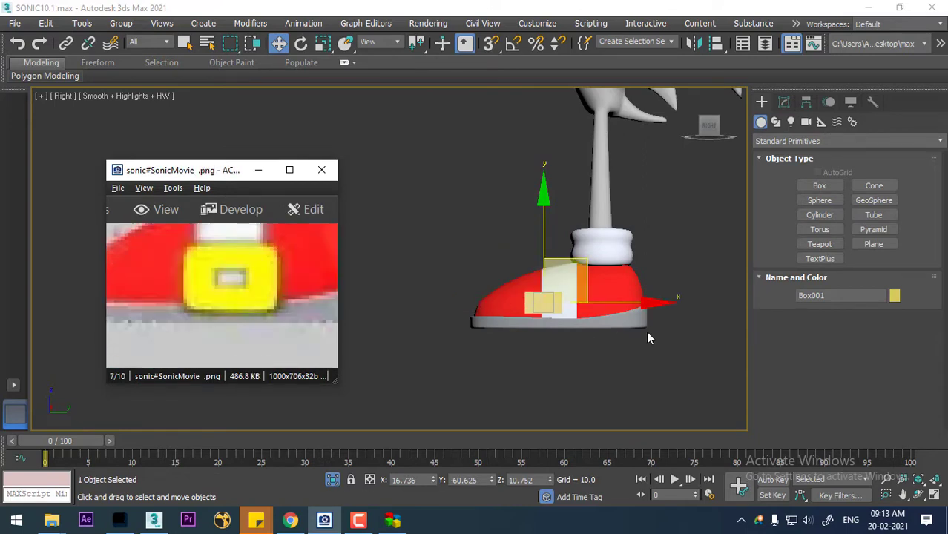
Move the box onto the shoe's white stripe, to about Y -57.7, and scale it to about 117% in width and 137% in height
{"action": "scroll", "coordinate": [646, 331], "scroll_direction": "up", "scroll_amount": 2}
{"action": "left_click_drag", "start_coordinate": [609, 293], "coordinate": [628, 293]}
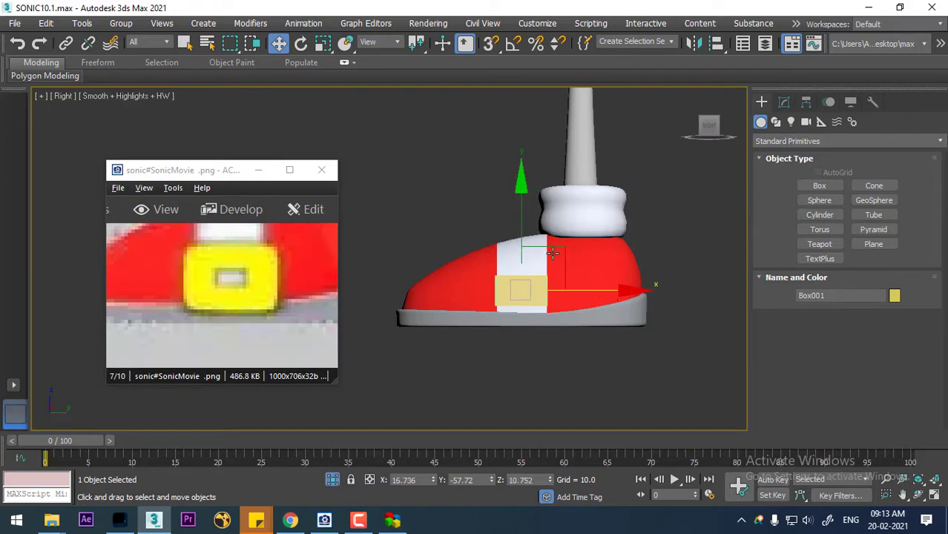
{"action": "key", "text": "r"}
{"action": "left_click_drag", "start_coordinate": [645, 296], "coordinate": [660, 289]}
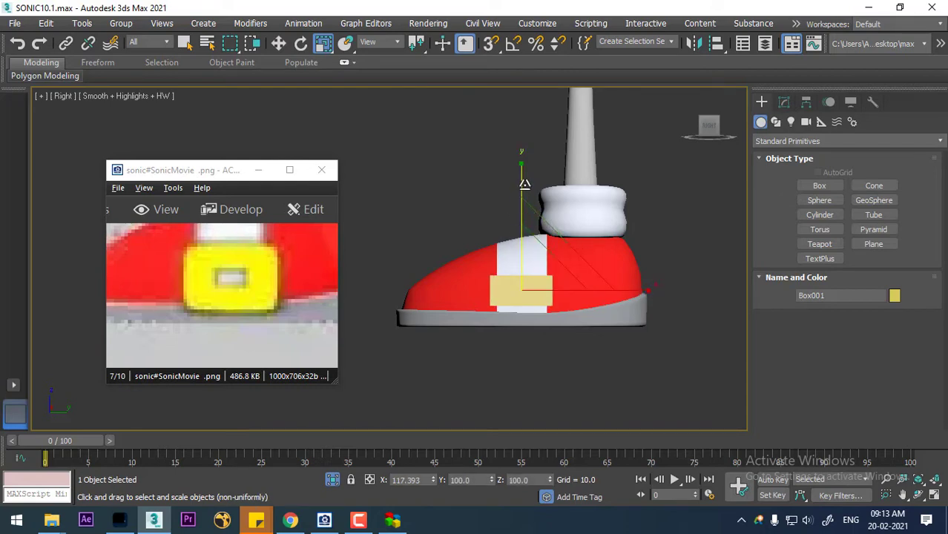
{"action": "left_click_drag", "start_coordinate": [522, 172], "coordinate": [518, 155]}
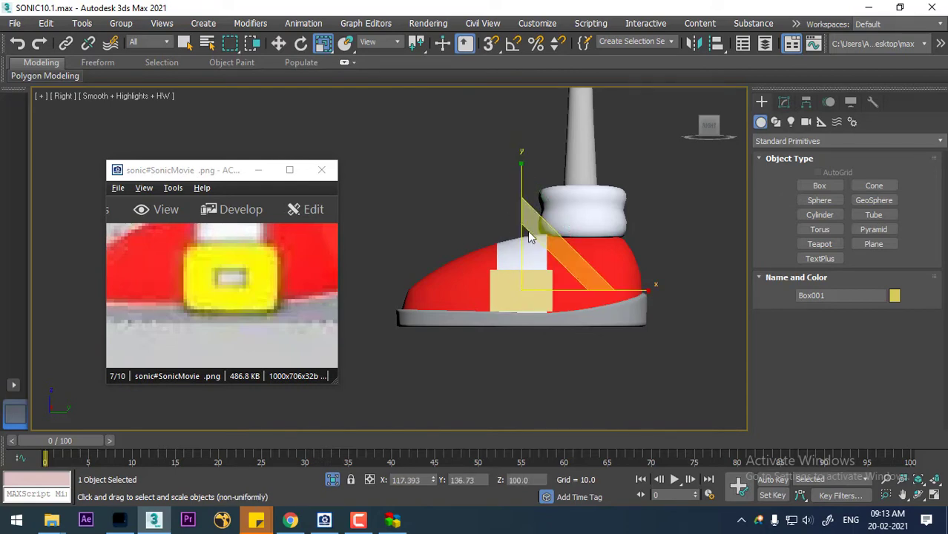
Lower the box to about Z 10.3 to match the reference buckle, and turn on edged faces in the Right view
{"action": "scroll", "coordinate": [263, 311], "scroll_direction": "up", "scroll_amount": 1}
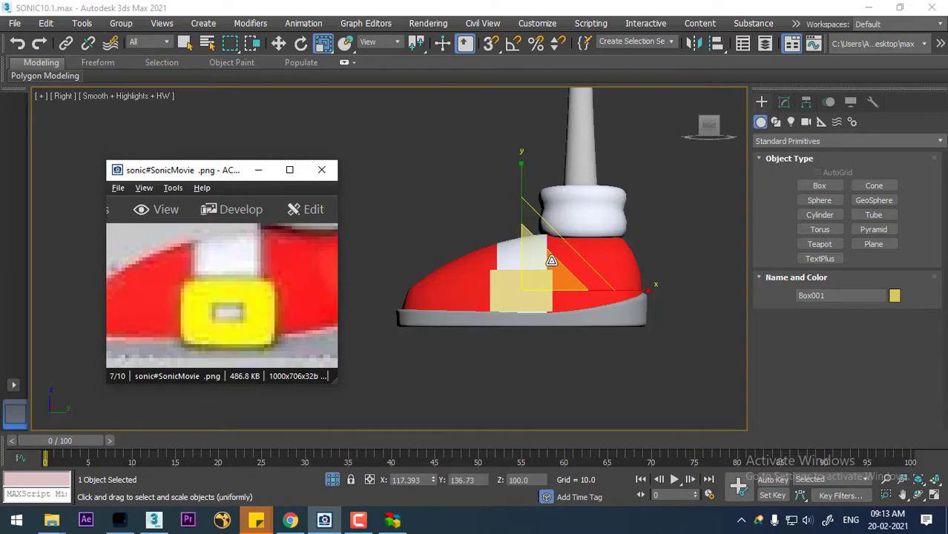
{"action": "middle_click_drag", "start_coordinate": [521, 173], "coordinate": [526, 180]}
{"action": "right_click", "coordinate": [527, 180]}
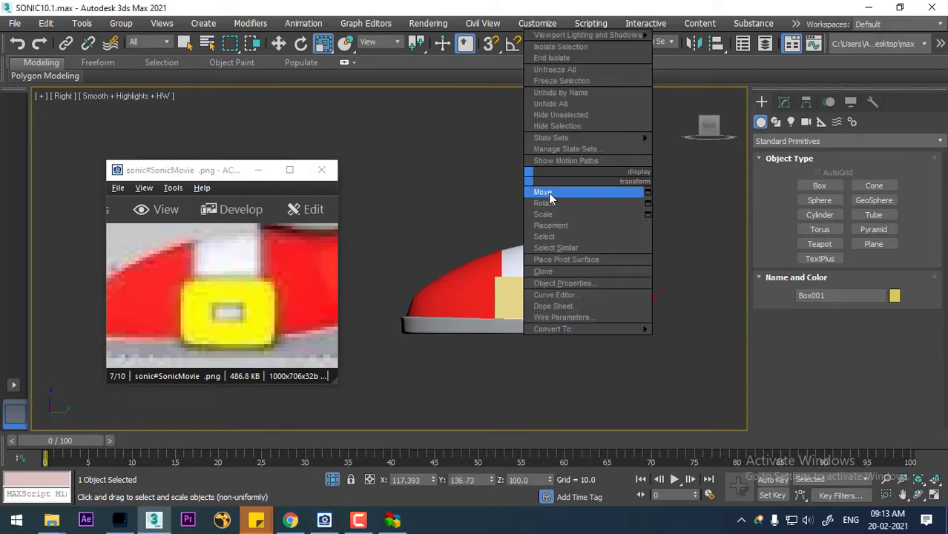
{"action": "left_click", "coordinate": [551, 196]}
{"action": "left_click_drag", "start_coordinate": [526, 191], "coordinate": [526, 195]}
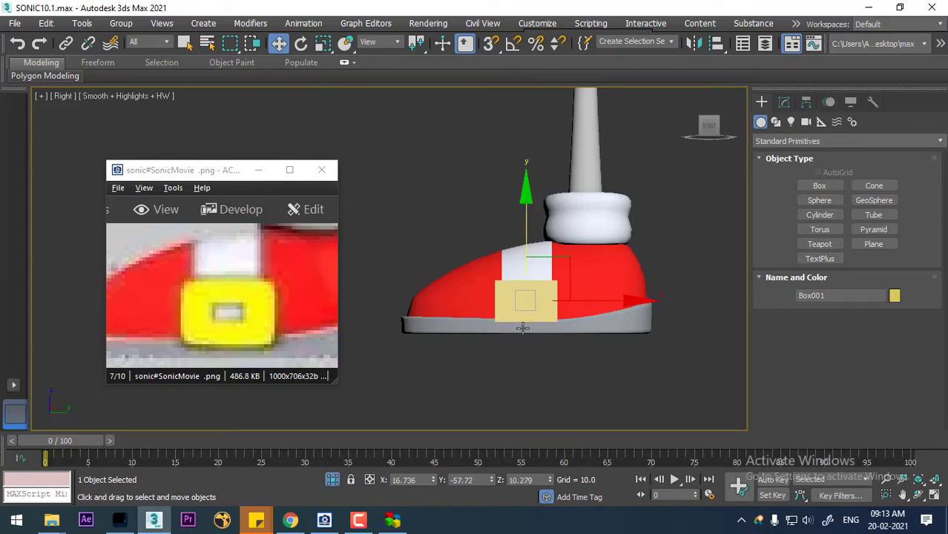
{"action": "middle_click_drag", "start_coordinate": [525, 304], "coordinate": [538, 311]}
{"action": "key", "text": "F3"}
{"action": "key", "text": "F4"}
{"action": "key", "text": "F3"}
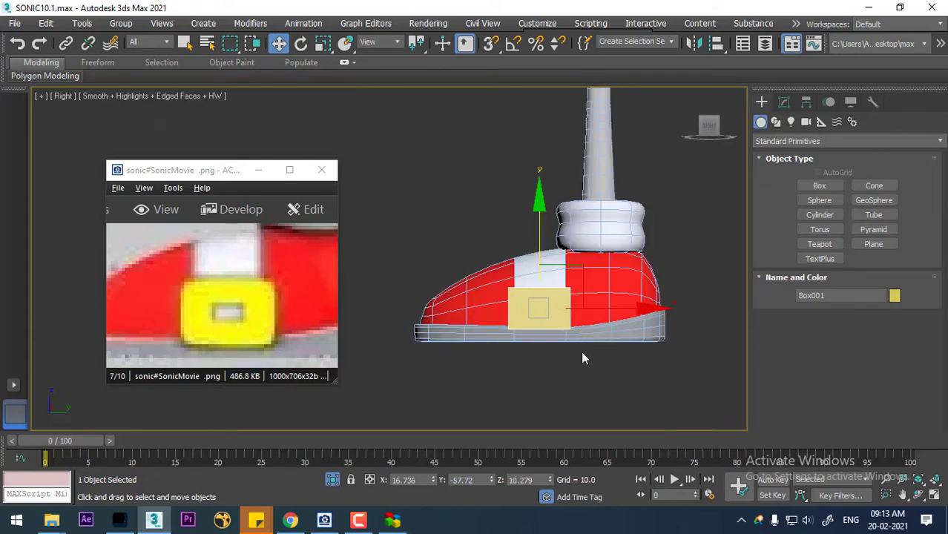
In the Perspective view, scale the box's depth along X to about 53%
{"action": "key", "text": "p"}
{"action": "key", "text": "z"}
{"action": "scroll", "coordinate": [626, 353], "scroll_direction": "up", "scroll_amount": 2}
{"action": "scroll", "coordinate": [626, 354], "scroll_direction": "down", "scroll_amount": 4}
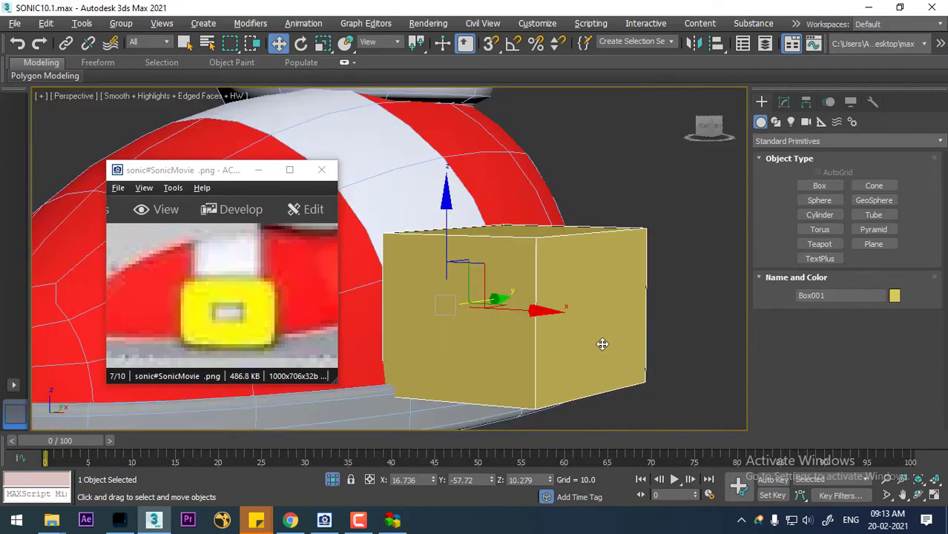
{"action": "middle_click_drag", "start_coordinate": [603, 344], "coordinate": [631, 363], "text": "alt"}
{"action": "key", "text": "r"}
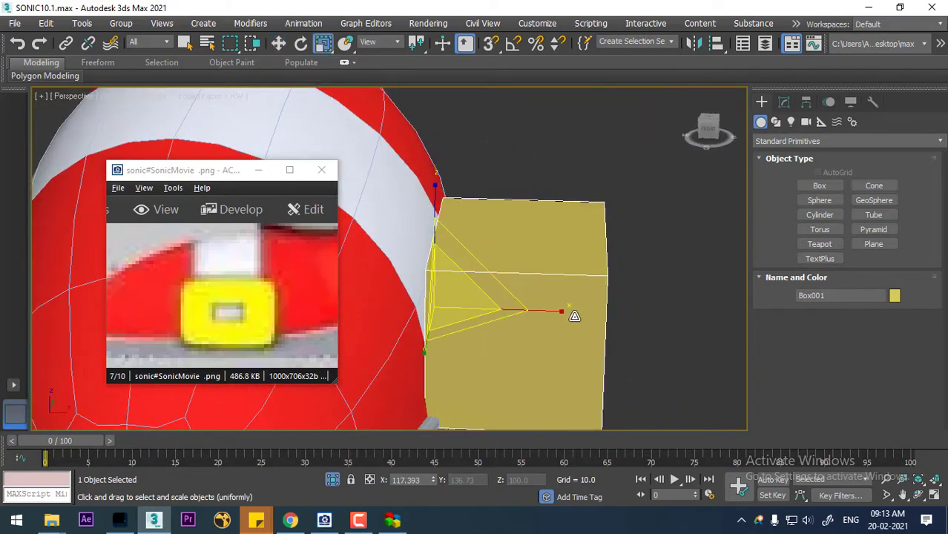
{"action": "left_click_drag", "start_coordinate": [554, 313], "coordinate": [509, 311]}
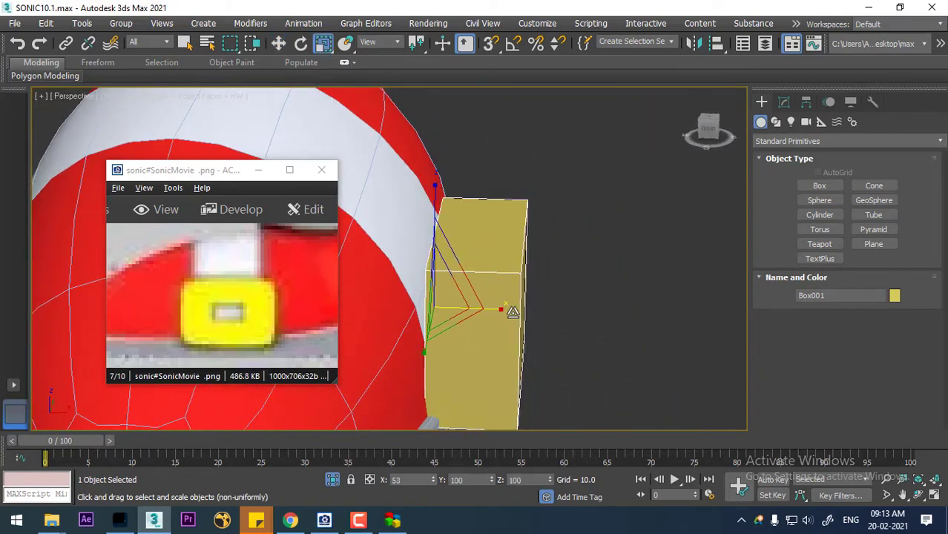
Isolate the box and convert it to an Editable Poly
{"action": "key", "text": "alt+q"}
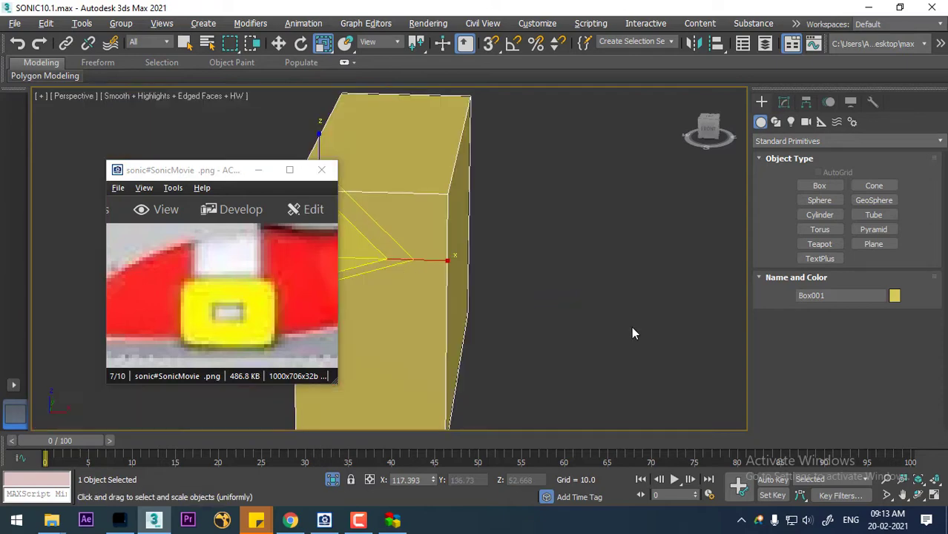
{"action": "middle_click_drag", "start_coordinate": [632, 327], "coordinate": [568, 318], "text": "alt"}
{"action": "scroll", "coordinate": [594, 317], "scroll_direction": "down", "scroll_amount": 3}
{"action": "middle_click_drag", "start_coordinate": [626, 316], "coordinate": [645, 327], "text": "alt"}
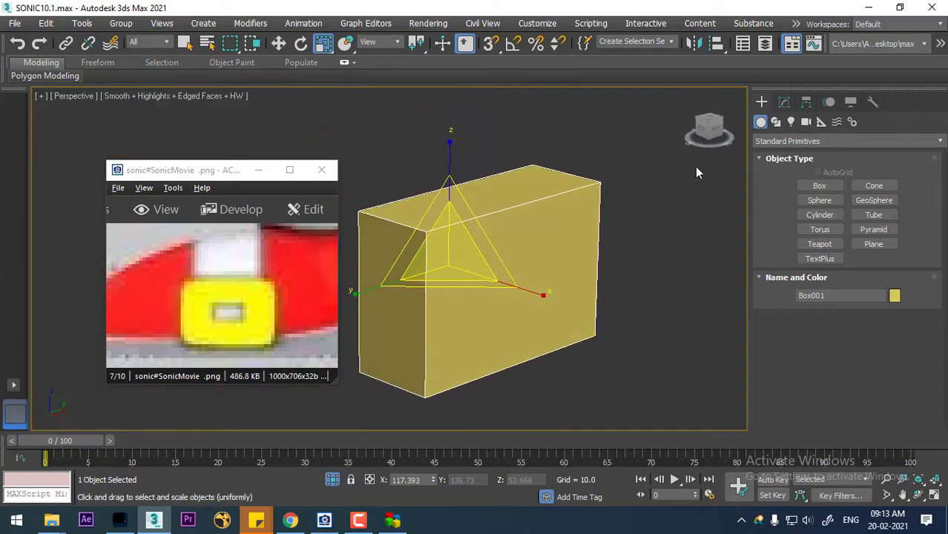
{"action": "left_click", "coordinate": [785, 102]}
{"action": "right_click", "coordinate": [539, 251]}
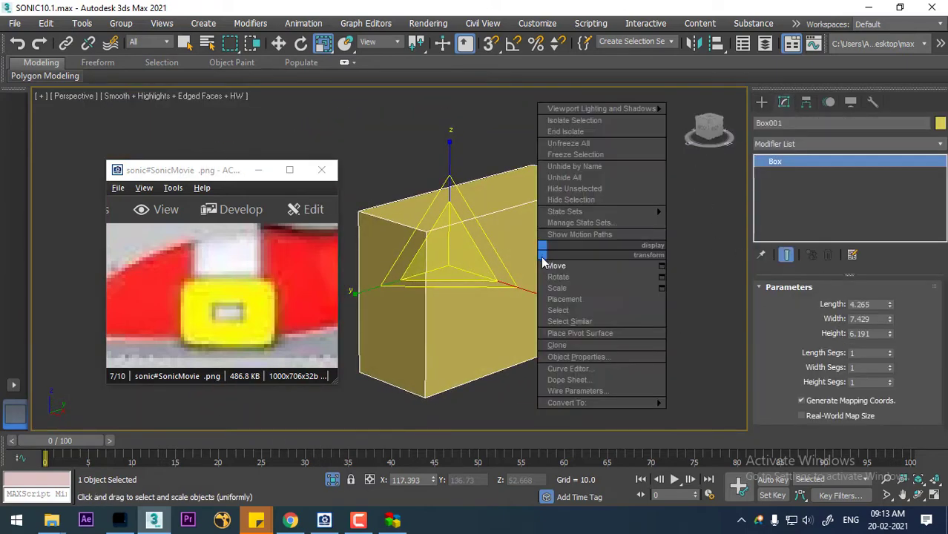
{"action": "mouse_move", "coordinate": [628, 403]}
{"action": "left_click", "coordinate": [716, 413]}
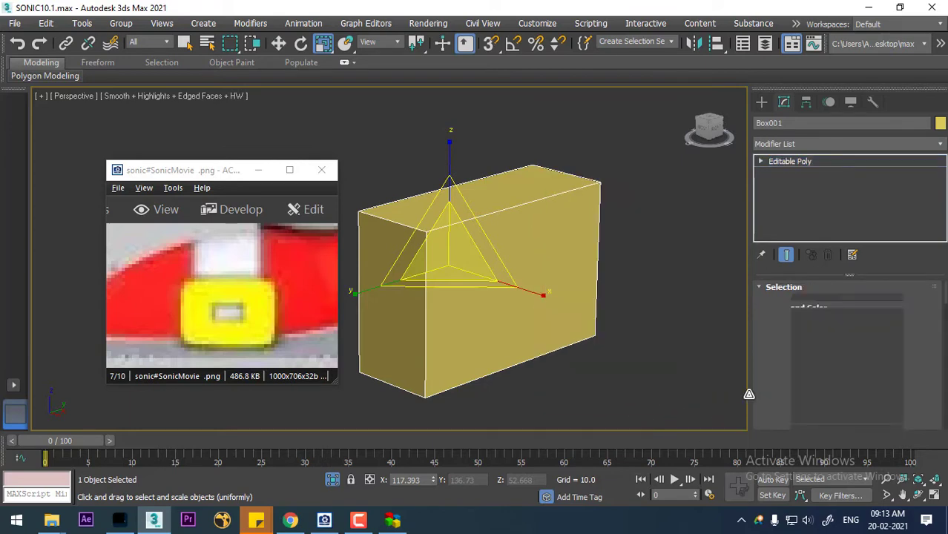
Inset the box's two large opposite faces to outline the buckle's rectangular opening
{"action": "left_click", "coordinate": [862, 304]}
{"action": "left_click", "coordinate": [516, 276]}
{"action": "middle_click_drag", "start_coordinate": [511, 296], "coordinate": [642, 307], "text": "alt"}
{"action": "left_click", "coordinate": [486, 331], "text": "ctrl"}
{"action": "right_click", "coordinate": [508, 263]}
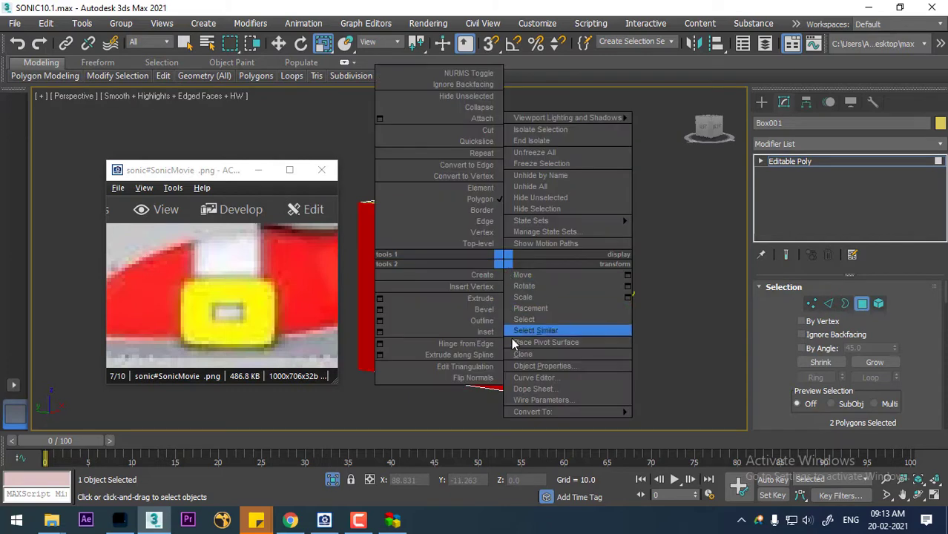
{"action": "left_click", "coordinate": [412, 332]}
{"action": "left_click_drag", "start_coordinate": [509, 290], "coordinate": [500, 302]}
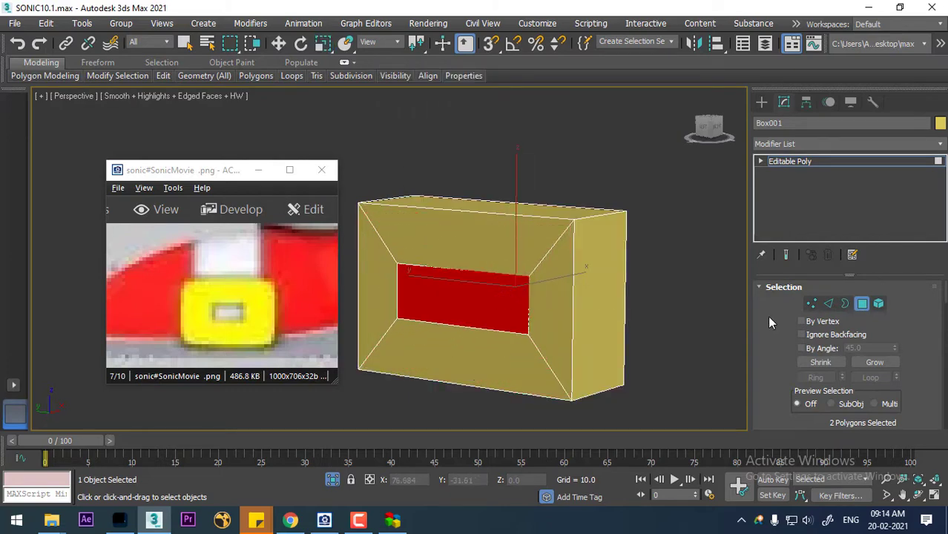
Bridge the two inset polygons to open a rectangular hole through the buckle
{"action": "scroll", "coordinate": [920, 319], "scroll_direction": "down", "scroll_amount": 10}
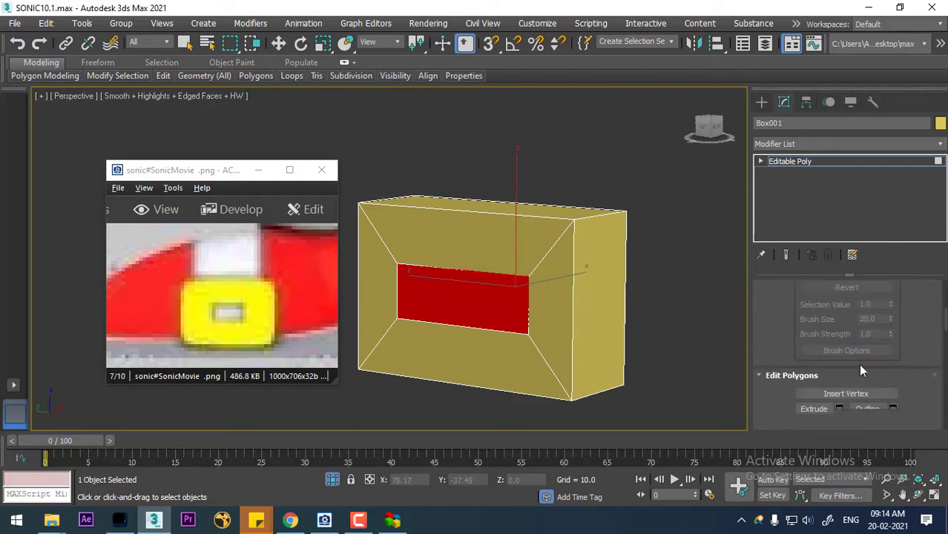
{"action": "left_click", "coordinate": [814, 379]}
{"action": "middle_click_drag", "start_coordinate": [661, 380], "coordinate": [442, 350], "text": "alt"}
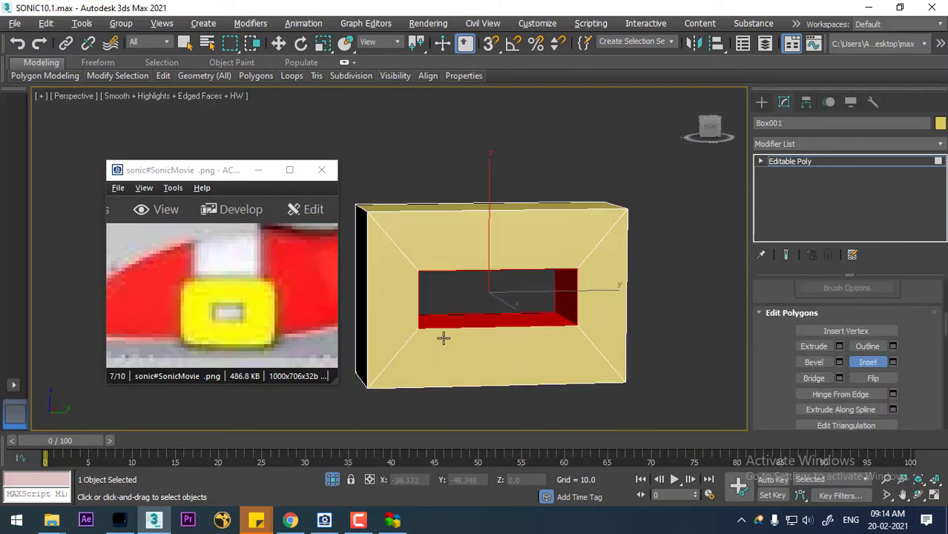
Return to object level and scale the buckle's thickness along X down to about 48.7%
{"action": "right_click", "coordinate": [483, 248]}
{"action": "left_click", "coordinate": [456, 229]}
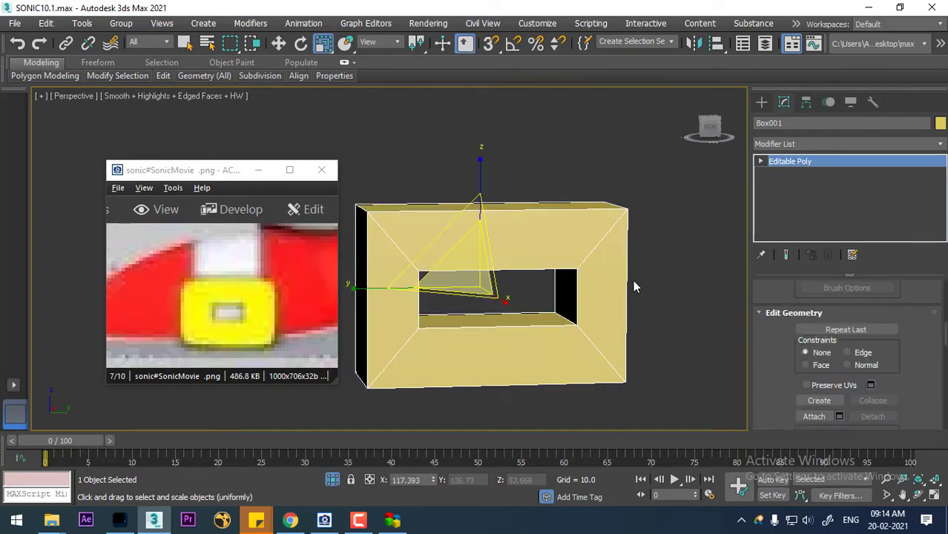
{"action": "middle_click_drag", "start_coordinate": [633, 280], "coordinate": [698, 310], "text": "alt"}
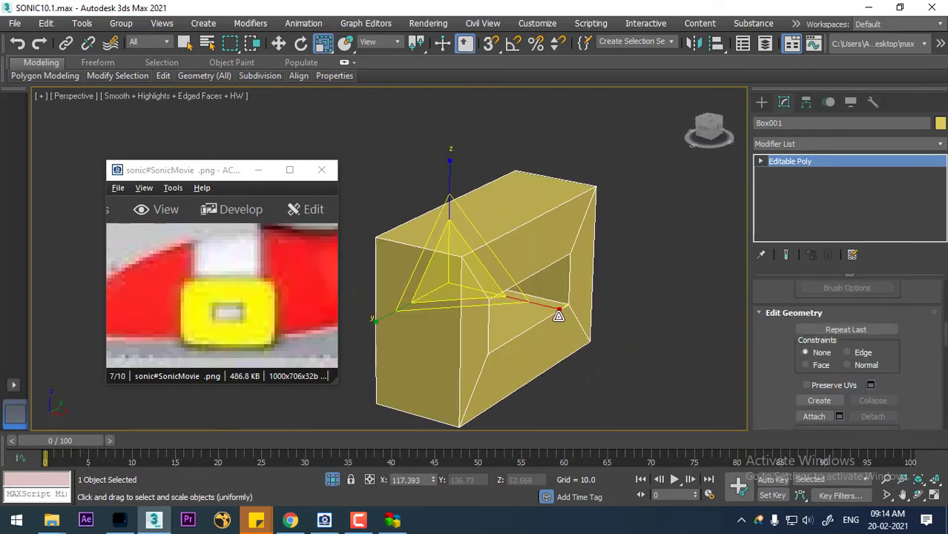
{"action": "left_click_drag", "start_coordinate": [559, 315], "coordinate": [555, 311]}
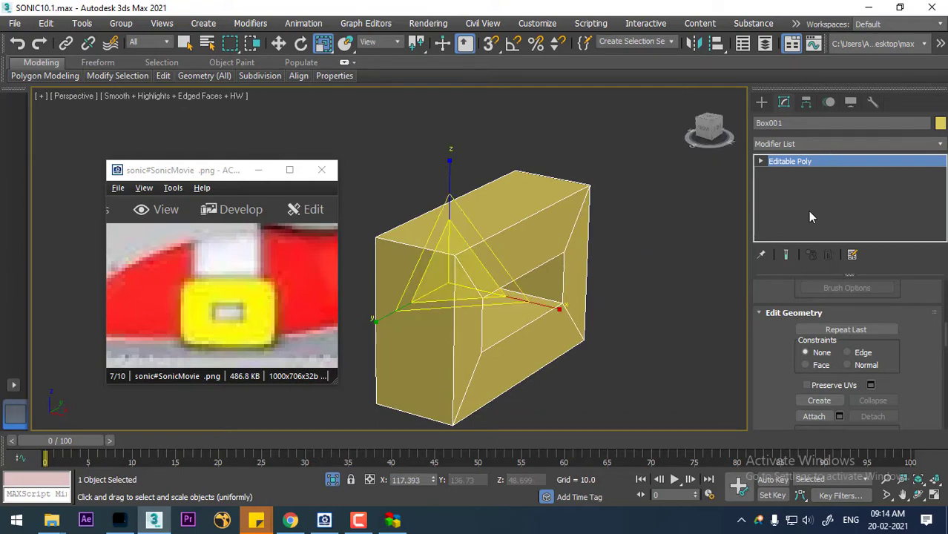
Add a TurboSmooth modifier to the buckle and turn off its viewport display
{"action": "left_click", "coordinate": [815, 144]}
{"action": "key", "text": "t"}
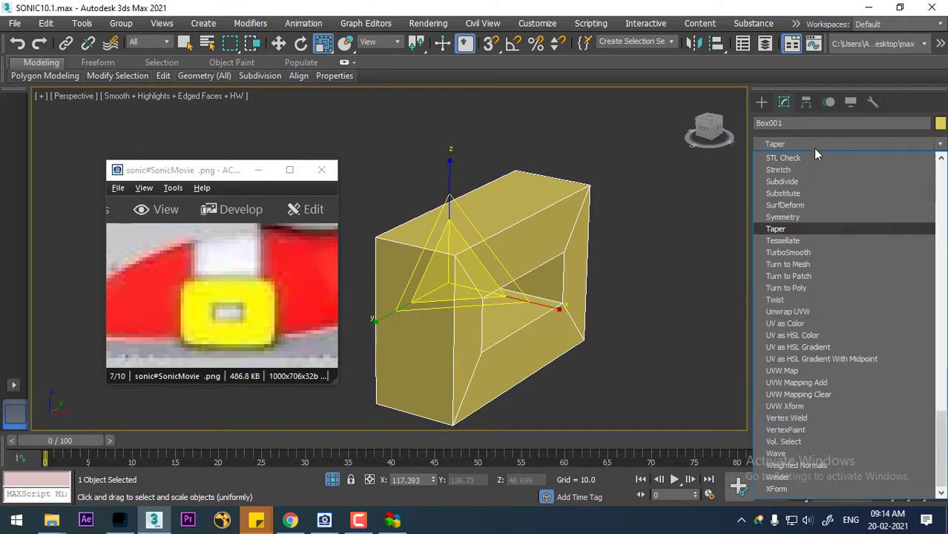
{"action": "left_click", "coordinate": [826, 249]}
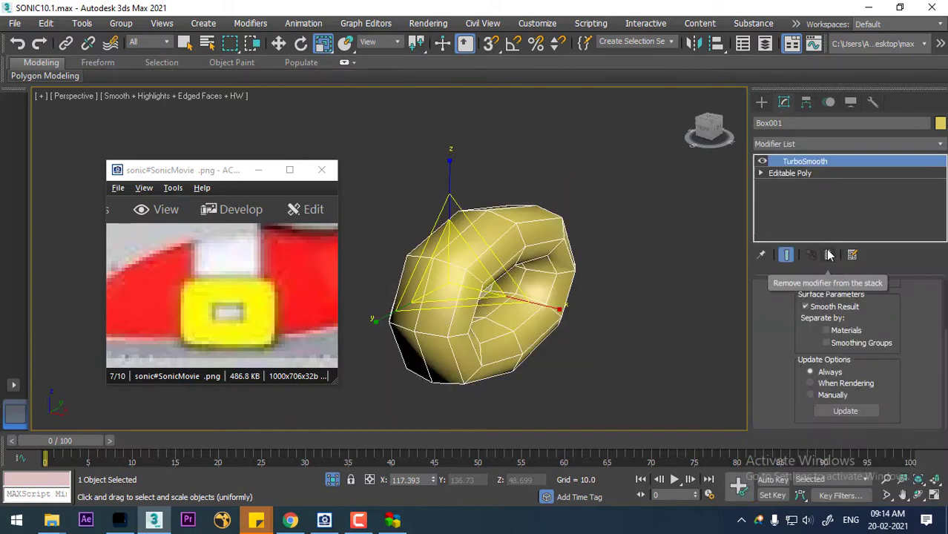
{"action": "left_click", "coordinate": [763, 161]}
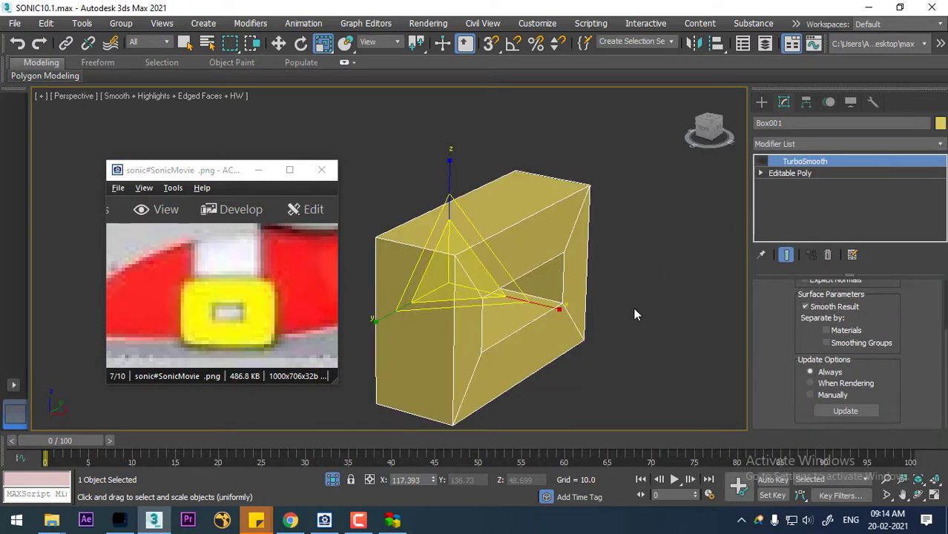
In the Editable Poly's Edge level, select the four diagonal corner edges on the buckle's face and extend them to full edge loops
{"action": "middle_click_drag", "start_coordinate": [634, 315], "coordinate": [668, 245], "text": "alt"}
{"action": "left_click", "coordinate": [760, 174]}
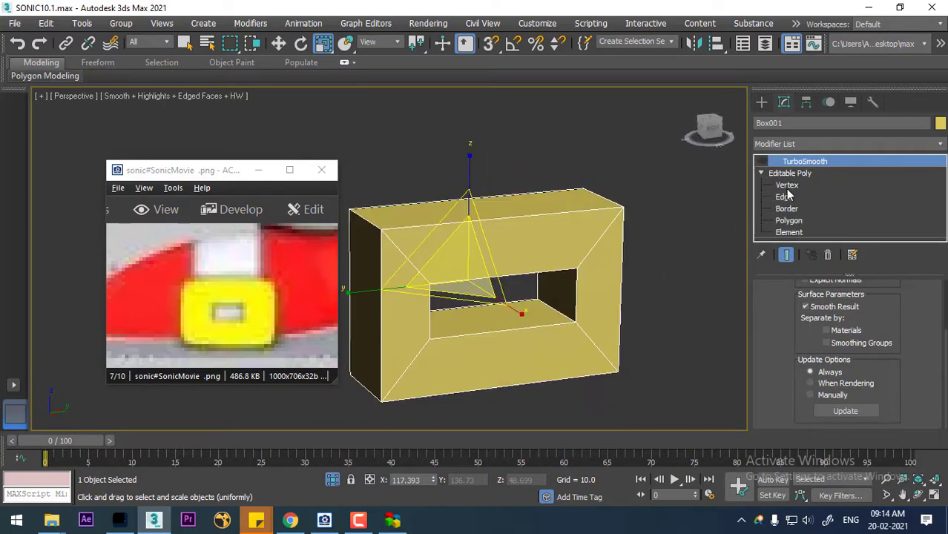
{"action": "left_click", "coordinate": [785, 197]}
{"action": "middle_click_drag", "start_coordinate": [445, 277], "coordinate": [489, 289]}
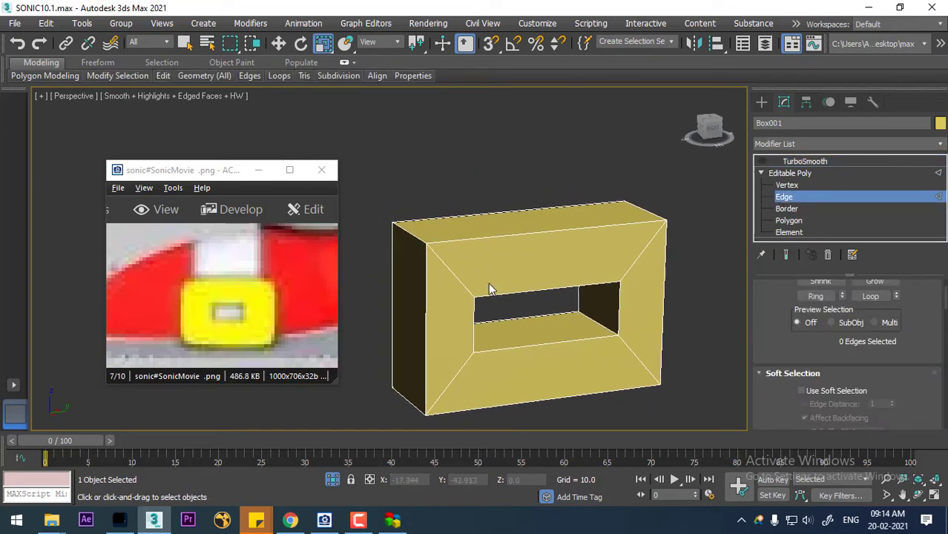
{"action": "left_click", "coordinate": [450, 275]}
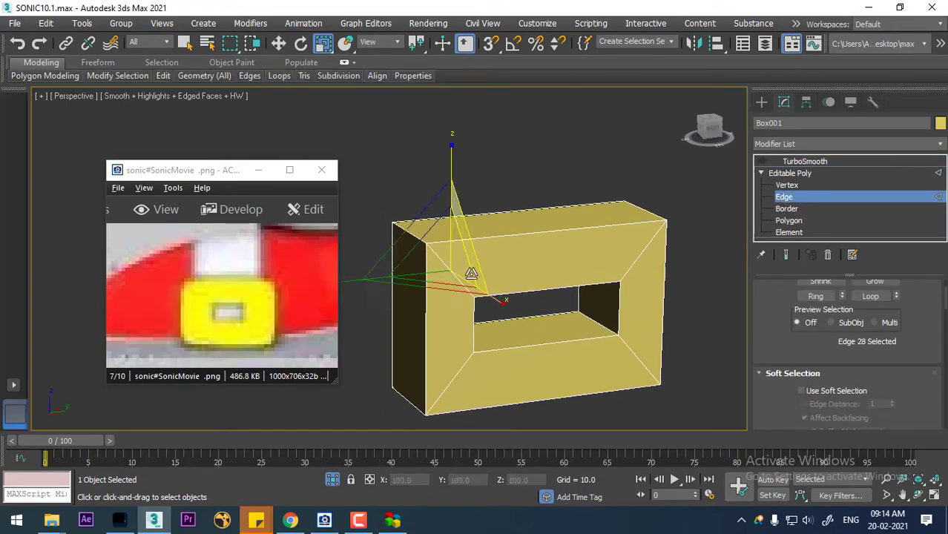
{"action": "left_click", "coordinate": [651, 259]}
{"action": "left_click", "coordinate": [631, 354], "text": "ctrl"}
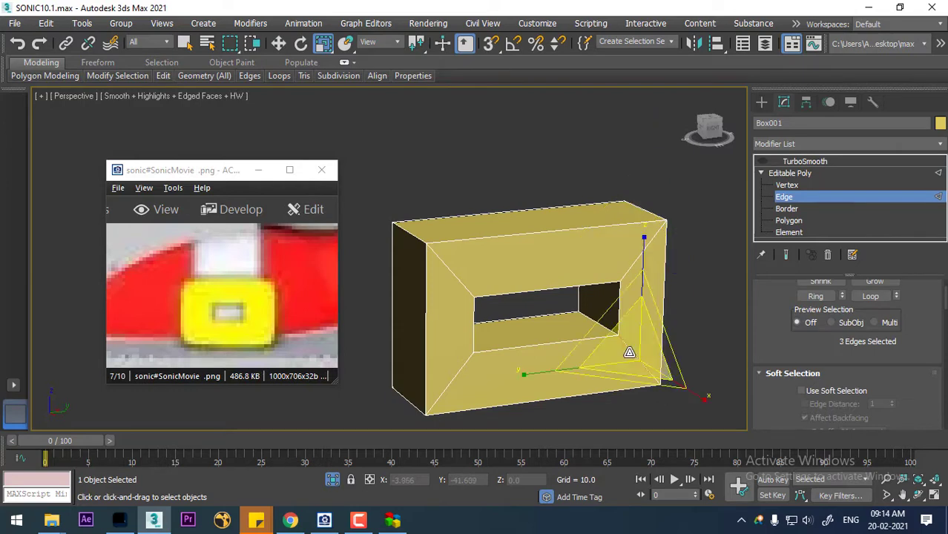
{"action": "left_click", "coordinate": [454, 380], "text": "ctrl"}
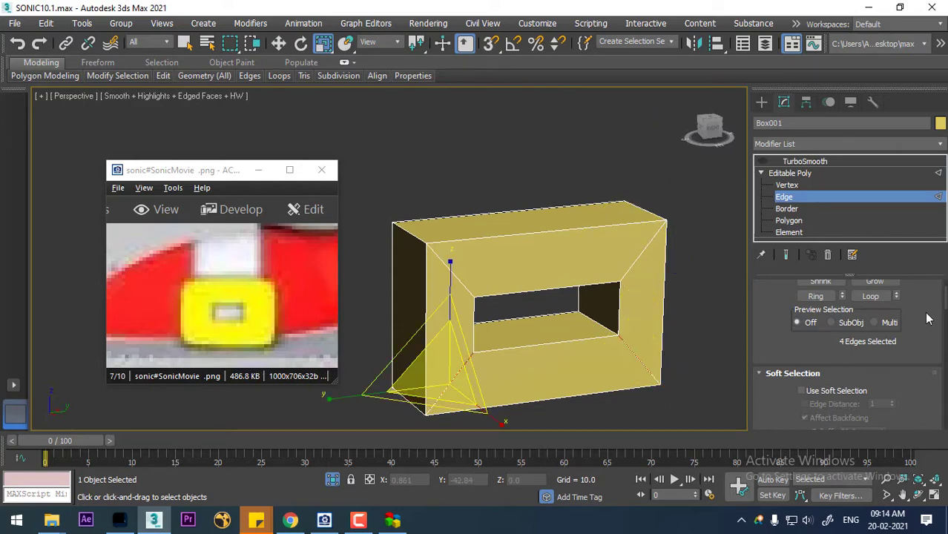
{"action": "scroll", "coordinate": [929, 319], "scroll_direction": "up", "scroll_amount": 2}
{"action": "left_click", "coordinate": [873, 330]}
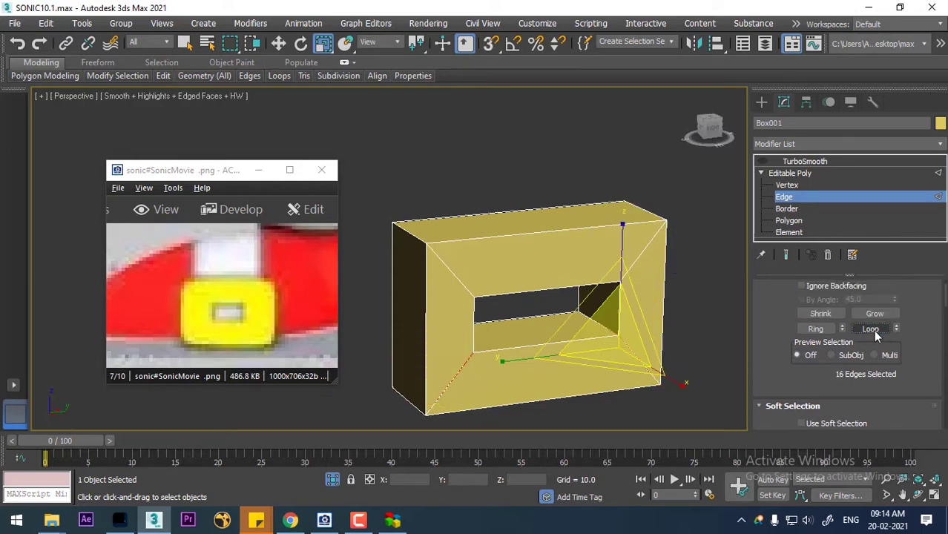
Apply a Chamfer to the selected diagonal corner loops, trying 2 connect edge segments and reducing the amount to 0.178
{"action": "key", "text": "F3"}
{"action": "key", "text": "F3"}
{"action": "key", "text": "F3"}
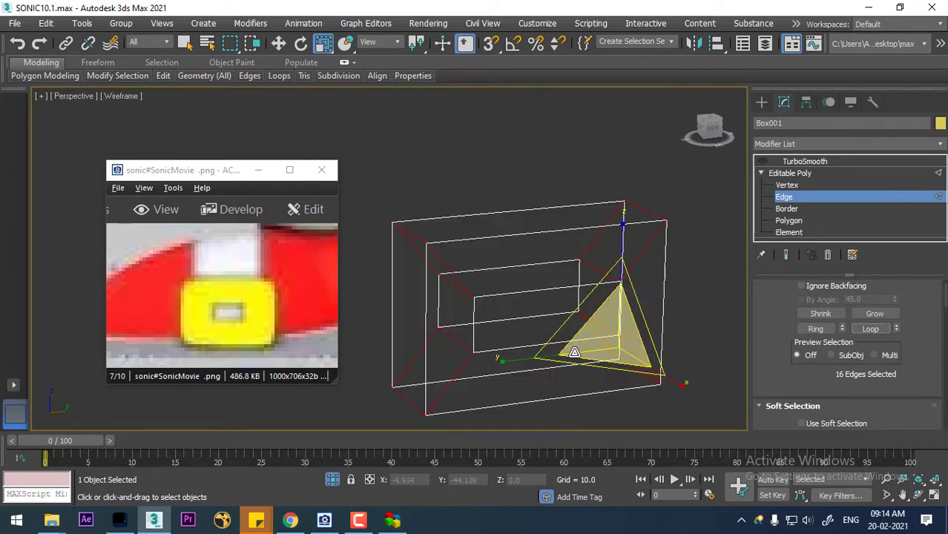
{"action": "key", "text": "F3"}
{"action": "right_click", "coordinate": [591, 286]}
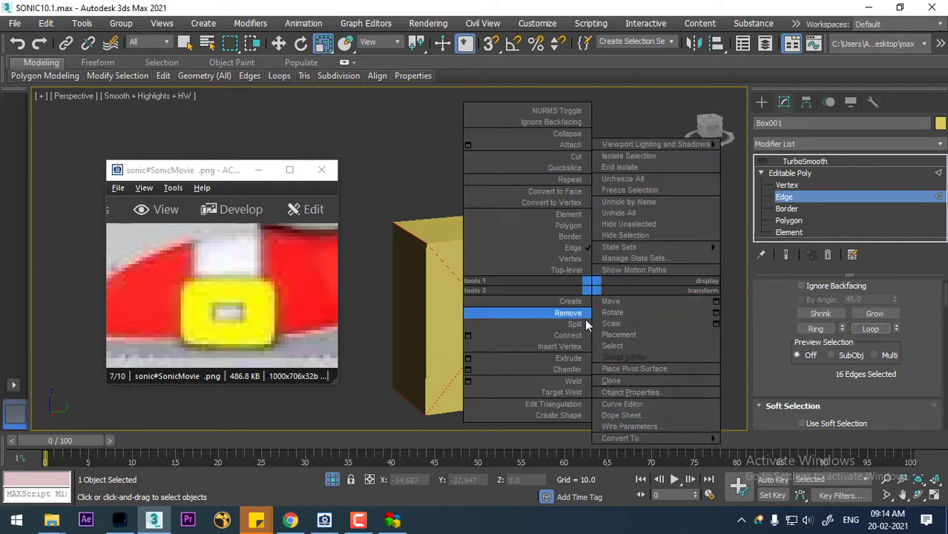
{"action": "left_click", "coordinate": [468, 370]}
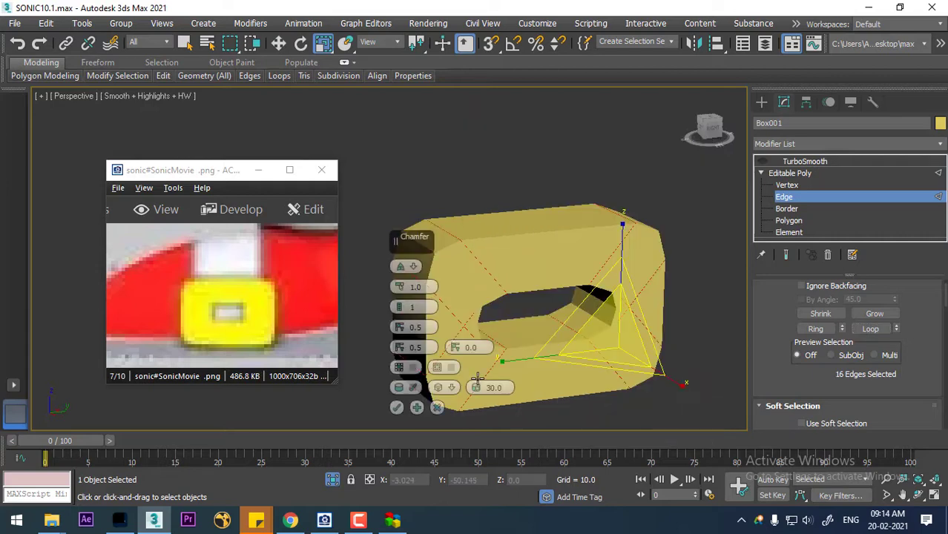
{"action": "left_click", "coordinate": [399, 304]}
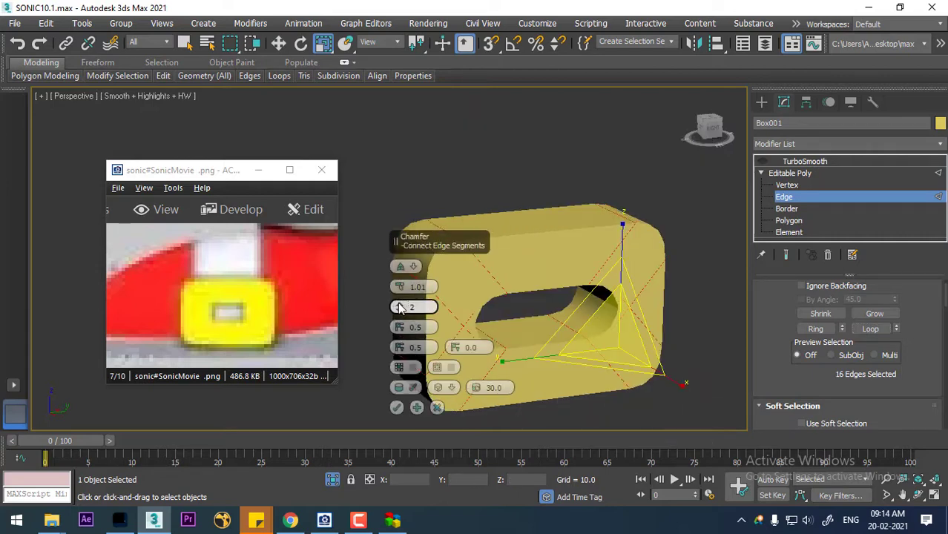
{"action": "left_click_drag", "start_coordinate": [401, 291], "coordinate": [384, 365]}
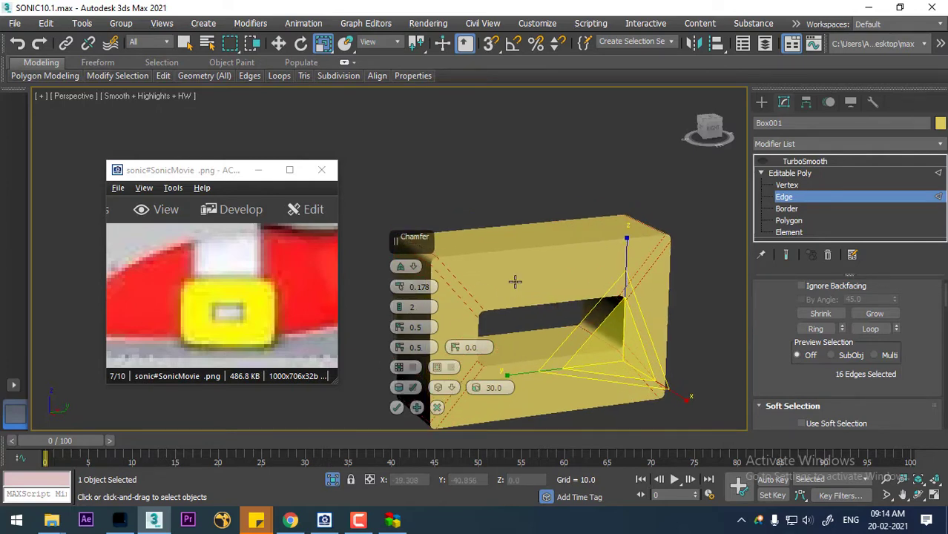
Show edged faces and the TurboSmooth end result, then set the chamfer to 1 segment and apply it
{"action": "key", "text": "F4"}
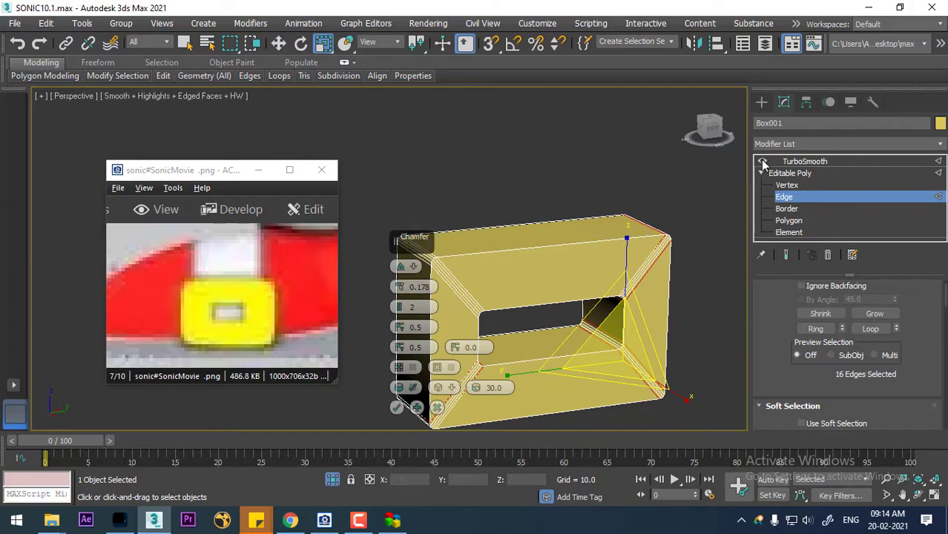
{"action": "left_click", "coordinate": [788, 255]}
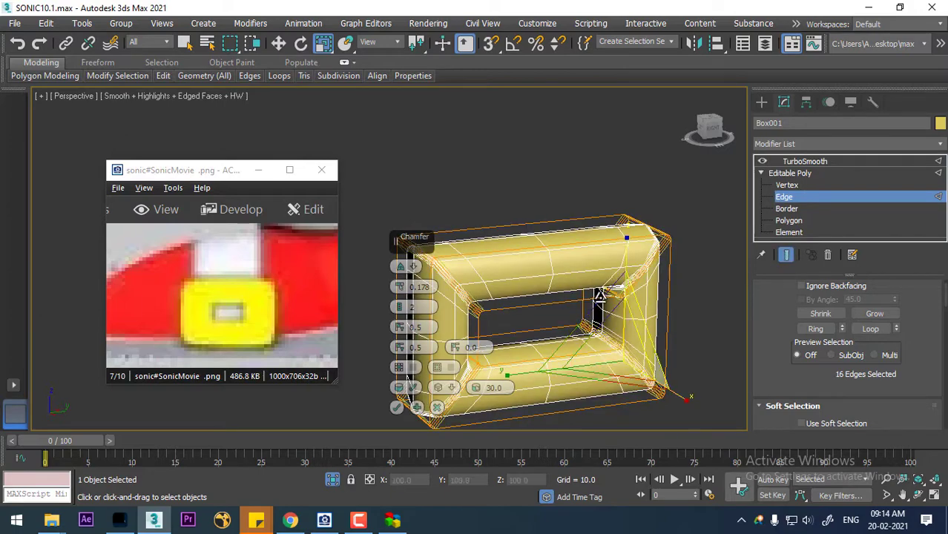
{"action": "scroll", "coordinate": [641, 277], "scroll_direction": "up", "scroll_amount": 3}
{"action": "middle_click_drag", "start_coordinate": [629, 277], "coordinate": [674, 277], "text": "alt"}
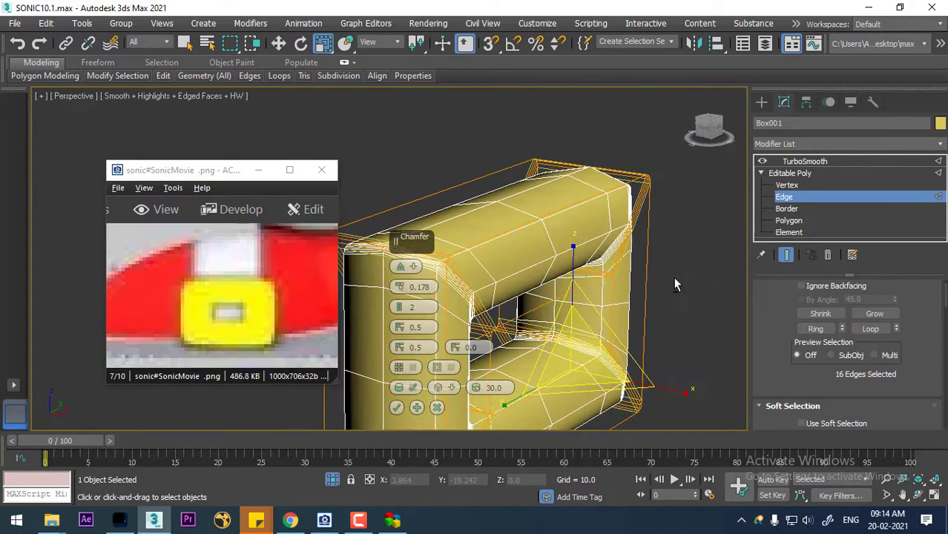
{"action": "scroll", "coordinate": [672, 277], "scroll_direction": "down", "scroll_amount": 1}
{"action": "middle_click_drag", "start_coordinate": [614, 279], "coordinate": [639, 274]}
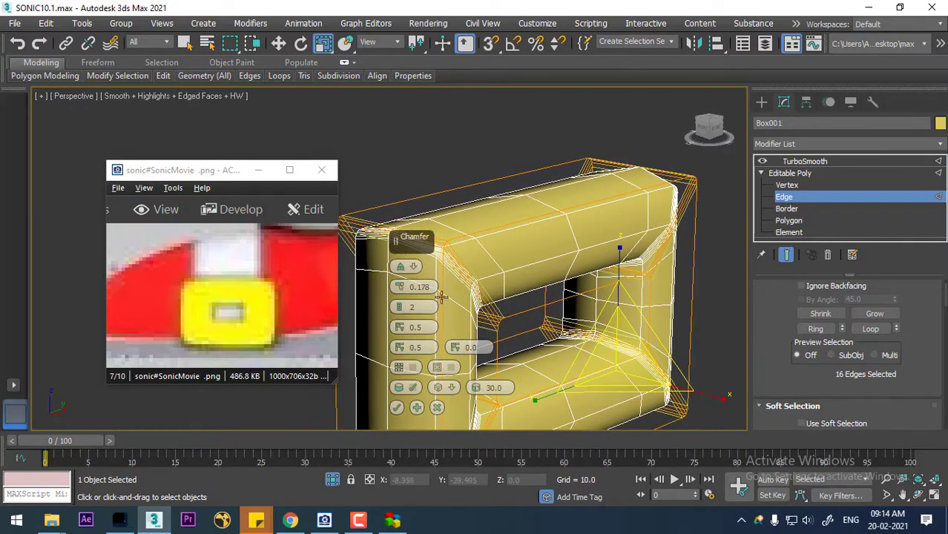
{"action": "left_click_drag", "start_coordinate": [401, 310], "coordinate": [398, 308]}
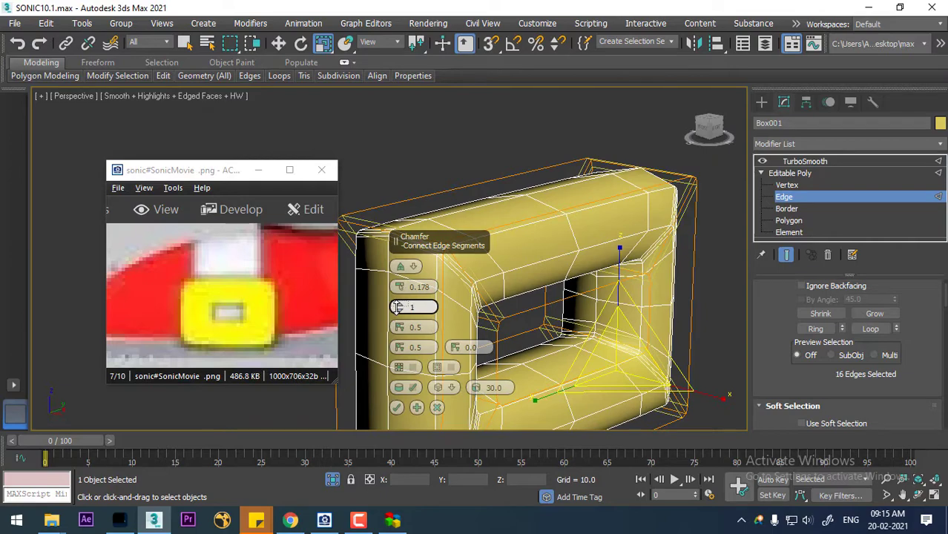
{"action": "middle_click_drag", "start_coordinate": [553, 285], "coordinate": [562, 258]}
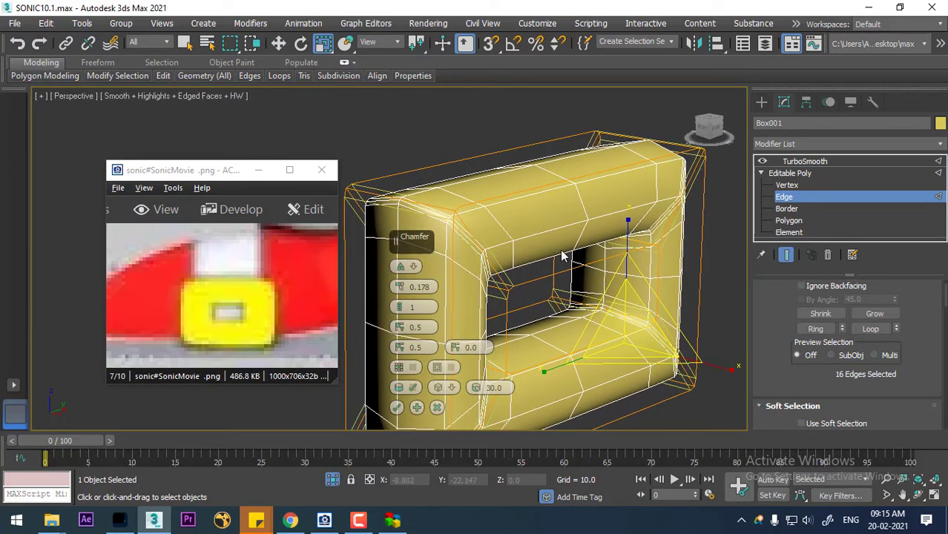
{"action": "left_click", "coordinate": [397, 408]}
{"action": "middle_click_drag", "start_coordinate": [512, 289], "coordinate": [524, 235], "text": "alt"}
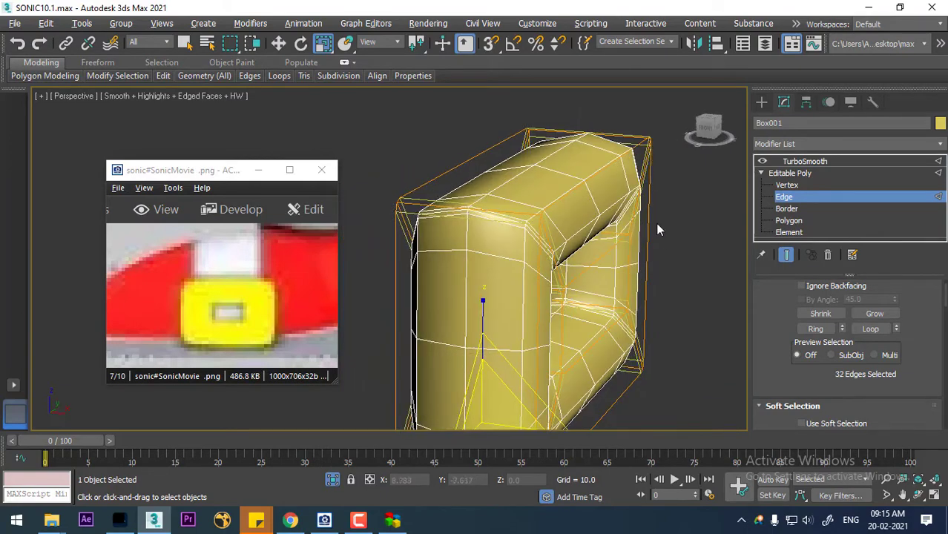
Select the ring of edges across the buckle's outer thickness and connect them with 3 segments and a pinch of 92
{"action": "left_click", "coordinate": [504, 219]}
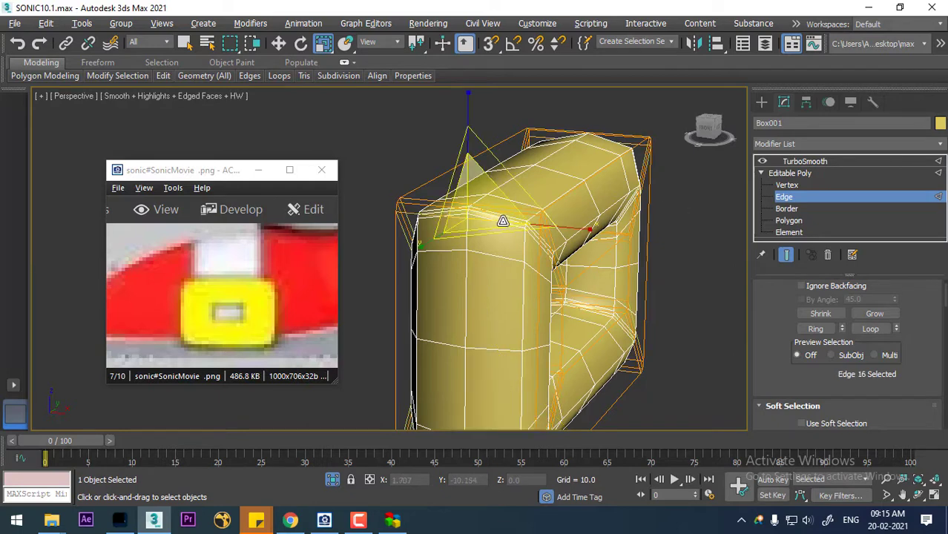
{"action": "double_click", "coordinate": [582, 235]}
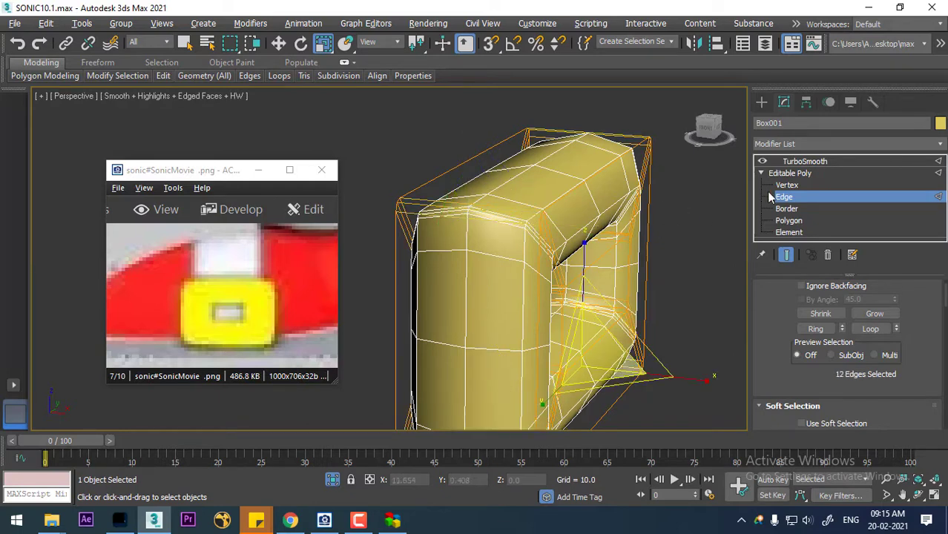
{"action": "left_click", "coordinate": [763, 162]}
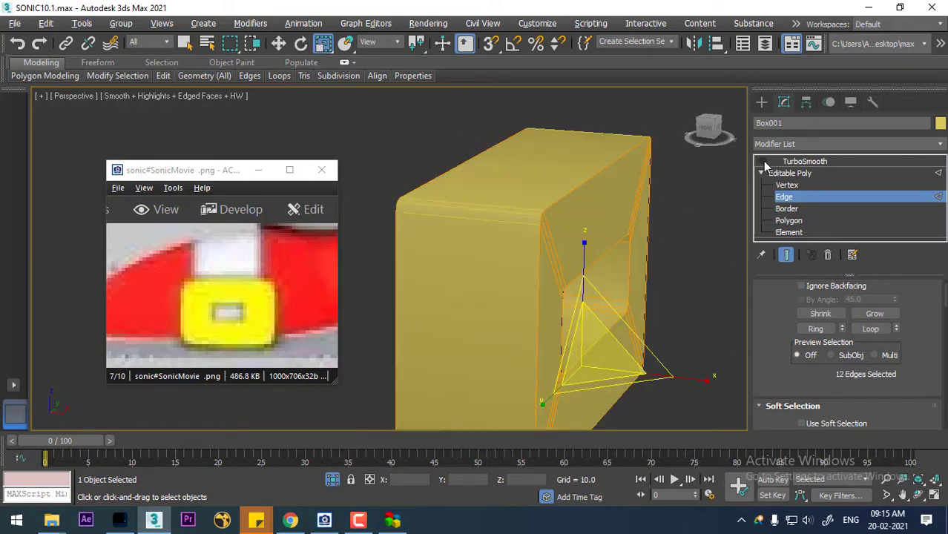
{"action": "right_click", "coordinate": [684, 229]}
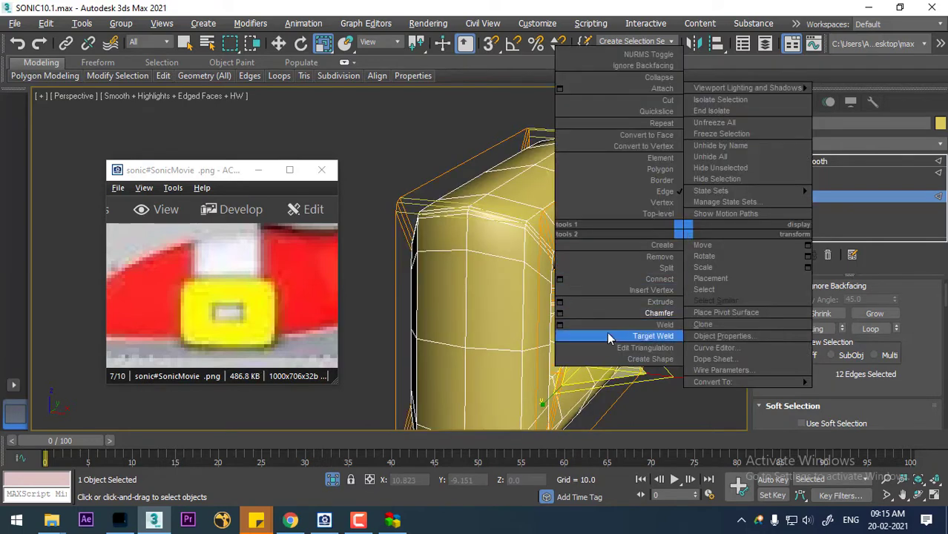
{"action": "left_click", "coordinate": [560, 279]}
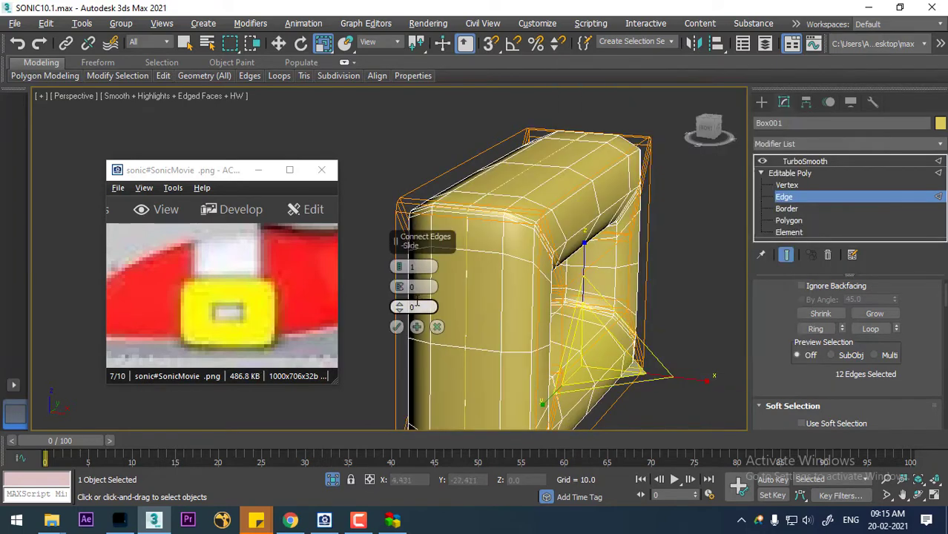
{"action": "left_click", "coordinate": [400, 268]}
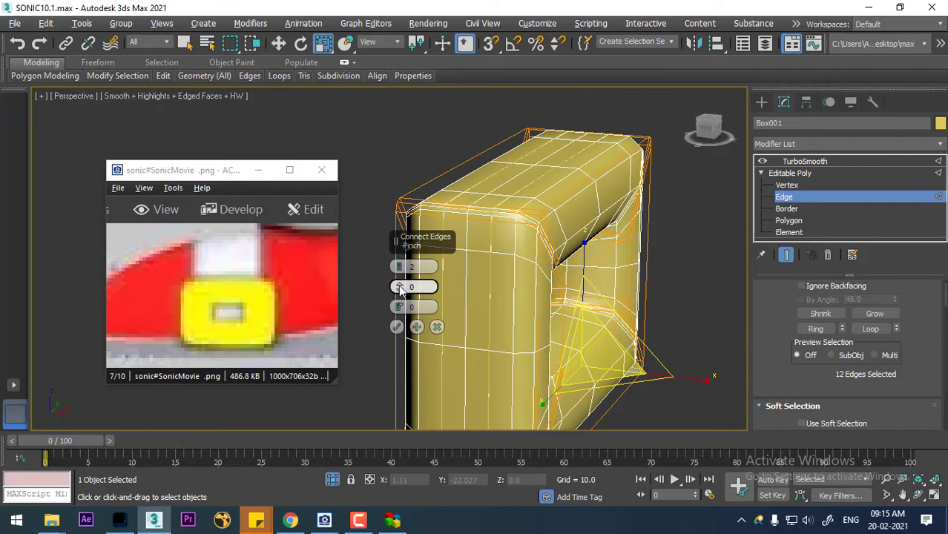
{"action": "left_click_drag", "start_coordinate": [400, 289], "coordinate": [472, 27]}
{"action": "middle_click_drag", "start_coordinate": [621, 193], "coordinate": [586, 208], "text": "alt"}
{"action": "left_click", "coordinate": [401, 271]}
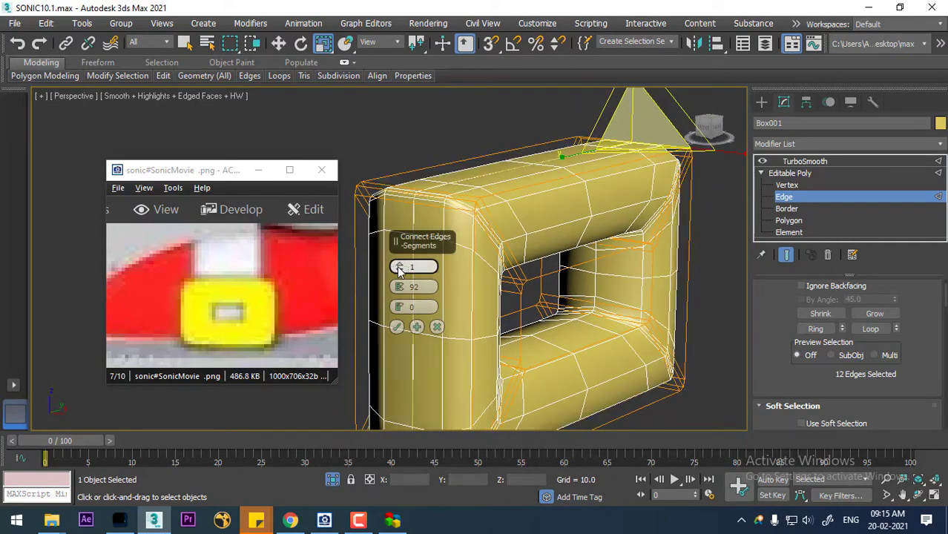
{"action": "left_click", "coordinate": [401, 266]}
{"action": "left_click", "coordinate": [401, 266]}
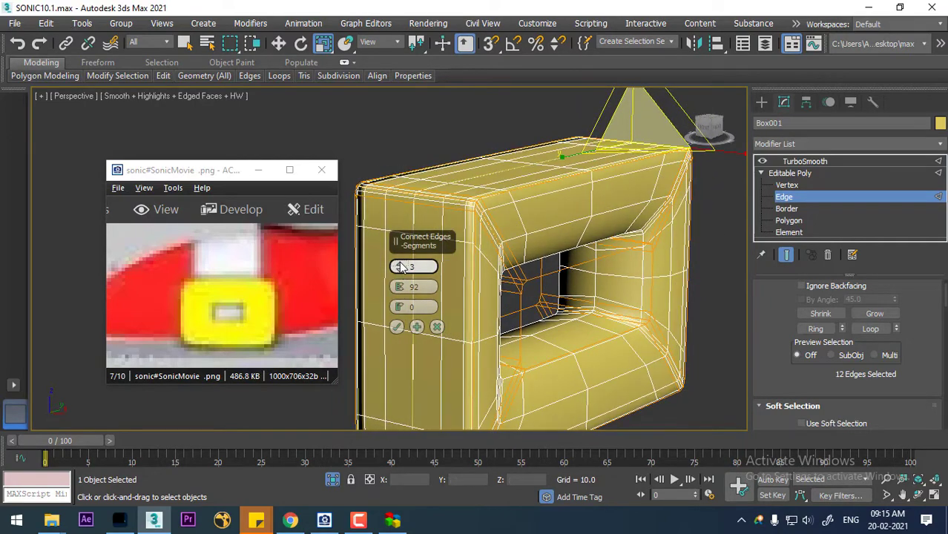
{"action": "left_click", "coordinate": [397, 326]}
Select the edge rings on the buckle's front and back faces, connect them with 3 segments and pinch 92, and return to object level
{"action": "middle_click_drag", "start_coordinate": [416, 326], "coordinate": [669, 245], "text": "alt"}
{"action": "left_click", "coordinate": [693, 233]}
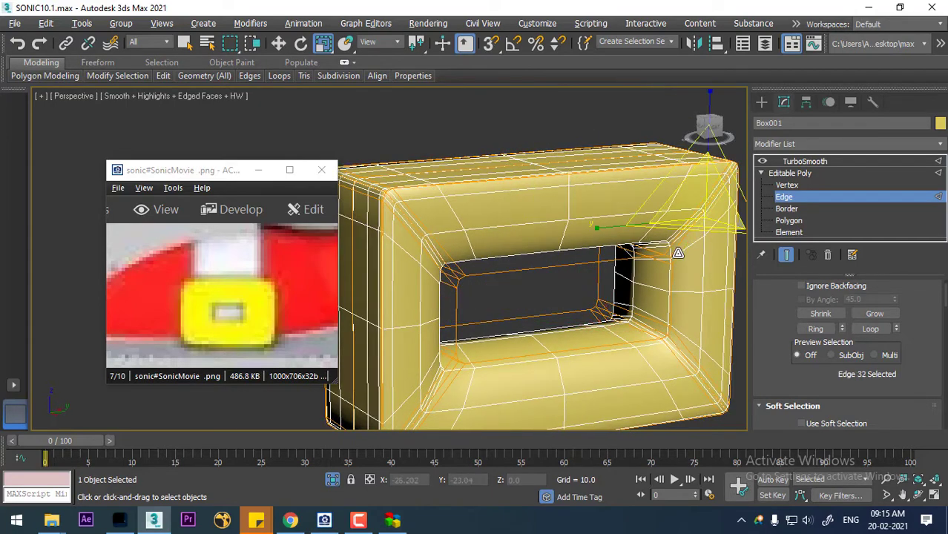
{"action": "key", "text": "alt+r"}
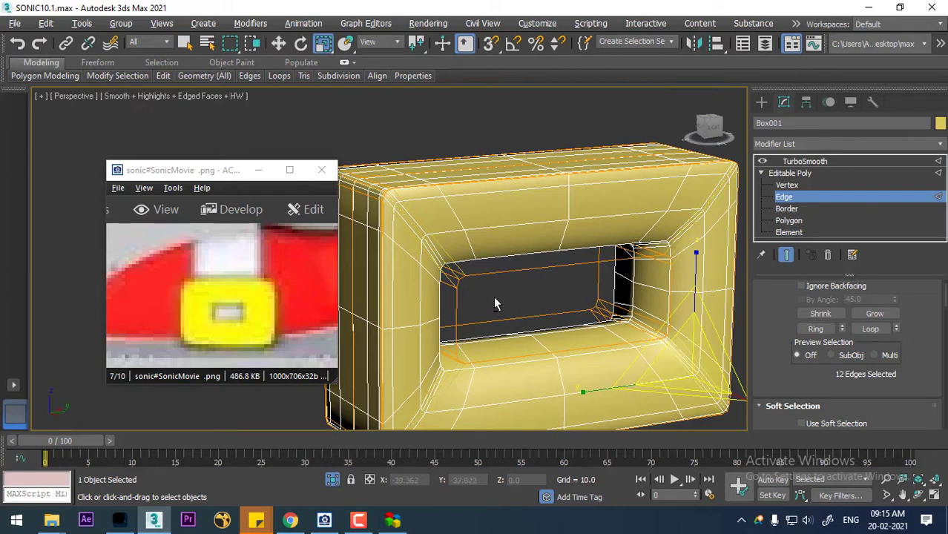
{"action": "middle_click_drag", "start_coordinate": [493, 296], "coordinate": [472, 274], "text": "alt"}
{"action": "left_click", "coordinate": [536, 249], "text": "ctrl"}
{"action": "left_click", "coordinate": [599, 258], "text": "ctrl"}
{"action": "right_click", "coordinate": [557, 251]}
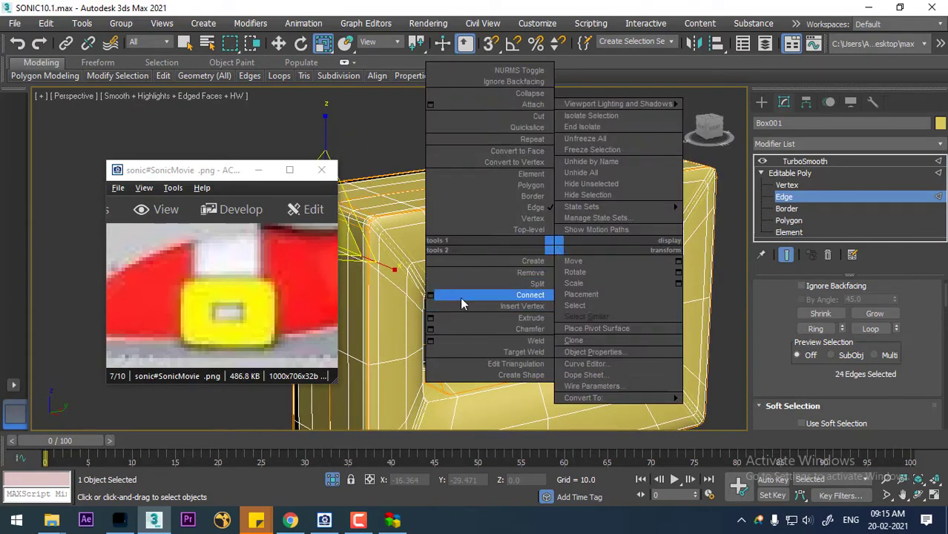
{"action": "left_click", "coordinate": [430, 294]}
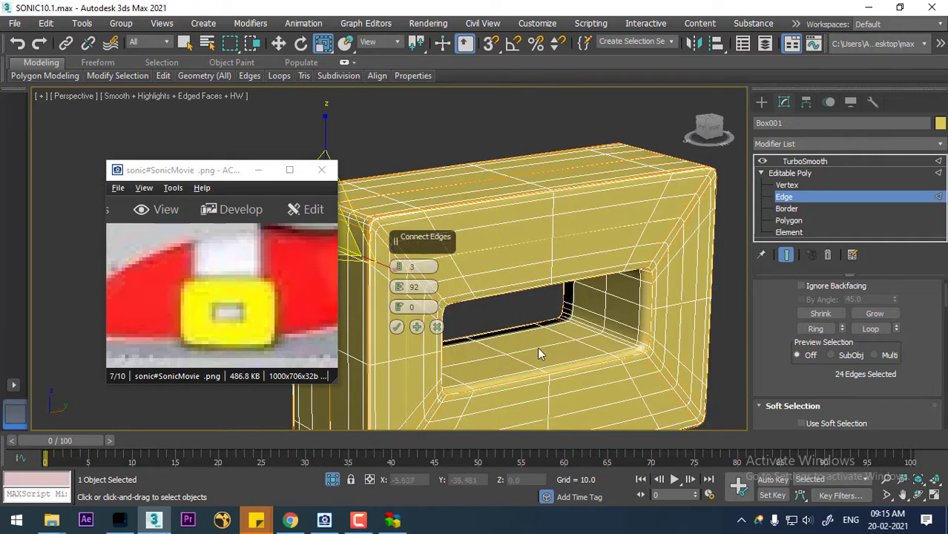
{"action": "left_click", "coordinate": [397, 327]}
{"action": "right_click", "coordinate": [556, 237]}
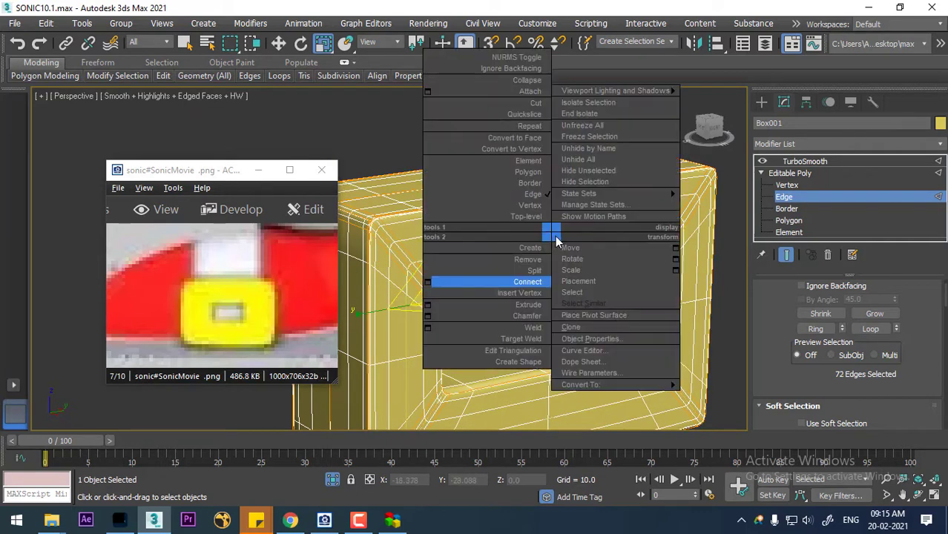
{"action": "left_click", "coordinate": [528, 218]}
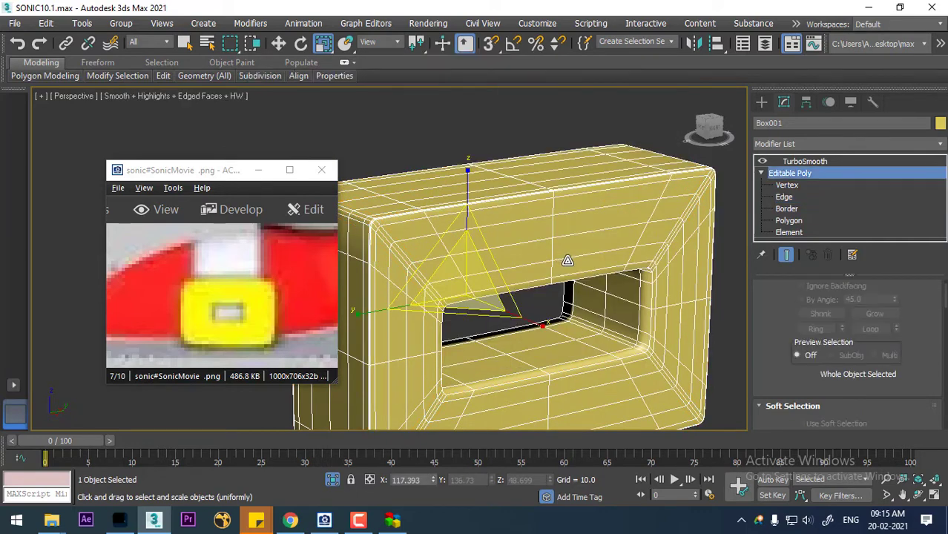
Check the smooth shading, hide TurboSmooth, connect the ring of edges inside the buckle's hole, and return to object level
{"action": "middle_click_drag", "start_coordinate": [568, 261], "coordinate": [575, 272]}
{"action": "key", "text": "F4"}
{"action": "middle_click_drag", "start_coordinate": [609, 331], "coordinate": [583, 329], "text": "alt"}
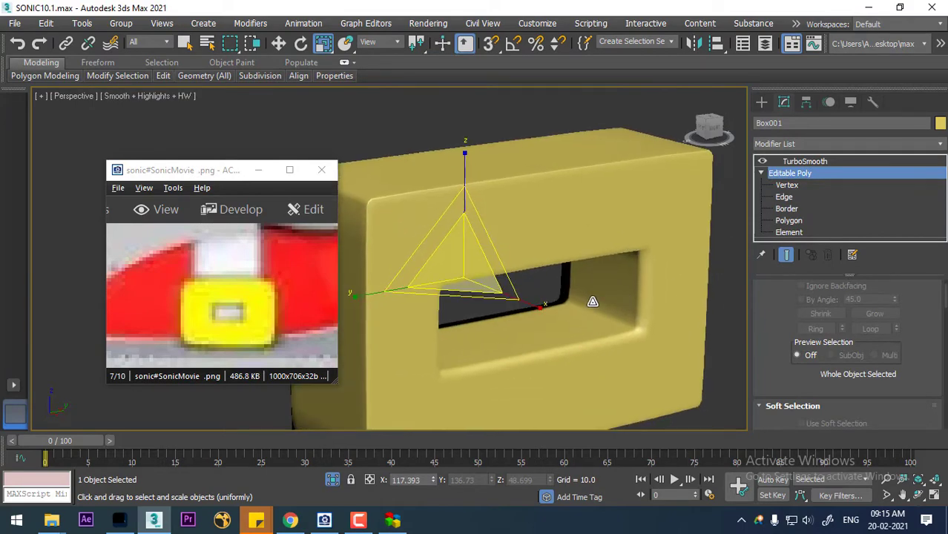
{"action": "key", "text": "F4"}
{"action": "left_click", "coordinate": [762, 161]}
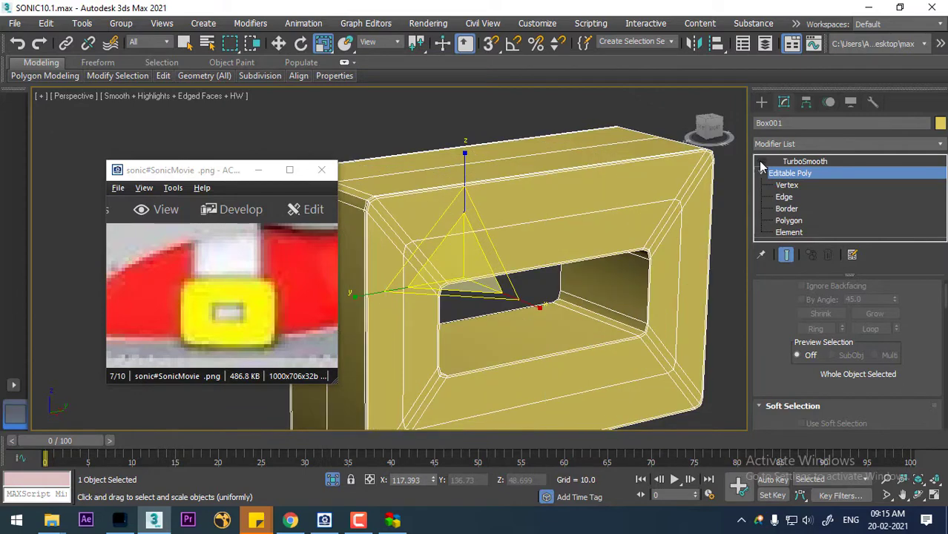
{"action": "left_click", "coordinate": [785, 198]}
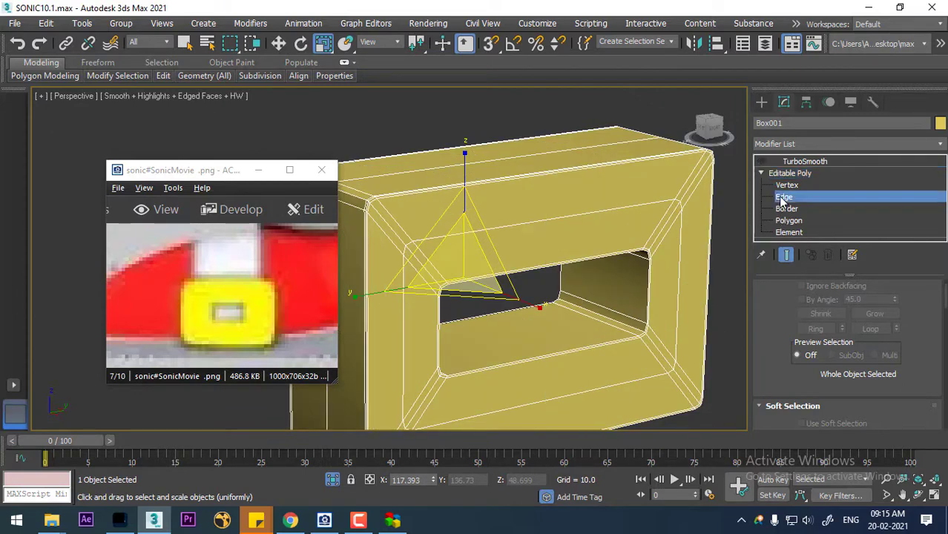
{"action": "left_click", "coordinate": [614, 332]}
{"action": "left_click", "coordinate": [628, 334]}
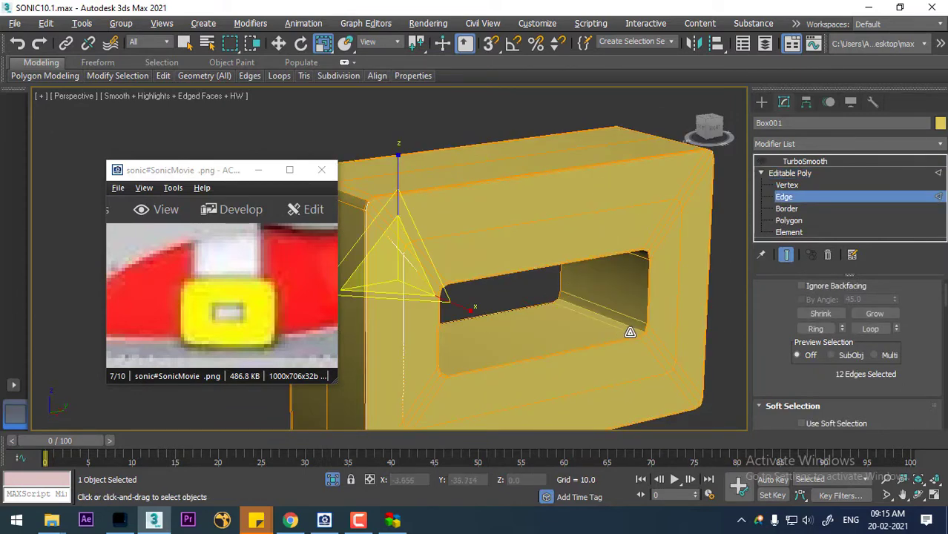
{"action": "double_click", "coordinate": [629, 333]}
{"action": "right_click", "coordinate": [640, 285]}
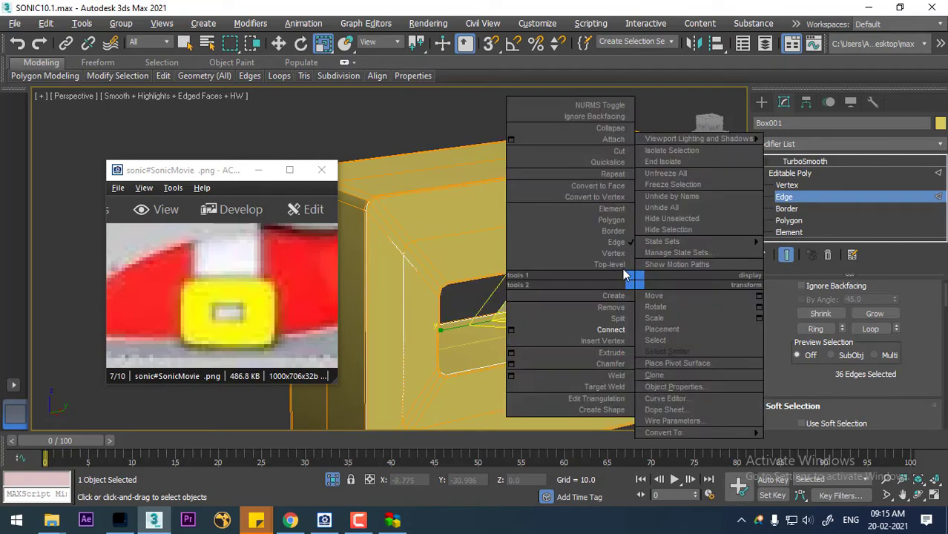
{"action": "left_click", "coordinate": [632, 273]}
Turn TurboSmooth's viewport display back on, deselect the buckle, and unhide all objects in the scene
{"action": "left_click", "coordinate": [772, 163]}
{"action": "left_click", "coordinate": [763, 162]}
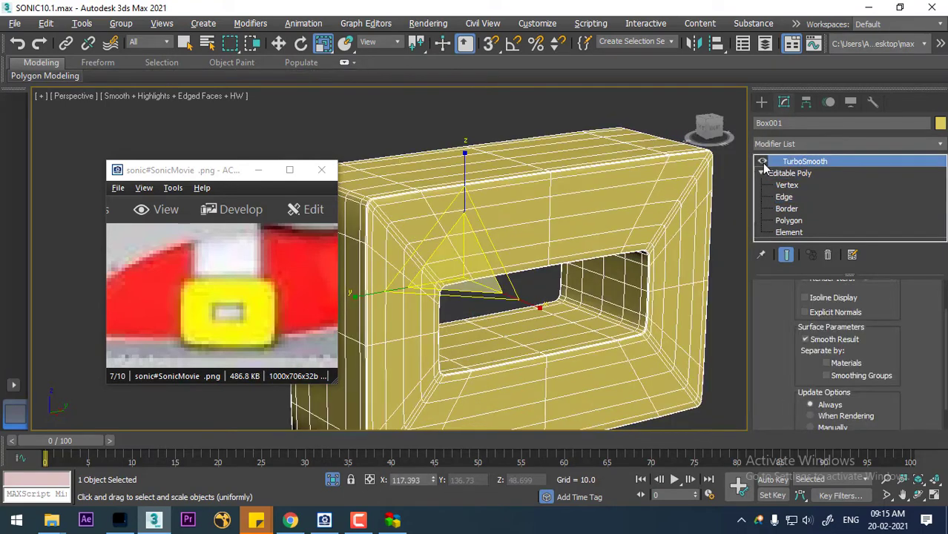
{"action": "scroll", "coordinate": [632, 290], "scroll_direction": "down", "scroll_amount": 5}
{"action": "left_click", "coordinate": [688, 379]}
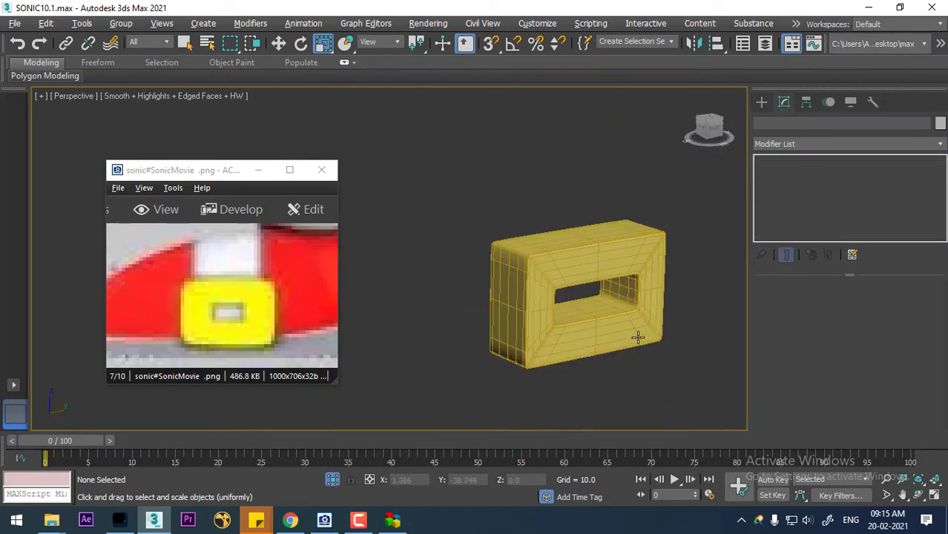
{"action": "right_click", "coordinate": [615, 333]}
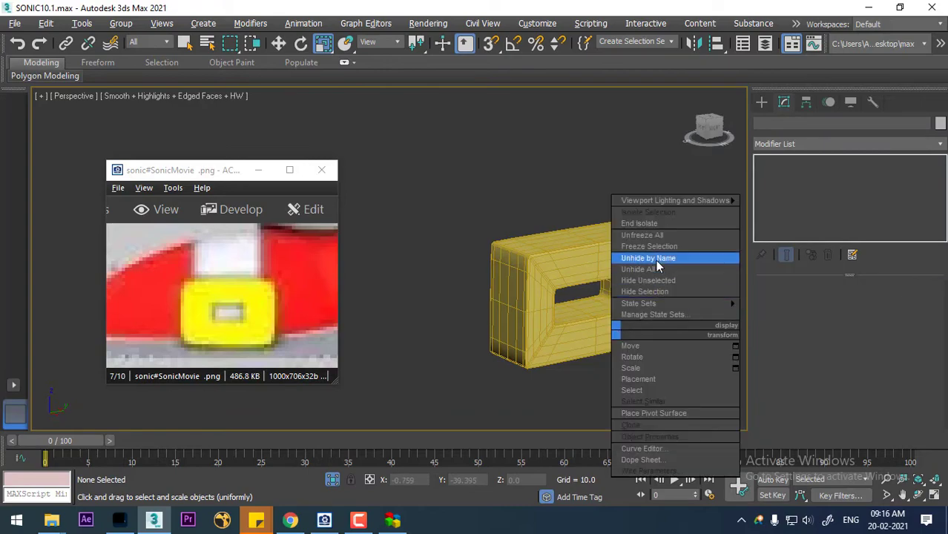
{"action": "left_click", "coordinate": [657, 270]}
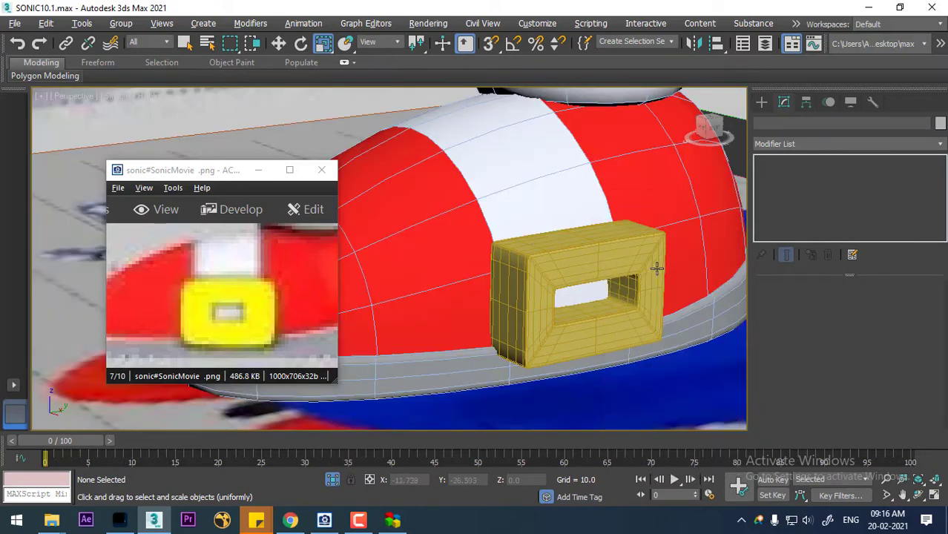
Select the yellow buckle, hide its TurboSmooth in the viewport, and add an FFD 3x3x3 modifier
{"action": "left_click", "coordinate": [258, 170]}
{"action": "middle_click_drag", "start_coordinate": [505, 271], "coordinate": [576, 248], "text": "alt"}
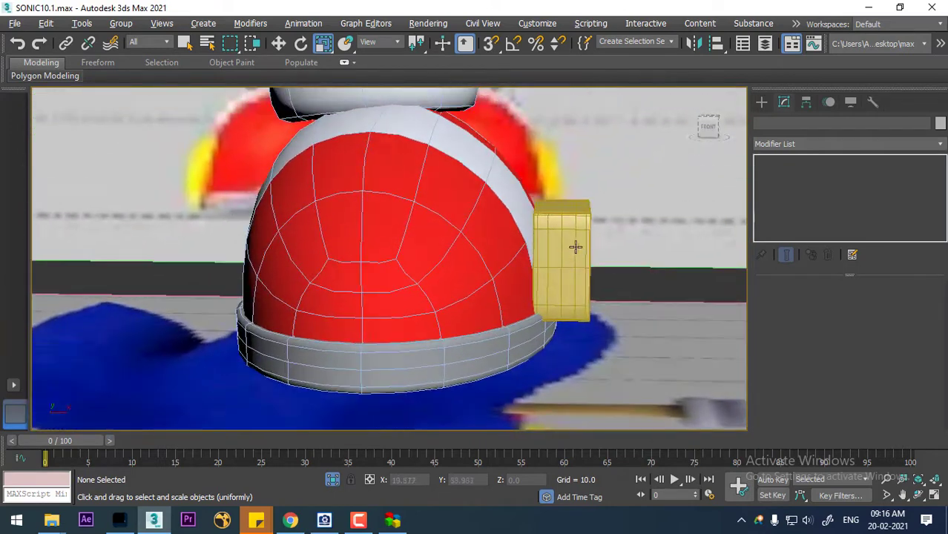
{"action": "left_click", "coordinate": [572, 245]}
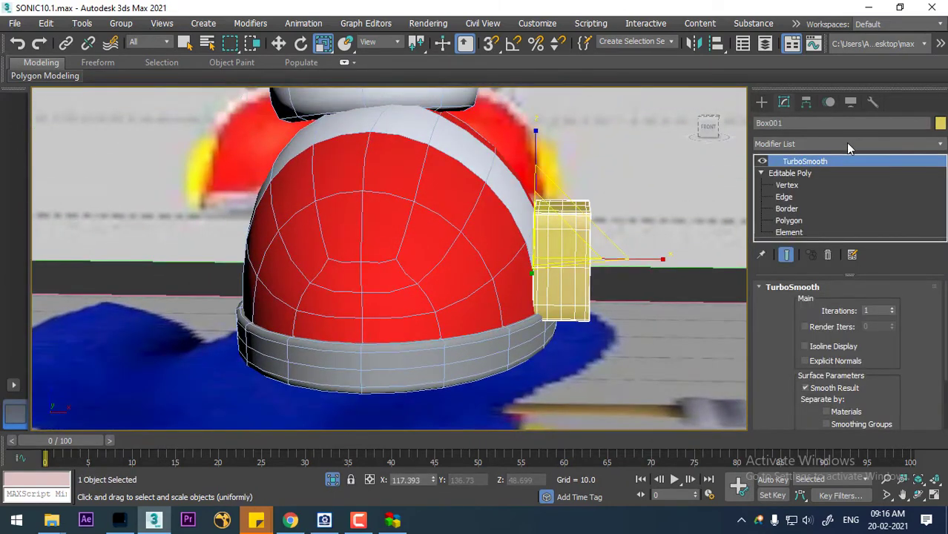
{"action": "left_click", "coordinate": [763, 162]}
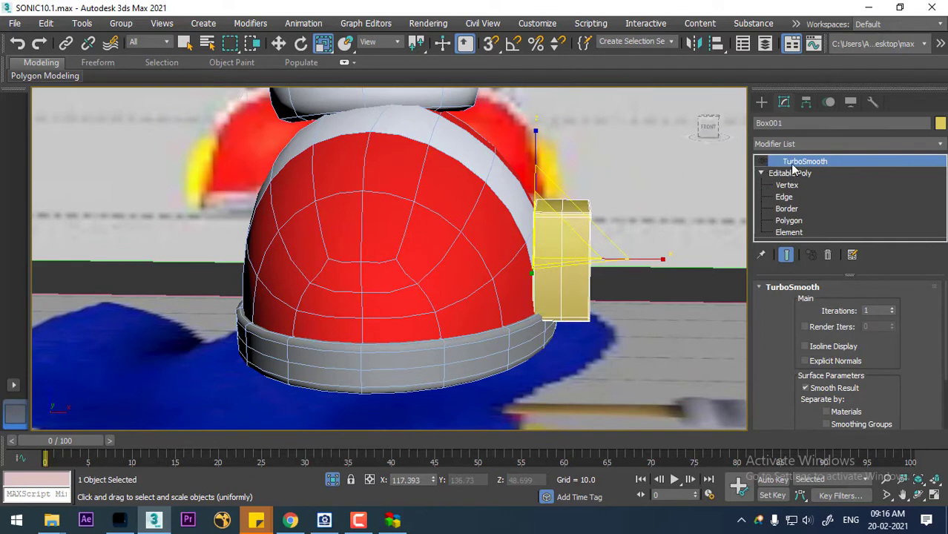
{"action": "left_click", "coordinate": [799, 147]}
{"action": "type", "text": "f"}
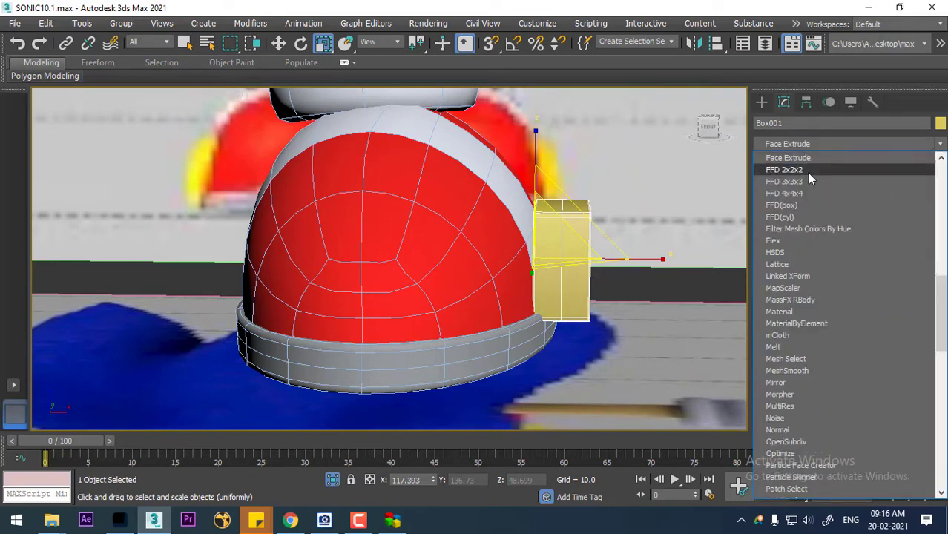
{"action": "left_click", "coordinate": [806, 182]}
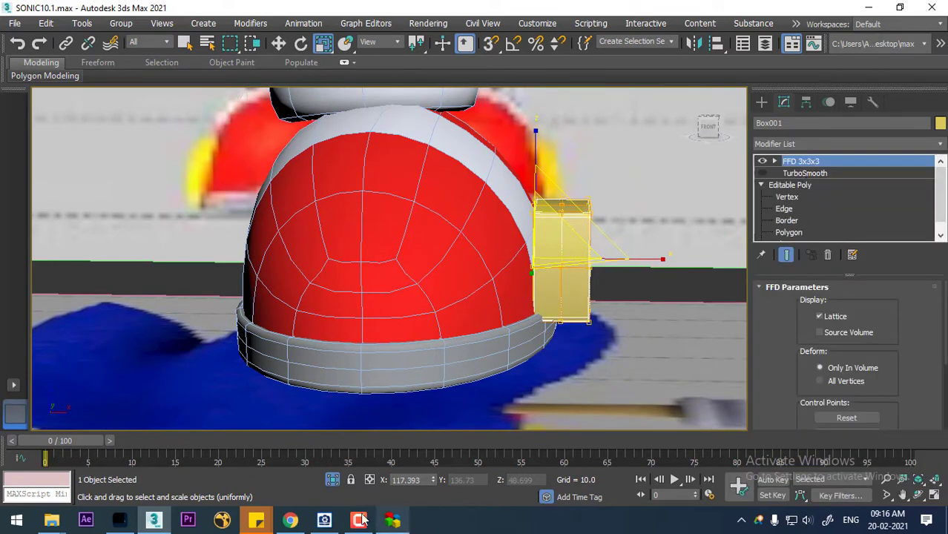
Switch to the ACDSee reference image and examine the buckle's tilt and curvature on the front-view shoes
{"action": "left_click", "coordinate": [325, 519]}
{"action": "left_click", "coordinate": [290, 171]}
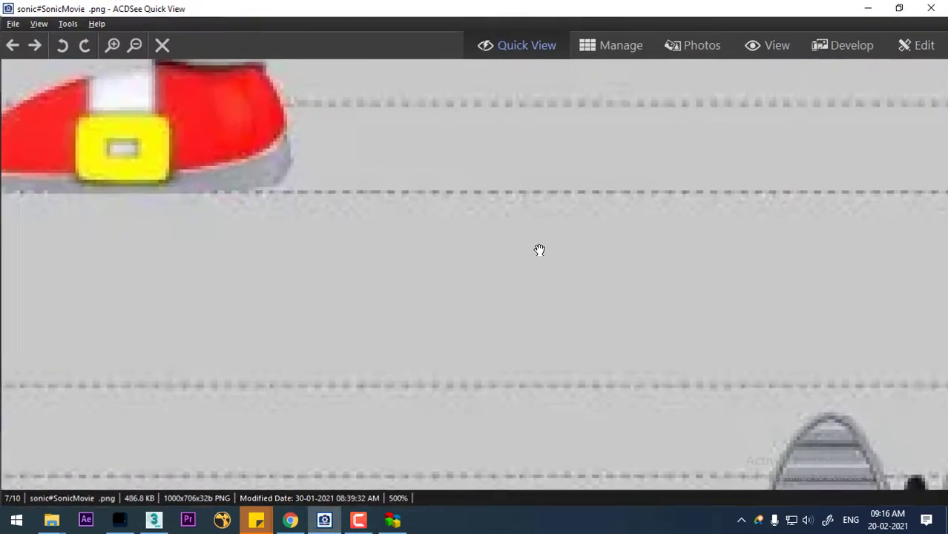
{"action": "scroll", "coordinate": [563, 254], "scroll_direction": "up", "scroll_amount": 1}
{"action": "scroll", "coordinate": [563, 258], "scroll_direction": "down", "scroll_amount": 1}
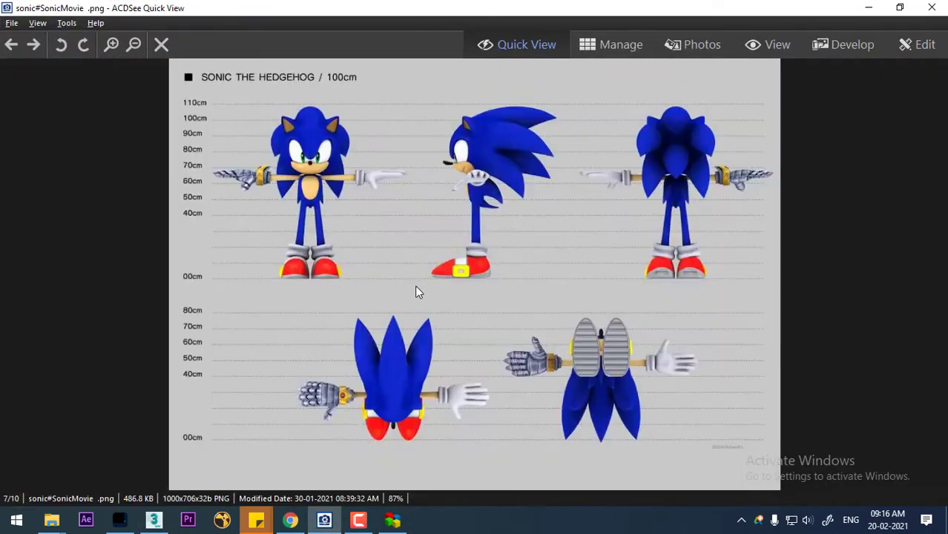
{"action": "scroll", "coordinate": [417, 290], "scroll_direction": "up", "scroll_amount": 3, "text": "ctrl"}
{"action": "left_click_drag", "start_coordinate": [269, 302], "coordinate": [698, 294]}
{"action": "scroll", "coordinate": [698, 294], "scroll_direction": "up", "scroll_amount": 3, "text": "ctrl"}
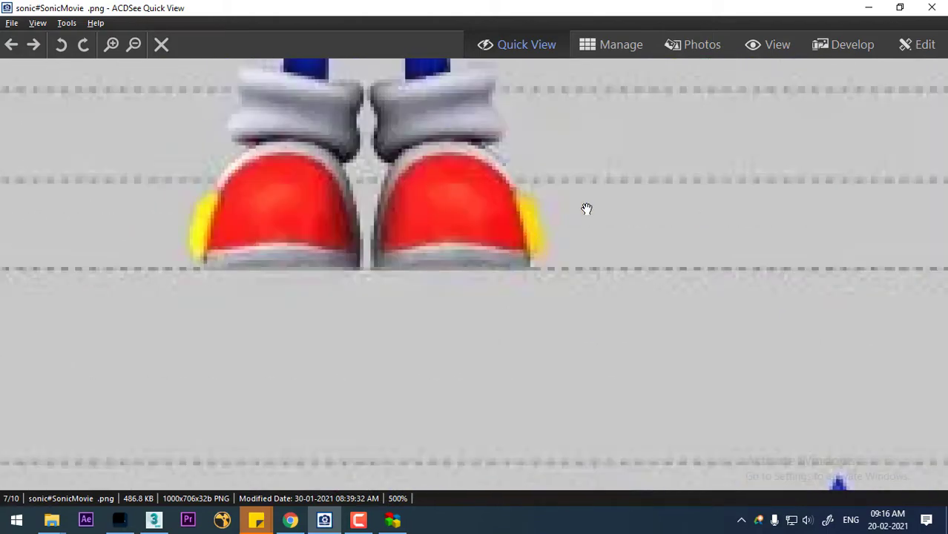
{"action": "left_click", "coordinate": [900, 7]}
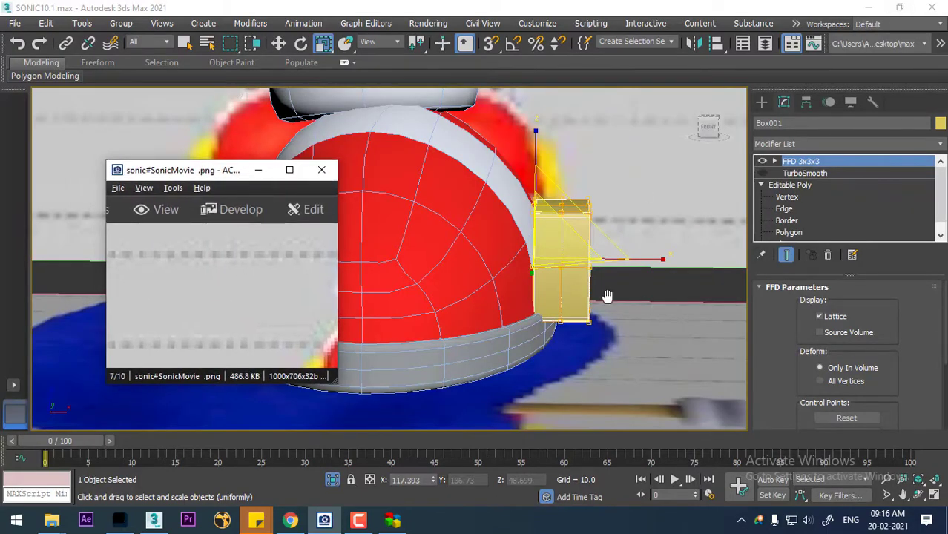
In the Front view, rotate the buckle about 7° so its top leans towards the shoe, following the reference
{"action": "middle_click_drag", "start_coordinate": [607, 297], "coordinate": [619, 302]}
{"action": "key", "text": "f"}
{"action": "scroll", "coordinate": [572, 294], "scroll_direction": "up", "scroll_amount": 5}
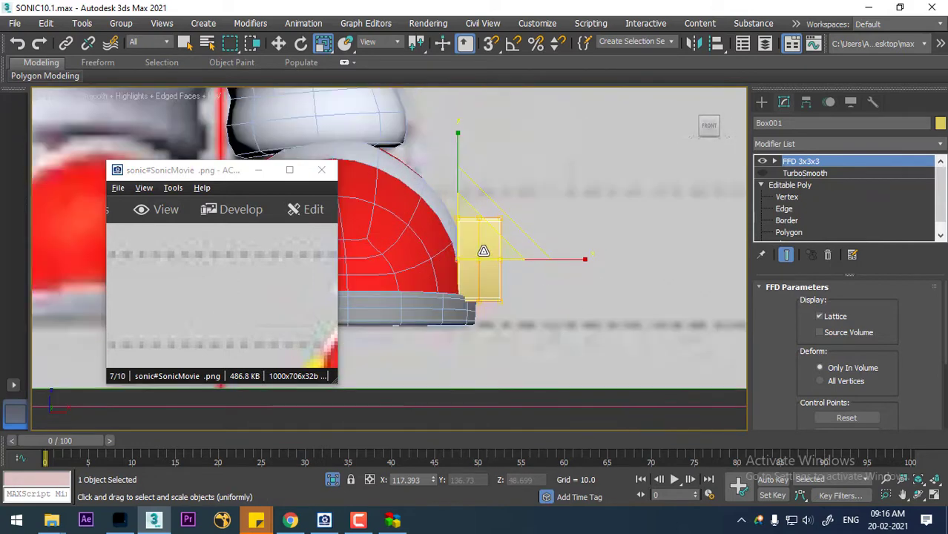
{"action": "right_click", "coordinate": [470, 238]}
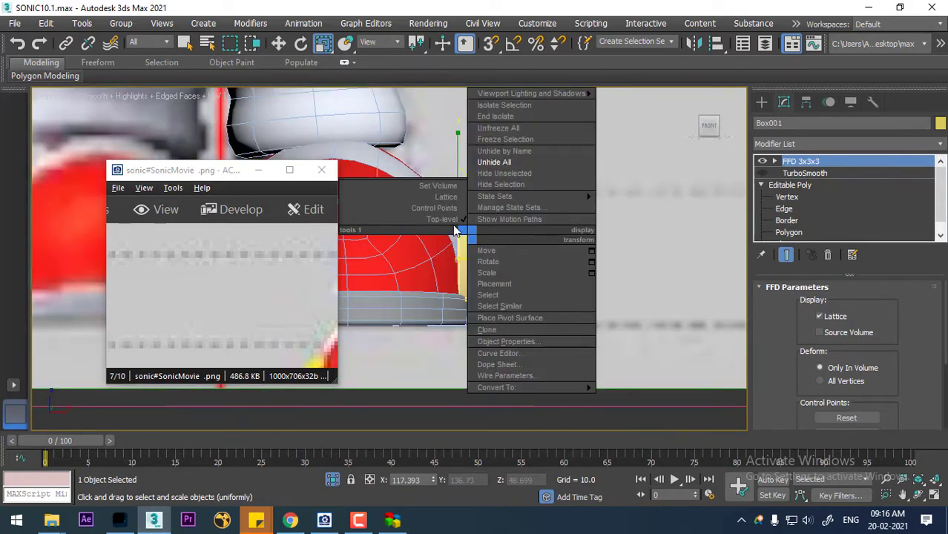
{"action": "left_click", "coordinate": [524, 260]}
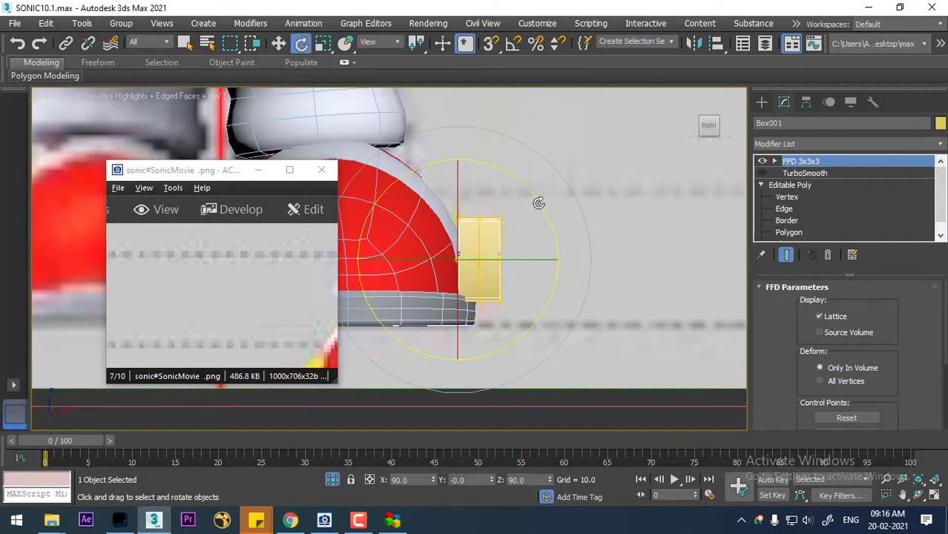
{"action": "left_click_drag", "start_coordinate": [538, 202], "coordinate": [530, 199]}
{"action": "left_click_drag", "start_coordinate": [256, 337], "coordinate": [252, 282]}
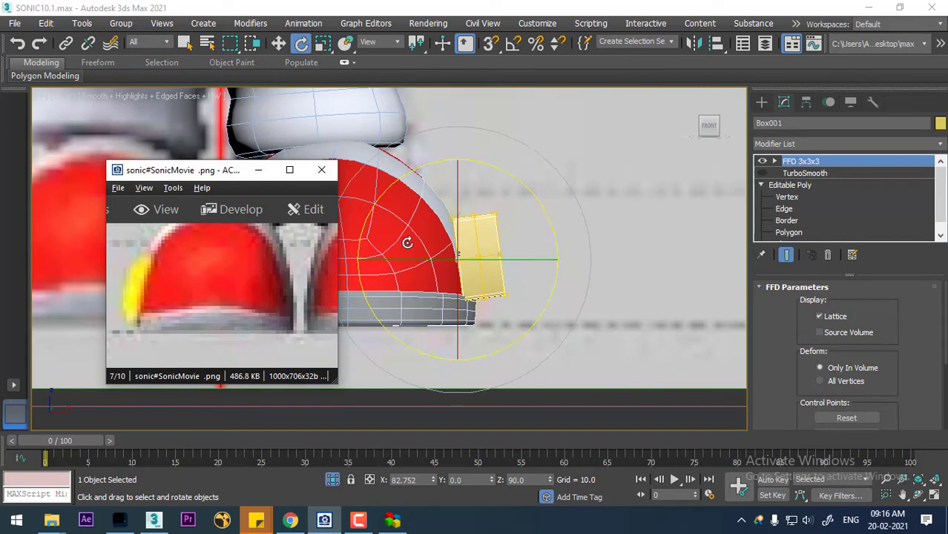
At the FFD's Control Points level, select the upper row of lattice points and shift it slightly towards the shoe
{"action": "left_click", "coordinate": [776, 161]}
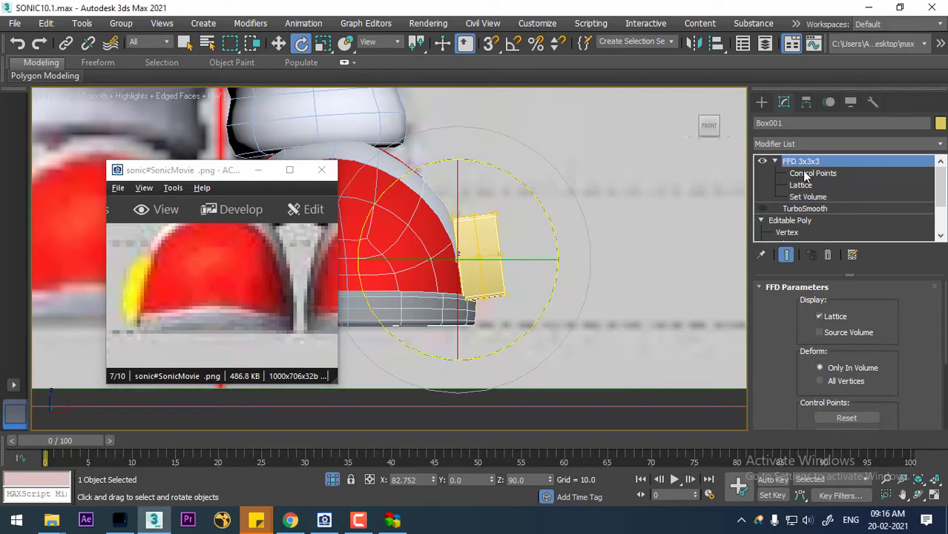
{"action": "left_click", "coordinate": [811, 173]}
{"action": "middle_click_drag", "start_coordinate": [556, 232], "coordinate": [577, 230]}
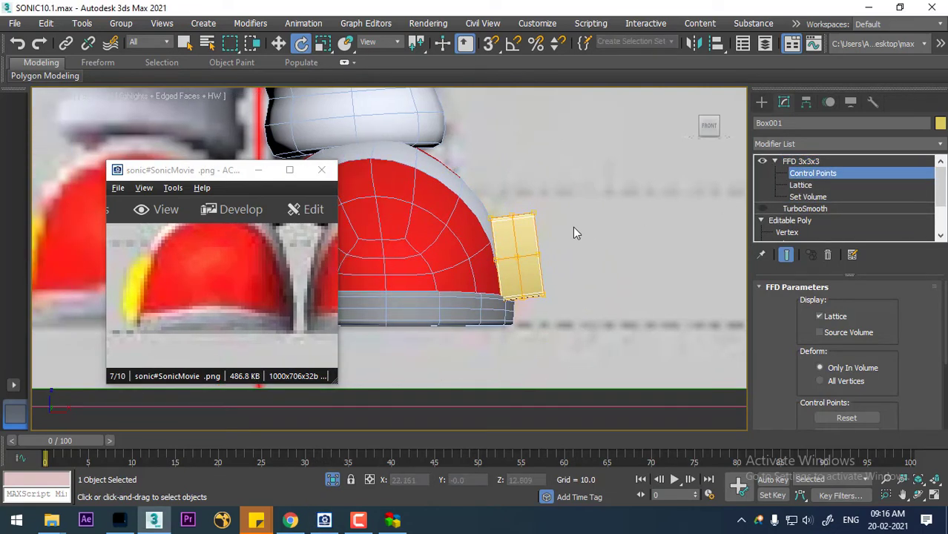
{"action": "key", "text": "ctrl+b"}
{"action": "key", "text": "w"}
{"action": "left_click", "coordinate": [519, 238]}
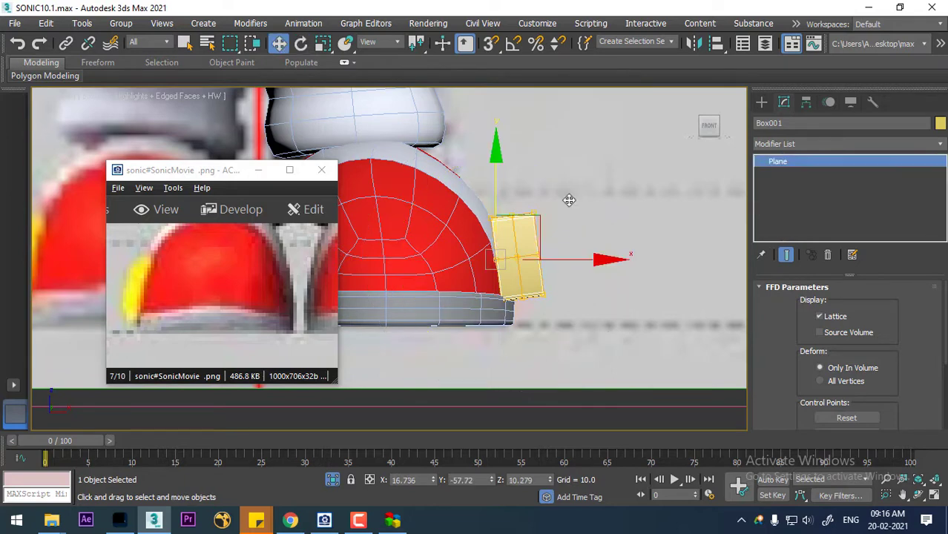
{"action": "left_click", "coordinate": [525, 234]}
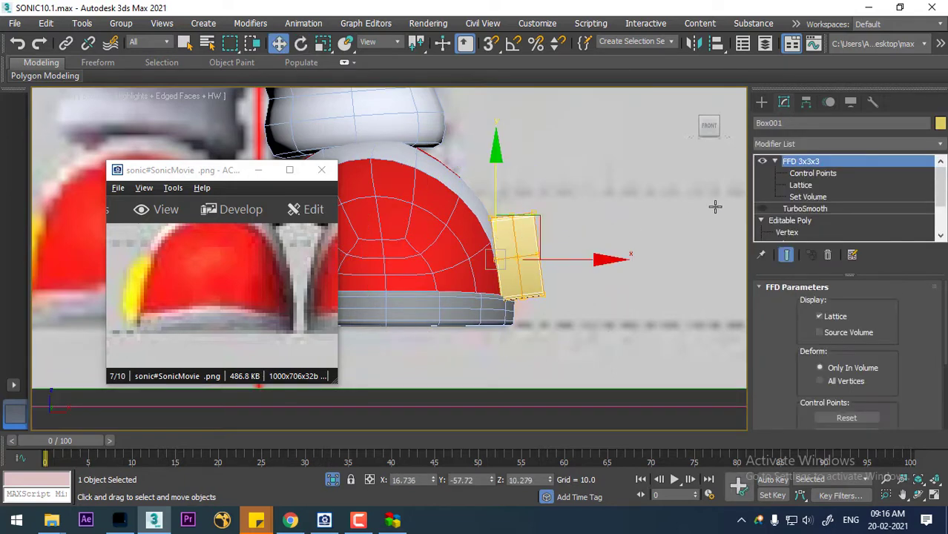
{"action": "left_click", "coordinate": [813, 173]}
{"action": "left_click_drag", "start_coordinate": [588, 204], "coordinate": [483, 255]}
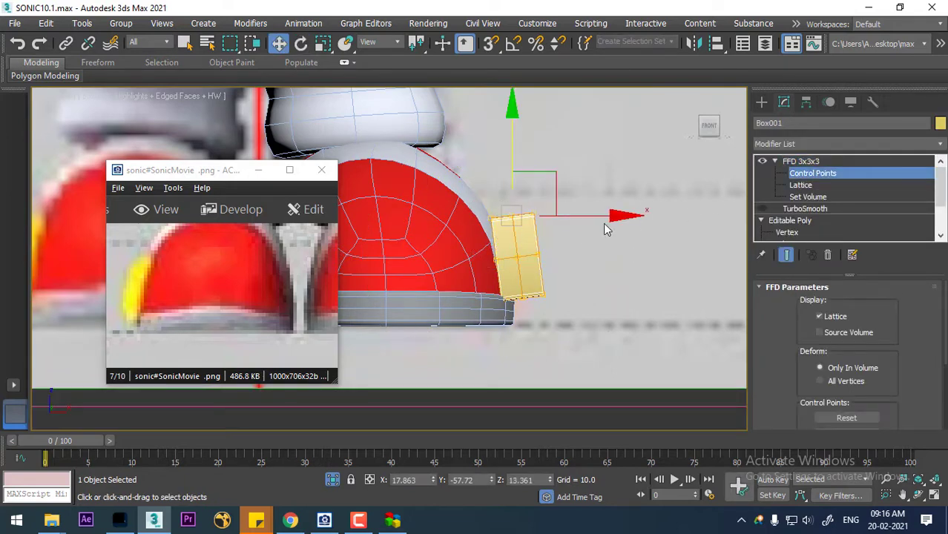
{"action": "left_click_drag", "start_coordinate": [618, 214], "coordinate": [608, 215]}
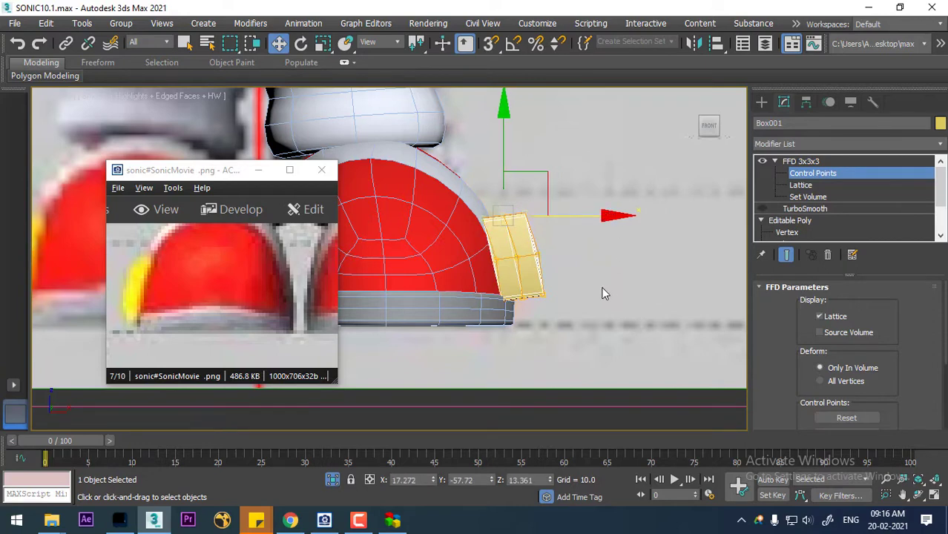
Adjust the lower and middle rows of FFD control points horizontally to curve the buckle along the shoe
{"action": "left_click_drag", "start_coordinate": [593, 288], "coordinate": [507, 321]}
{"action": "left_click_drag", "start_coordinate": [622, 301], "coordinate": [616, 298]}
{"action": "left_click_drag", "start_coordinate": [528, 263], "coordinate": [482, 277]}
{"action": "mouse_move", "coordinate": [616, 255]}
{"action": "left_mouse_down"}
{"action": "mouse_move", "coordinate": [599, 255]}
{"action": "mouse_move", "coordinate": [626, 254]}
{"action": "mouse_move", "coordinate": [614, 256]}
{"action": "left_mouse_up"}
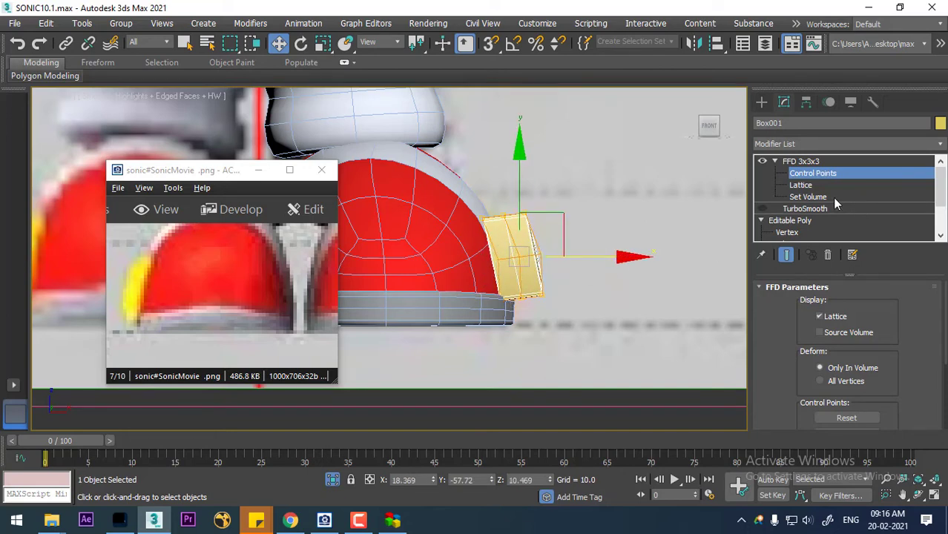
Disable the FFD's display and select the vertical edge rings on the buckle's outer sides and inside its hole in Editable Poly
{"action": "left_click", "coordinate": [765, 161]}
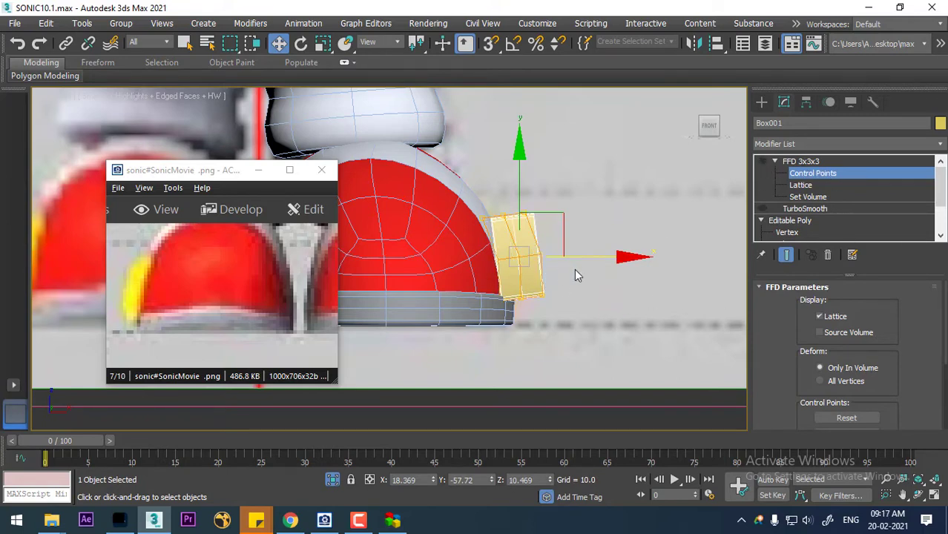
{"action": "key", "text": "p"}
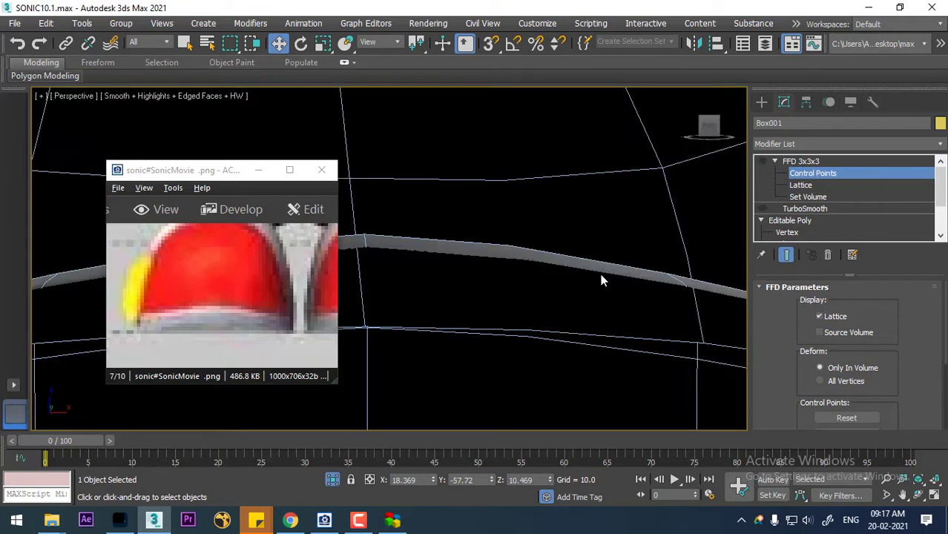
{"action": "scroll", "coordinate": [599, 279], "scroll_direction": "down", "scroll_amount": 8}
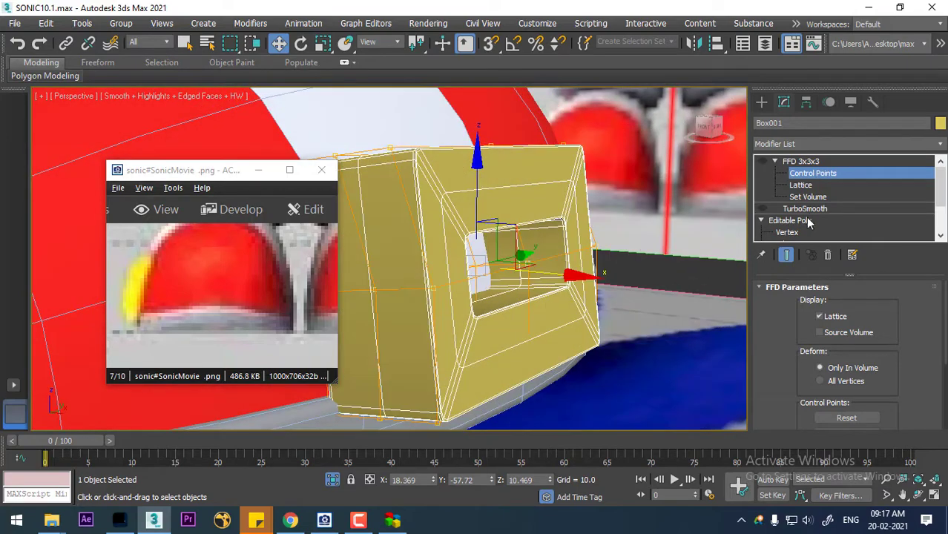
{"action": "left_click", "coordinate": [797, 220]}
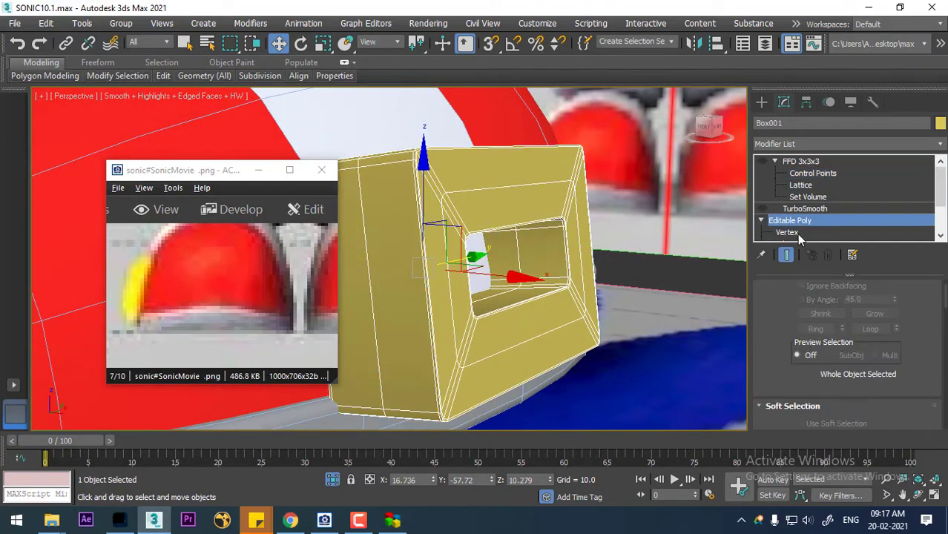
{"action": "scroll", "coordinate": [809, 232], "scroll_direction": "down", "scroll_amount": 1}
{"action": "left_click", "coordinate": [783, 205]}
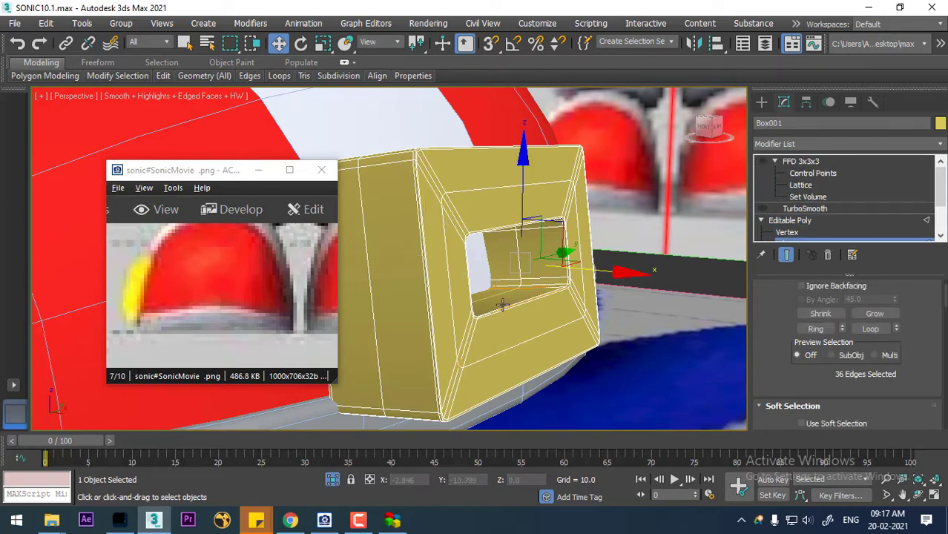
{"action": "left_click", "coordinate": [432, 284]}
{"action": "key", "text": "alt+r"}
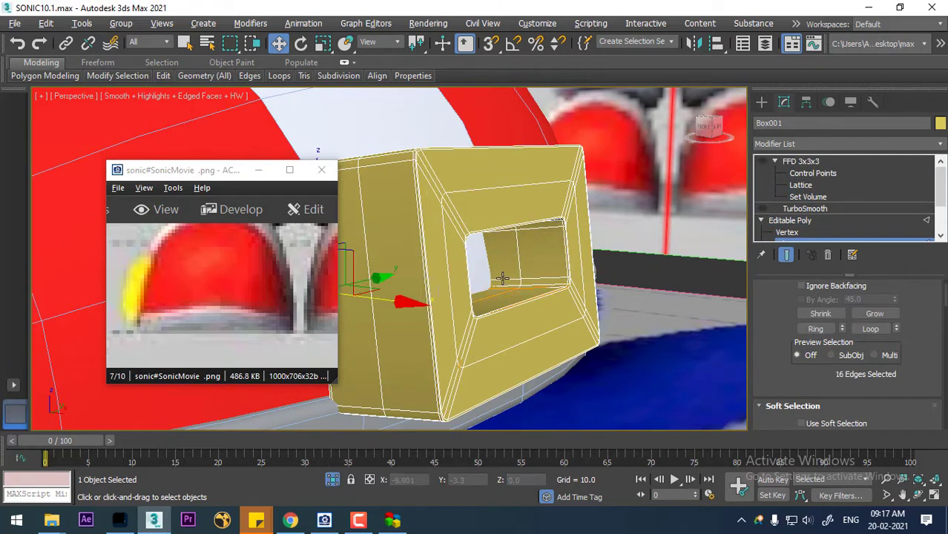
{"action": "double_click", "coordinate": [566, 255], "text": "ctrl"}
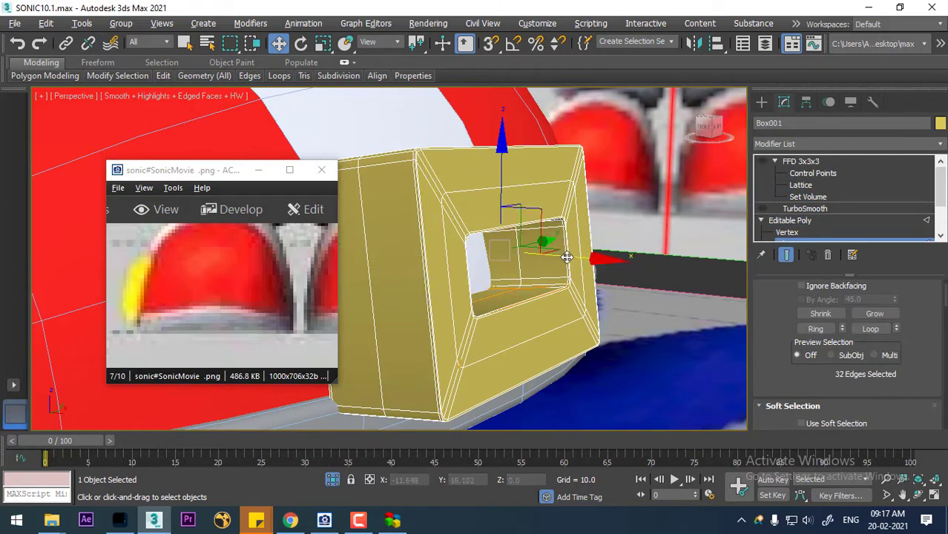
Hide the edged-faces display and connect the selected edge rings with 7 segments and a reduced pinch
{"action": "key", "text": "F4"}
{"action": "right_click", "coordinate": [571, 259]}
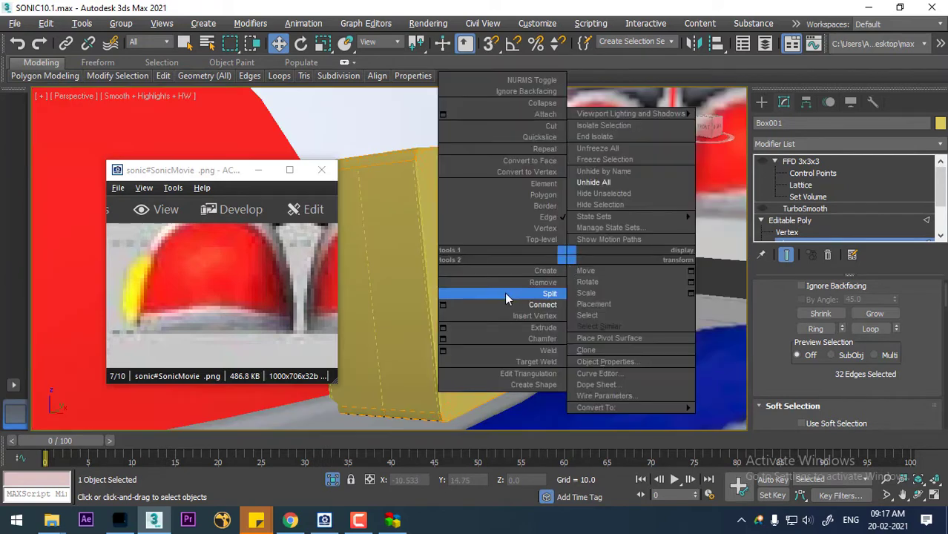
{"action": "left_click", "coordinate": [447, 305]}
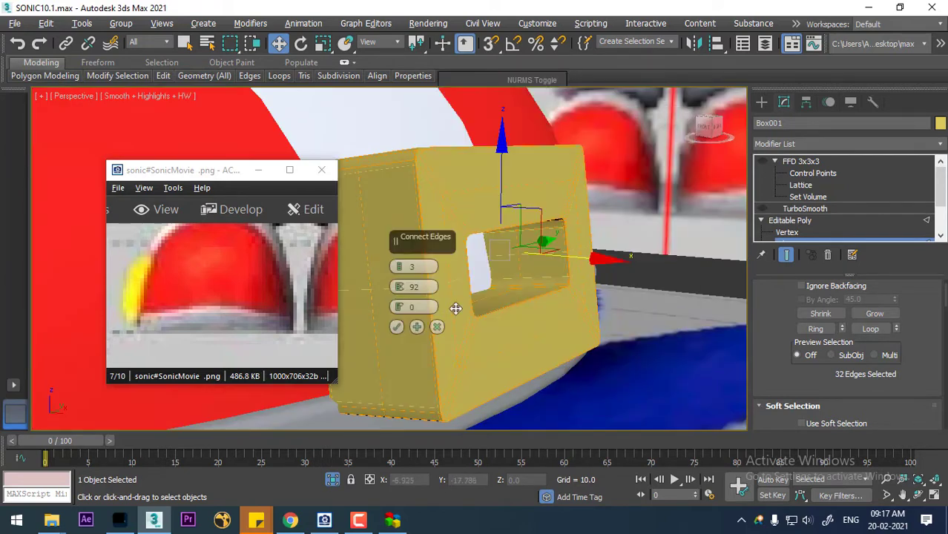
{"action": "left_click", "coordinate": [399, 264]}
{"action": "left_click", "coordinate": [399, 264]}
{"action": "left_click", "coordinate": [399, 265]}
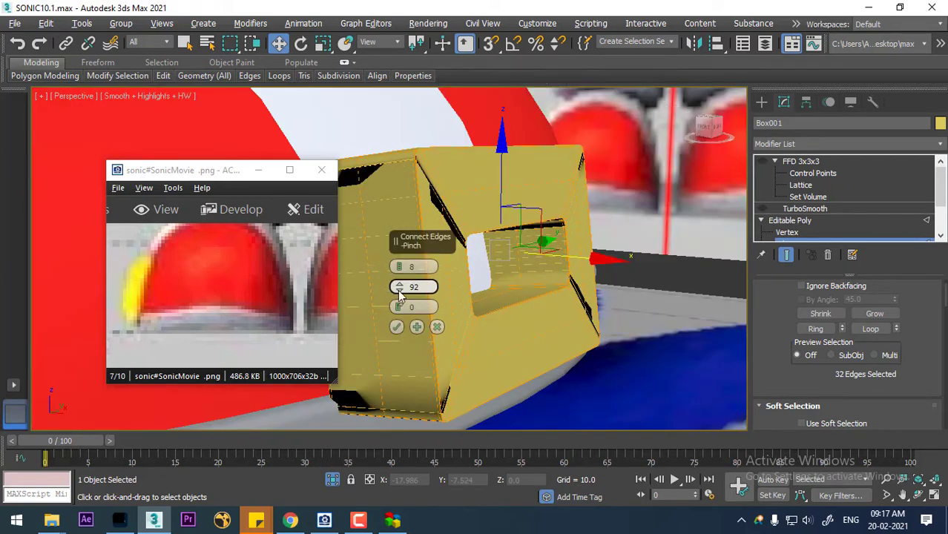
{"action": "left_click", "coordinate": [398, 289]}
{"action": "left_click_drag", "start_coordinate": [398, 290], "coordinate": [399, 291]}
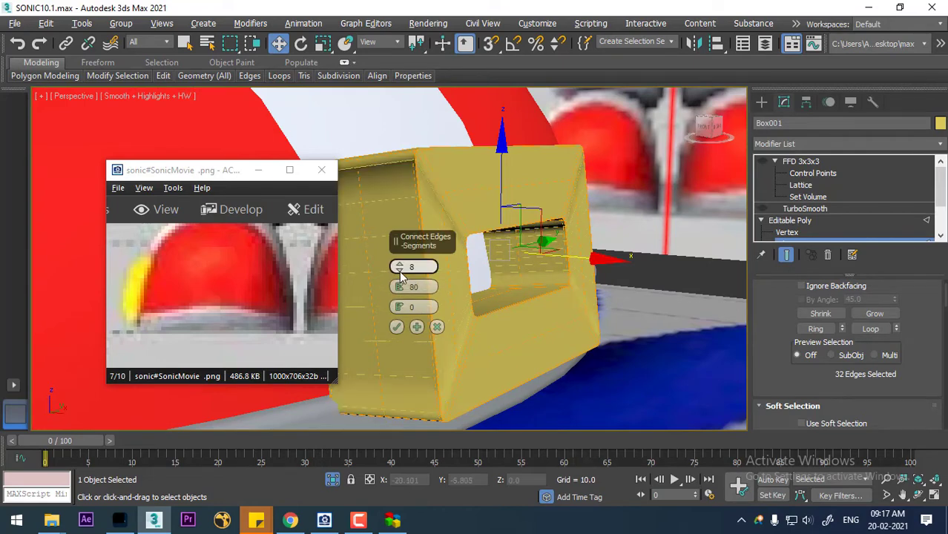
{"action": "left_click", "coordinate": [401, 272]}
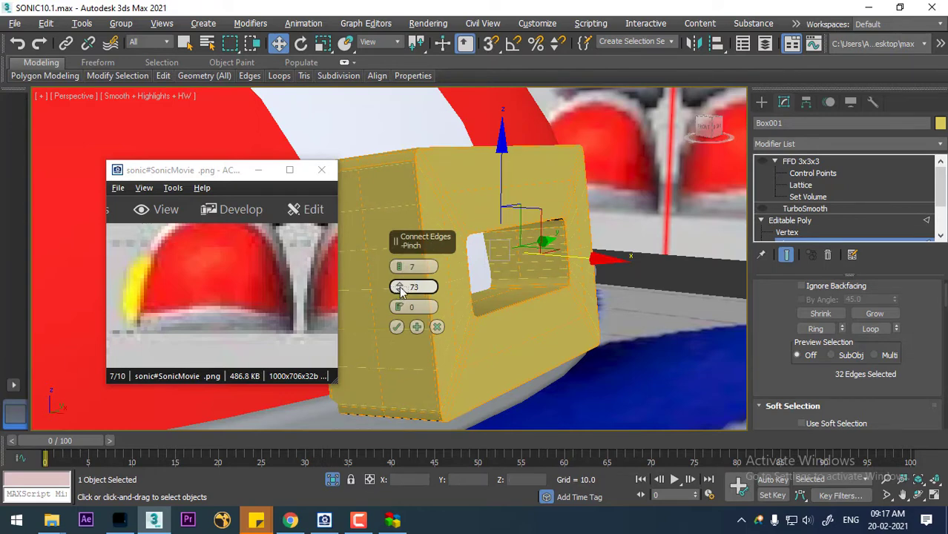
{"action": "left_click_drag", "start_coordinate": [399, 290], "coordinate": [399, 300]}
{"action": "left_click", "coordinate": [397, 326]}
Return to object level, turn the FFD 3x3x3 back on, and check the buckle's bend from the front
{"action": "right_click", "coordinate": [455, 257]}
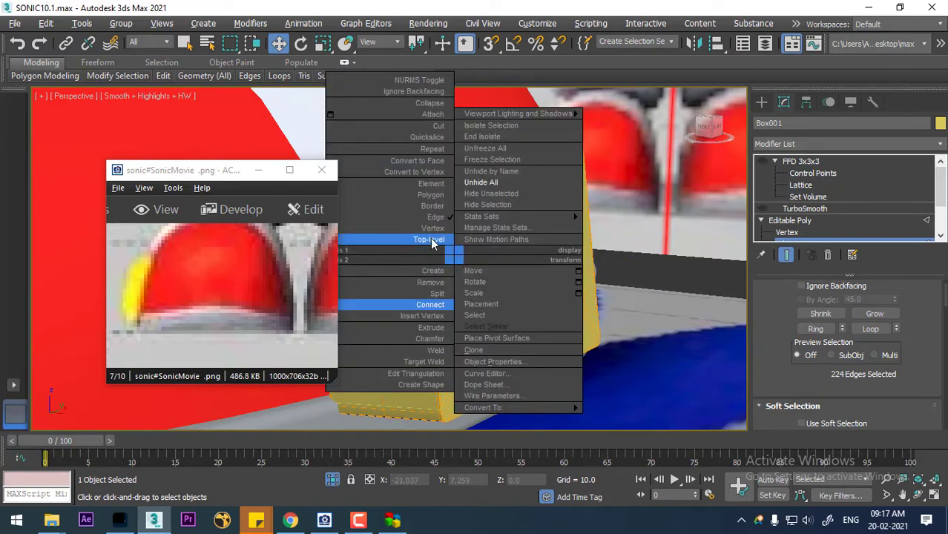
{"action": "left_click", "coordinate": [431, 239]}
{"action": "left_click", "coordinate": [800, 161]}
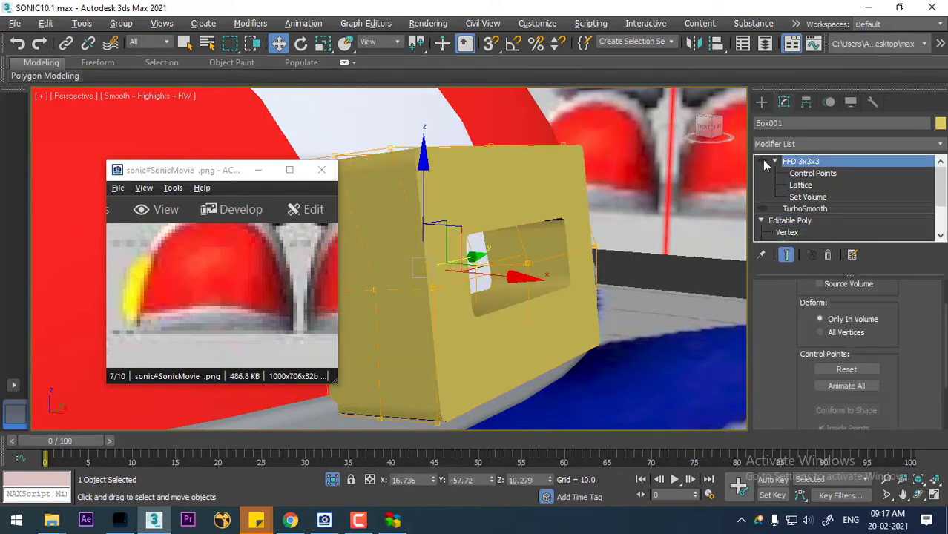
{"action": "middle_click_drag", "start_coordinate": [557, 291], "coordinate": [606, 288], "text": "alt"}
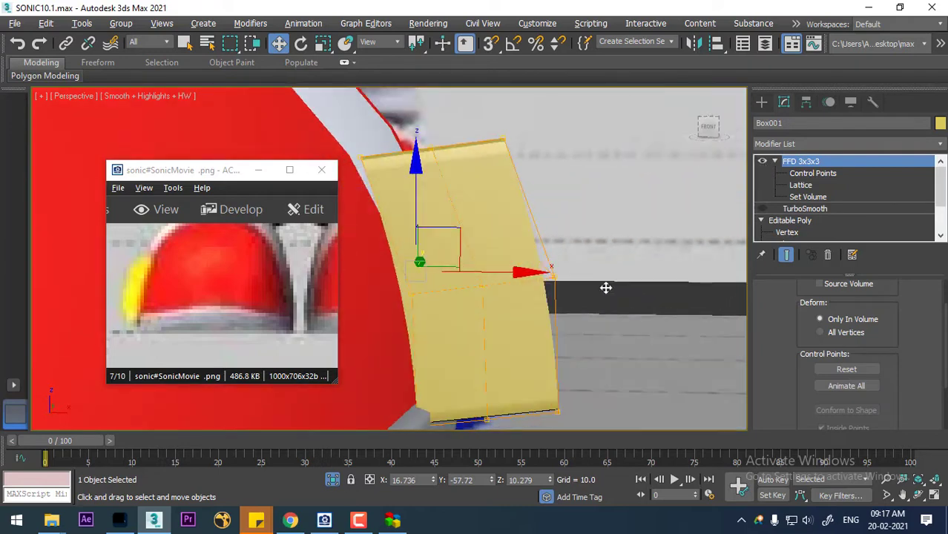
Compare the buckle's shape and thickness with the shoes in the Sonic reference image
{"action": "key", "text": "alt+w"}
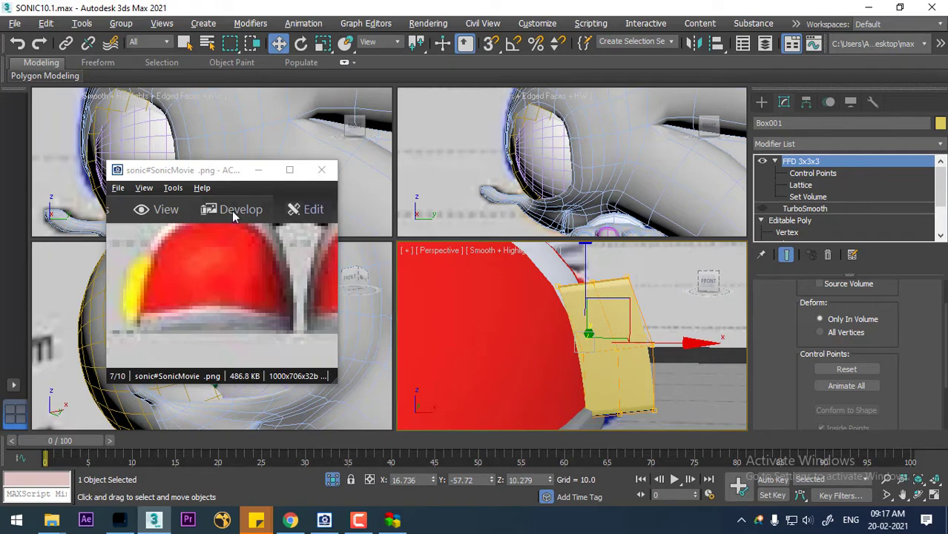
{"action": "scroll", "coordinate": [215, 289], "scroll_direction": "down", "scroll_amount": 5}
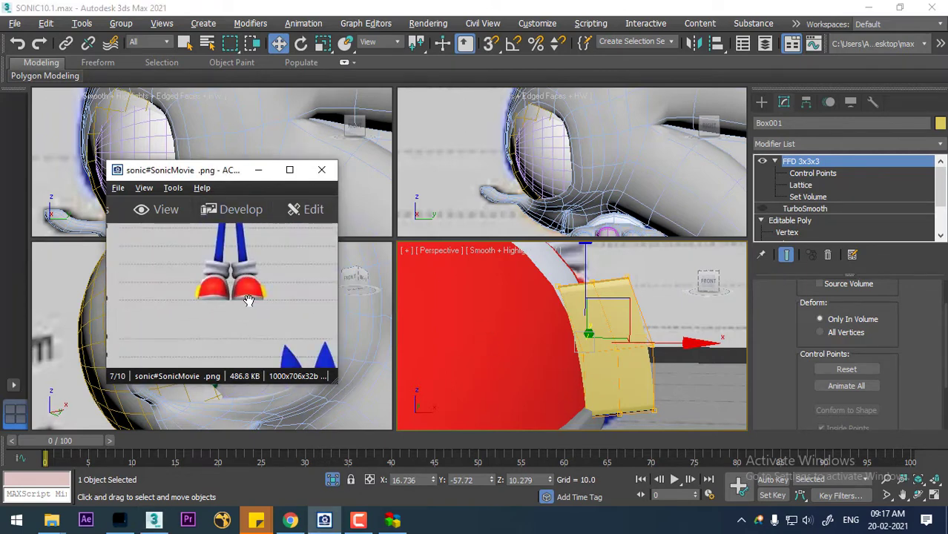
{"action": "scroll", "coordinate": [249, 300], "scroll_direction": "down", "scroll_amount": 3}
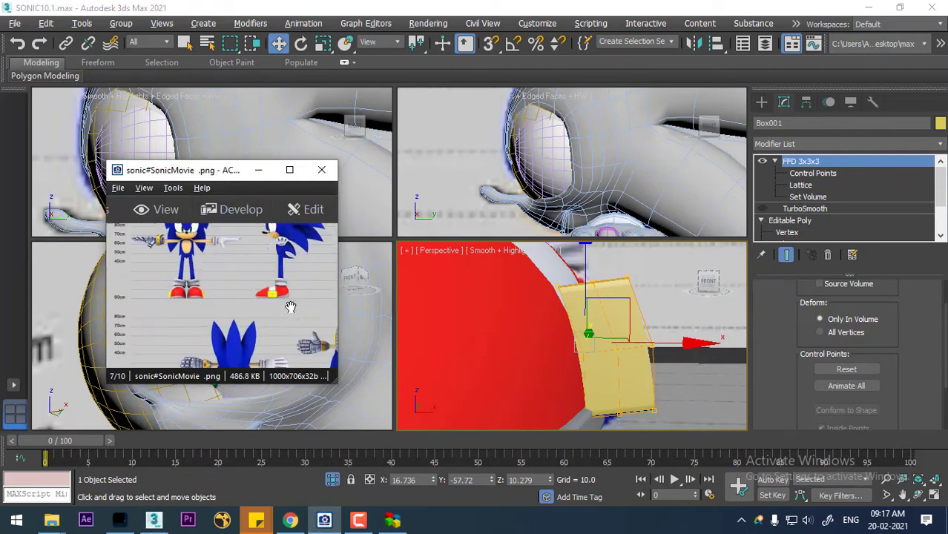
{"action": "left_click", "coordinate": [358, 521]}
{"action": "left_click", "coordinate": [358, 522]}
{"action": "scroll", "coordinate": [607, 318], "scroll_direction": "down", "scroll_amount": 5}
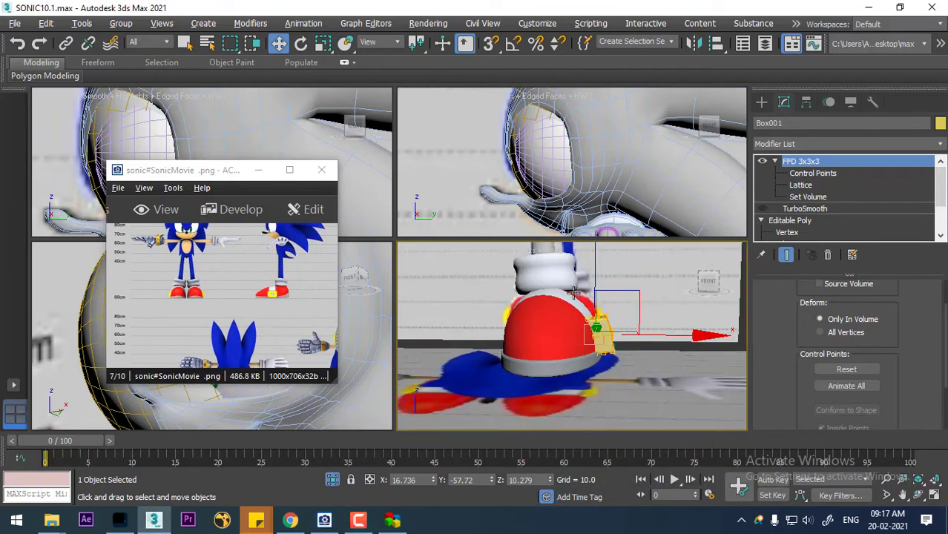
Scale the whole buckle thinner across its depth and minimize the reference image window
{"action": "scroll", "coordinate": [598, 334], "scroll_direction": "up", "scroll_amount": 3}
{"action": "right_click", "coordinate": [598, 334]}
{"action": "left_click", "coordinate": [567, 315]}
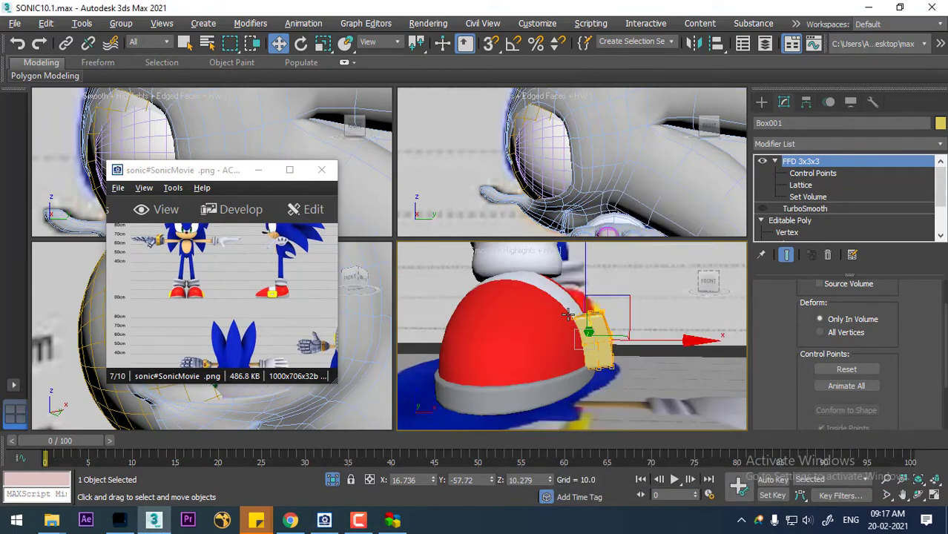
{"action": "left_click", "coordinate": [776, 162]}
{"action": "key", "text": "r"}
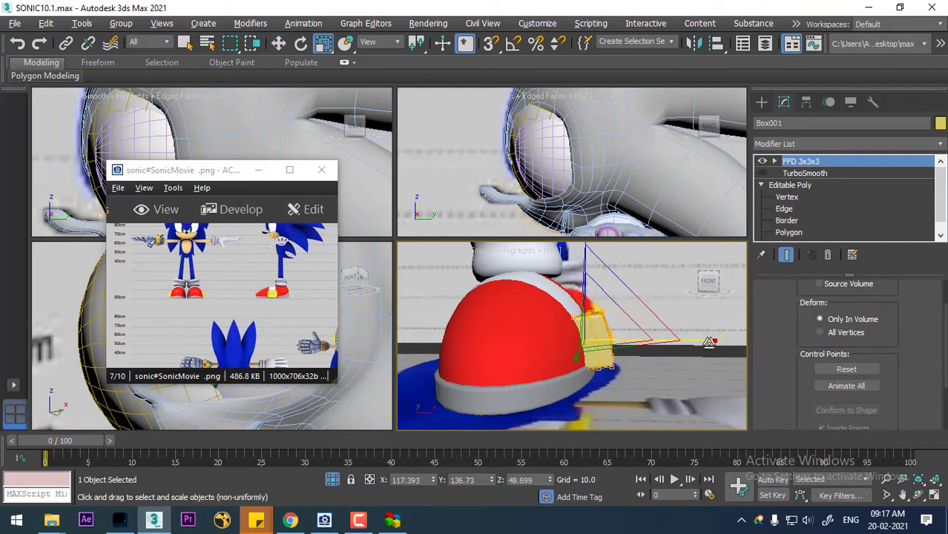
{"action": "left_click", "coordinate": [259, 170]}
Examine the thinned buckle against the shoe in close-up perspective and front views
{"action": "scroll", "coordinate": [296, 358], "scroll_direction": "down", "scroll_amount": 3}
{"action": "scroll", "coordinate": [296, 358], "scroll_direction": "down", "scroll_amount": 3}
{"action": "scroll", "coordinate": [294, 309], "scroll_direction": "up", "scroll_amount": 6}
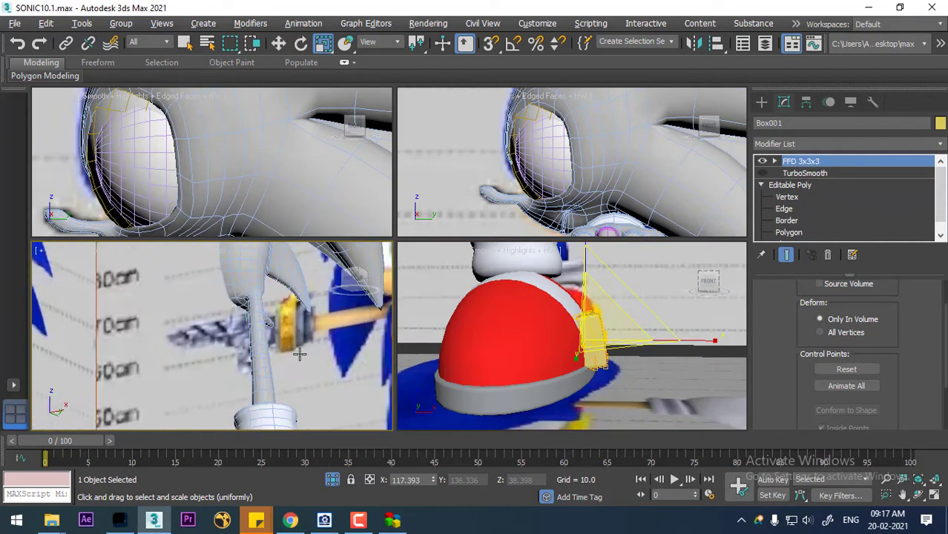
{"action": "middle_click_drag", "start_coordinate": [315, 310], "coordinate": [308, 307], "text": "alt"}
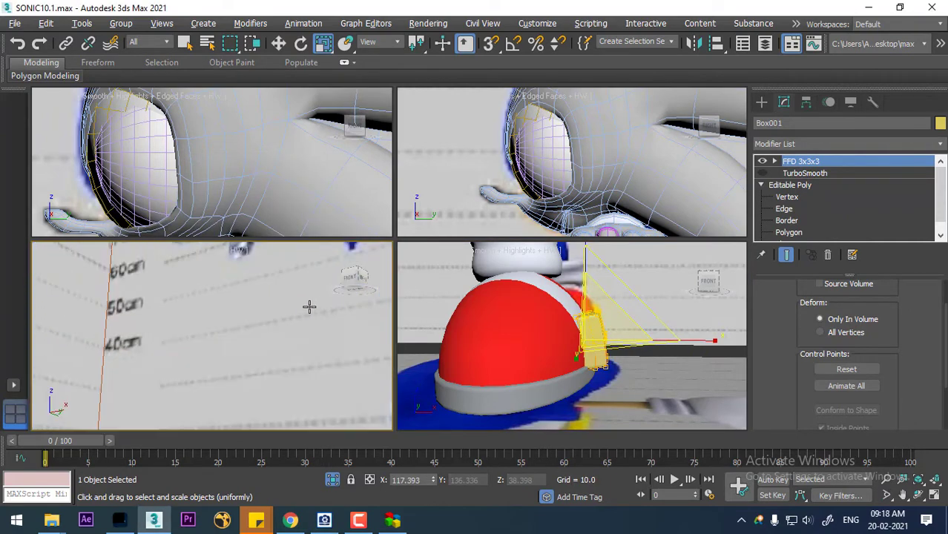
{"action": "key", "text": "z"}
{"action": "middle_click_drag", "start_coordinate": [308, 343], "coordinate": [382, 328], "text": "alt"}
{"action": "scroll", "coordinate": [568, 334], "scroll_direction": "up", "scroll_amount": 3}
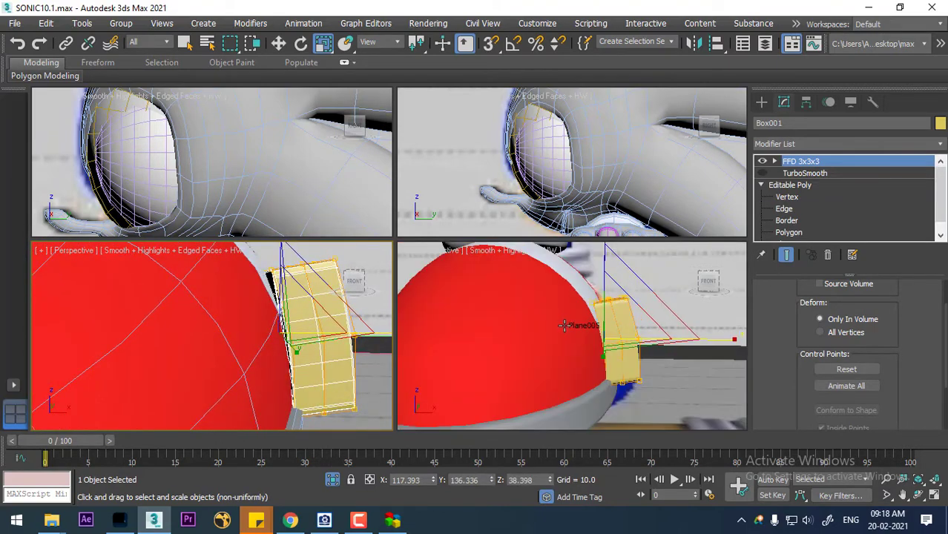
{"action": "key", "text": "f"}
{"action": "scroll", "coordinate": [589, 322], "scroll_direction": "up", "scroll_amount": 3}
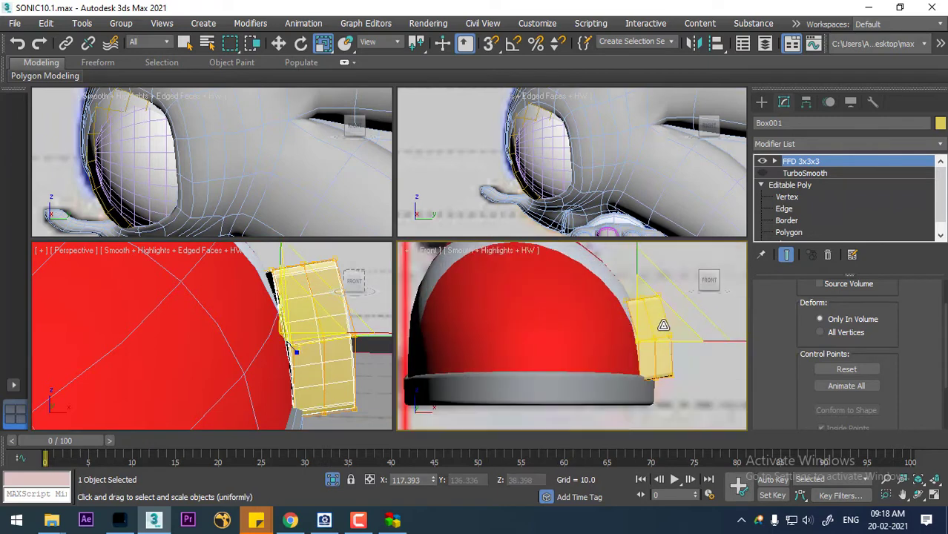
Move the FFD's upper row of control points about 0.55 units along X toward the shoe in the front view
{"action": "left_click", "coordinate": [774, 161]}
{"action": "left_click", "coordinate": [813, 173]}
{"action": "left_click_drag", "start_coordinate": [603, 282], "coordinate": [682, 316]}
{"action": "key", "text": "w"}
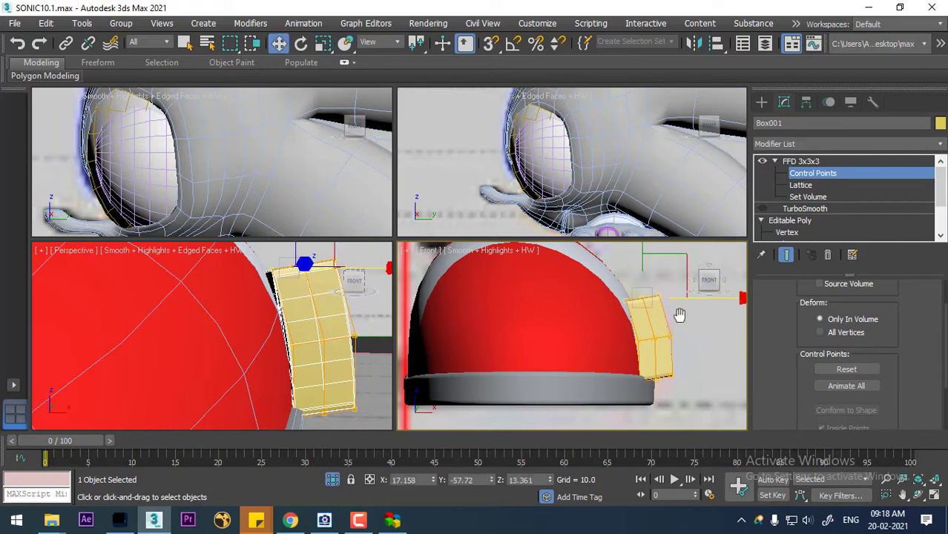
{"action": "middle_click_drag", "start_coordinate": [679, 315], "coordinate": [647, 319]}
{"action": "left_click_drag", "start_coordinate": [709, 302], "coordinate": [701, 303]}
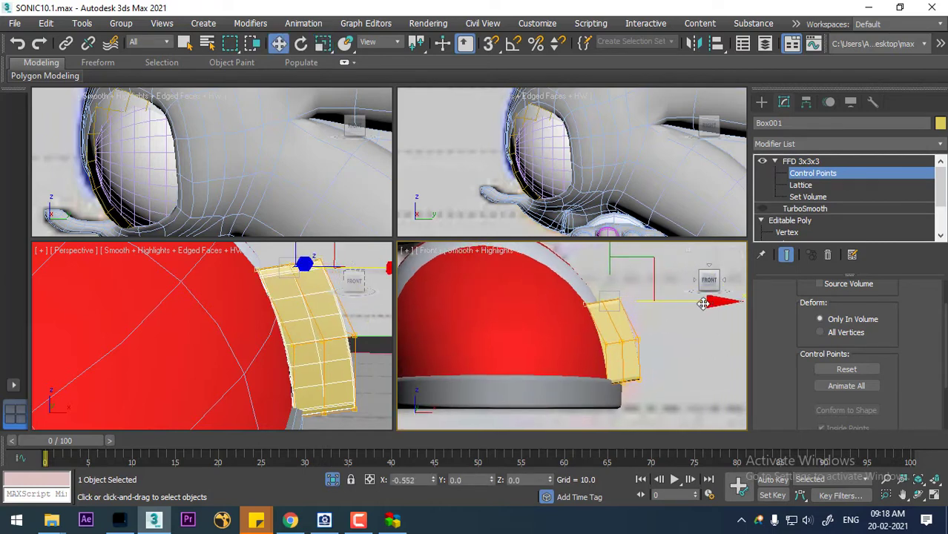
Nudge the FFD's middle row of control points slightly outward and move its bottom row slightly toward the shoe
{"action": "left_click_drag", "start_coordinate": [592, 366], "coordinate": [594, 366]}
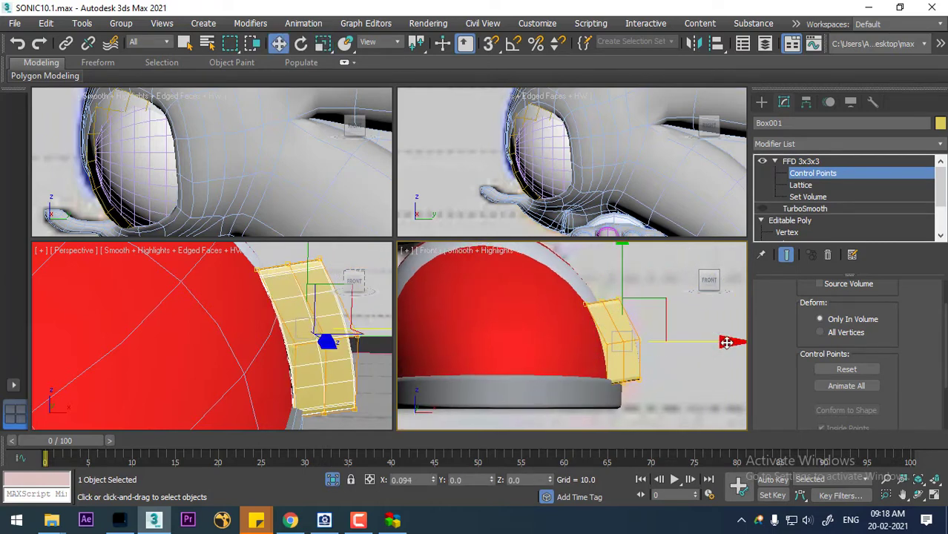
{"action": "left_click_drag", "start_coordinate": [683, 375], "coordinate": [580, 420]}
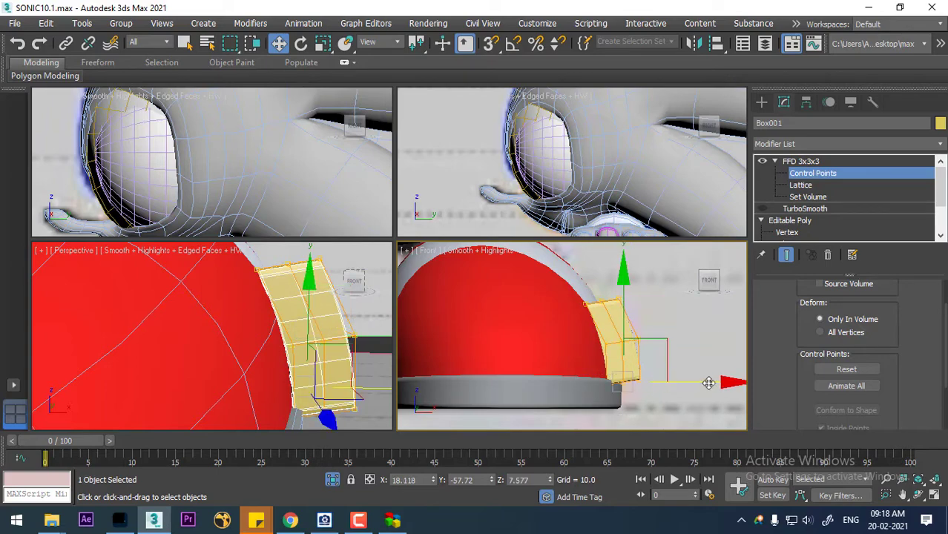
{"action": "left_click_drag", "start_coordinate": [709, 383], "coordinate": [710, 384]}
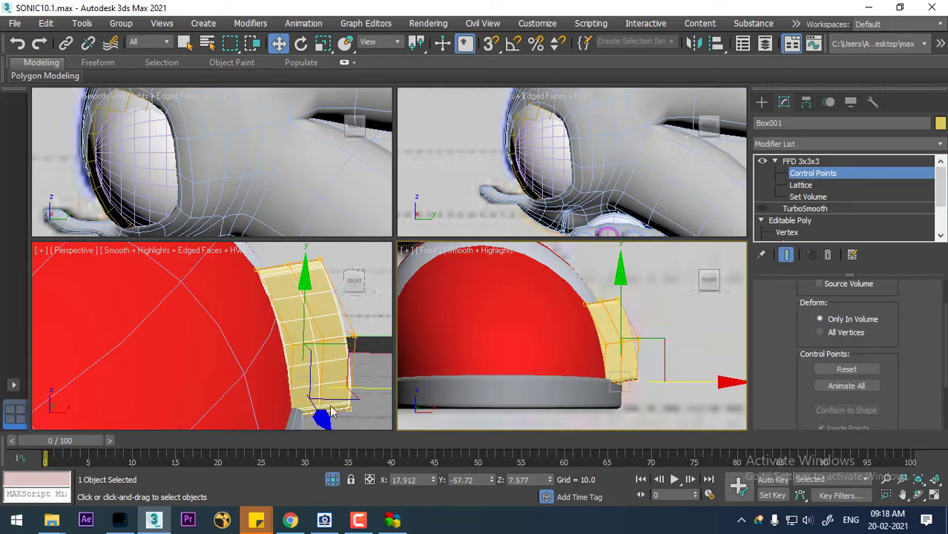
Return to the FFD's top level, deselect the buckle and check its placement from the shoe's side
{"action": "right_click", "coordinate": [276, 401]}
{"action": "scroll", "coordinate": [288, 391], "scroll_direction": "down", "scroll_amount": 3}
{"action": "middle_click_drag", "start_coordinate": [286, 388], "coordinate": [282, 349], "text": "alt"}
{"action": "right_click", "coordinate": [316, 333]}
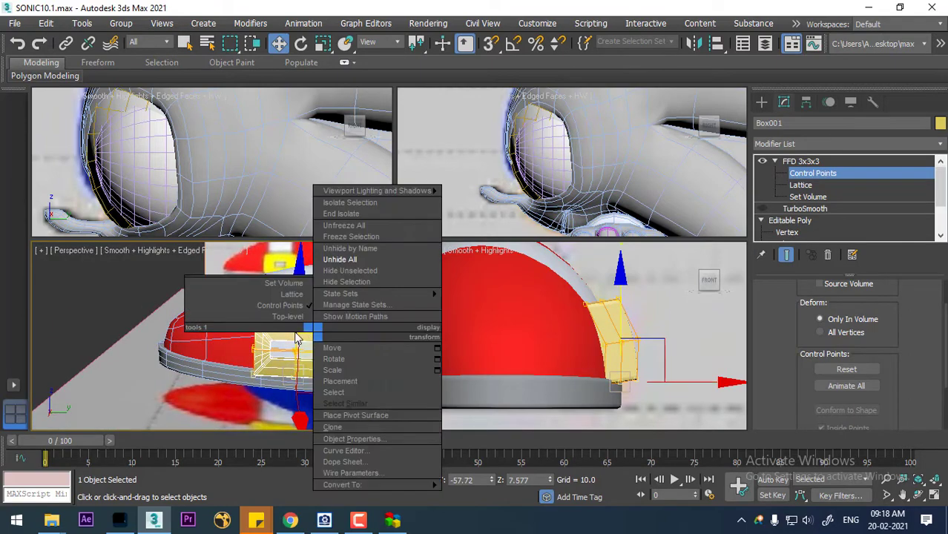
{"action": "left_click", "coordinate": [288, 317]}
{"action": "scroll", "coordinate": [327, 375], "scroll_direction": "down", "scroll_amount": 6}
{"action": "left_click", "coordinate": [235, 352]}
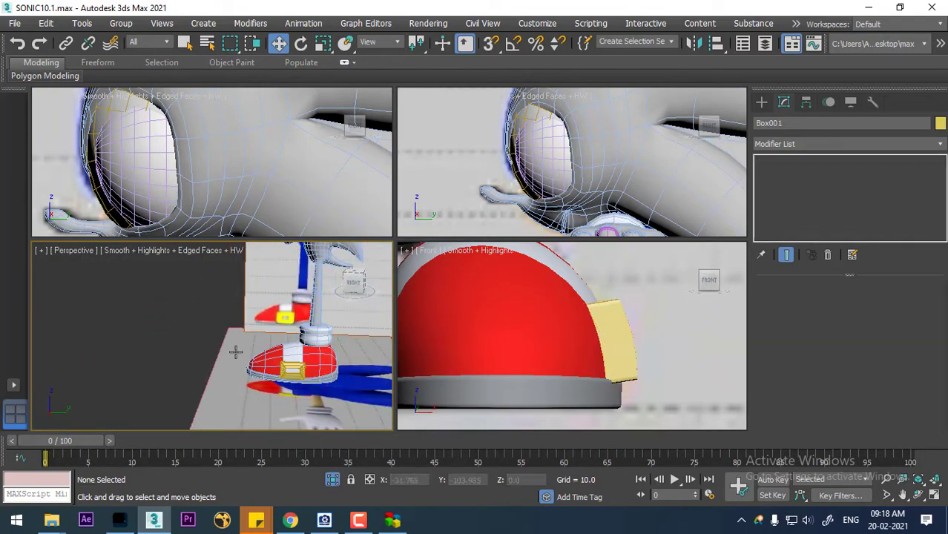
Reselect the buckle and collapse its modifier stack from FFD 3x3x3 down to an Editable Poly
{"action": "left_click", "coordinate": [285, 368]}
{"action": "scroll", "coordinate": [285, 369], "scroll_direction": "up", "scroll_amount": 4}
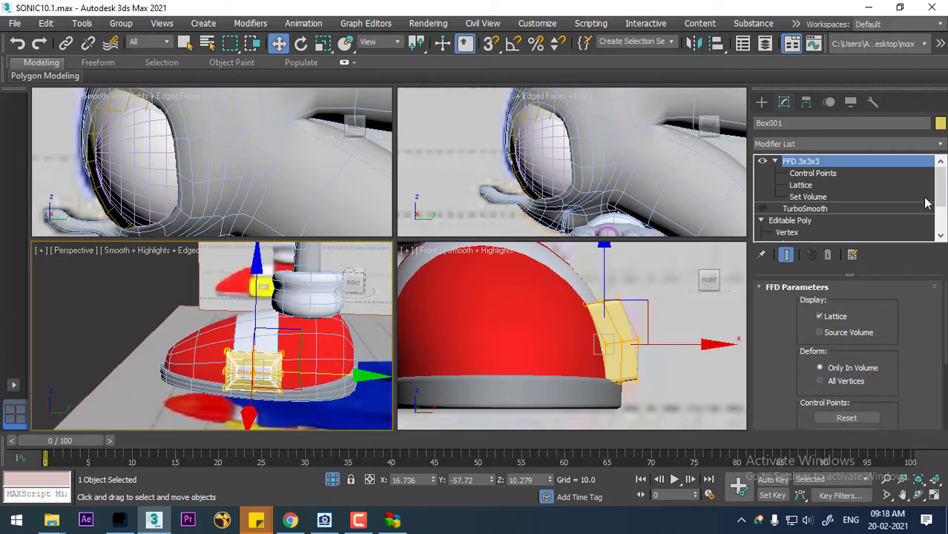
{"action": "right_click", "coordinate": [809, 164]}
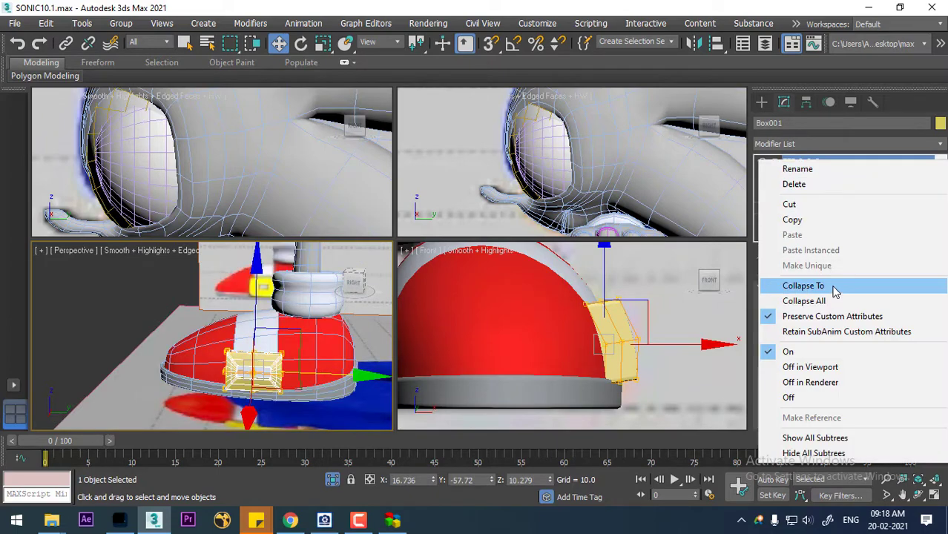
{"action": "left_click", "coordinate": [834, 291]}
{"action": "left_click", "coordinate": [539, 317]}
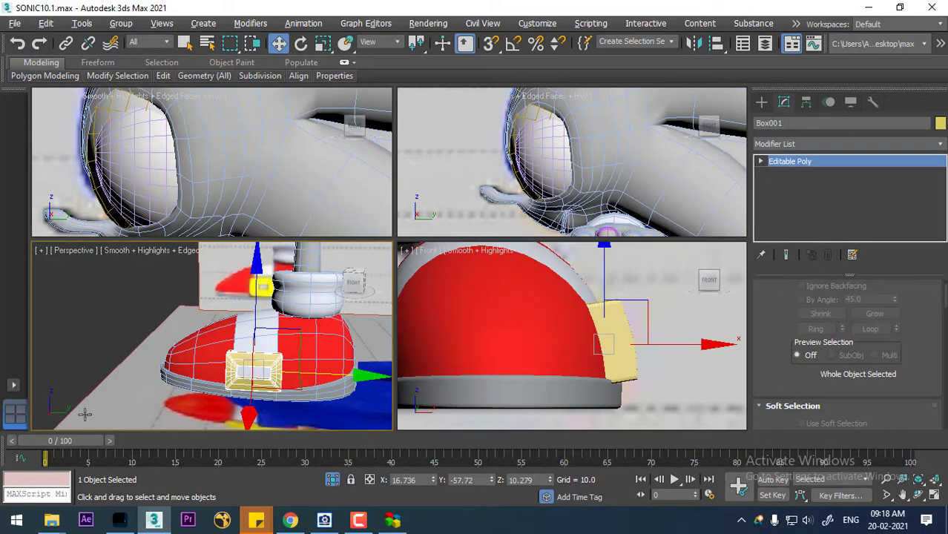
Show the full character in a maximized perspective view and delete the large spare sphere beside the eye
{"action": "middle_click_drag", "start_coordinate": [85, 414], "coordinate": [263, 369], "text": "alt"}
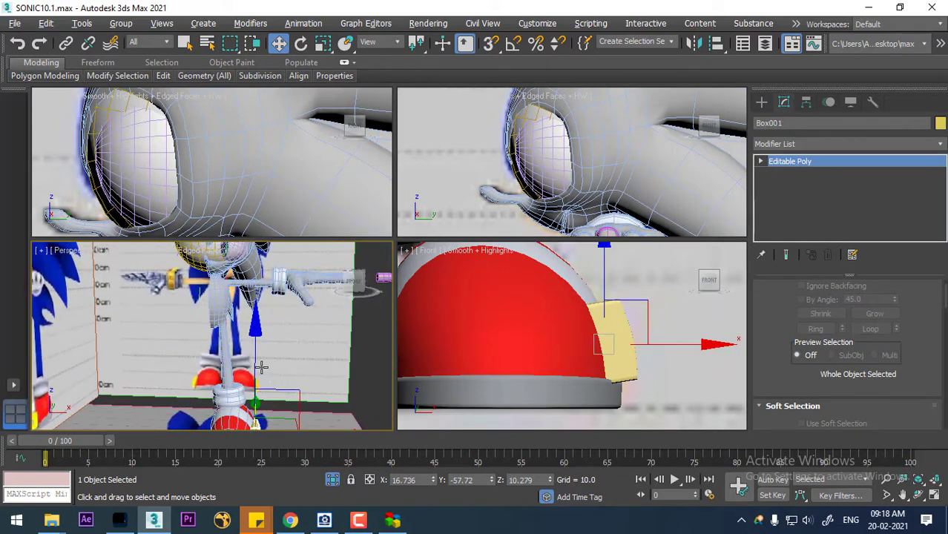
{"action": "key", "text": "alt+w"}
{"action": "scroll", "coordinate": [385, 318], "scroll_direction": "up", "scroll_amount": 2}
{"action": "left_click", "coordinate": [409, 252]}
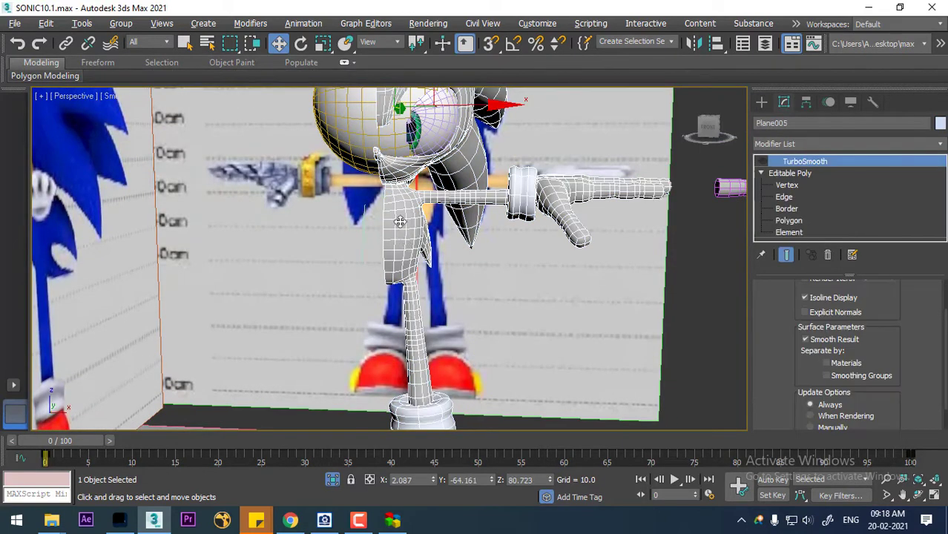
{"action": "left_click", "coordinate": [358, 124]}
{"action": "key", "text": "Delete"}
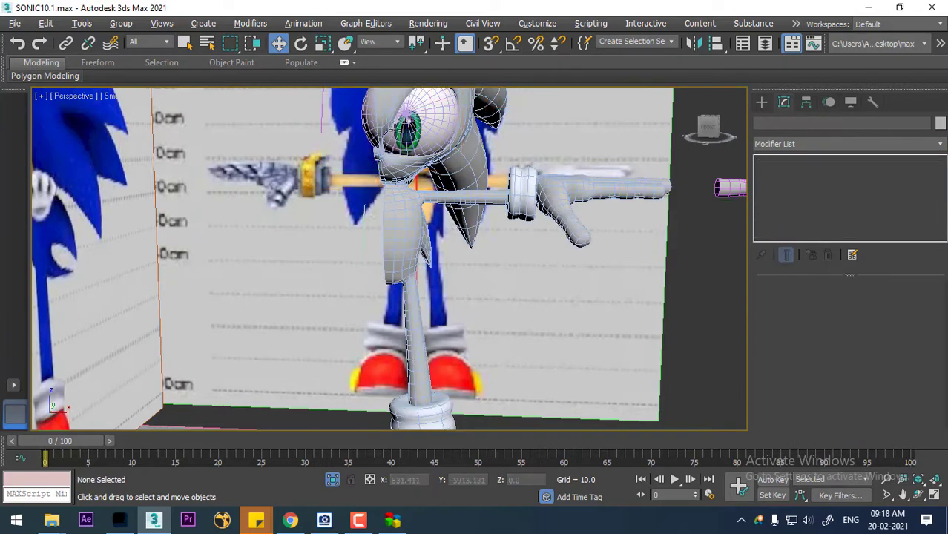
Add a Symmetry modifier on the X axis to the character body, between its Editable Poly and TurboSmooth
{"action": "left_click", "coordinate": [425, 145]}
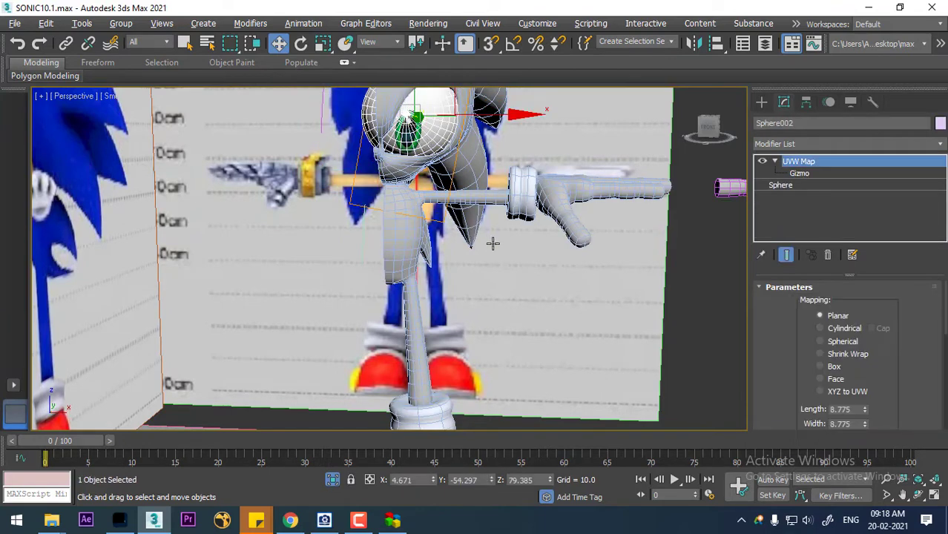
{"action": "left_click", "coordinate": [415, 235]}
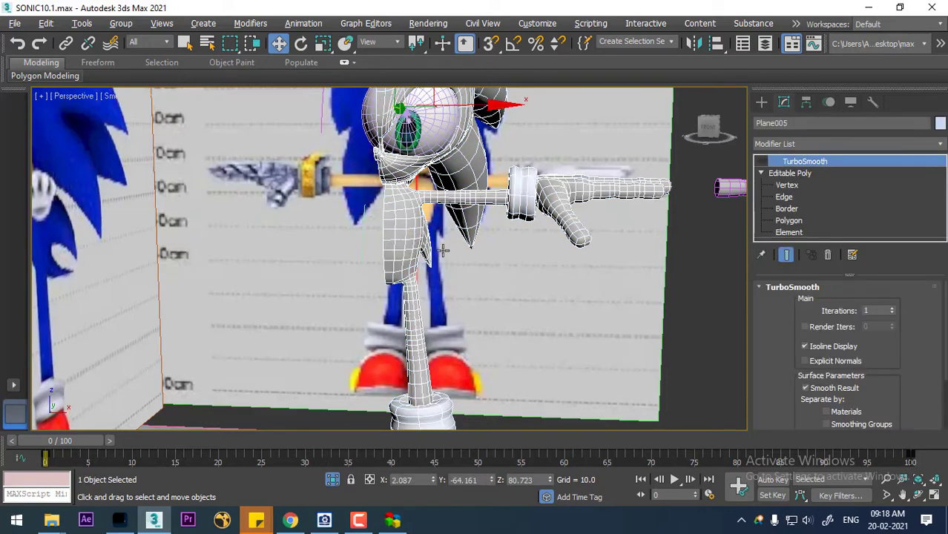
{"action": "middle_click_drag", "start_coordinate": [443, 251], "coordinate": [461, 236], "text": "alt"}
{"action": "left_click", "coordinate": [783, 175]}
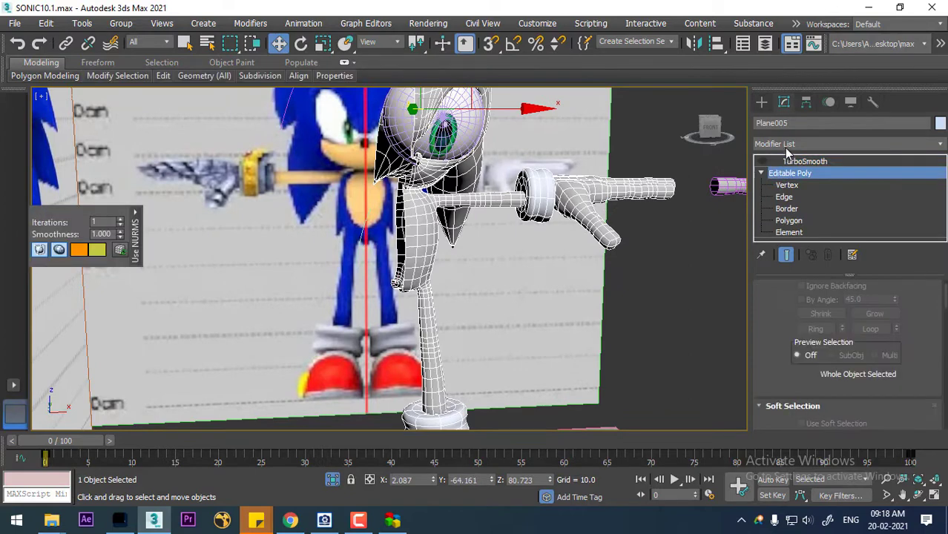
{"action": "left_click", "coordinate": [758, 144]}
{"action": "type", "text": "sym"}
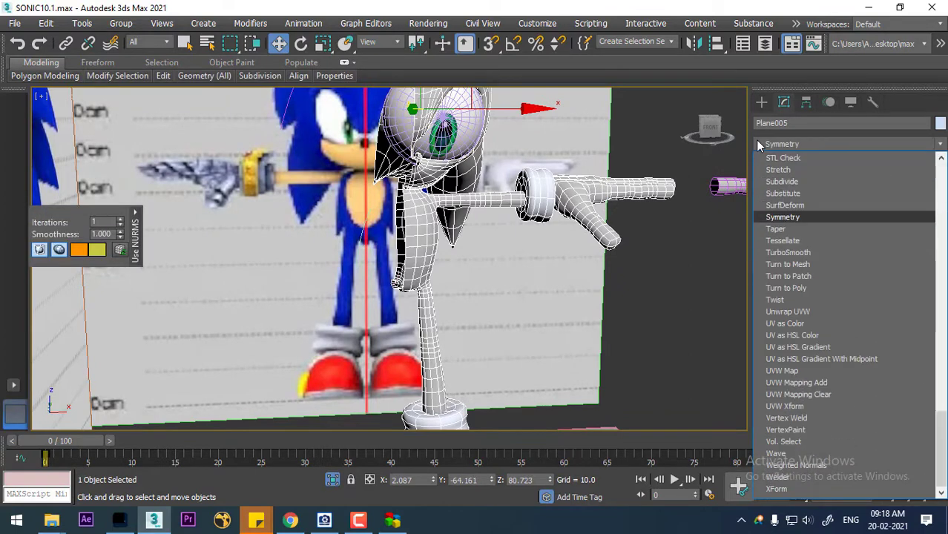
{"action": "key", "text": "Return"}
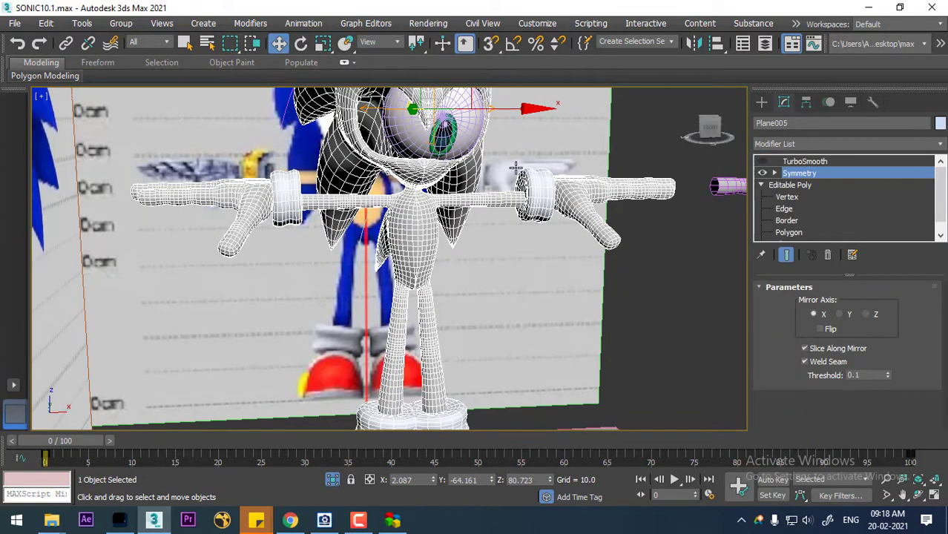
Move the Symmetry's Mirror plane along X to about -0.117 to align the face's centre seam, and return to object level
{"action": "middle_click_drag", "start_coordinate": [516, 168], "coordinate": [548, 215]}
{"action": "key", "text": "f"}
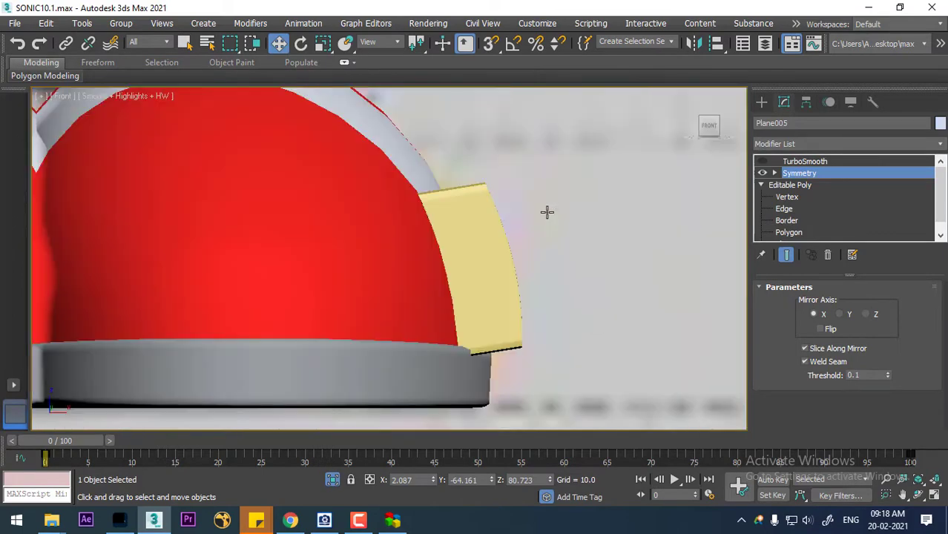
{"action": "key", "text": "z"}
{"action": "scroll", "coordinate": [622, 216], "scroll_direction": "up", "scroll_amount": 8}
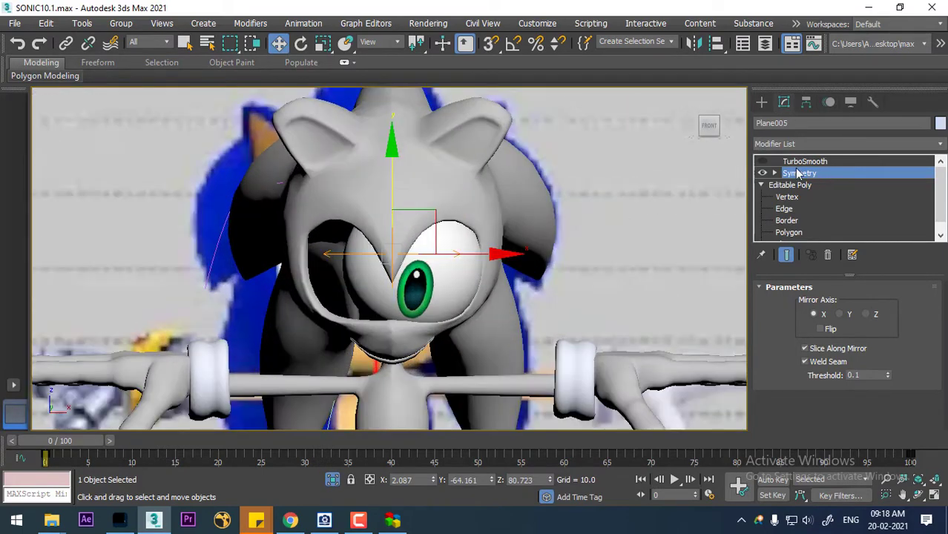
{"action": "left_click", "coordinate": [776, 174]}
{"action": "left_click", "coordinate": [801, 186]}
{"action": "scroll", "coordinate": [478, 271], "scroll_direction": "up", "scroll_amount": 3}
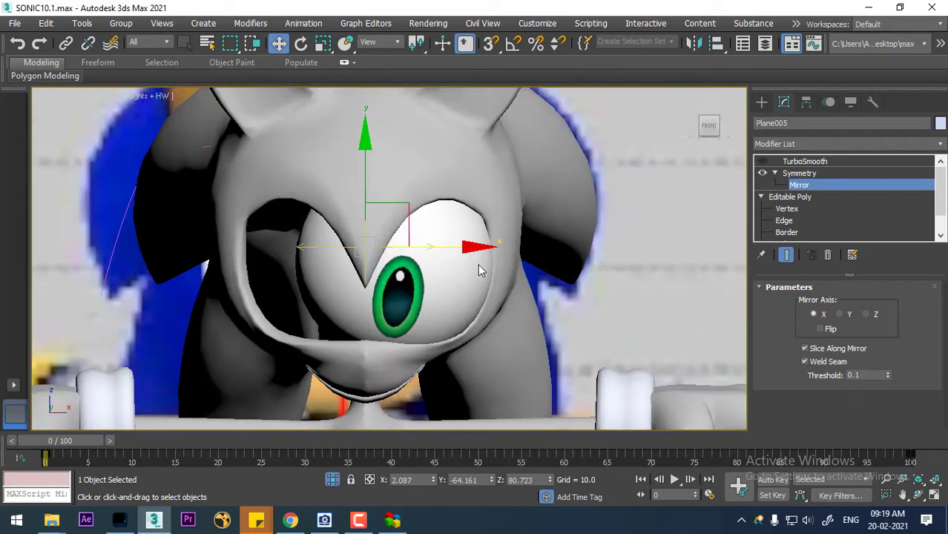
{"action": "left_click_drag", "start_coordinate": [472, 250], "coordinate": [446, 253]}
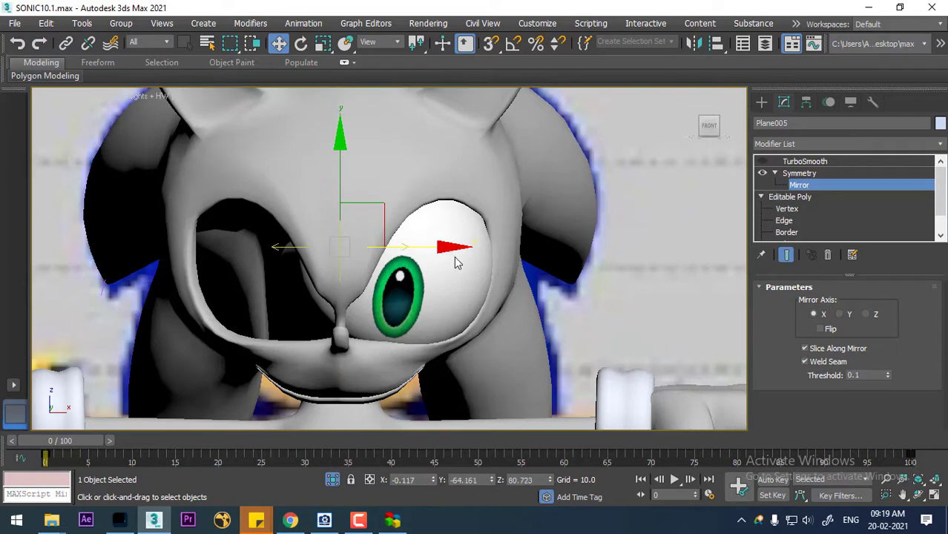
{"action": "right_click", "coordinate": [413, 227]}
{"action": "left_click", "coordinate": [357, 222]}
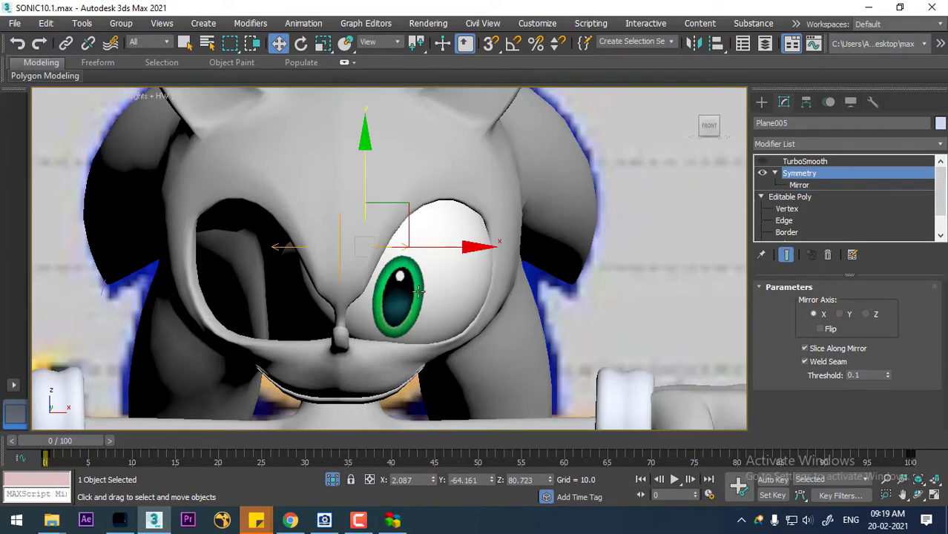
Mirror the eyeball across the X axis as a copy, with an offset of -9.628, to fill the empty eye socket
{"action": "left_click", "coordinate": [424, 293]}
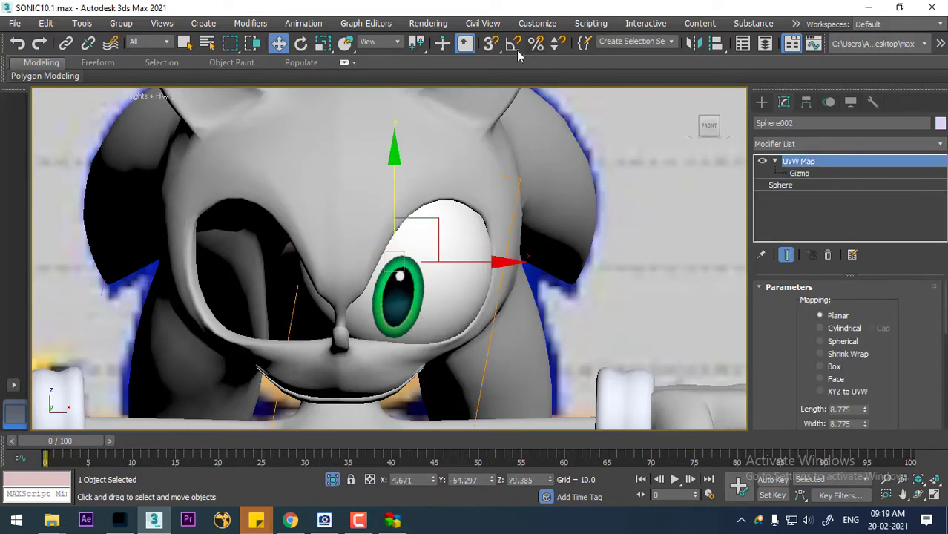
{"action": "left_click", "coordinate": [695, 43]}
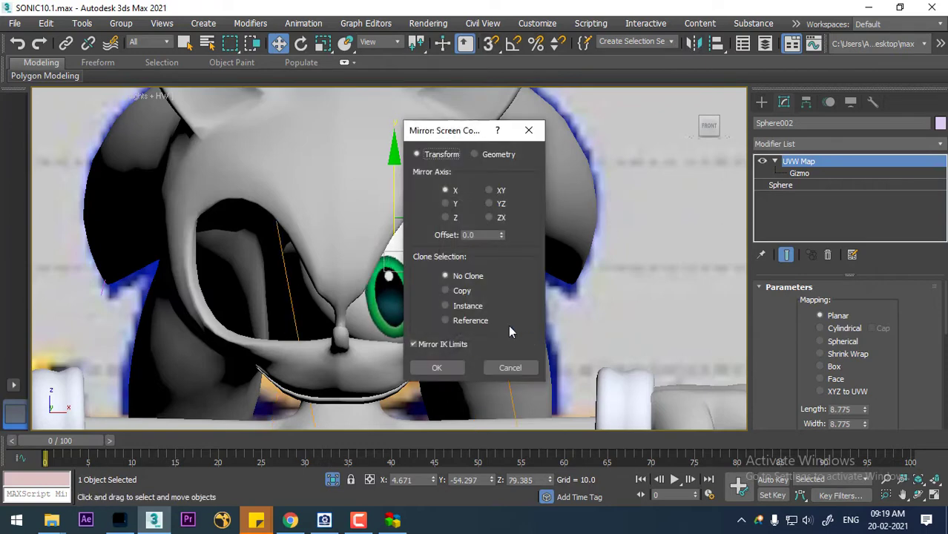
{"action": "left_click_drag", "start_coordinate": [452, 132], "coordinate": [553, 109]}
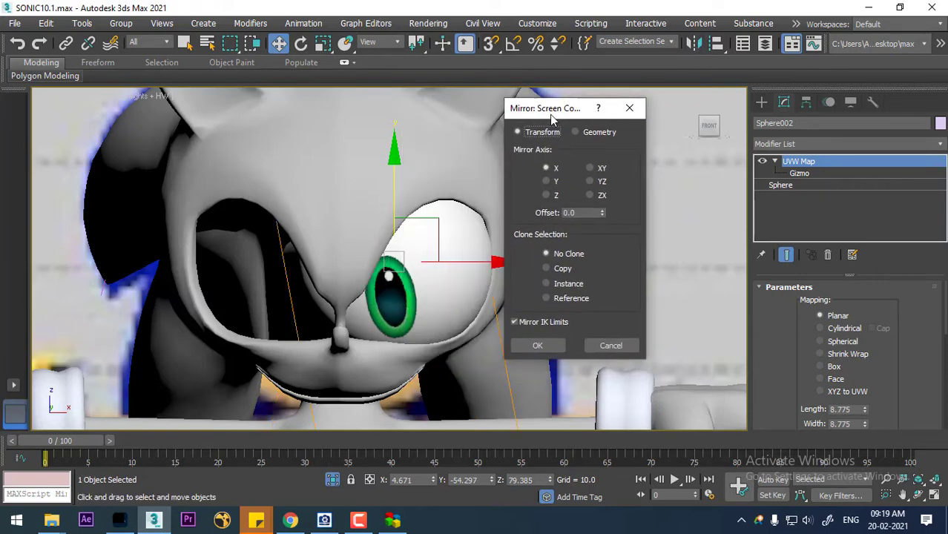
{"action": "left_click", "coordinate": [561, 270]}
{"action": "left_click_drag", "start_coordinate": [602, 211], "coordinate": [611, 153]}
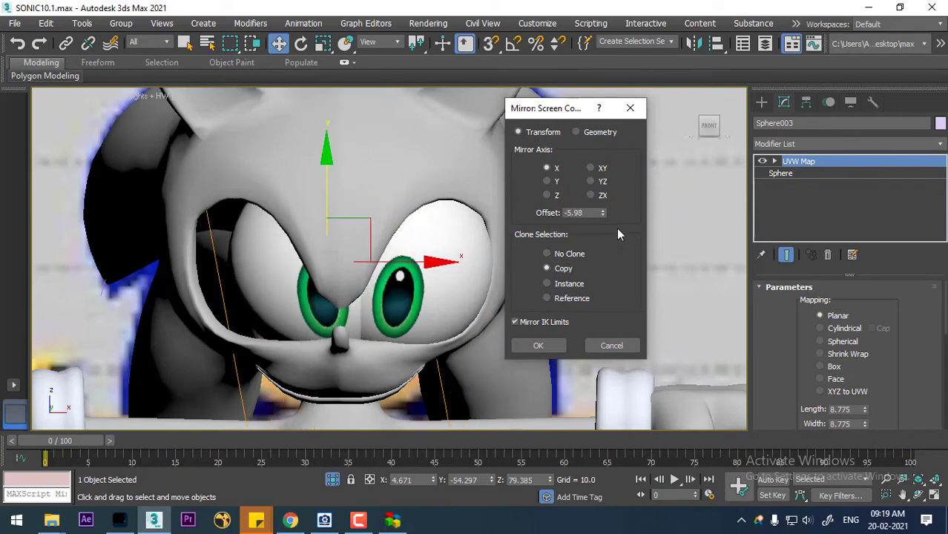
{"action": "left_click_drag", "start_coordinate": [602, 213], "coordinate": [613, 255]}
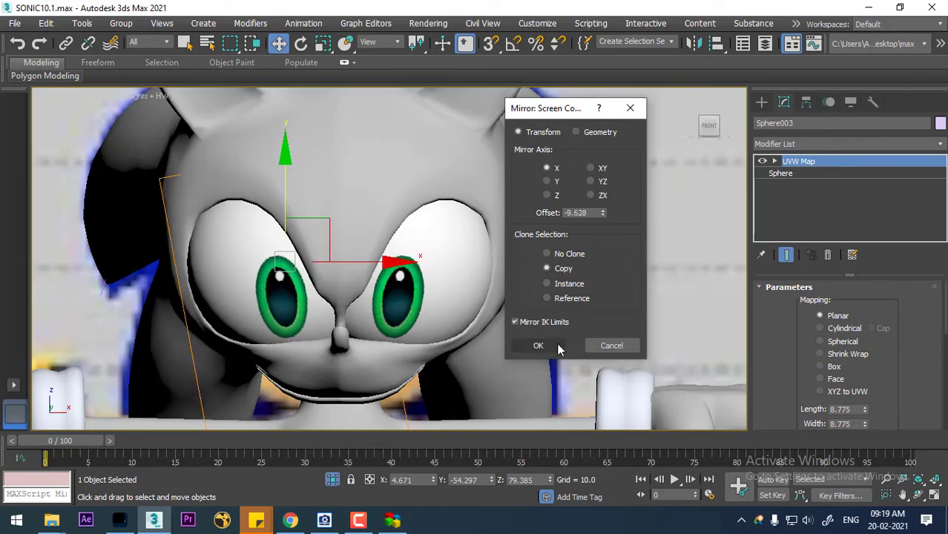
{"action": "left_click", "coordinate": [538, 345]}
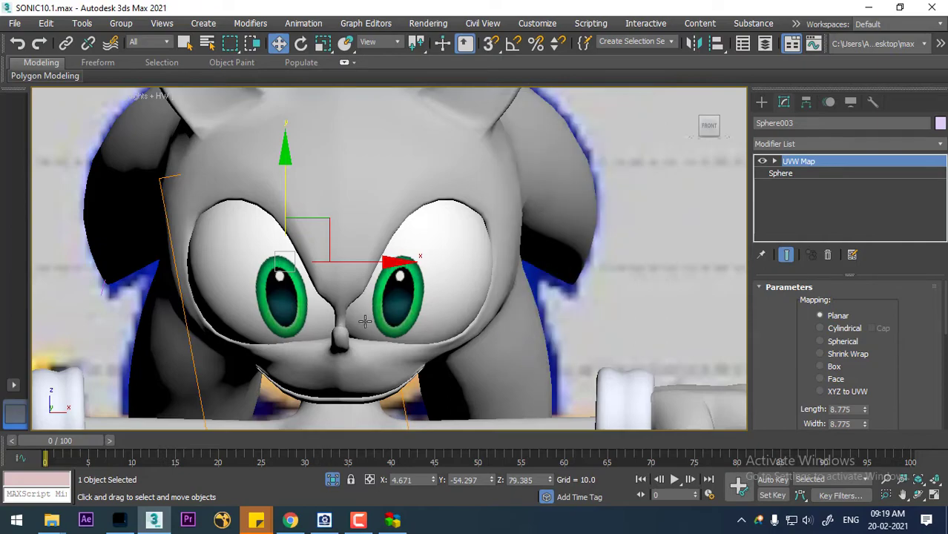
Show the face in a perspective view and select the character body mesh, framed closely around the nose
{"action": "middle_click_drag", "start_coordinate": [362, 306], "coordinate": [432, 302]}
{"action": "key", "text": "p"}
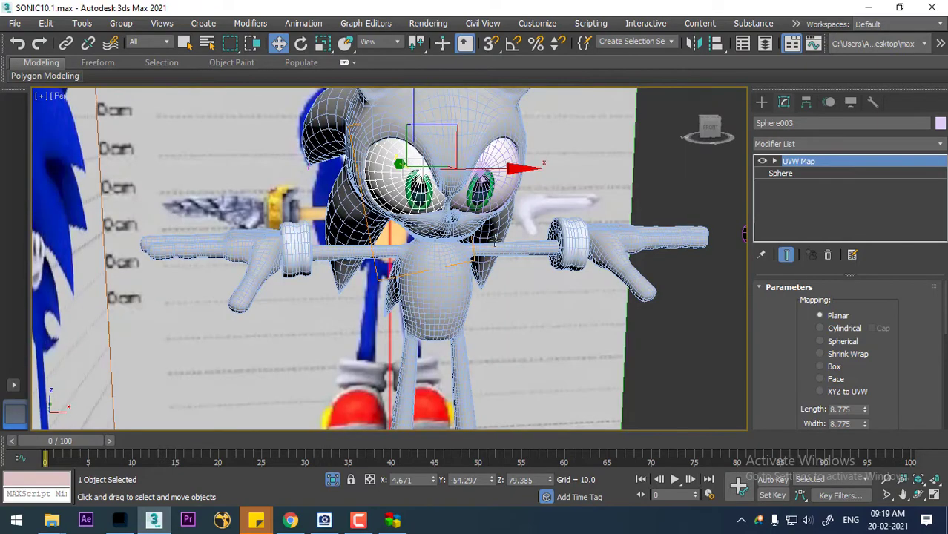
{"action": "scroll", "coordinate": [494, 240], "scroll_direction": "up", "scroll_amount": 4}
{"action": "middle_click_drag", "start_coordinate": [495, 240], "coordinate": [578, 282], "text": "alt"}
{"action": "scroll", "coordinate": [575, 285], "scroll_direction": "up", "scroll_amount": 3}
{"action": "left_click", "coordinate": [571, 288]}
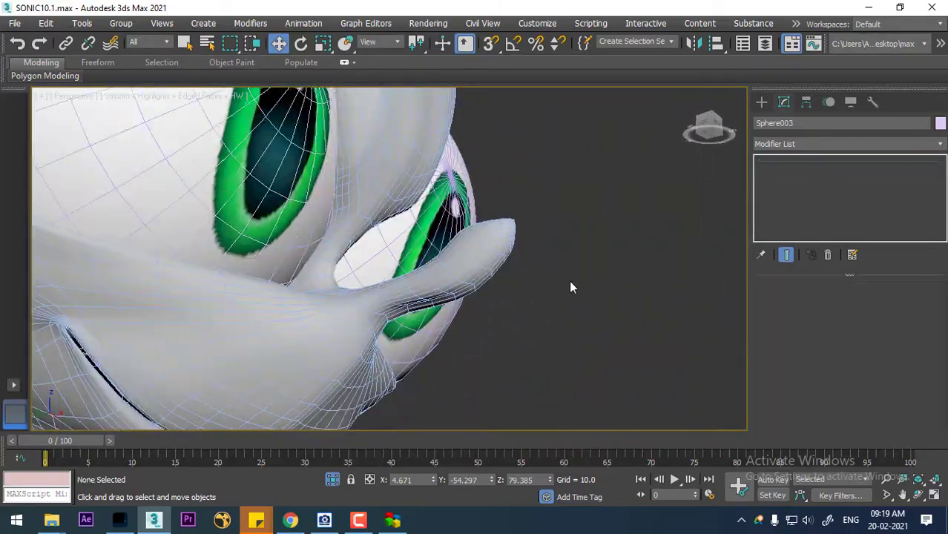
{"action": "left_click", "coordinate": [482, 263]}
{"action": "middle_click_drag", "start_coordinate": [482, 264], "coordinate": [654, 319], "text": "alt"}
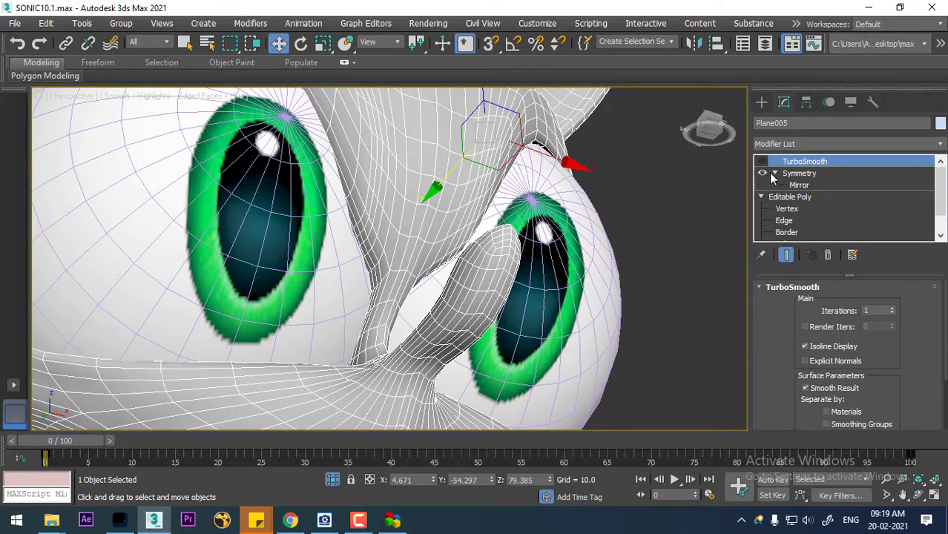
{"action": "left_click", "coordinate": [658, 238]}
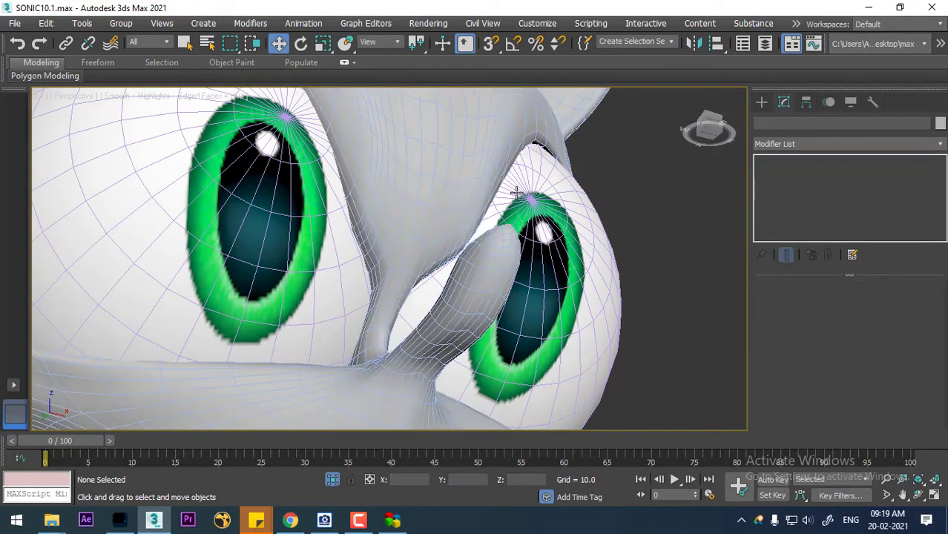
{"action": "left_click", "coordinate": [480, 174]}
{"action": "right_click", "coordinate": [637, 154]}
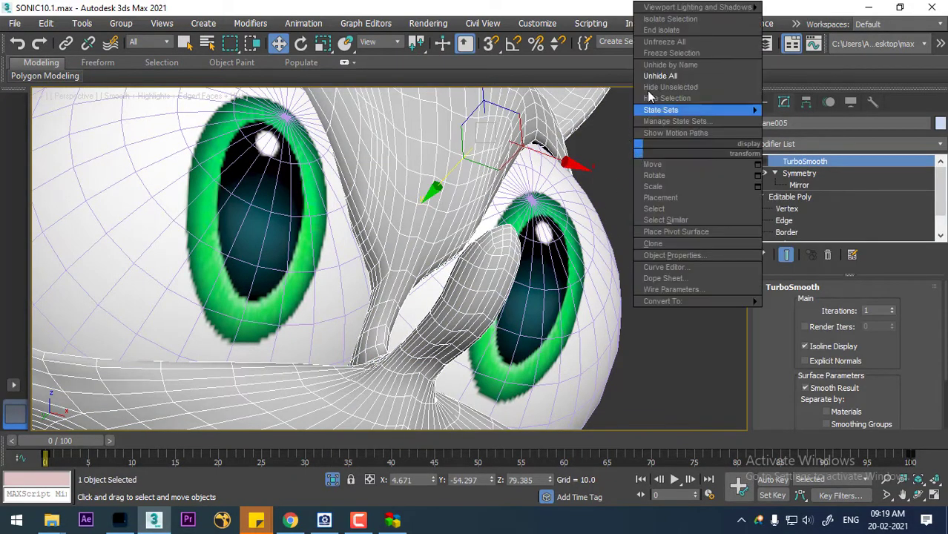
{"action": "left_click", "coordinate": [599, 186]}
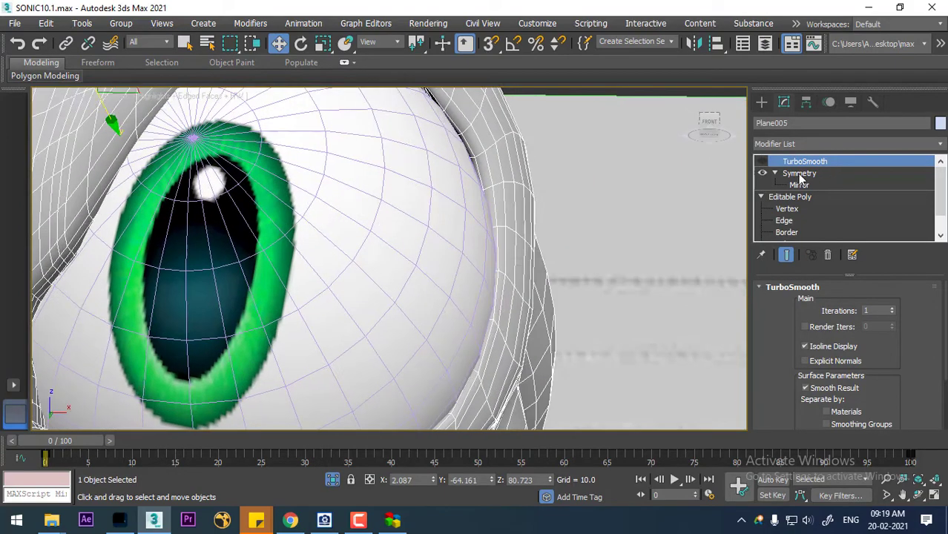
Enter vertex editing on the body's Editable Poly beneath the Symmetry modifier, with the mirrored end result displayed around the nose
{"action": "left_click", "coordinate": [789, 201]}
{"action": "scroll", "coordinate": [597, 233], "scroll_direction": "down", "scroll_amount": 3}
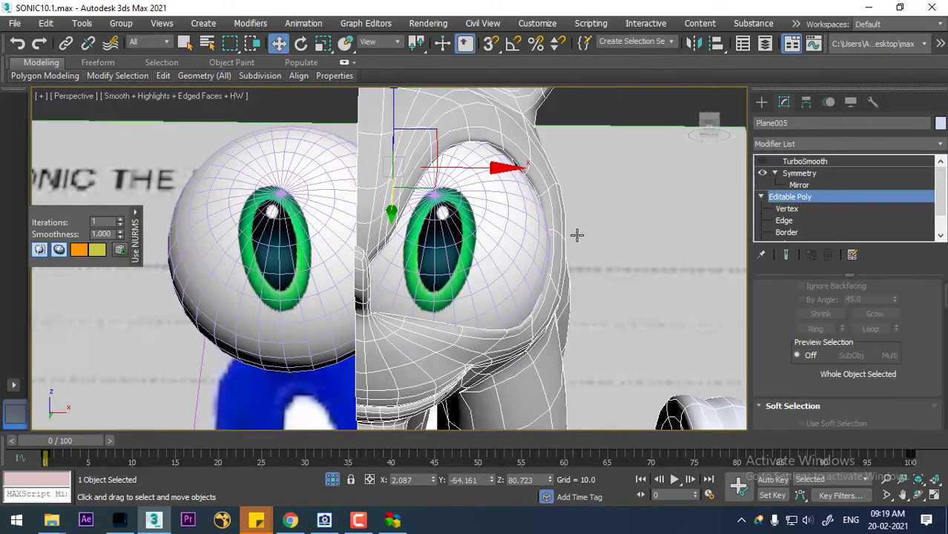
{"action": "middle_click_drag", "start_coordinate": [576, 235], "coordinate": [614, 221], "text": "alt"}
{"action": "scroll", "coordinate": [614, 221], "scroll_direction": "up", "scroll_amount": 4}
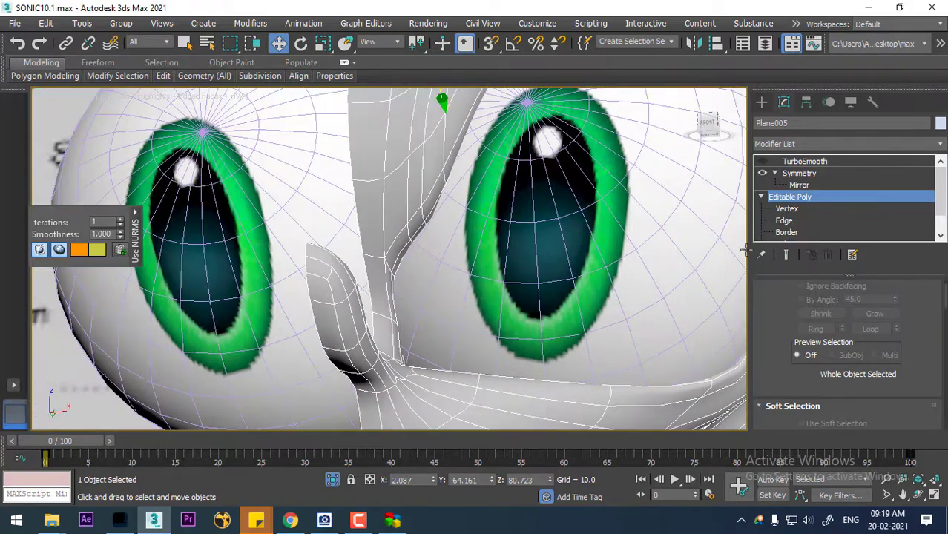
{"action": "left_click", "coordinate": [788, 209]}
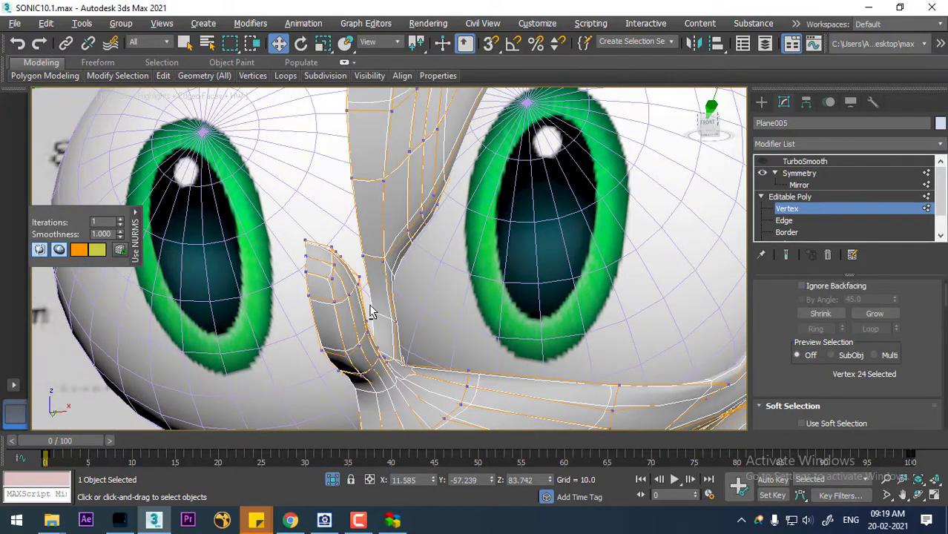
{"action": "middle_click_drag", "start_coordinate": [370, 305], "coordinate": [427, 303], "text": "alt"}
{"action": "middle_click_drag", "start_coordinate": [512, 312], "coordinate": [552, 234], "text": "alt"}
Select four vertices along the side of the nose and move them outward along X to widen it
{"action": "left_click", "coordinate": [519, 238], "text": "ctrl"}
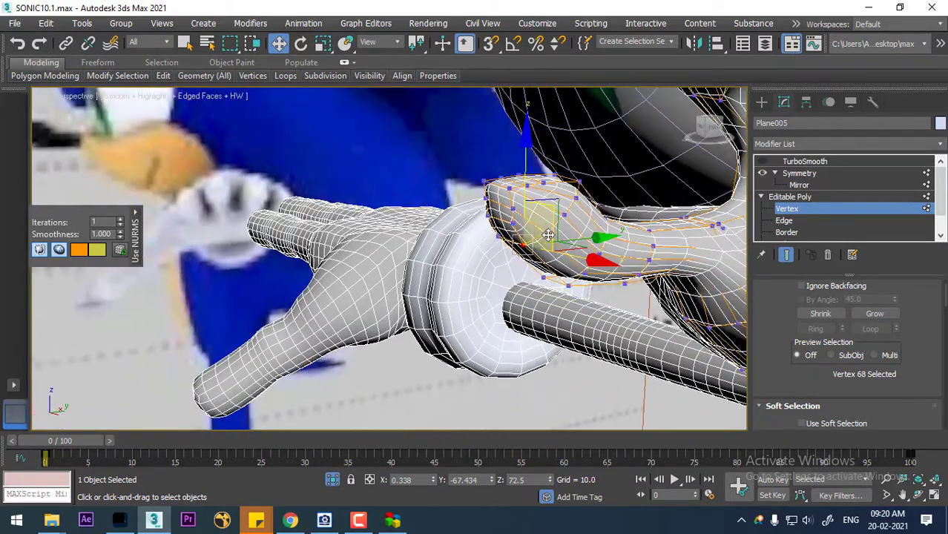
{"action": "left_click", "coordinate": [551, 234]}
{"action": "left_click", "coordinate": [564, 215], "text": "ctrl"}
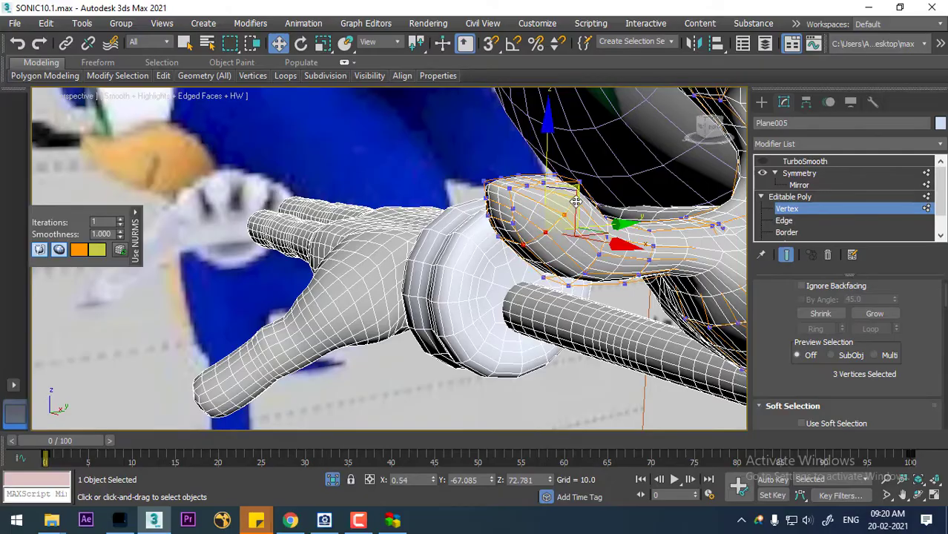
{"action": "left_click", "coordinate": [576, 224], "text": "ctrl"}
{"action": "middle_click_drag", "start_coordinate": [576, 225], "coordinate": [641, 202], "text": "alt"}
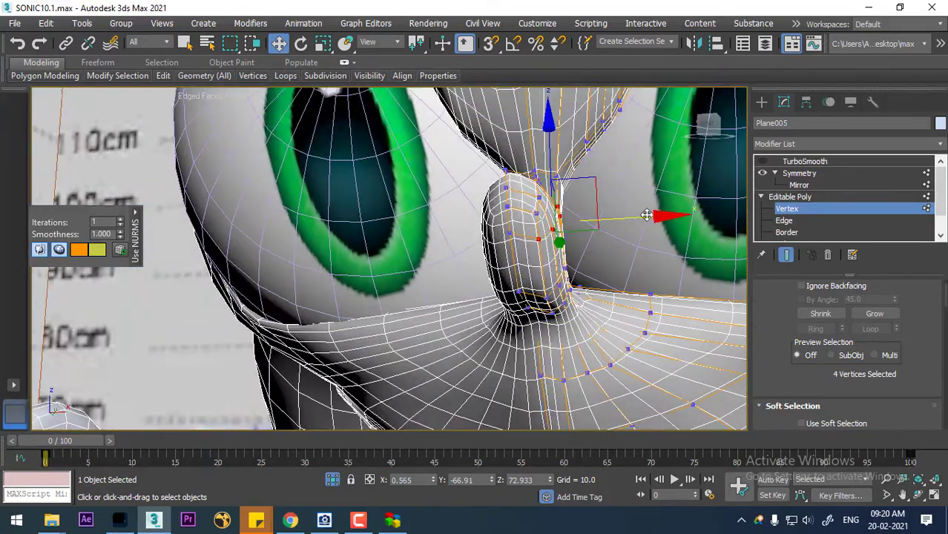
{"action": "left_click_drag", "start_coordinate": [646, 215], "coordinate": [662, 215]}
Select the centre-seam vertex on the nose's underside and lower it slightly along Z to 71.618
{"action": "middle_click_drag", "start_coordinate": [663, 215], "coordinate": [588, 221], "text": "alt"}
{"action": "left_click", "coordinate": [532, 301]}
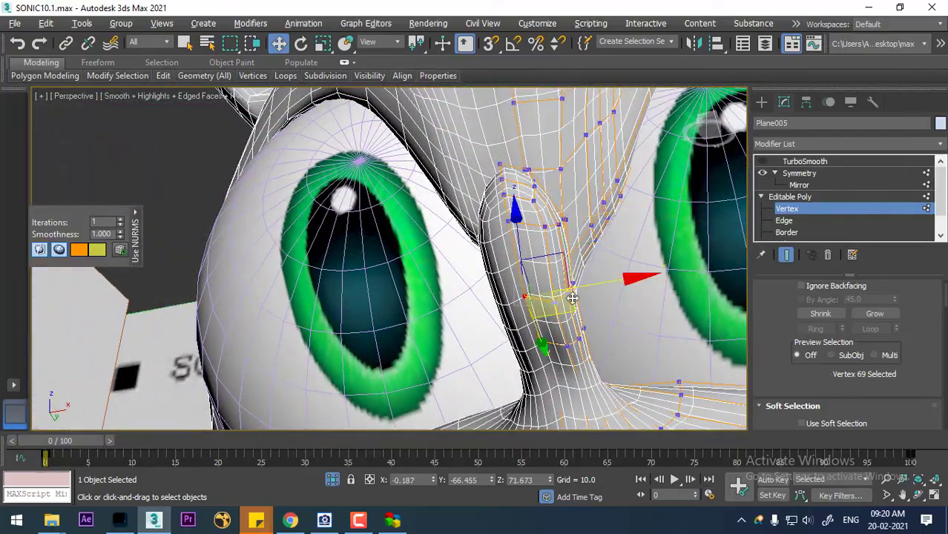
{"action": "middle_click_drag", "start_coordinate": [532, 301], "coordinate": [650, 335], "text": "alt"}
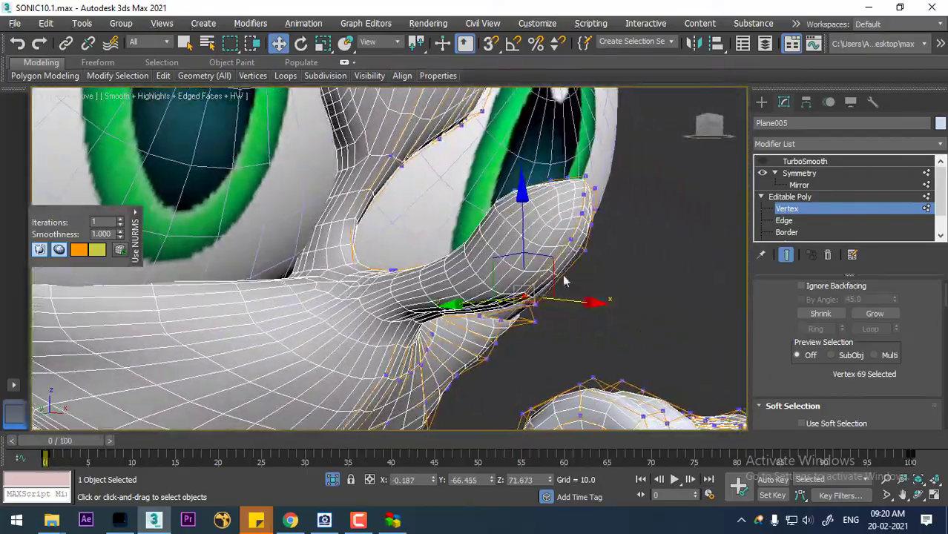
{"action": "left_click_drag", "start_coordinate": [521, 216], "coordinate": [524, 220]}
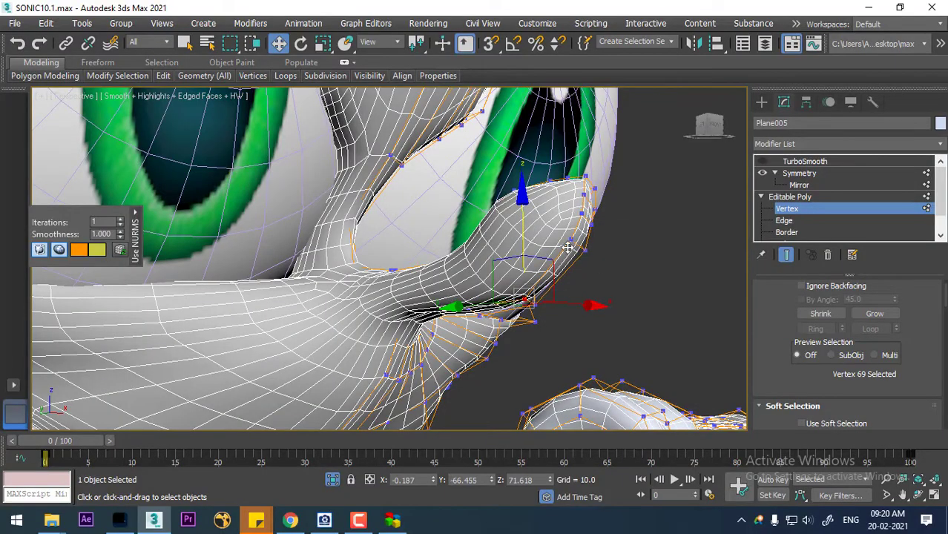
{"action": "middle_click_drag", "start_coordinate": [637, 310], "coordinate": [589, 254], "text": "alt"}
Select the vertices along the lower side of the nose and relax them to smooth its curve
{"action": "left_click", "coordinate": [556, 303]}
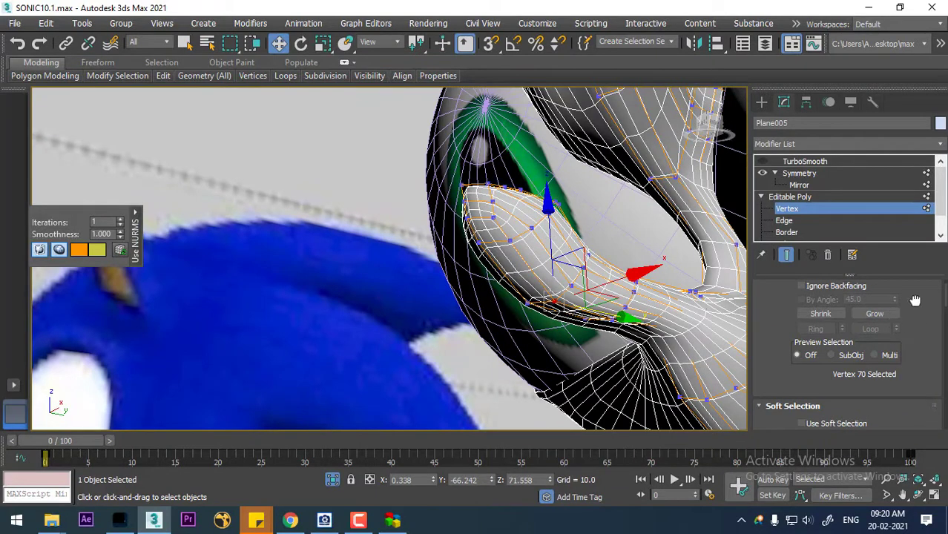
{"action": "scroll", "coordinate": [915, 300], "scroll_direction": "down", "scroll_amount": 10}
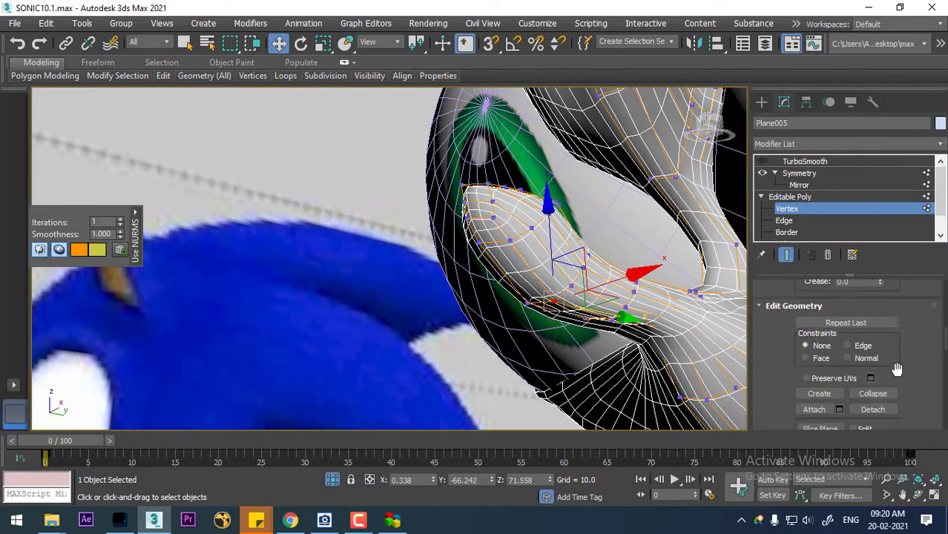
{"action": "scroll", "coordinate": [896, 368], "scroll_direction": "down", "scroll_amount": 6}
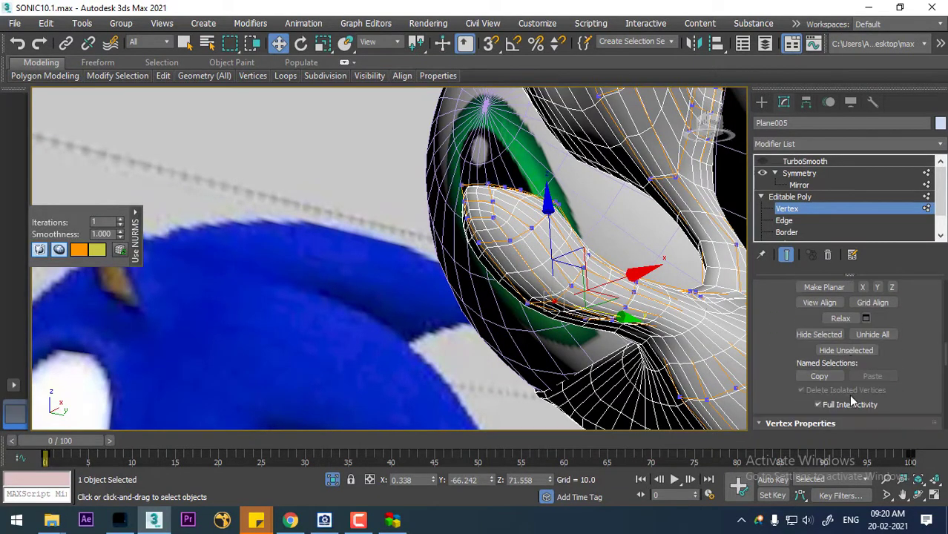
{"action": "left_click", "coordinate": [844, 323]}
{"action": "middle_click_drag", "start_coordinate": [582, 328], "coordinate": [605, 273], "text": "alt"}
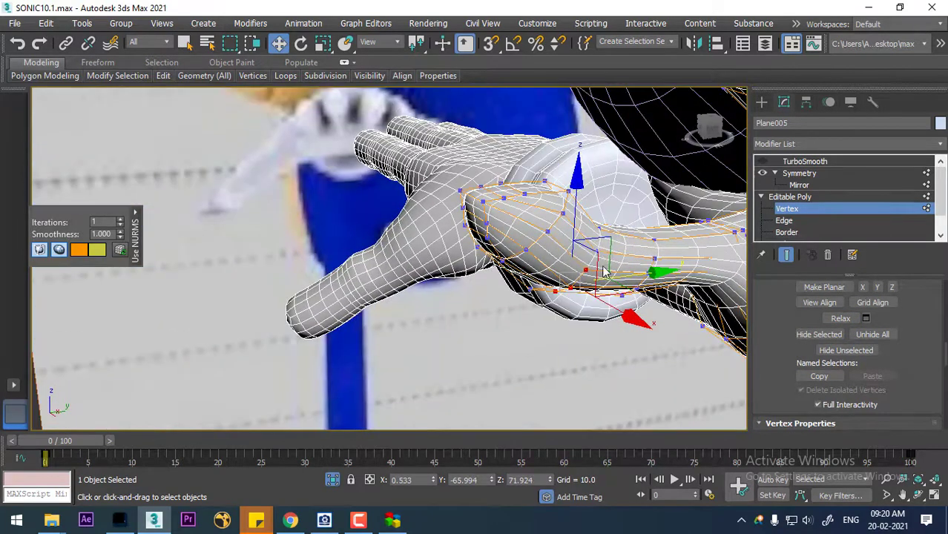
{"action": "left_click_drag", "start_coordinate": [605, 259], "coordinate": [603, 228]}
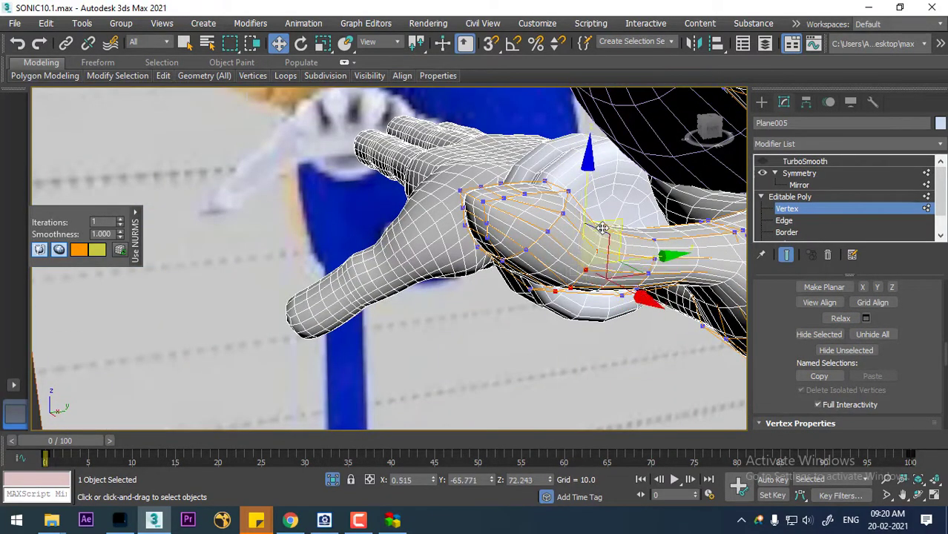
Relax the selected lower nose vertices again and move them outward about 0.3 along X
{"action": "middle_click_drag", "start_coordinate": [630, 248], "coordinate": [655, 293], "text": "alt"}
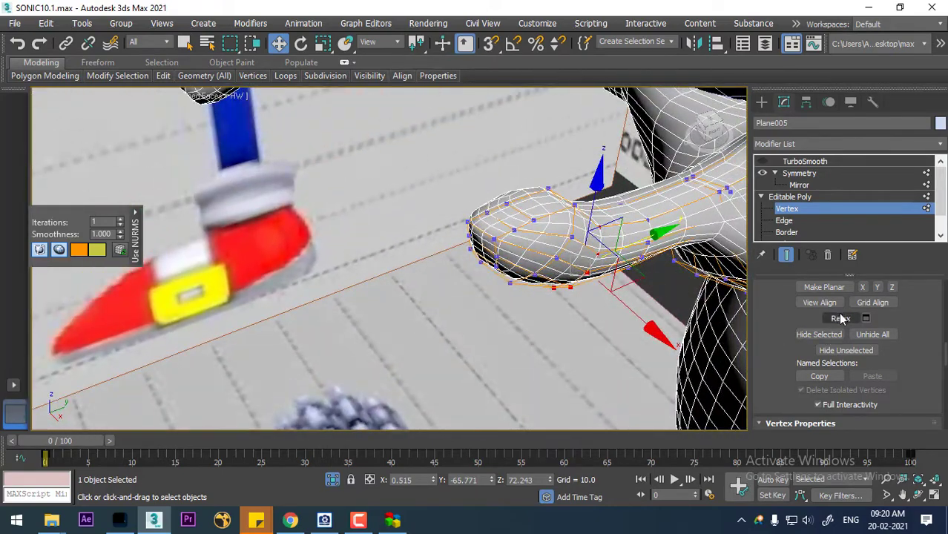
{"action": "left_click", "coordinate": [841, 318]}
{"action": "middle_click_drag", "start_coordinate": [735, 312], "coordinate": [700, 255], "text": "alt"}
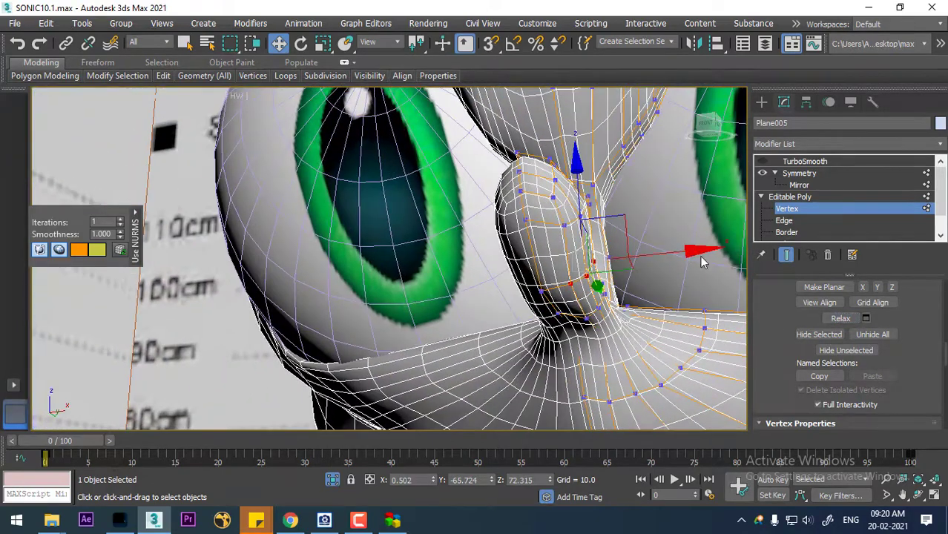
{"action": "left_click_drag", "start_coordinate": [701, 252], "coordinate": [718, 252]}
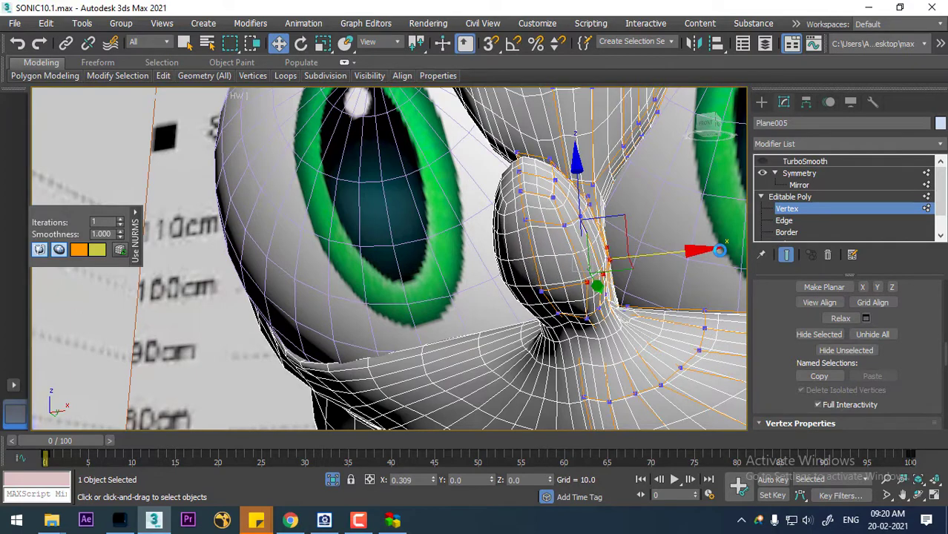
Pick the centre-seam vertex on the nose's underside near the muzzle, using wireframe display, and lower it slightly along Z
{"action": "middle_click_drag", "start_coordinate": [719, 252], "coordinate": [562, 382], "text": "alt"}
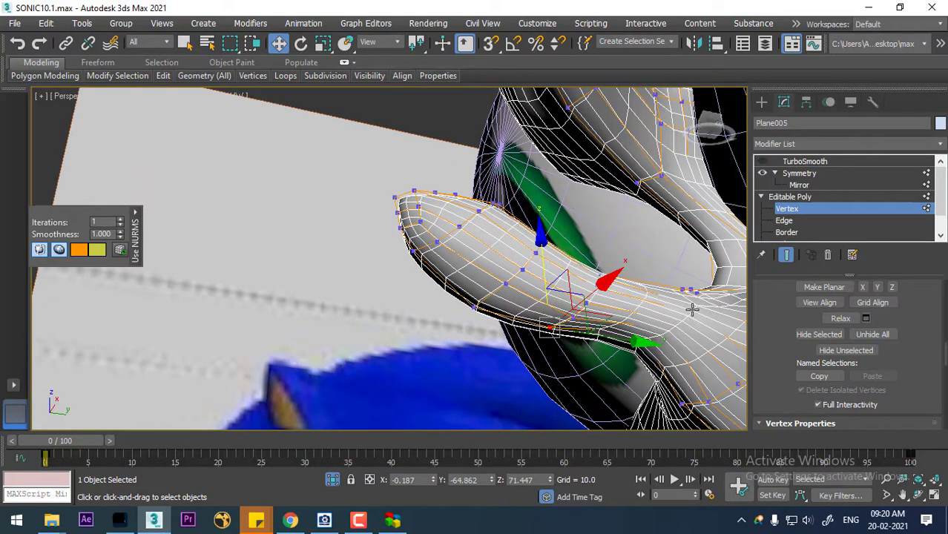
{"action": "mouse_move", "coordinate": [704, 300]}
{"action": "middle_mouse_down", "text": "alt"}
{"action": "mouse_move", "coordinate": [648, 353]}
{"action": "mouse_move", "coordinate": [663, 312]}
{"action": "mouse_move", "coordinate": [655, 314]}
{"action": "middle_mouse_up", "text": "alt"}
{"action": "key", "text": "F3"}
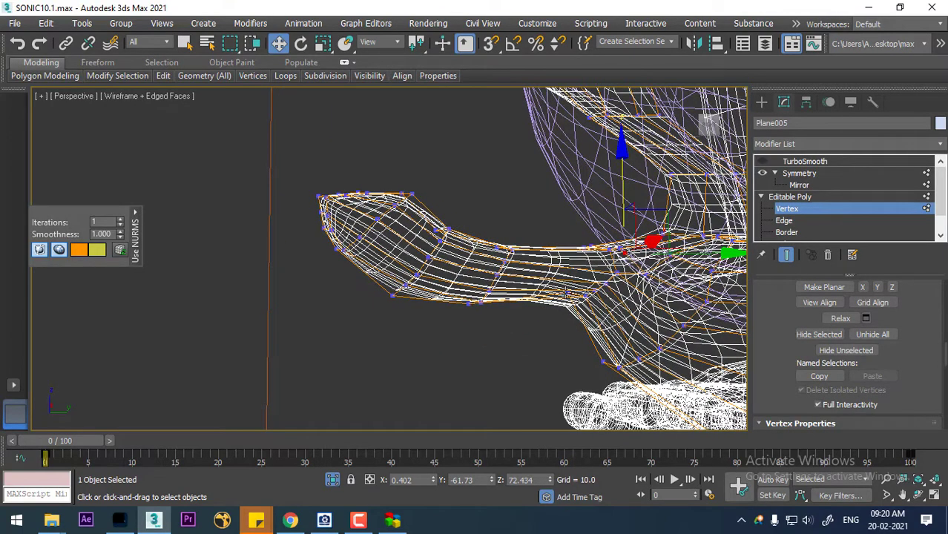
{"action": "left_click", "coordinate": [607, 295]}
{"action": "key", "text": "F3"}
{"action": "left_click_drag", "start_coordinate": [565, 202], "coordinate": [568, 216]}
{"action": "middle_click_drag", "start_coordinate": [591, 243], "coordinate": [636, 343], "text": "alt"}
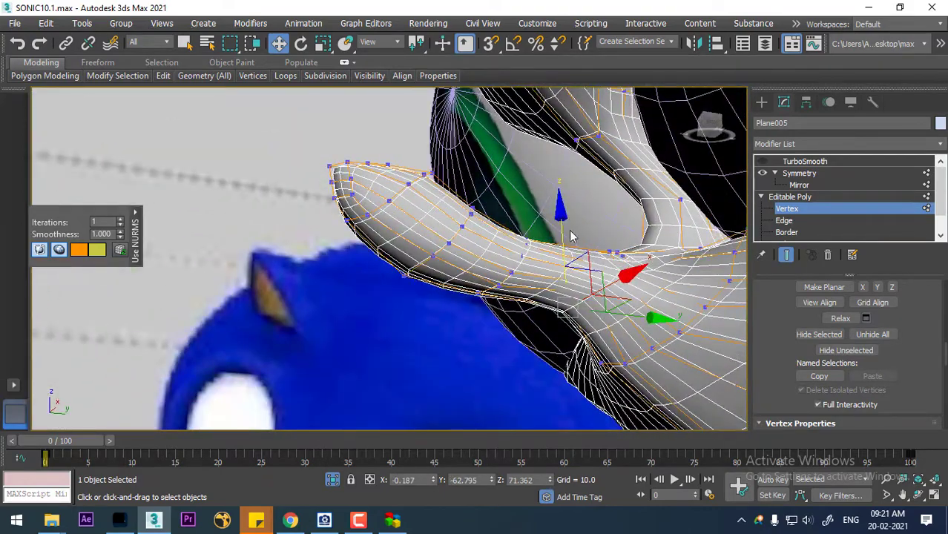
{"action": "left_click_drag", "start_coordinate": [560, 223], "coordinate": [569, 226]}
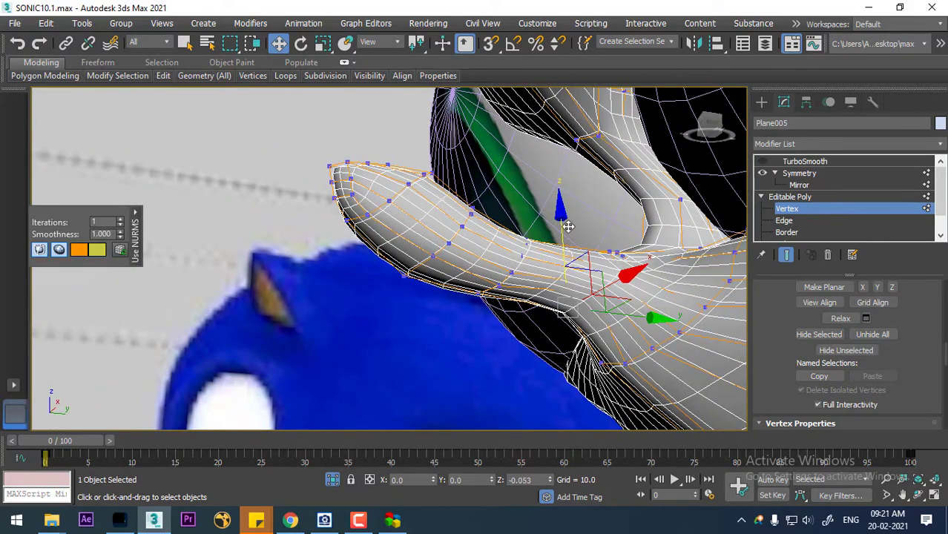
{"action": "middle_click_drag", "start_coordinate": [613, 317], "coordinate": [565, 395], "text": "alt"}
{"action": "left_click", "coordinate": [784, 221]}
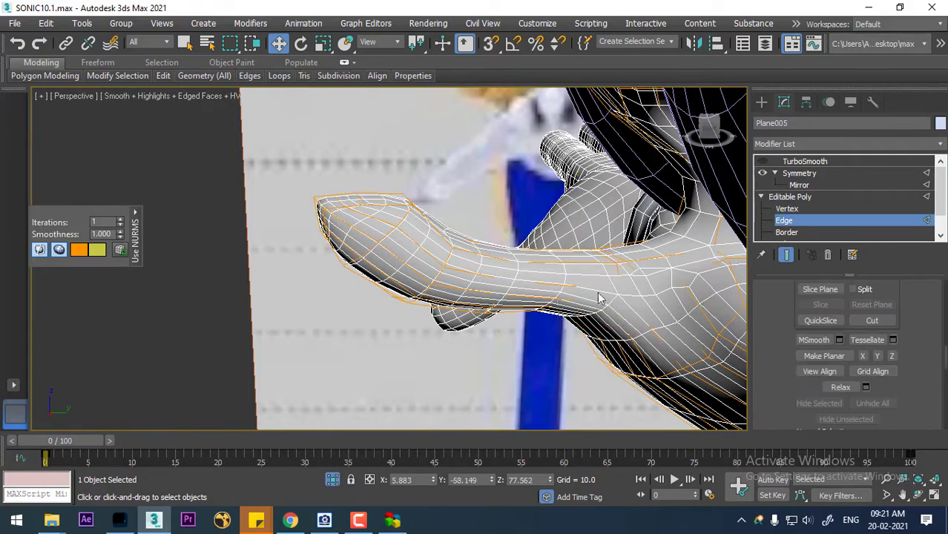
{"action": "left_click", "coordinate": [575, 277]}
{"action": "left_click", "coordinate": [593, 286]}
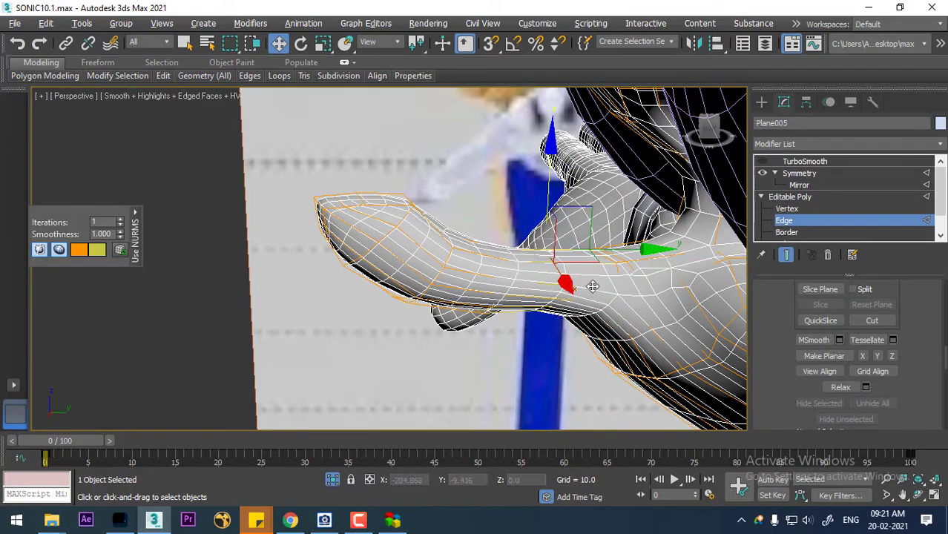
{"action": "middle_click_drag", "start_coordinate": [610, 307], "coordinate": [757, 334], "text": "alt"}
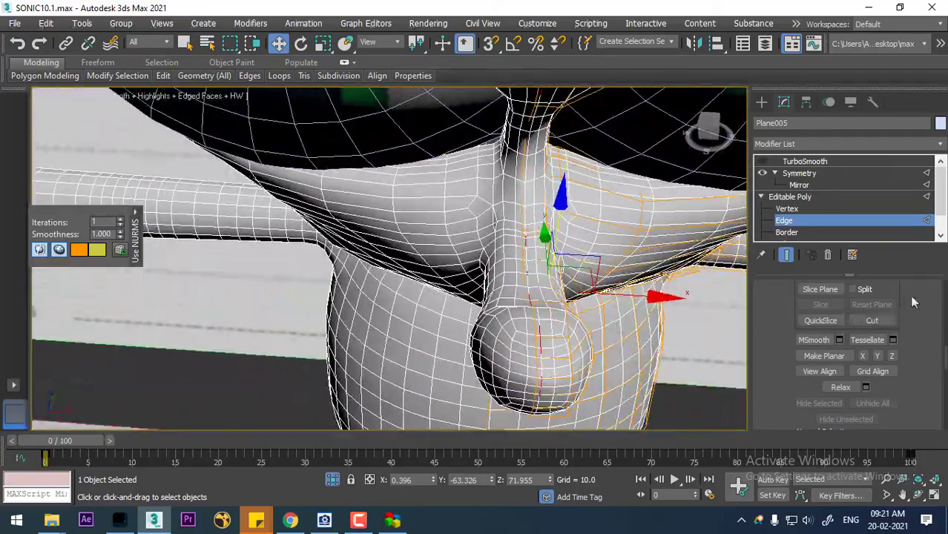
Activate the Paint Deformation Relax brush on the whole body mesh, with brush size 1.4 and strength 0.16
{"action": "left_click", "coordinate": [791, 198]}
{"action": "scroll", "coordinate": [928, 345], "scroll_direction": "down", "scroll_amount": 10}
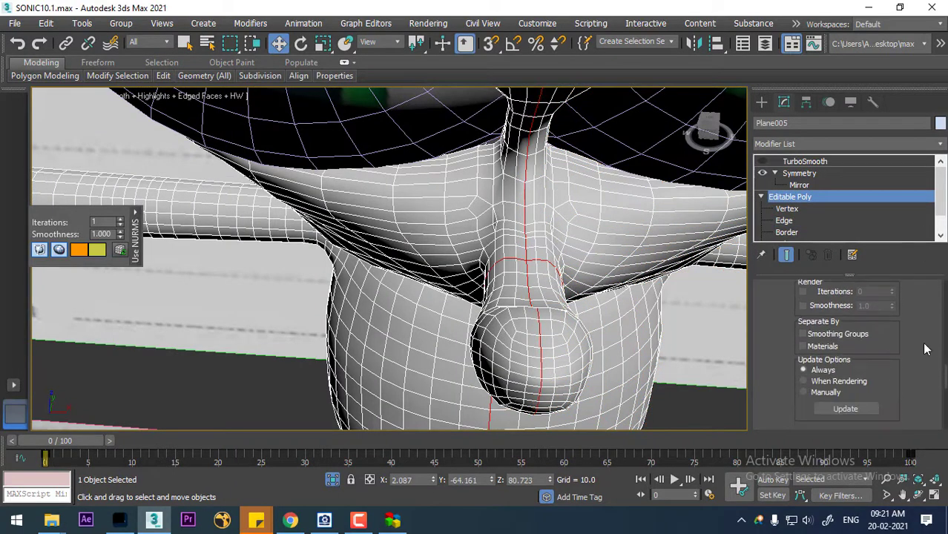
{"action": "scroll", "coordinate": [907, 328], "scroll_direction": "down", "scroll_amount": 1}
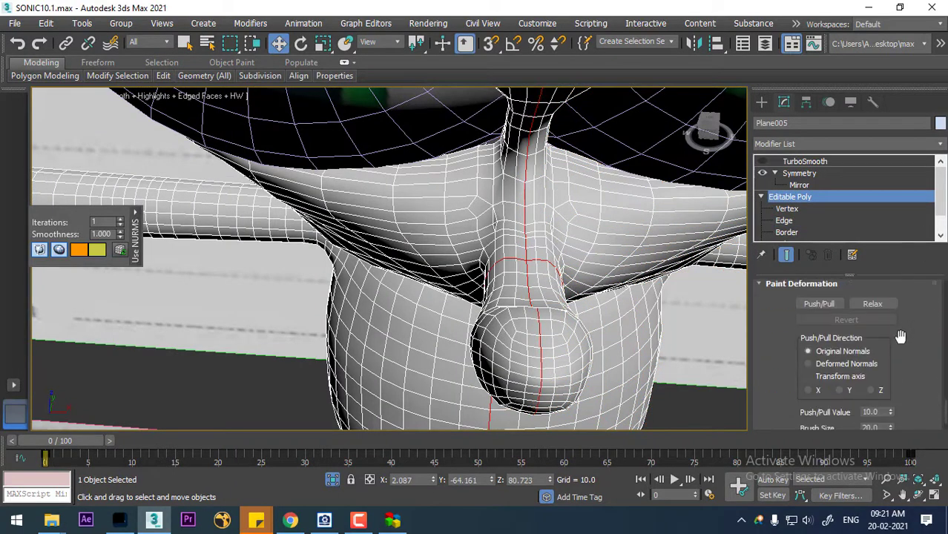
{"action": "left_click", "coordinate": [866, 307]}
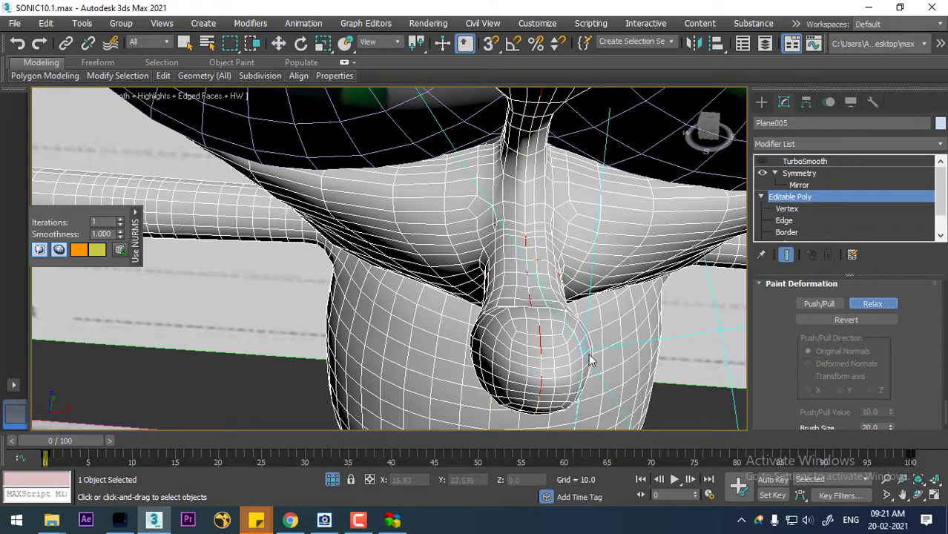
{"action": "scroll", "coordinate": [900, 358], "scroll_direction": "down", "scroll_amount": 3}
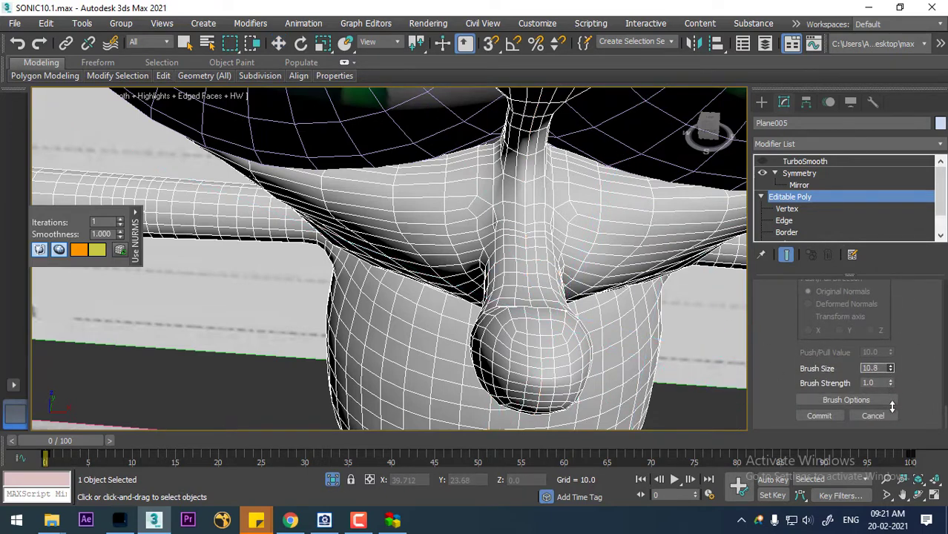
{"action": "middle_click_drag", "start_coordinate": [580, 341], "coordinate": [536, 342], "text": "alt"}
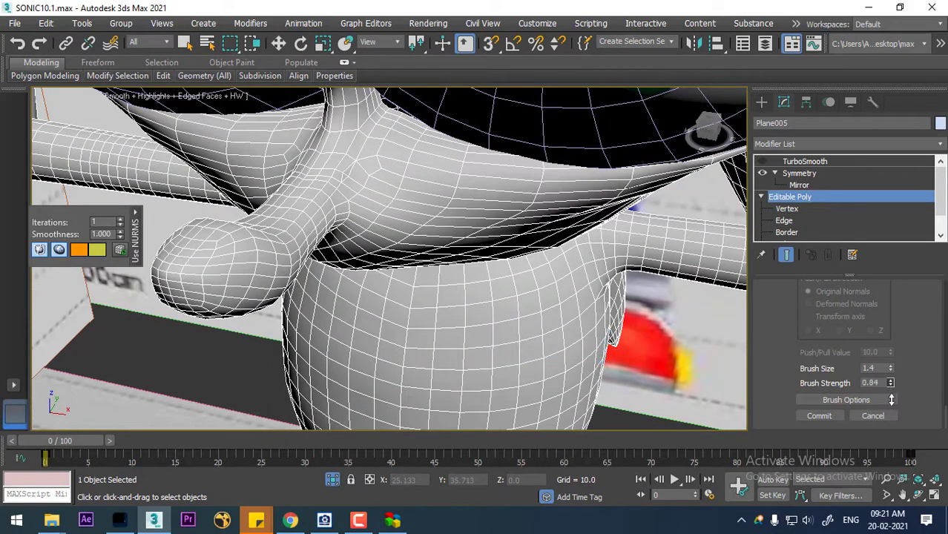
{"action": "left_click_drag", "start_coordinate": [890, 385], "coordinate": [892, 420]}
Brush-relax the nose tip, the nose bridge and the adjoining muzzle surface to even out the mesh
{"action": "middle_click_drag", "start_coordinate": [417, 285], "coordinate": [437, 282]}
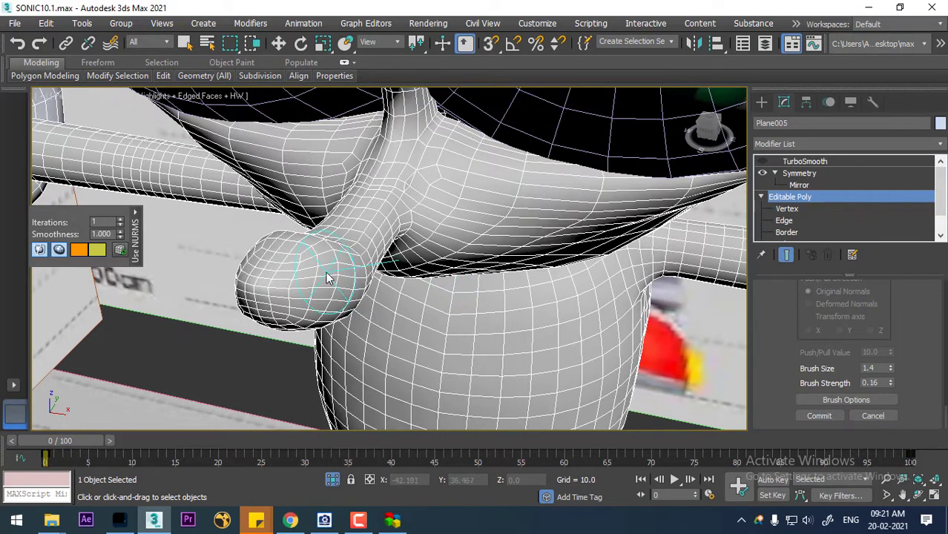
{"action": "mouse_move", "coordinate": [332, 260]}
{"action": "left_mouse_down"}
{"action": "mouse_move", "coordinate": [342, 264]}
{"action": "mouse_move", "coordinate": [327, 268]}
{"action": "left_mouse_up"}
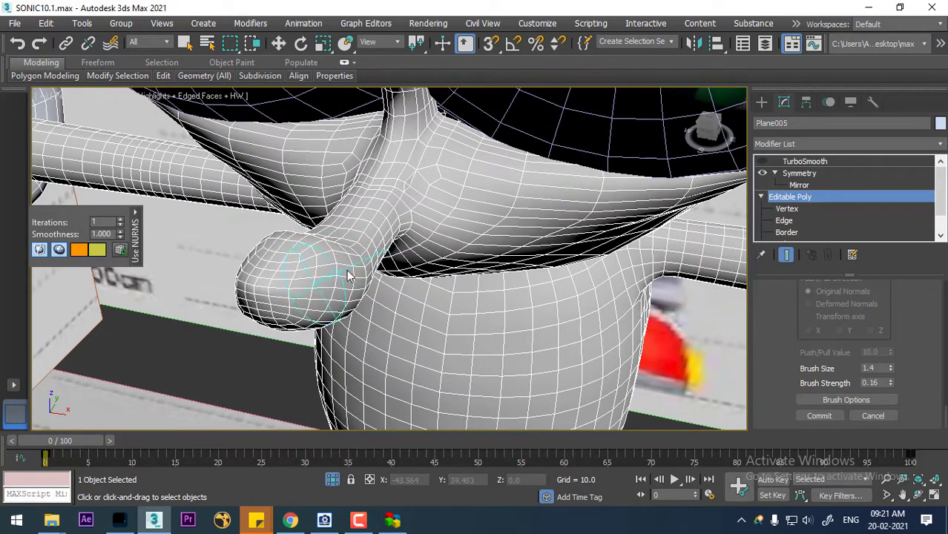
{"action": "middle_click_drag", "start_coordinate": [349, 274], "coordinate": [385, 296], "text": "alt"}
{"action": "mouse_move", "coordinate": [374, 338]}
{"action": "left_mouse_down"}
{"action": "mouse_move", "coordinate": [370, 328]}
{"action": "mouse_move", "coordinate": [377, 335]}
{"action": "mouse_move", "coordinate": [438, 251]}
{"action": "left_mouse_up"}
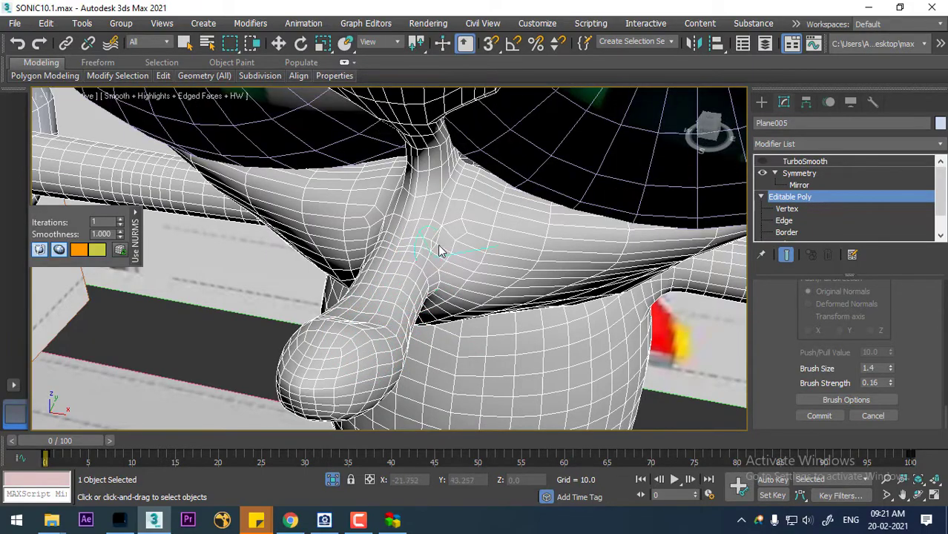
{"action": "middle_click_drag", "start_coordinate": [439, 252], "coordinate": [496, 176], "text": "alt"}
{"action": "mouse_move", "coordinate": [490, 155]}
{"action": "left_mouse_down"}
{"action": "mouse_move", "coordinate": [502, 182]}
{"action": "mouse_move", "coordinate": [482, 161]}
{"action": "mouse_move", "coordinate": [492, 186]}
{"action": "left_mouse_up"}
{"action": "mouse_move", "coordinate": [510, 232]}
{"action": "left_mouse_down"}
{"action": "mouse_move", "coordinate": [516, 248]}
{"action": "mouse_move", "coordinate": [509, 189]}
{"action": "mouse_move", "coordinate": [542, 167]}
{"action": "mouse_move", "coordinate": [614, 195]}
{"action": "mouse_move", "coordinate": [626, 211]}
{"action": "left_mouse_up"}
Brush-relax the chin below the mouth and the cheek around the corner of the mouth
{"action": "mouse_move", "coordinate": [626, 210]}
{"action": "middle_mouse_down", "text": "alt"}
{"action": "mouse_move", "coordinate": [583, 202]}
{"action": "mouse_move", "coordinate": [584, 265]}
{"action": "mouse_move", "coordinate": [544, 227]}
{"action": "mouse_move", "coordinate": [546, 261]}
{"action": "middle_mouse_up", "text": "alt"}
{"action": "scroll", "coordinate": [585, 267], "scroll_direction": "up", "scroll_amount": 3}
{"action": "mouse_move", "coordinate": [508, 250]}
{"action": "left_mouse_down"}
{"action": "mouse_move", "coordinate": [504, 243]}
{"action": "mouse_move", "coordinate": [553, 232]}
{"action": "left_mouse_up"}
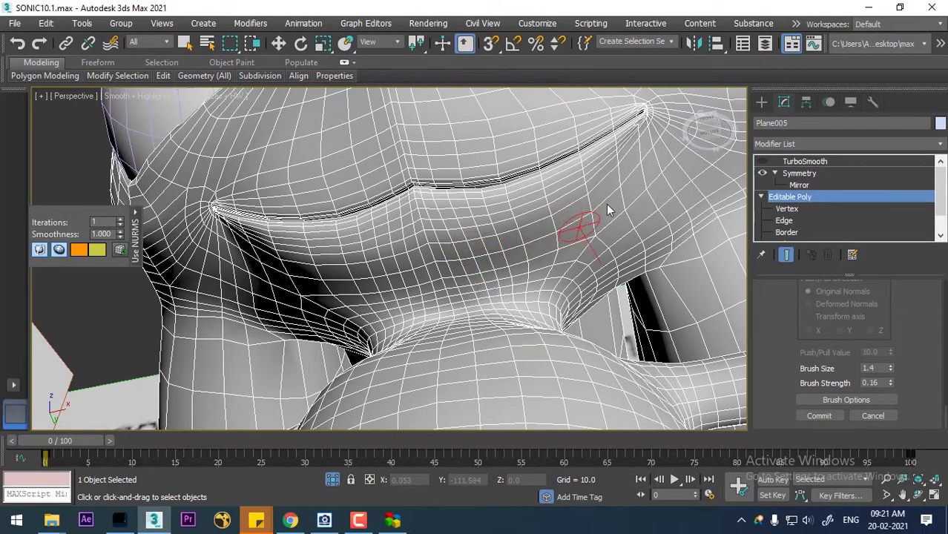
{"action": "left_click_drag", "start_coordinate": [607, 205], "coordinate": [608, 208]}
{"action": "mouse_move", "coordinate": [608, 208]}
{"action": "middle_mouse_down", "text": "alt"}
{"action": "mouse_move", "coordinate": [575, 230]}
{"action": "mouse_move", "coordinate": [552, 212]}
{"action": "mouse_move", "coordinate": [593, 282]}
{"action": "middle_mouse_up", "text": "alt"}
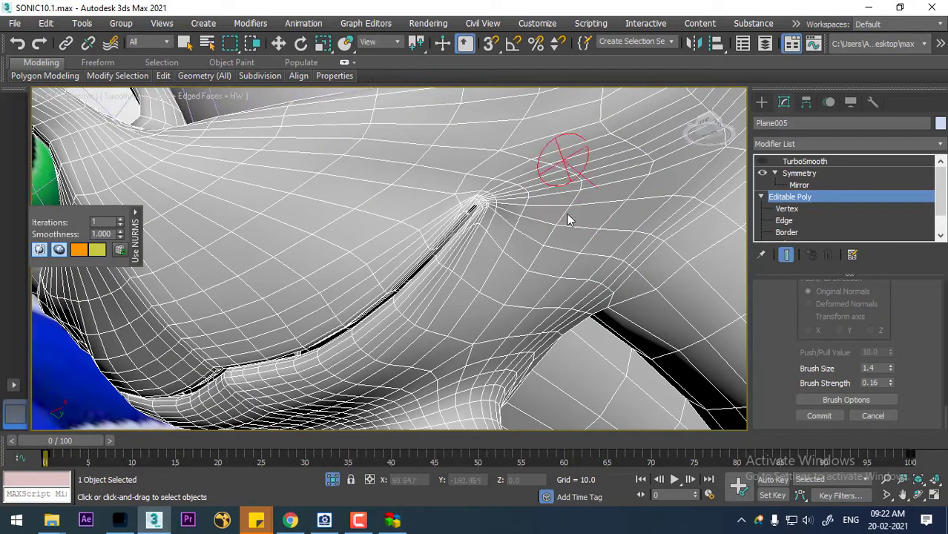
{"action": "left_click_drag", "start_coordinate": [629, 159], "coordinate": [623, 167]}
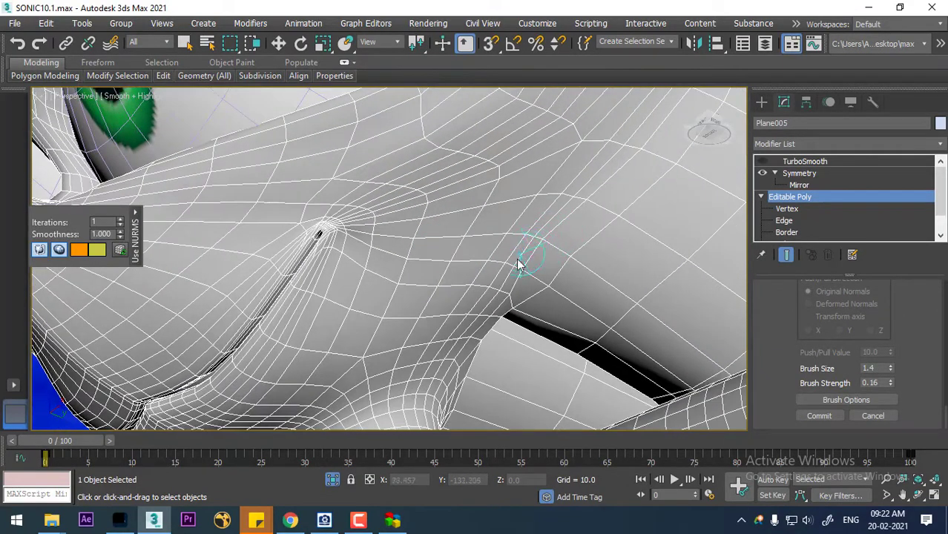
Set the Relax brush size to 2.642 and smooth the forehead and the head surface around the eye
{"action": "scroll", "coordinate": [525, 276], "scroll_direction": "down", "scroll_amount": 5}
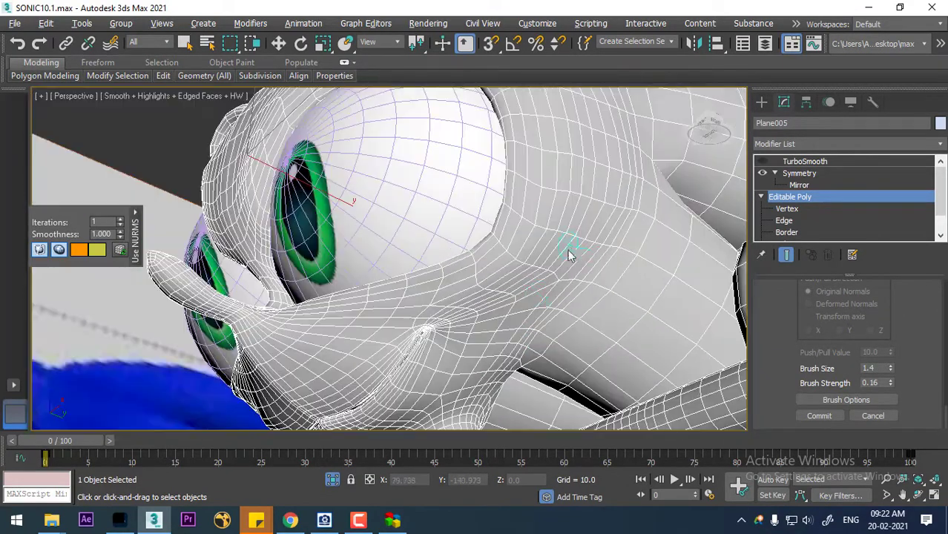
{"action": "middle_click_drag", "start_coordinate": [567, 249], "coordinate": [566, 162], "text": "alt"}
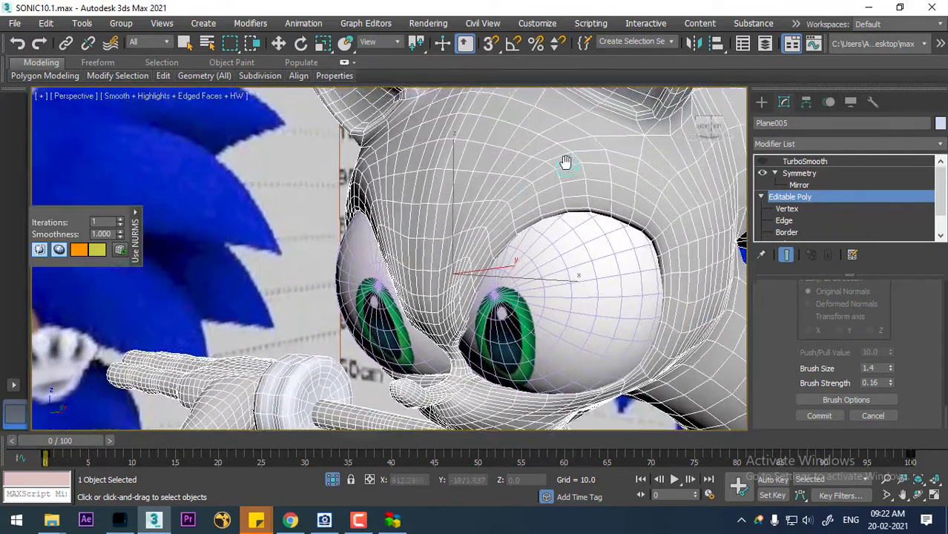
{"action": "scroll", "coordinate": [538, 206], "scroll_direction": "up", "scroll_amount": 2}
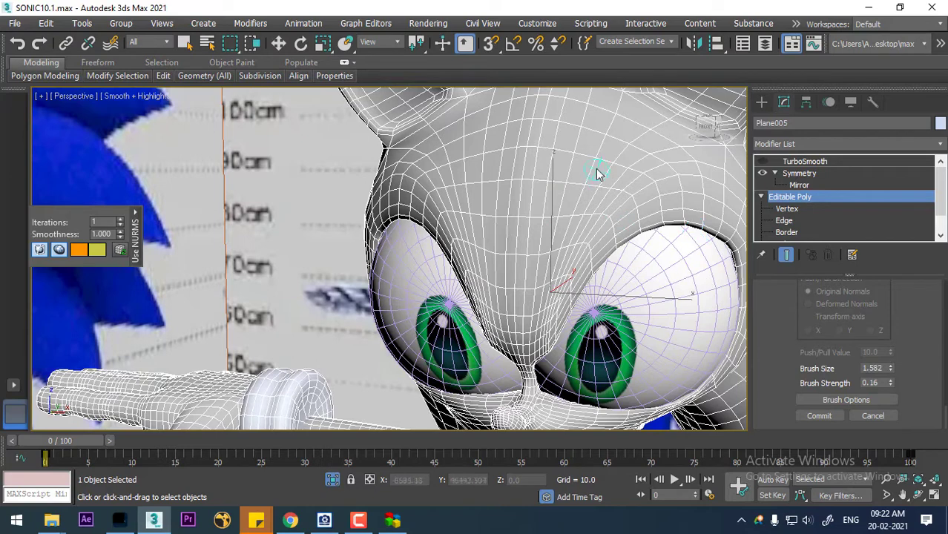
{"action": "left_click_drag", "start_coordinate": [890, 368], "coordinate": [891, 326]}
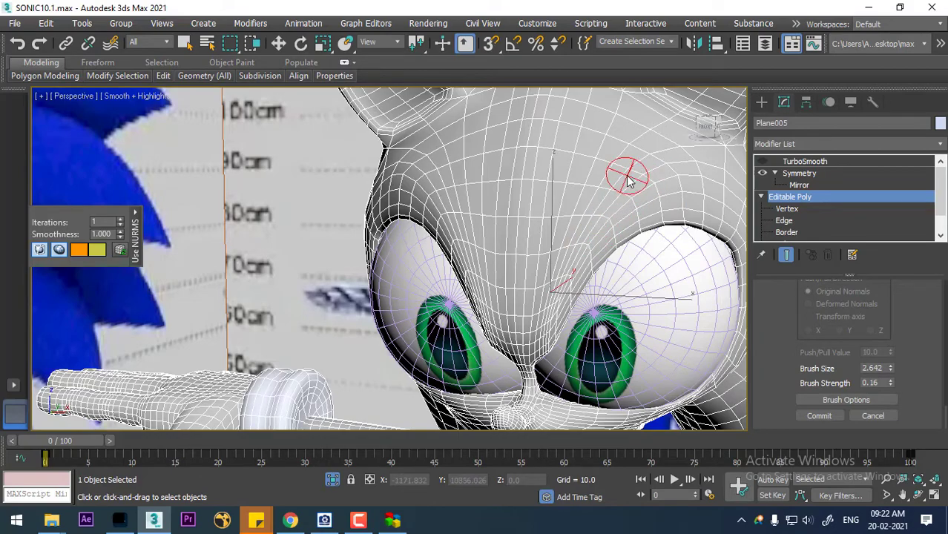
{"action": "mouse_move", "coordinate": [602, 218]}
{"action": "middle_mouse_down", "text": "alt"}
{"action": "mouse_move", "coordinate": [622, 213]}
{"action": "mouse_move", "coordinate": [594, 214]}
{"action": "middle_mouse_up", "text": "alt"}
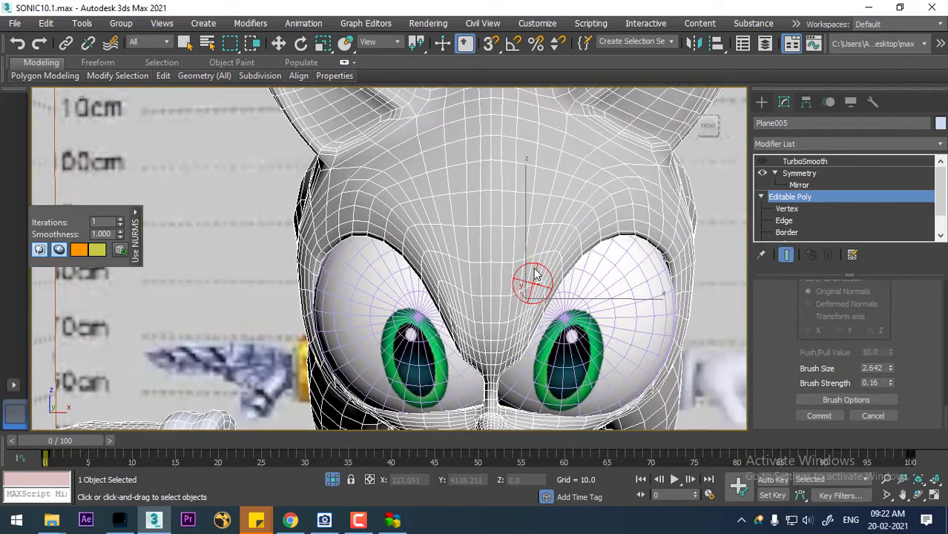
{"action": "middle_click_drag", "start_coordinate": [583, 198], "coordinate": [502, 171], "text": "alt"}
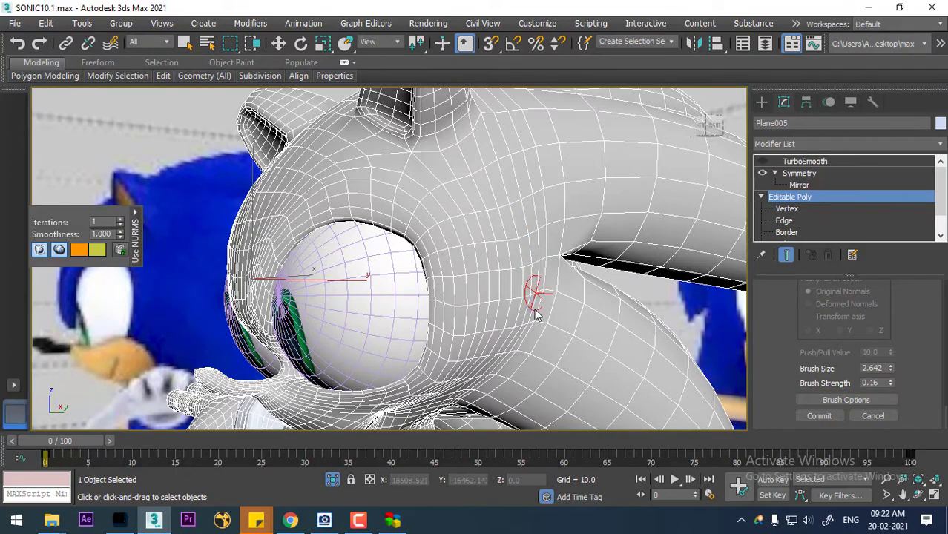
Raise the Relax brush strength to 0.3 and smooth the cheek and the neck area below the mouth
{"action": "mouse_move", "coordinate": [533, 311]}
{"action": "middle_mouse_down", "text": "alt"}
{"action": "mouse_move", "coordinate": [538, 283]}
{"action": "mouse_move", "coordinate": [526, 271]}
{"action": "middle_mouse_up", "text": "alt"}
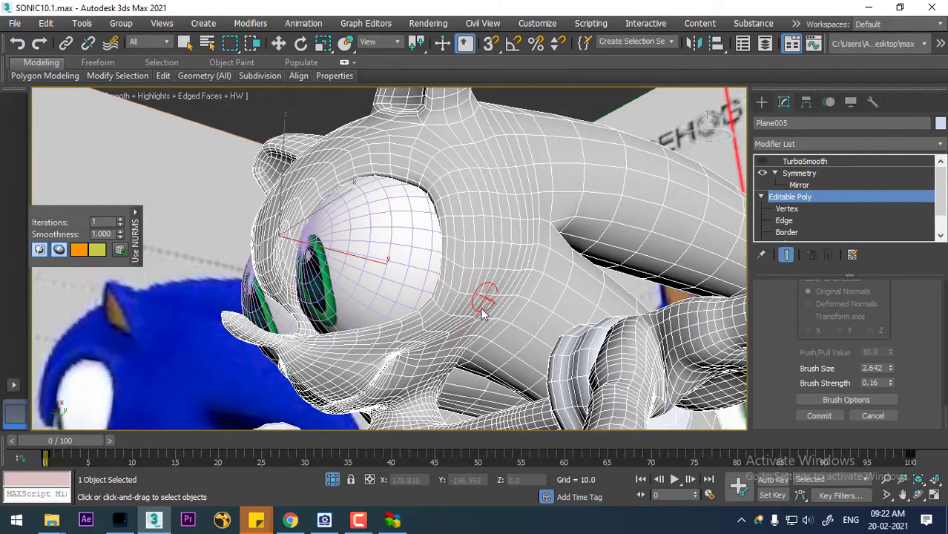
{"action": "mouse_move", "coordinate": [472, 318]}
{"action": "middle_mouse_down", "text": "alt"}
{"action": "mouse_move", "coordinate": [501, 353]}
{"action": "mouse_move", "coordinate": [505, 289]}
{"action": "middle_mouse_up", "text": "alt"}
{"action": "scroll", "coordinate": [501, 353], "scroll_direction": "up", "scroll_amount": 8}
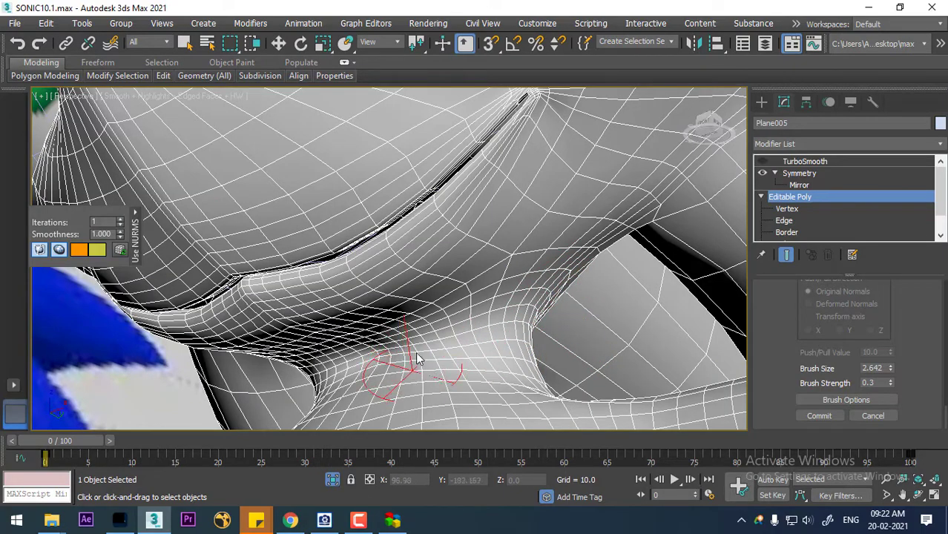
{"action": "scroll", "coordinate": [446, 364], "scroll_direction": "down", "scroll_amount": 8}
Brush-relax the torso, working around the hips, the tail base and the back between the spines
{"action": "middle_click_drag", "start_coordinate": [483, 349], "coordinate": [524, 261], "text": "alt"}
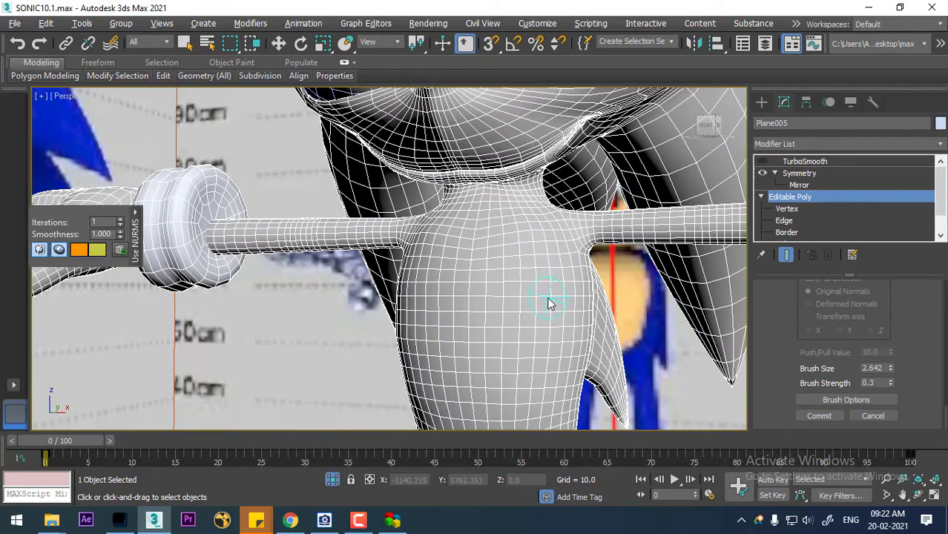
{"action": "mouse_move", "coordinate": [546, 303]}
{"action": "middle_mouse_down", "text": "alt"}
{"action": "mouse_move", "coordinate": [508, 282]}
{"action": "mouse_move", "coordinate": [536, 286]}
{"action": "mouse_move", "coordinate": [546, 213]}
{"action": "middle_mouse_up", "text": "alt"}
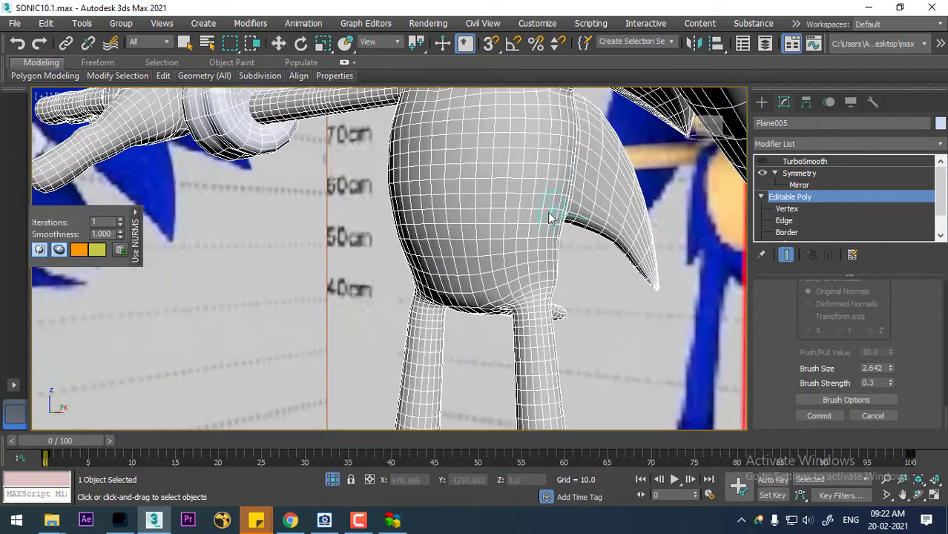
{"action": "middle_click_drag", "start_coordinate": [544, 292], "coordinate": [435, 273], "text": "alt"}
{"action": "scroll", "coordinate": [434, 273], "scroll_direction": "up", "scroll_amount": 2}
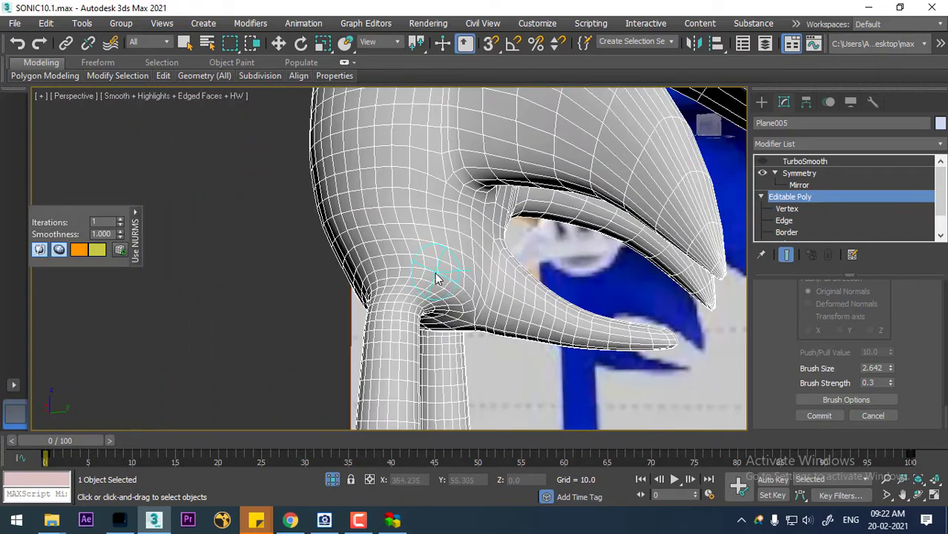
{"action": "mouse_move", "coordinate": [470, 314]}
{"action": "middle_mouse_down", "text": "alt"}
{"action": "mouse_move", "coordinate": [449, 288]}
{"action": "mouse_move", "coordinate": [495, 303]}
{"action": "mouse_move", "coordinate": [483, 281]}
{"action": "mouse_move", "coordinate": [532, 290]}
{"action": "mouse_move", "coordinate": [570, 281]}
{"action": "mouse_move", "coordinate": [568, 215]}
{"action": "mouse_move", "coordinate": [582, 194]}
{"action": "middle_mouse_up", "text": "alt"}
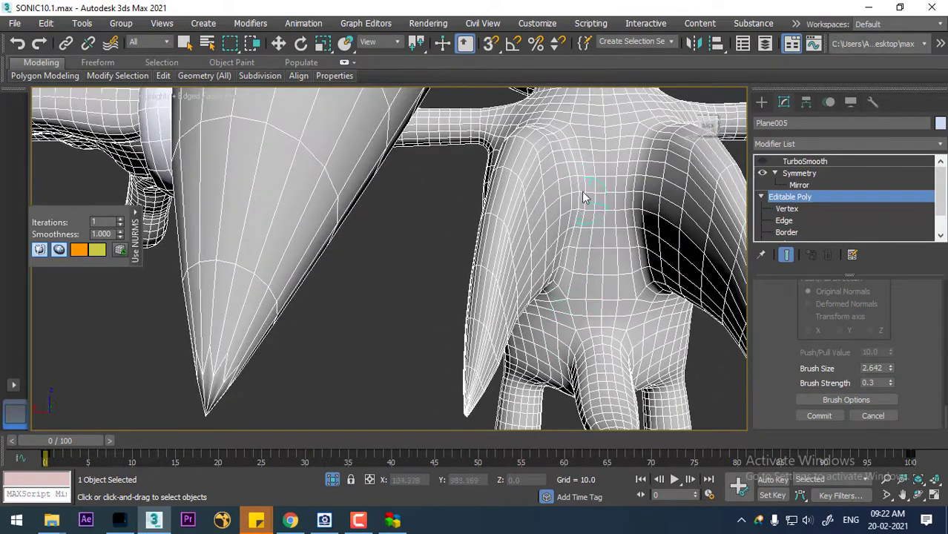
{"action": "mouse_move", "coordinate": [573, 251]}
{"action": "left_mouse_down"}
{"action": "mouse_move", "coordinate": [563, 281]}
{"action": "mouse_move", "coordinate": [573, 153]}
{"action": "left_mouse_up"}
{"action": "mouse_move", "coordinate": [564, 152]}
{"action": "middle_mouse_down", "text": "alt"}
{"action": "mouse_move", "coordinate": [576, 186]}
{"action": "mouse_move", "coordinate": [573, 159]}
{"action": "mouse_move", "coordinate": [614, 180]}
{"action": "mouse_move", "coordinate": [512, 156]}
{"action": "middle_mouse_up", "text": "alt"}
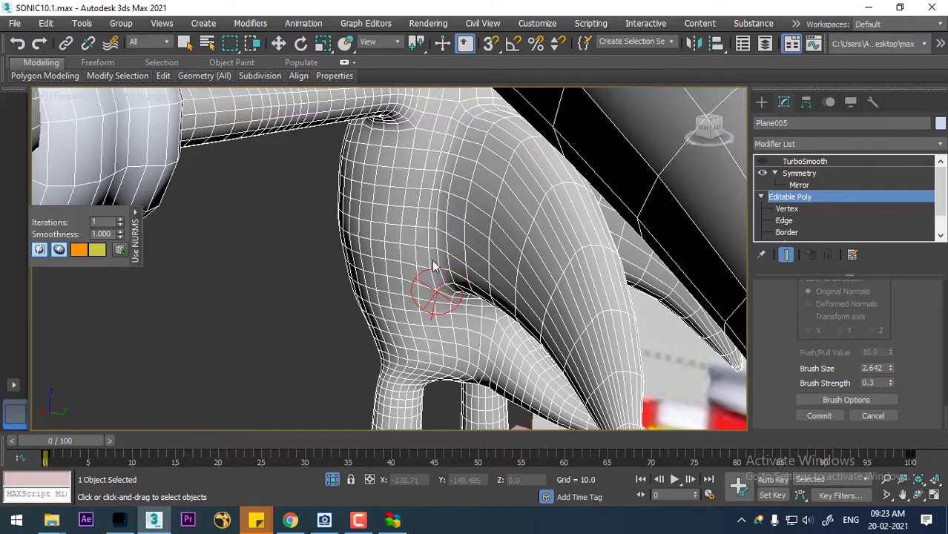
{"action": "middle_click_drag", "start_coordinate": [418, 265], "coordinate": [412, 310], "text": "alt"}
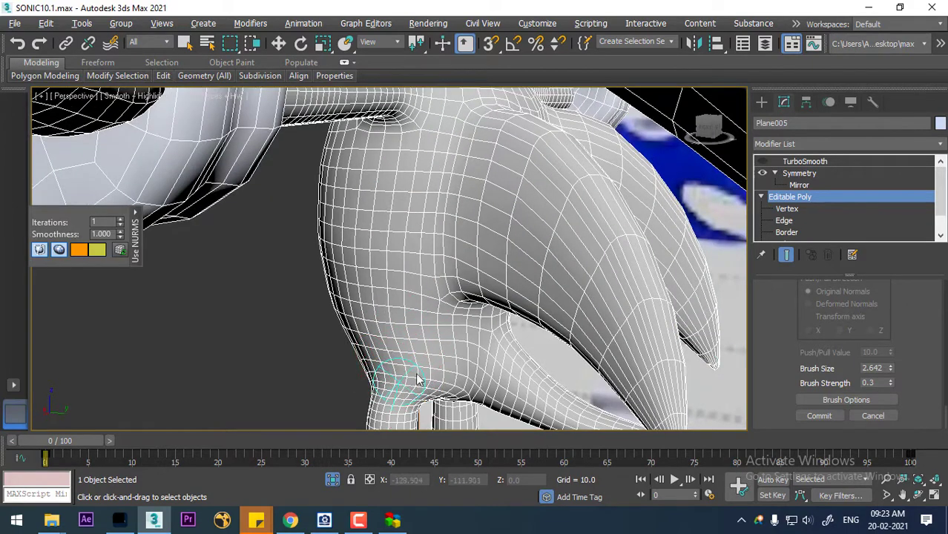
Return to the face and brush-relax the forehead above the eyes
{"action": "mouse_move", "coordinate": [417, 381]}
{"action": "middle_mouse_down", "text": "alt"}
{"action": "mouse_move", "coordinate": [505, 365]}
{"action": "mouse_move", "coordinate": [495, 337]}
{"action": "mouse_move", "coordinate": [555, 333]}
{"action": "mouse_move", "coordinate": [538, 351]}
{"action": "mouse_move", "coordinate": [549, 323]}
{"action": "middle_mouse_up", "text": "alt"}
{"action": "scroll", "coordinate": [495, 336], "scroll_direction": "down", "scroll_amount": 3}
{"action": "scroll", "coordinate": [538, 351], "scroll_direction": "down", "scroll_amount": 3}
{"action": "scroll", "coordinate": [527, 320], "scroll_direction": "up", "scroll_amount": 4}
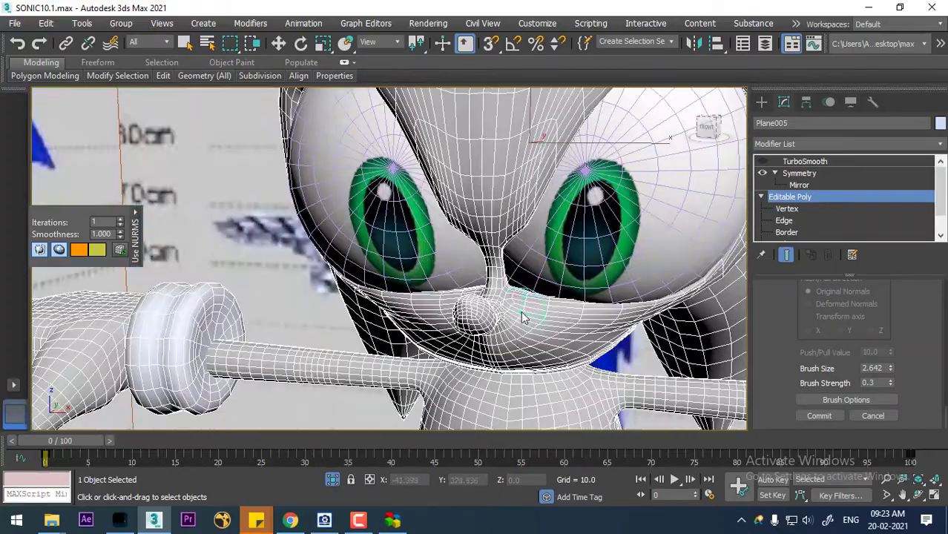
{"action": "middle_click_drag", "start_coordinate": [508, 116], "coordinate": [566, 259], "text": "alt"}
{"action": "mouse_move", "coordinate": [566, 259]}
{"action": "left_mouse_down"}
{"action": "mouse_move", "coordinate": [542, 312]}
{"action": "mouse_move", "coordinate": [603, 203]}
{"action": "mouse_move", "coordinate": [584, 291]}
{"action": "mouse_move", "coordinate": [631, 256]}
{"action": "mouse_move", "coordinate": [587, 360]}
{"action": "mouse_move", "coordinate": [641, 271]}
{"action": "left_mouse_up"}
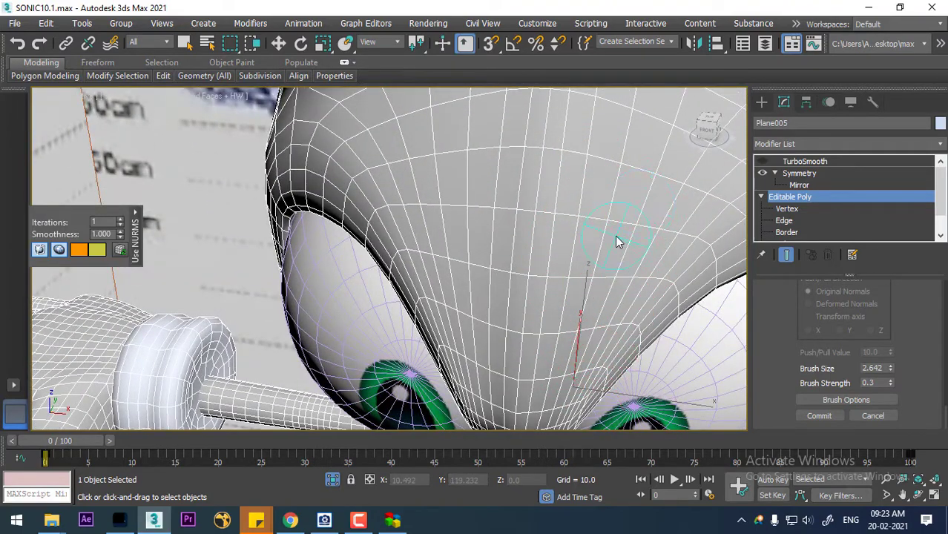
Check the whole character from the front and at an angle, and end the Relax brush
{"action": "scroll", "coordinate": [621, 244], "scroll_direction": "down", "scroll_amount": 5}
{"action": "middle_click_drag", "start_coordinate": [625, 245], "coordinate": [613, 256], "text": "alt"}
{"action": "scroll", "coordinate": [613, 270], "scroll_direction": "up", "scroll_amount": 1}
{"action": "middle_click_drag", "start_coordinate": [594, 330], "coordinate": [557, 241]}
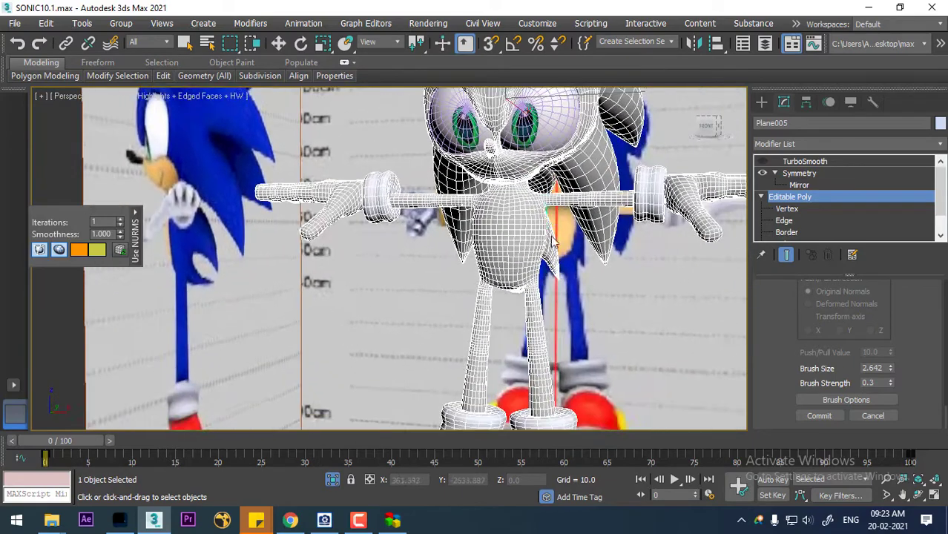
{"action": "scroll", "coordinate": [557, 261], "scroll_direction": "down", "scroll_amount": 4}
{"action": "middle_click_drag", "start_coordinate": [568, 282], "coordinate": [509, 267], "text": "alt"}
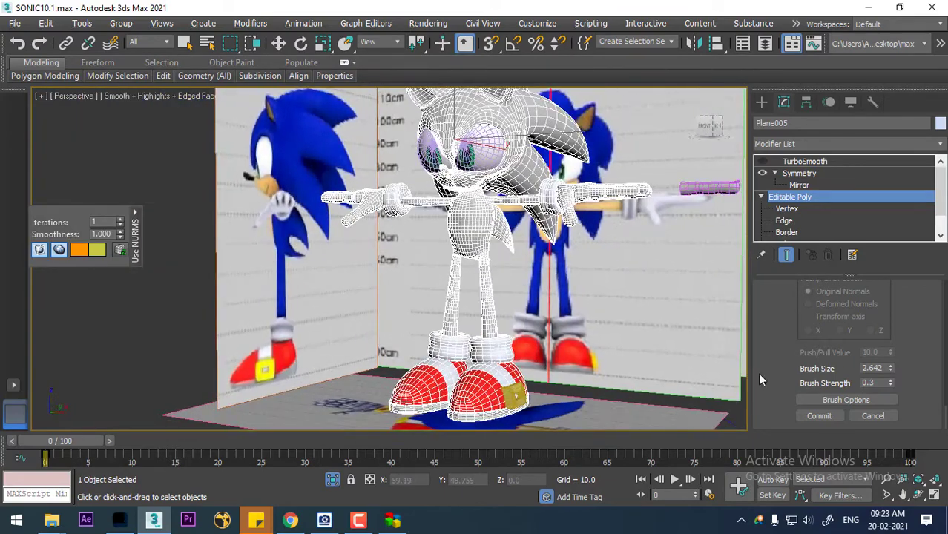
{"action": "key", "text": "w"}
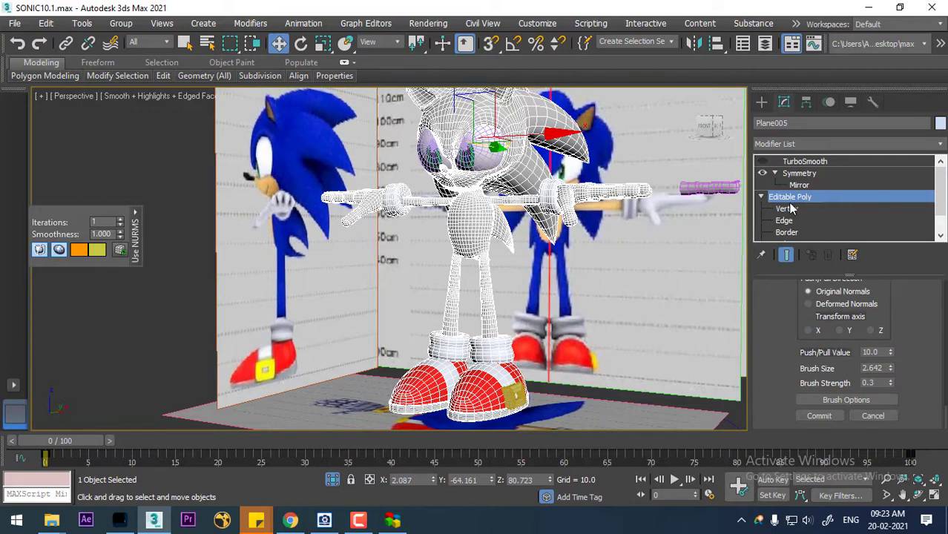
Check the character in wireframe and save the scene over the existing SONIC10.1.max file
{"action": "middle_click_drag", "start_coordinate": [429, 300], "coordinate": [461, 302]}
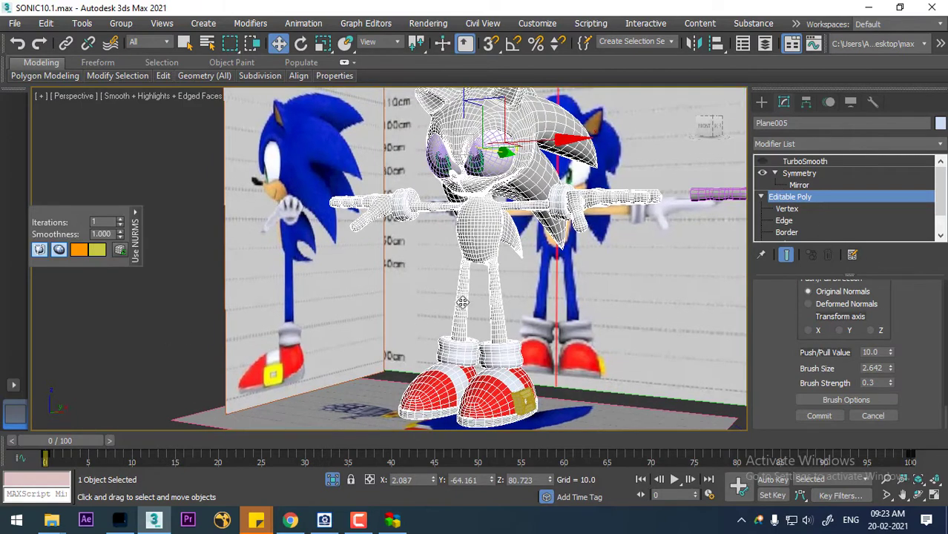
{"action": "key", "text": "F3"}
{"action": "left_click", "coordinate": [799, 184]}
{"action": "left_click", "coordinate": [790, 196]}
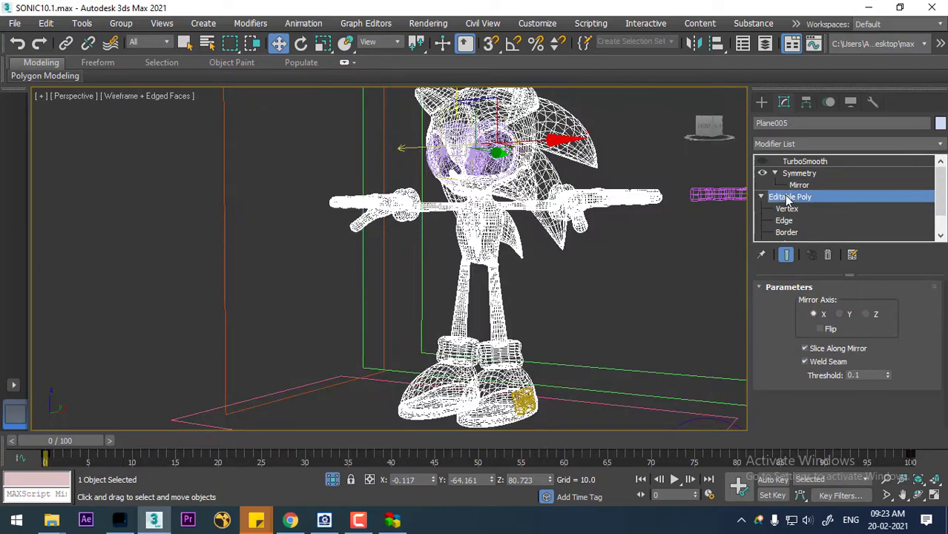
{"action": "middle_click_drag", "start_coordinate": [575, 274], "coordinate": [573, 276]}
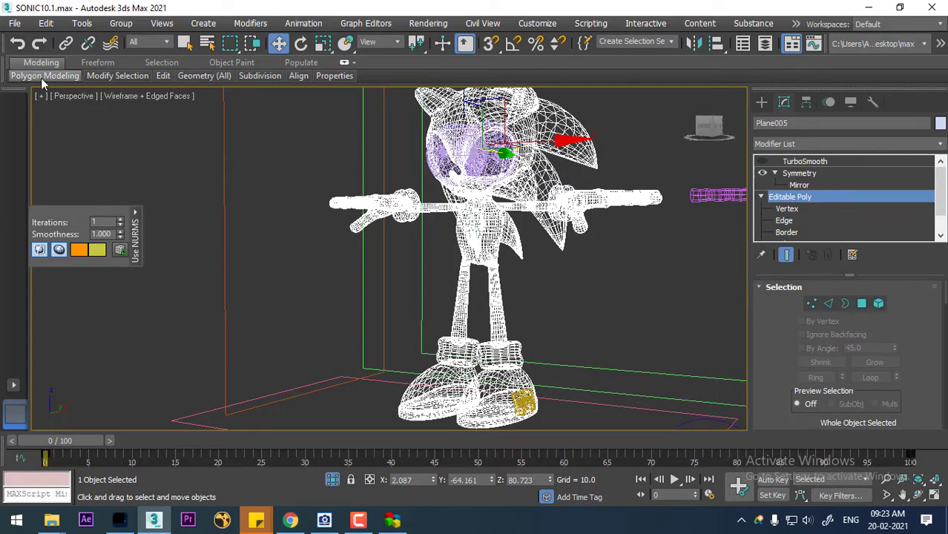
{"action": "key", "text": "ctrl+shift+s"}
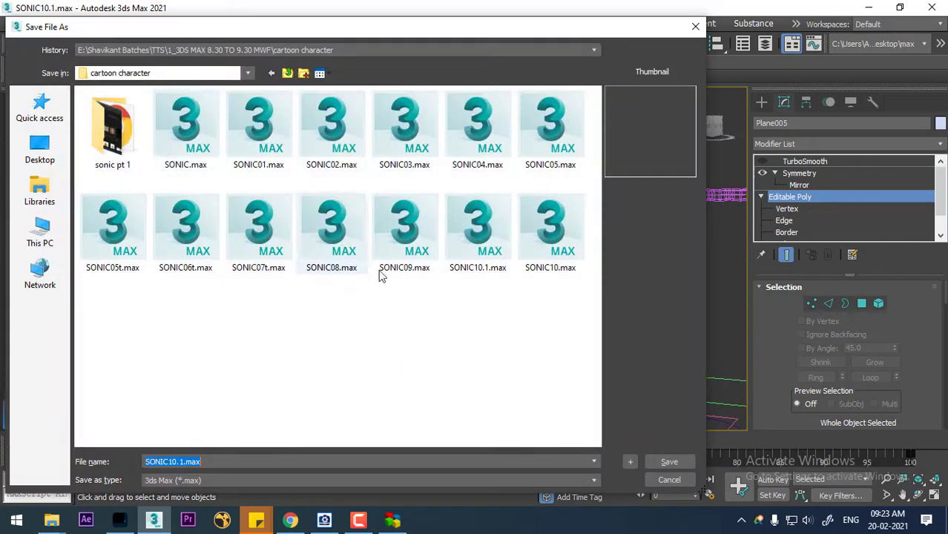
{"action": "left_click", "coordinate": [499, 253]}
{"action": "left_click", "coordinate": [670, 462]}
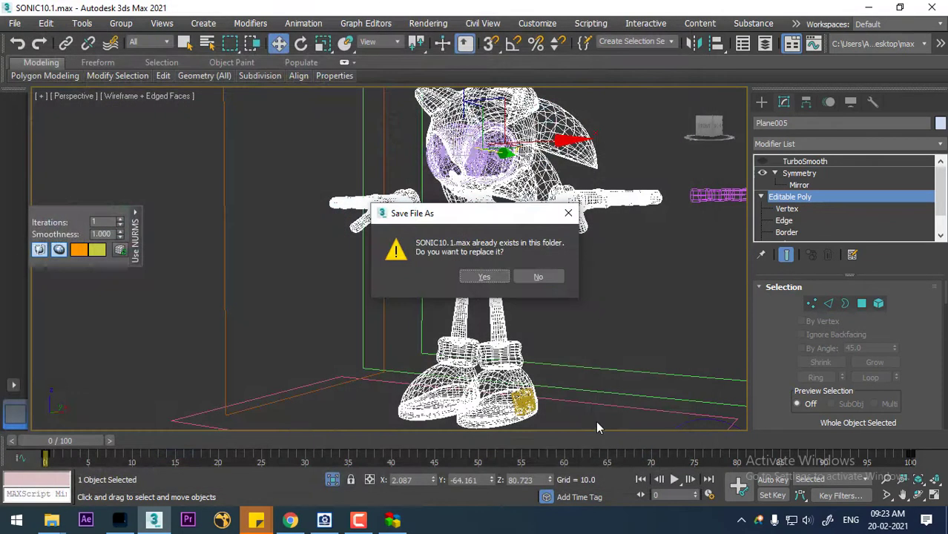
{"action": "left_click", "coordinate": [485, 279]}
Switch the viewport to smooth shading without edged faces and look closely at the head
{"action": "key", "text": "F3"}
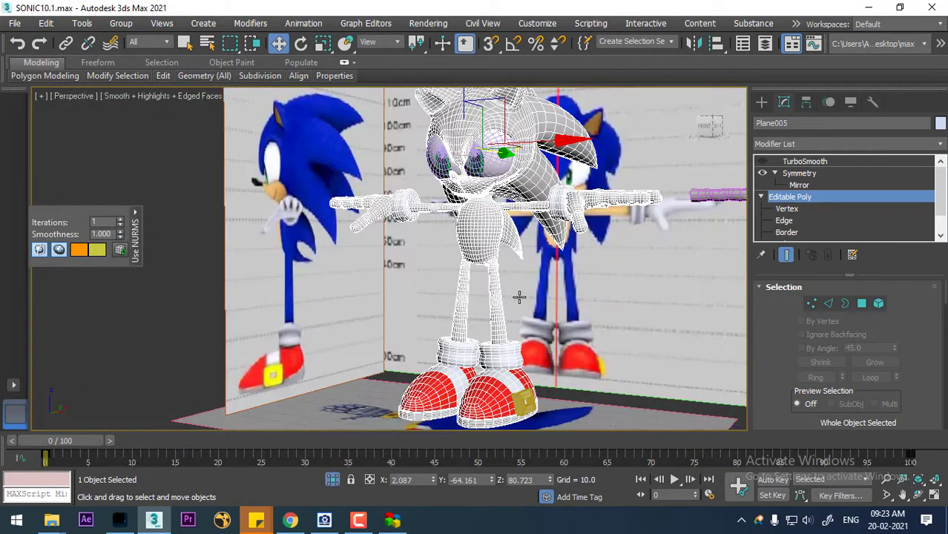
{"action": "key", "text": "F4"}
{"action": "middle_click_drag", "start_coordinate": [549, 294], "coordinate": [539, 312], "text": "alt"}
{"action": "scroll", "coordinate": [532, 299], "scroll_direction": "up", "scroll_amount": 4}
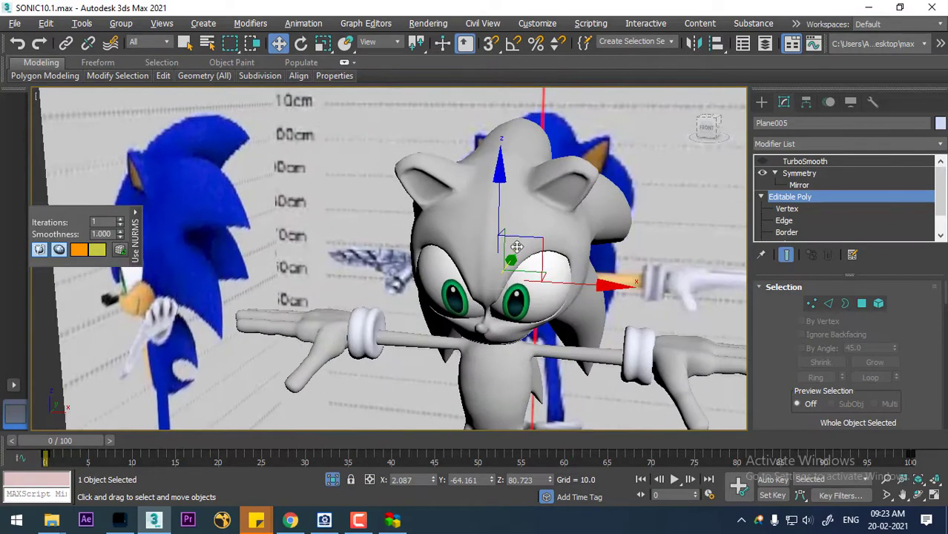
{"action": "scroll", "coordinate": [516, 246], "scroll_direction": "up", "scroll_amount": 4}
{"action": "middle_click_drag", "start_coordinate": [487, 141], "coordinate": [446, 171], "text": "alt"}
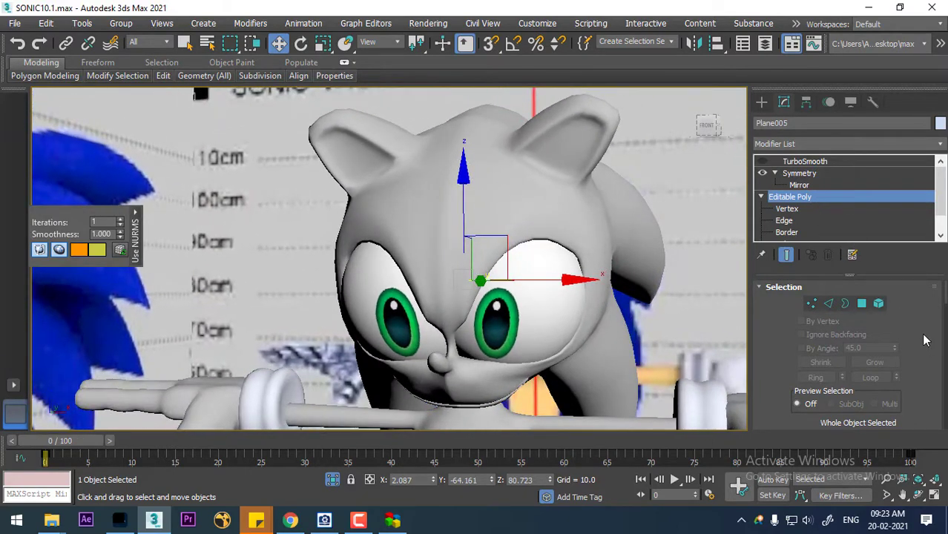
Activate the Relax brush, raise its size to 3.461 and smooth the middle of the forehead from the crown down
{"action": "scroll", "coordinate": [920, 349], "scroll_direction": "down", "scroll_amount": 10}
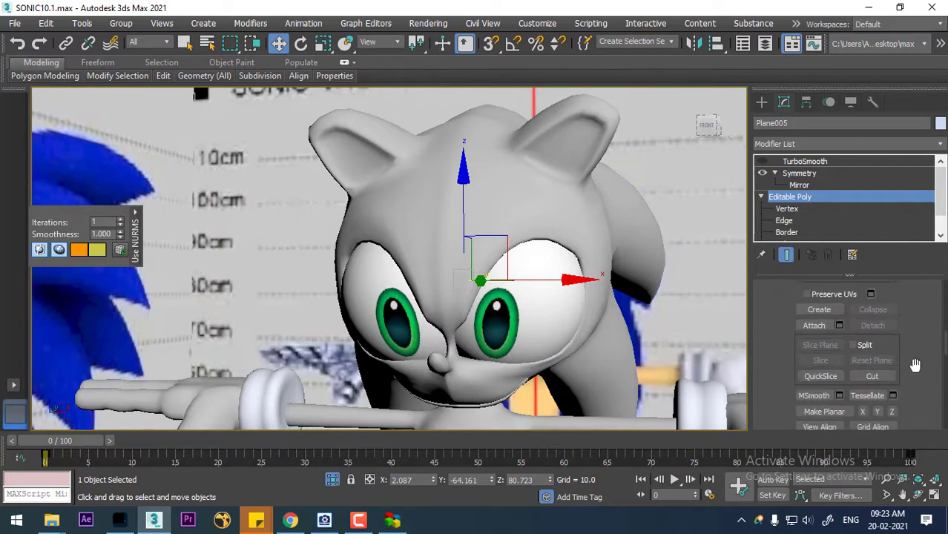
{"action": "scroll", "coordinate": [916, 365], "scroll_direction": "down", "scroll_amount": 10}
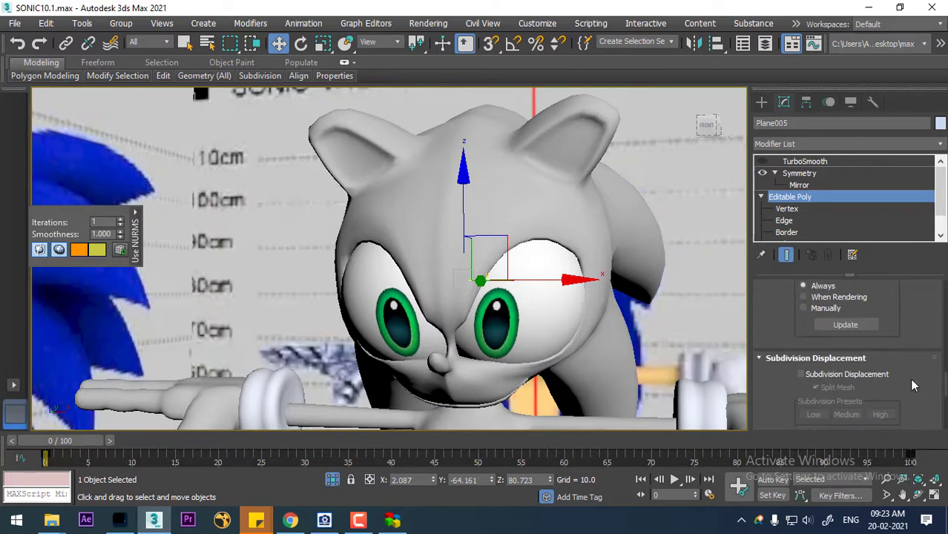
{"action": "scroll", "coordinate": [914, 385], "scroll_direction": "down", "scroll_amount": 4}
{"action": "left_click", "coordinate": [873, 386]}
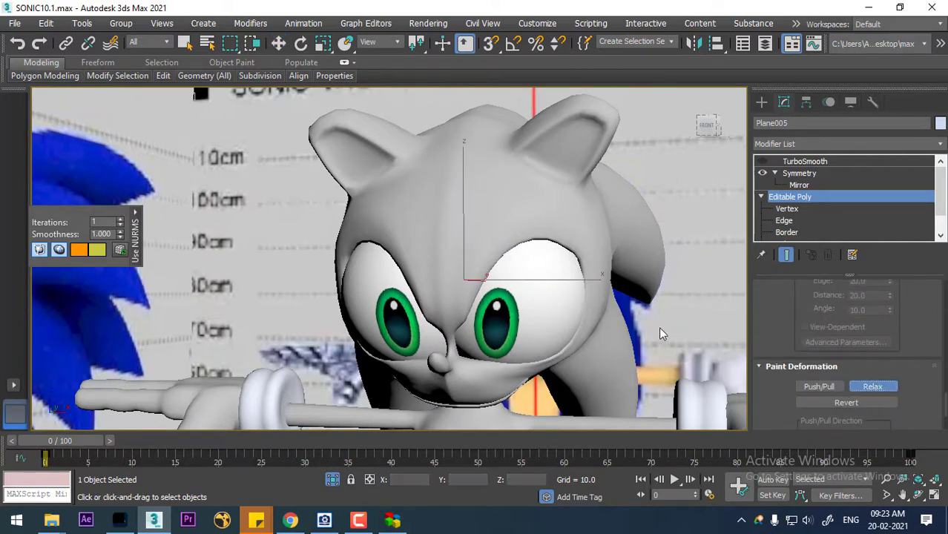
{"action": "middle_click_drag", "start_coordinate": [662, 334], "coordinate": [538, 273], "text": "alt"}
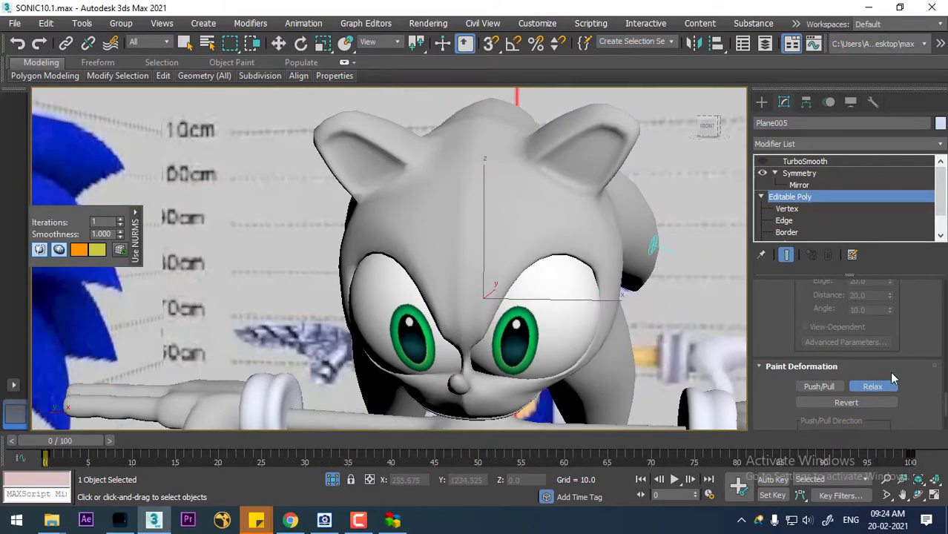
{"action": "scroll", "coordinate": [895, 386], "scroll_direction": "down", "scroll_amount": 3}
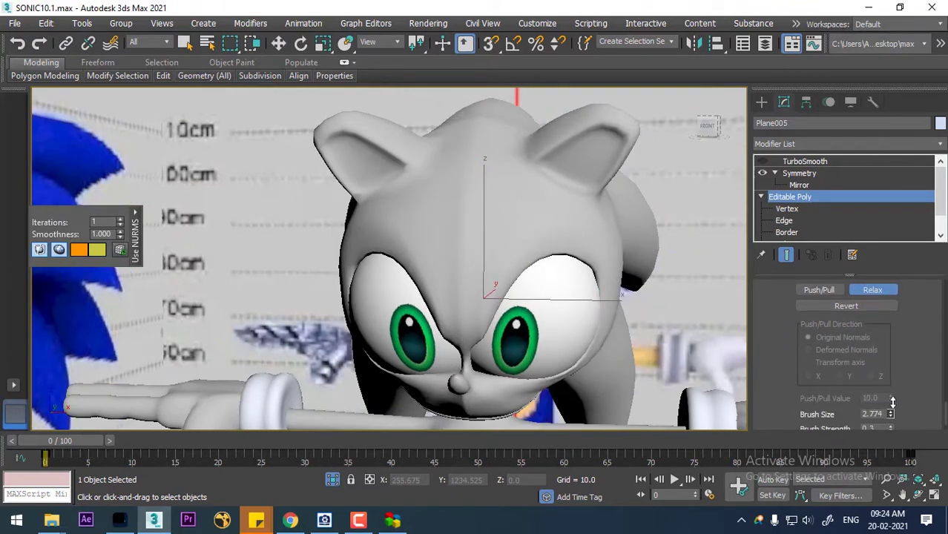
{"action": "left_click_drag", "start_coordinate": [890, 415], "coordinate": [878, 399]}
{"action": "middle_click_drag", "start_coordinate": [484, 164], "coordinate": [483, 154], "text": "alt"}
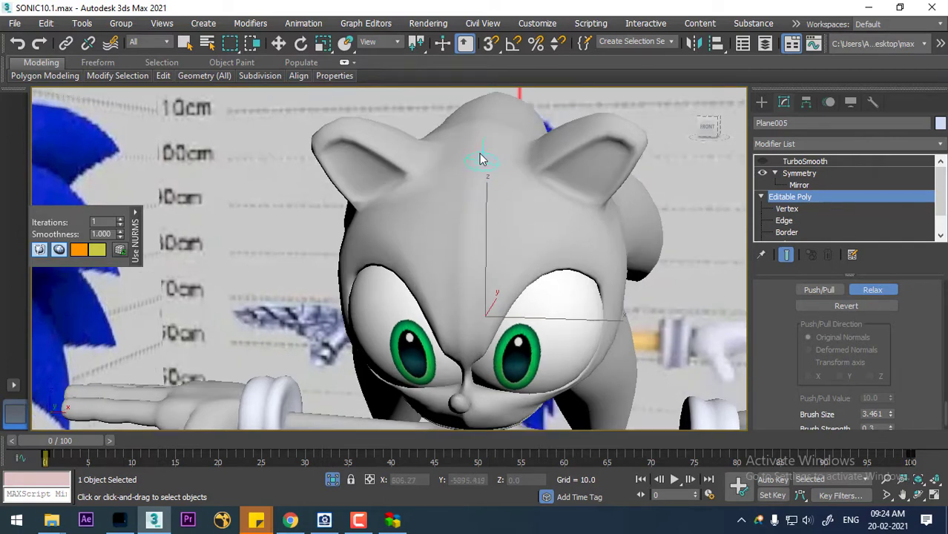
{"action": "mouse_move", "coordinate": [483, 156]}
{"action": "left_mouse_down"}
{"action": "mouse_move", "coordinate": [475, 268]}
{"action": "mouse_move", "coordinate": [466, 237]}
{"action": "mouse_move", "coordinate": [466, 256]}
{"action": "left_mouse_up"}
{"action": "mouse_move", "coordinate": [477, 182]}
{"action": "middle_mouse_down", "text": "alt"}
{"action": "mouse_move", "coordinate": [466, 184]}
{"action": "mouse_move", "coordinate": [474, 184]}
{"action": "middle_mouse_up", "text": "alt"}
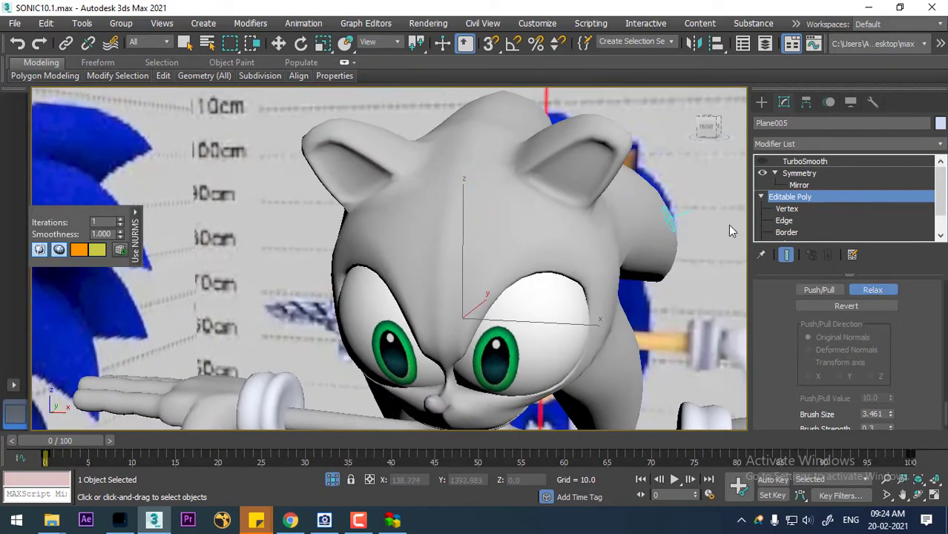
Check the Symmetry modifier, return to the Editable Poly level and brush-relax the forehead's centre line again
{"action": "left_click", "coordinate": [790, 176]}
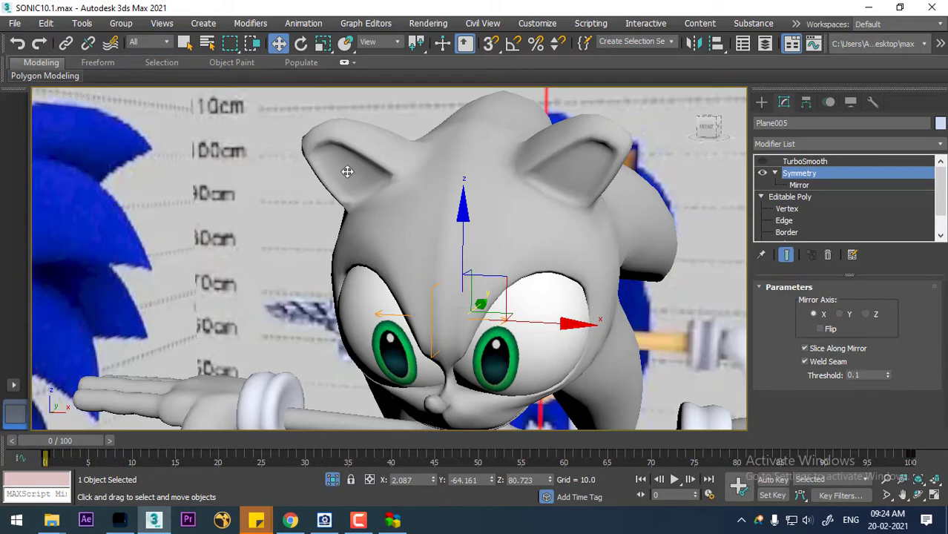
{"action": "left_click", "coordinate": [799, 198]}
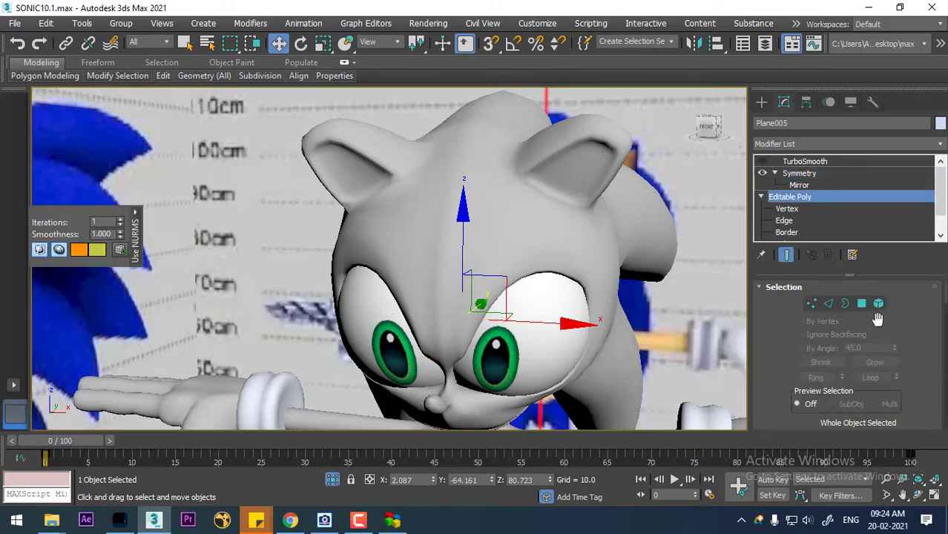
{"action": "right_click", "coordinate": [915, 320]}
{"action": "left_click", "coordinate": [915, 466]}
{"action": "middle_click_drag", "start_coordinate": [448, 241], "coordinate": [454, 273], "text": "alt"}
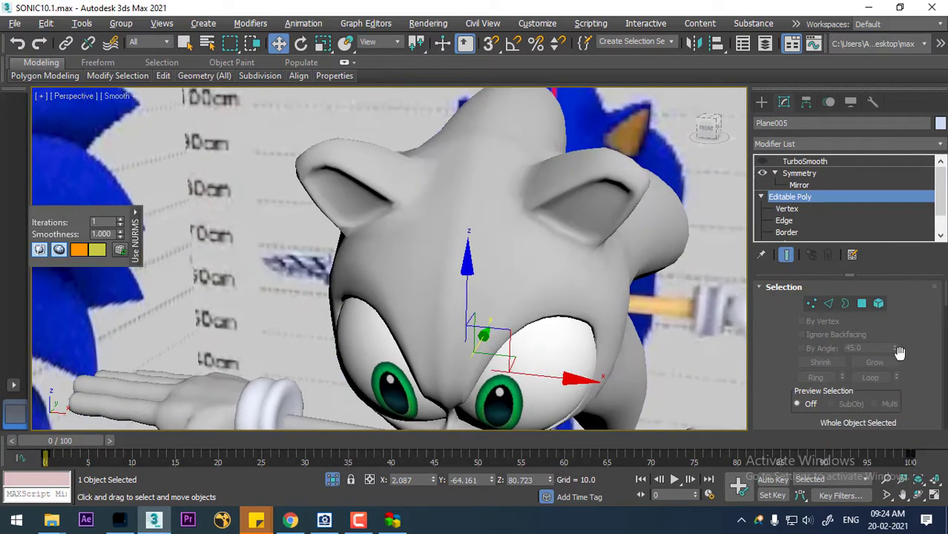
{"action": "right_click", "coordinate": [914, 312]}
{"action": "left_click", "coordinate": [896, 426]}
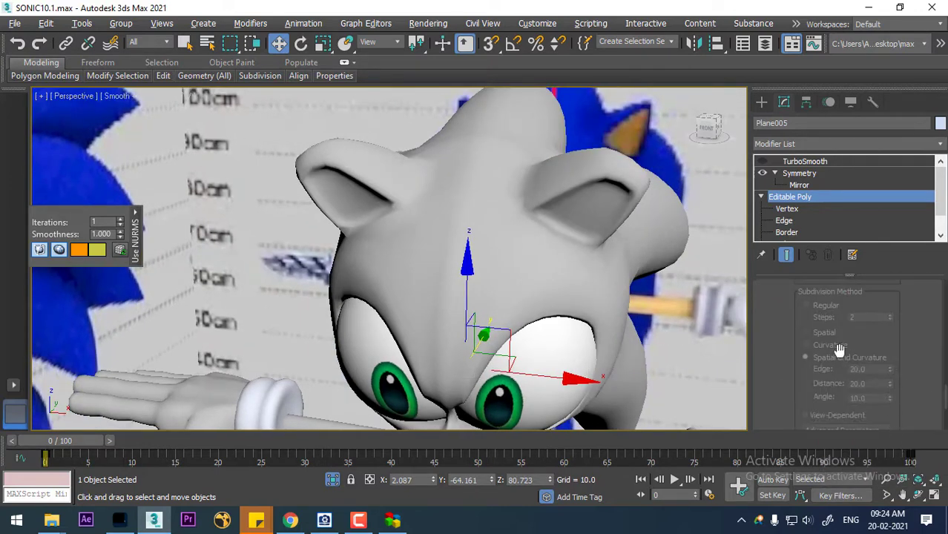
{"action": "left_click_drag", "start_coordinate": [839, 349], "coordinate": [834, 381]}
{"action": "scroll", "coordinate": [830, 380], "scroll_direction": "down", "scroll_amount": 5}
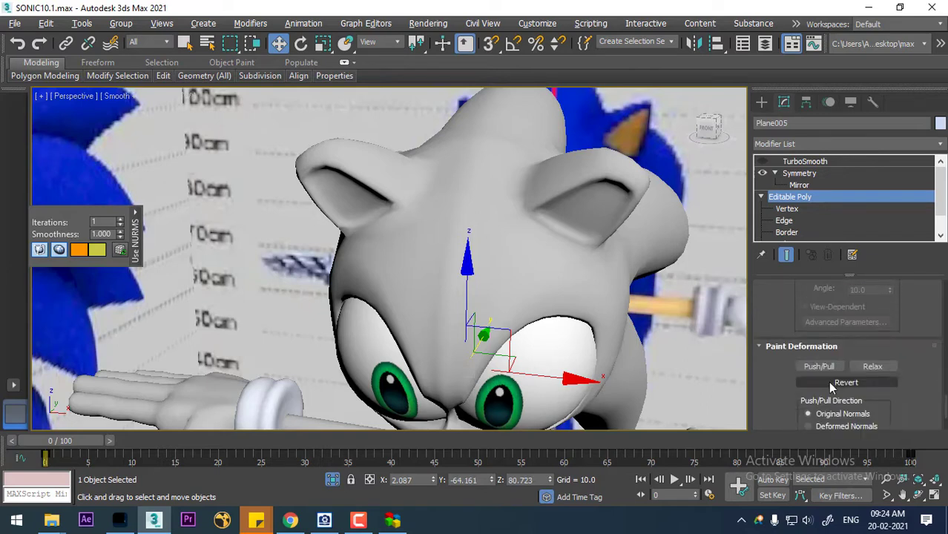
{"action": "left_click", "coordinate": [874, 285]}
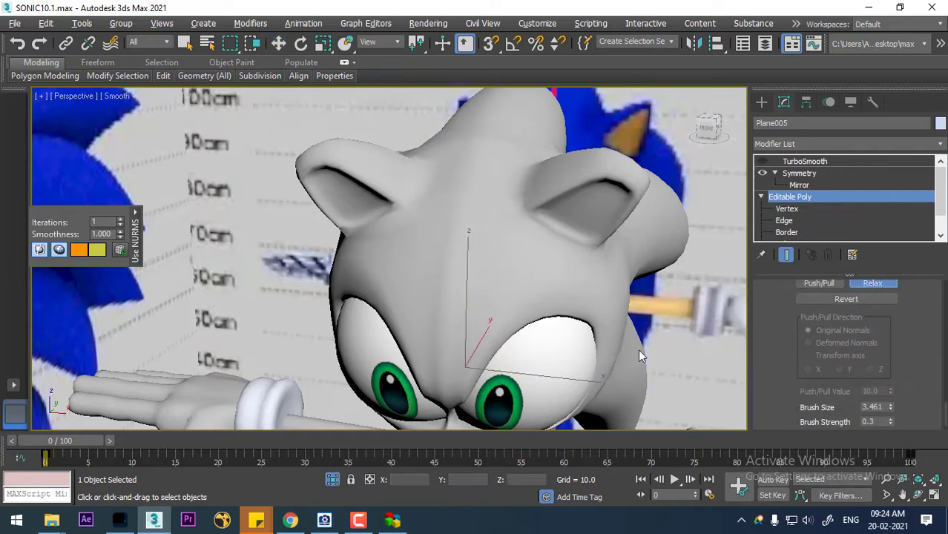
{"action": "middle_click_drag", "start_coordinate": [452, 236], "coordinate": [442, 257], "text": "alt"}
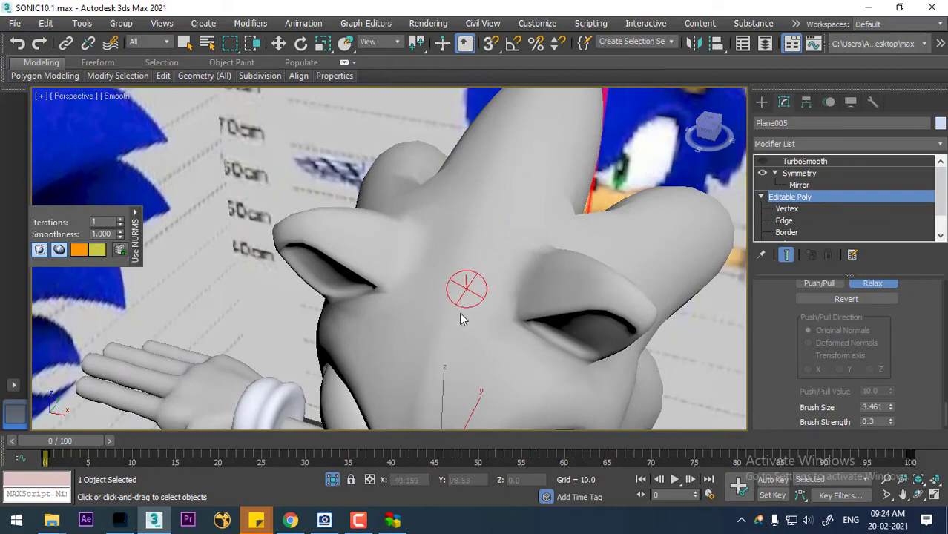
{"action": "middle_click_drag", "start_coordinate": [477, 337], "coordinate": [484, 269], "text": "alt"}
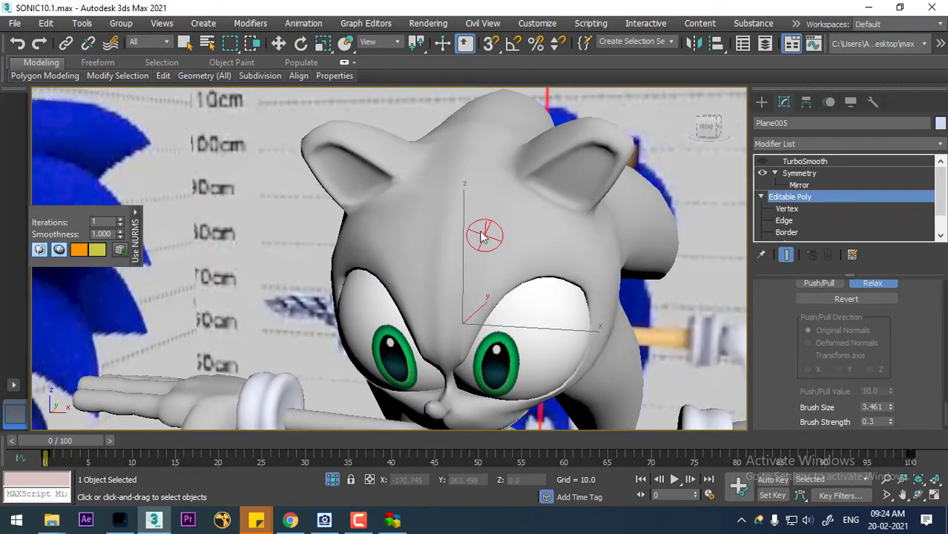
{"action": "mouse_move", "coordinate": [490, 242]}
{"action": "middle_mouse_down", "text": "alt"}
{"action": "mouse_move", "coordinate": [532, 230]}
{"action": "mouse_move", "coordinate": [510, 266]}
{"action": "mouse_move", "coordinate": [502, 232]}
{"action": "middle_mouse_up", "text": "alt"}
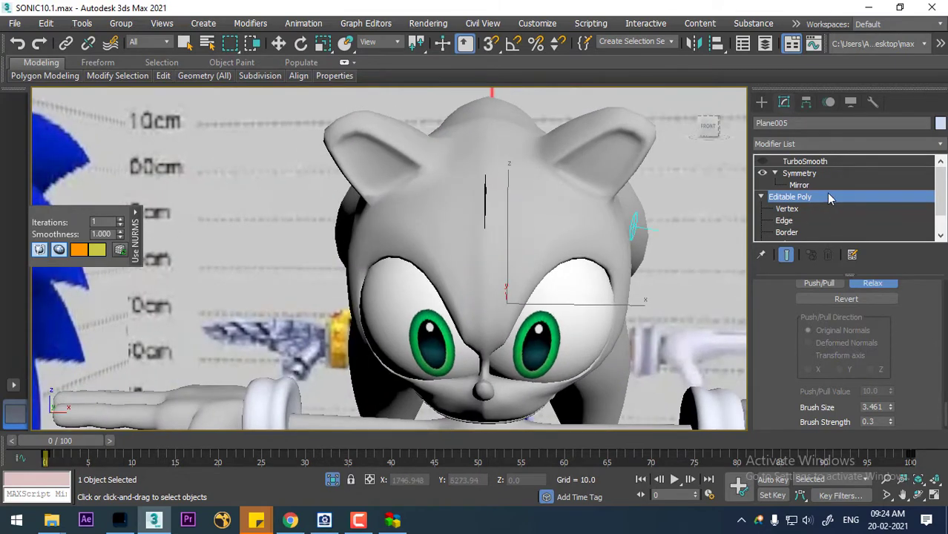
In Vertex mode, adjust the upper forehead vertices beside the centre line and close the gap in the seam
{"action": "left_click", "coordinate": [787, 208]}
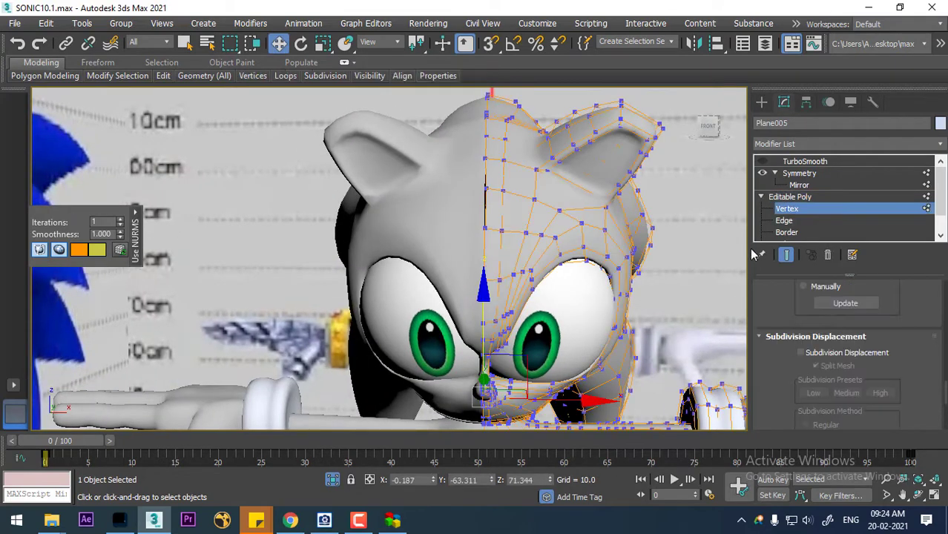
{"action": "left_click", "coordinate": [506, 164]}
{"action": "scroll", "coordinate": [514, 212], "scroll_direction": "up", "scroll_amount": 5}
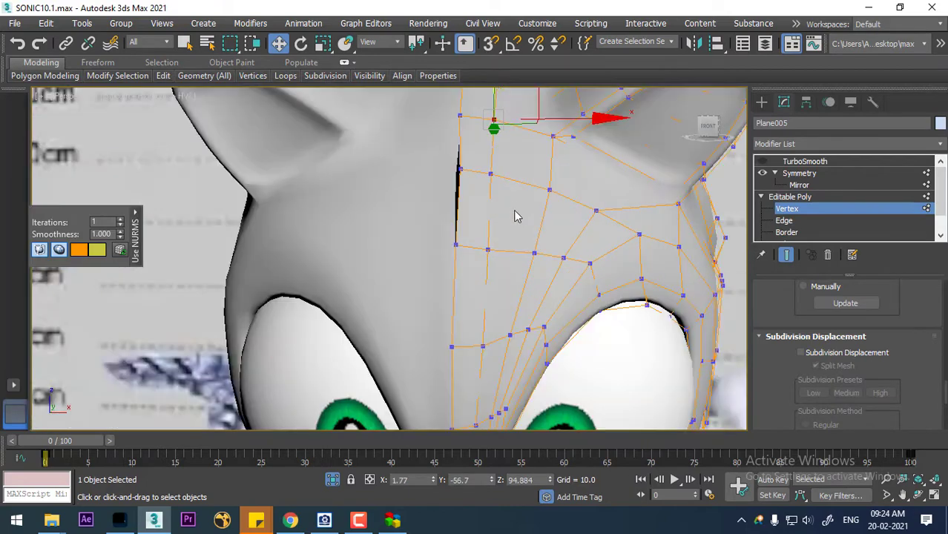
{"action": "middle_click_drag", "start_coordinate": [517, 236], "coordinate": [517, 221], "text": "alt"}
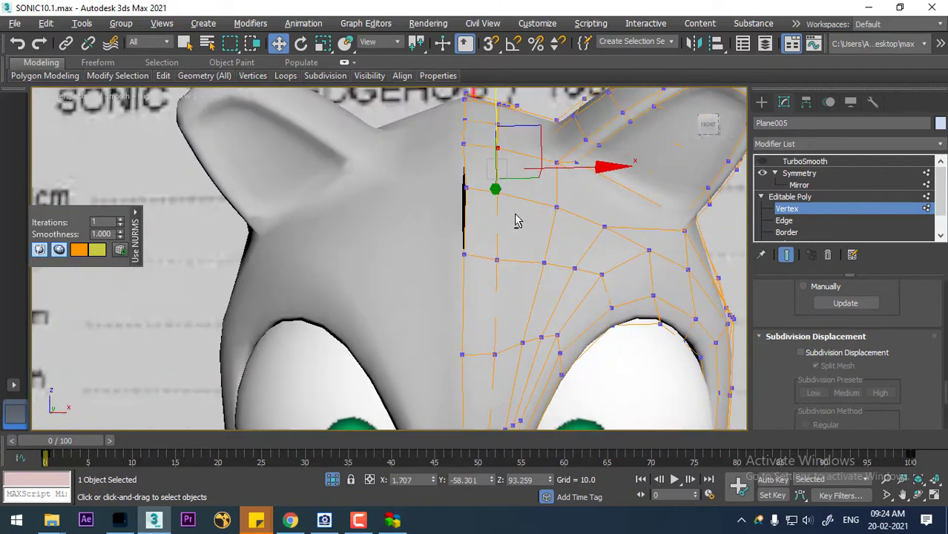
{"action": "middle_click_drag", "start_coordinate": [552, 188], "coordinate": [534, 206], "text": "alt"}
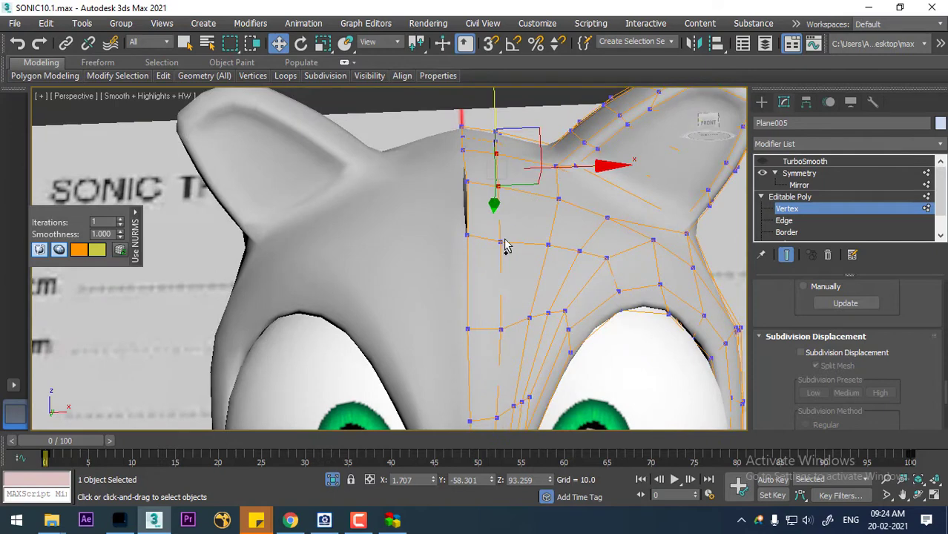
{"action": "middle_click_drag", "start_coordinate": [505, 247], "coordinate": [544, 213], "text": "alt"}
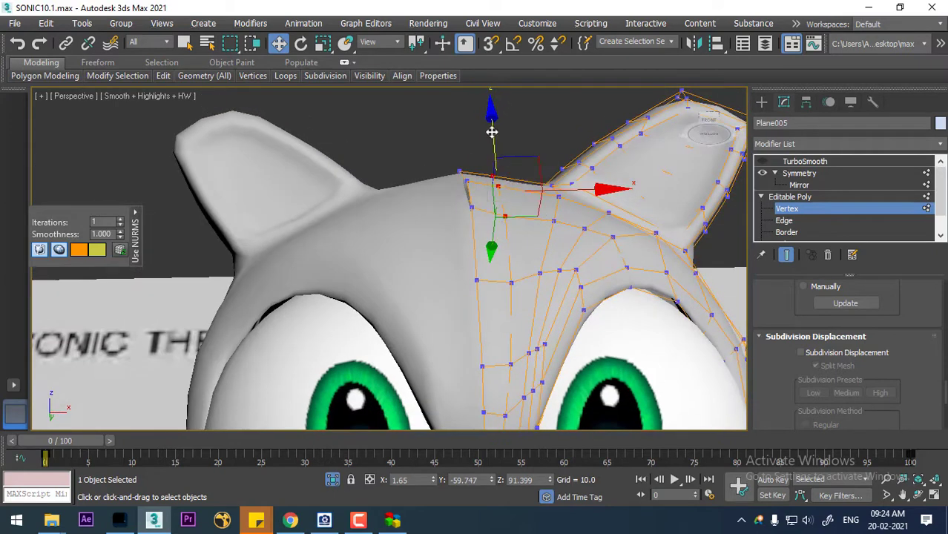
{"action": "left_click_drag", "start_coordinate": [492, 130], "coordinate": [492, 127]}
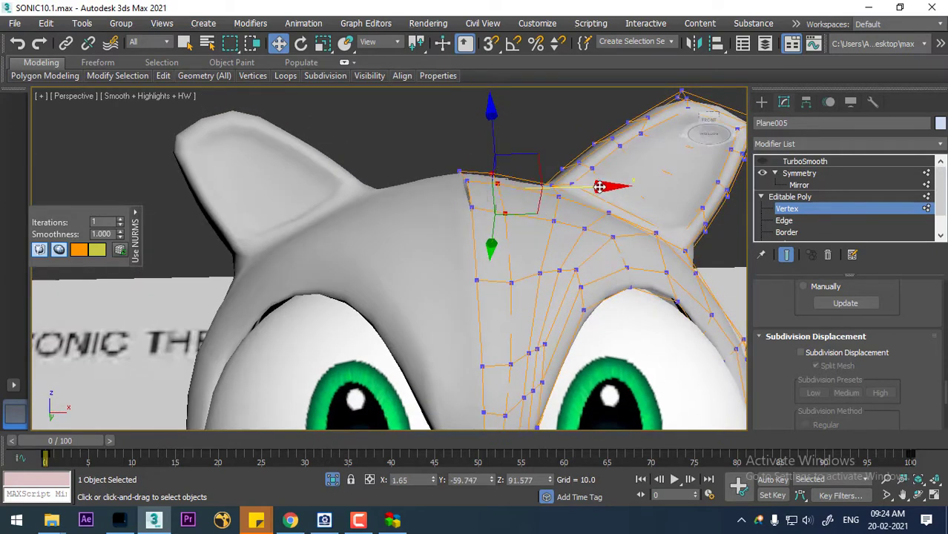
{"action": "left_click_drag", "start_coordinate": [602, 186], "coordinate": [569, 178]}
{"action": "middle_click_drag", "start_coordinate": [564, 198], "coordinate": [543, 251], "text": "alt"}
{"action": "mouse_move", "coordinate": [495, 285]}
{"action": "middle_mouse_down", "text": "alt"}
{"action": "mouse_move", "coordinate": [506, 259]}
{"action": "mouse_move", "coordinate": [505, 282]}
{"action": "middle_mouse_up", "text": "alt"}
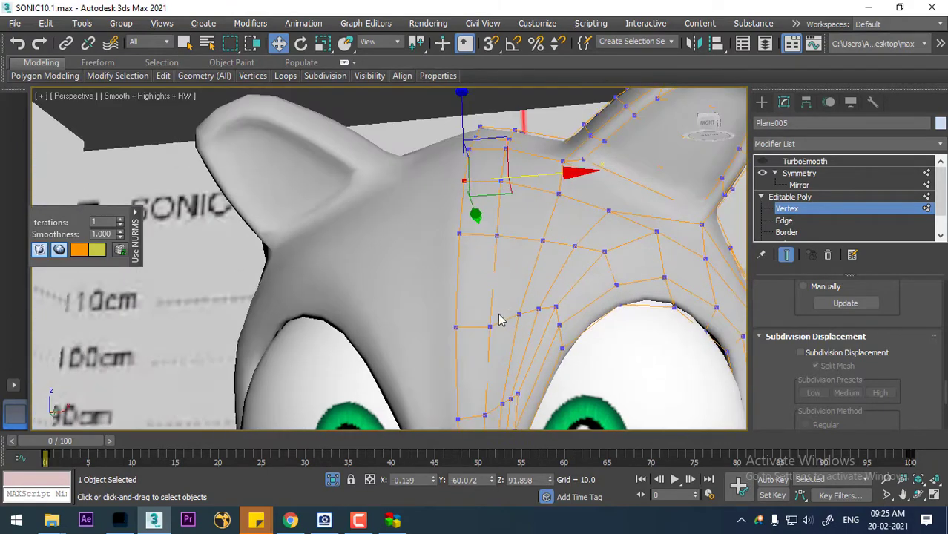
Move the vertex beside the centre line on the lower forehead slightly outward and adjust its depth
{"action": "left_click", "coordinate": [492, 327]}
{"action": "middle_click_drag", "start_coordinate": [514, 316], "coordinate": [551, 290], "text": "alt"}
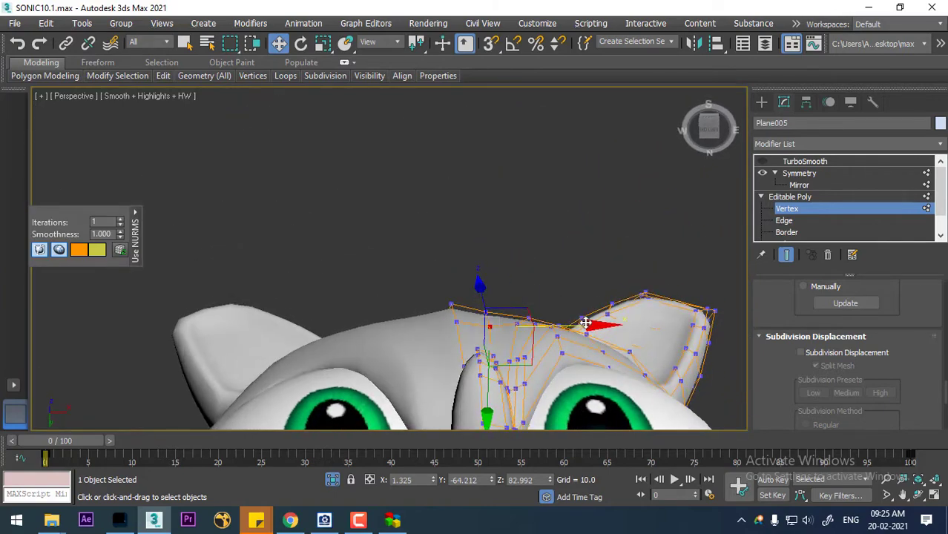
{"action": "left_click_drag", "start_coordinate": [596, 325], "coordinate": [600, 325]}
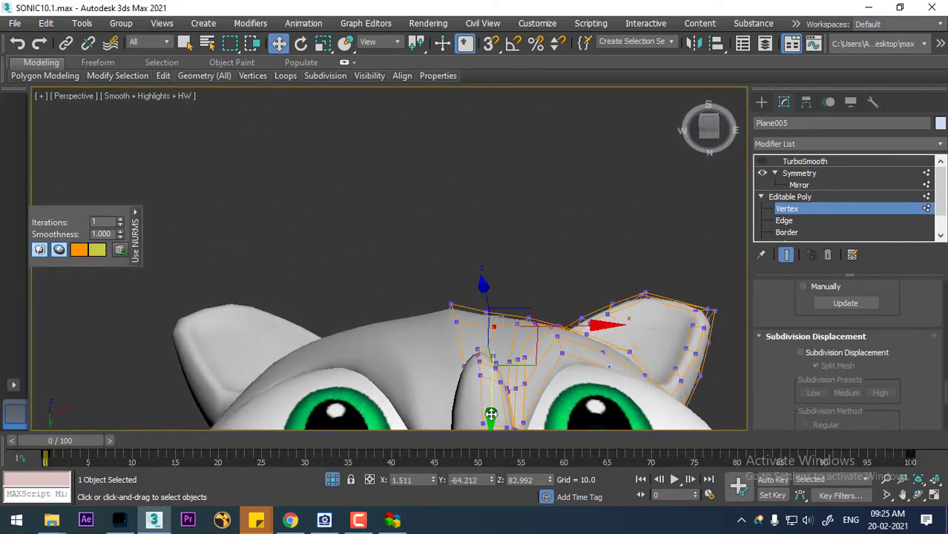
{"action": "left_click_drag", "start_coordinate": [500, 404], "coordinate": [500, 400]}
Adjust the depth of the vertex beside the centre line on the middle forehead to smooth its profile
{"action": "middle_click_drag", "start_coordinate": [500, 399], "coordinate": [573, 443], "text": "alt"}
{"action": "mouse_move", "coordinate": [505, 349]}
{"action": "middle_mouse_down", "text": "alt"}
{"action": "mouse_move", "coordinate": [532, 376]}
{"action": "mouse_move", "coordinate": [521, 358]}
{"action": "middle_mouse_up", "text": "alt"}
{"action": "left_click", "coordinate": [471, 215]}
{"action": "middle_click_drag", "start_coordinate": [479, 233], "coordinate": [492, 261], "text": "alt"}
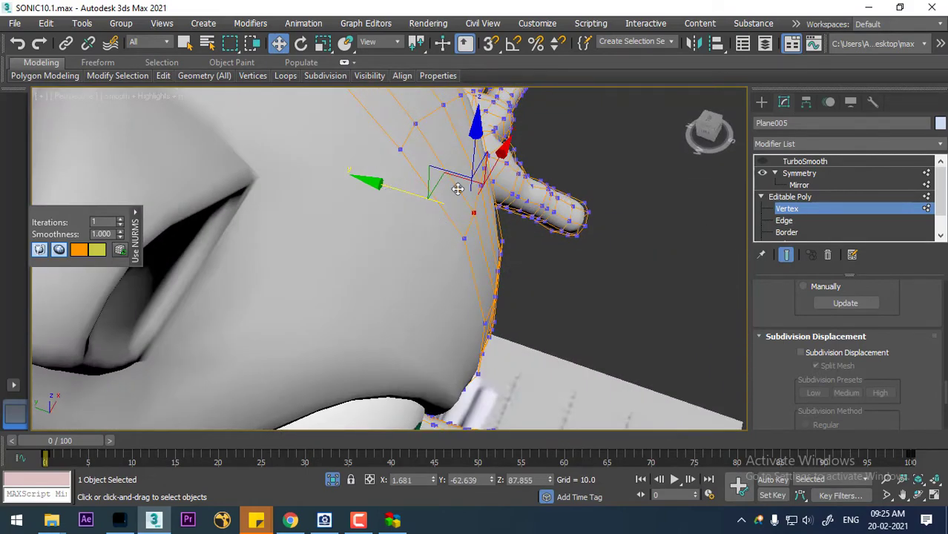
{"action": "left_click_drag", "start_coordinate": [458, 189], "coordinate": [456, 191]}
Shift the two vertices beside the centre line near the crown along Y to even out the upper forehead curve
{"action": "middle_click_drag", "start_coordinate": [456, 192], "coordinate": [496, 214], "text": "alt"}
{"action": "left_click", "coordinate": [514, 206]}
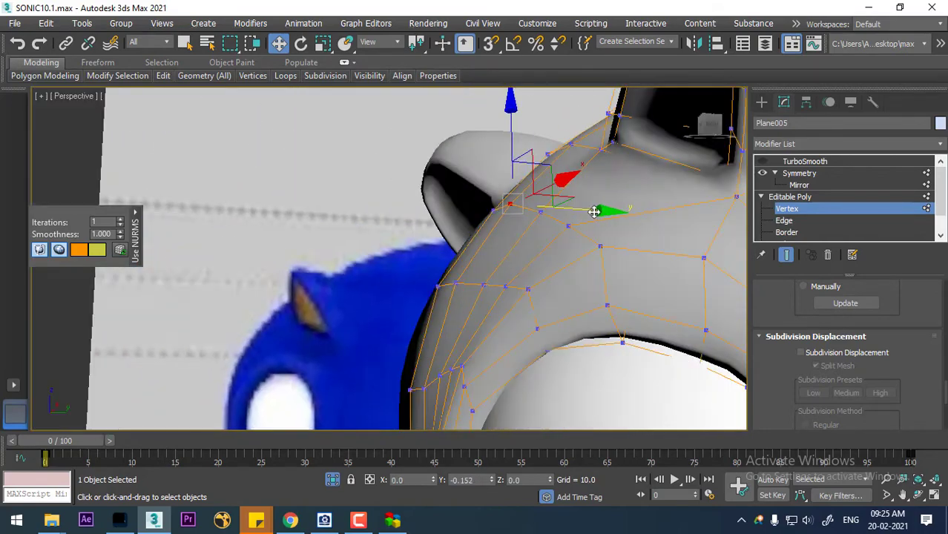
{"action": "left_click", "coordinate": [572, 152]}
{"action": "middle_click_drag", "start_coordinate": [571, 152], "coordinate": [641, 176], "text": "alt"}
{"action": "left_click_drag", "start_coordinate": [571, 194], "coordinate": [569, 191]}
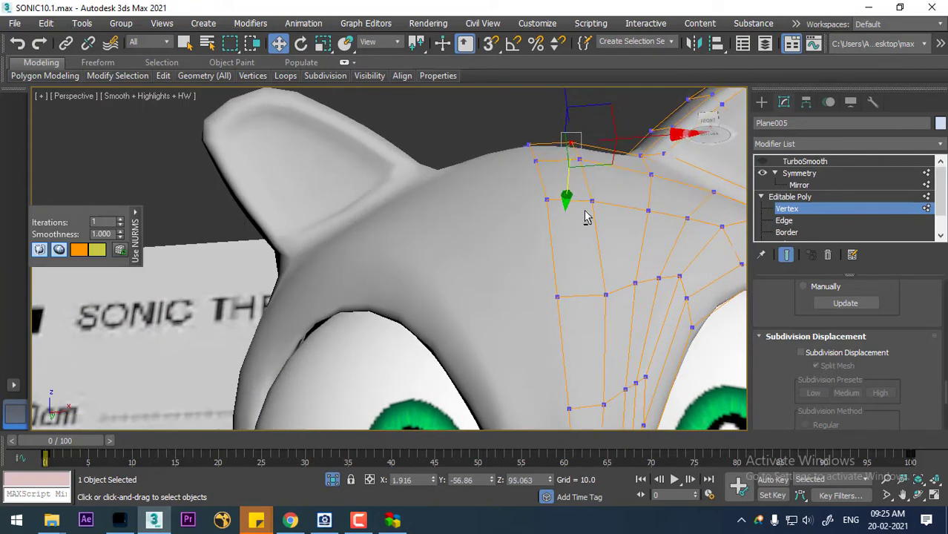
Leave vertex editing and examine the forehead and face shape from above and from the front
{"action": "middle_click_drag", "start_coordinate": [587, 216], "coordinate": [588, 277], "text": "alt"}
{"action": "scroll", "coordinate": [588, 277], "scroll_direction": "down", "scroll_amount": 4}
{"action": "right_click", "coordinate": [566, 256]}
{"action": "left_click", "coordinate": [505, 231]}
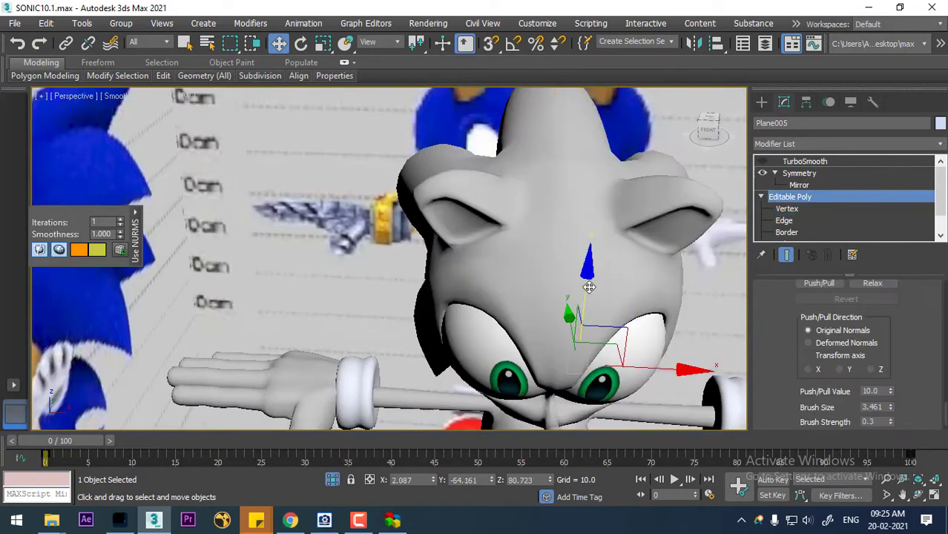
{"action": "middle_click_drag", "start_coordinate": [504, 231], "coordinate": [561, 223], "text": "alt"}
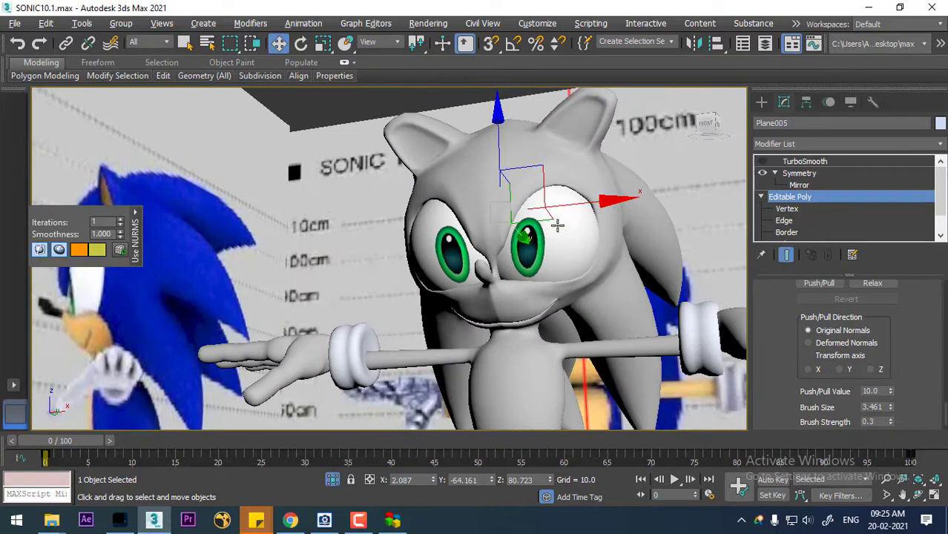
{"action": "scroll", "coordinate": [558, 225], "scroll_direction": "up", "scroll_amount": 2}
{"action": "middle_click_drag", "start_coordinate": [555, 238], "coordinate": [581, 273]}
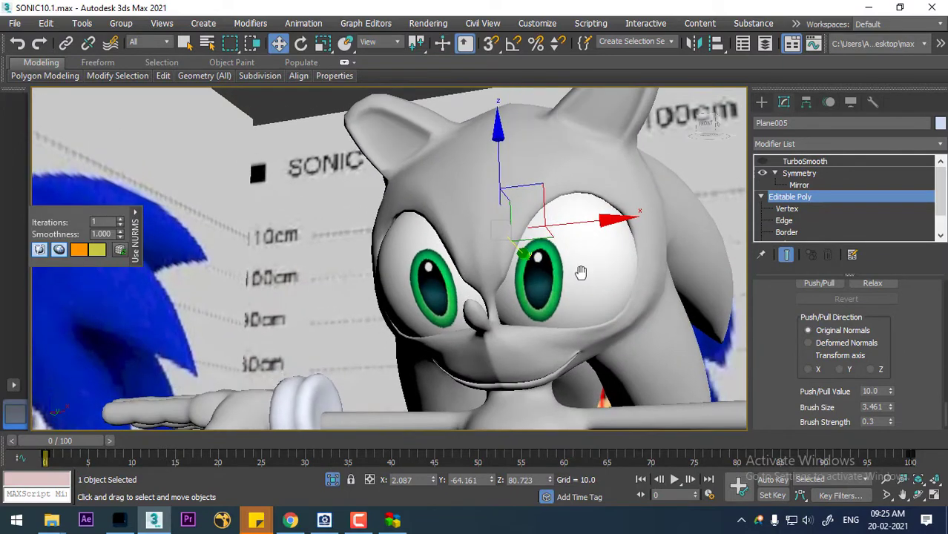
In Vertex mode, adjust the depth of the vertices beside the centre line from between the eyes down to the nose bridge
{"action": "left_click", "coordinate": [787, 209]}
{"action": "scroll", "coordinate": [524, 269], "scroll_direction": "up", "scroll_amount": 2}
{"action": "left_click", "coordinate": [483, 248]}
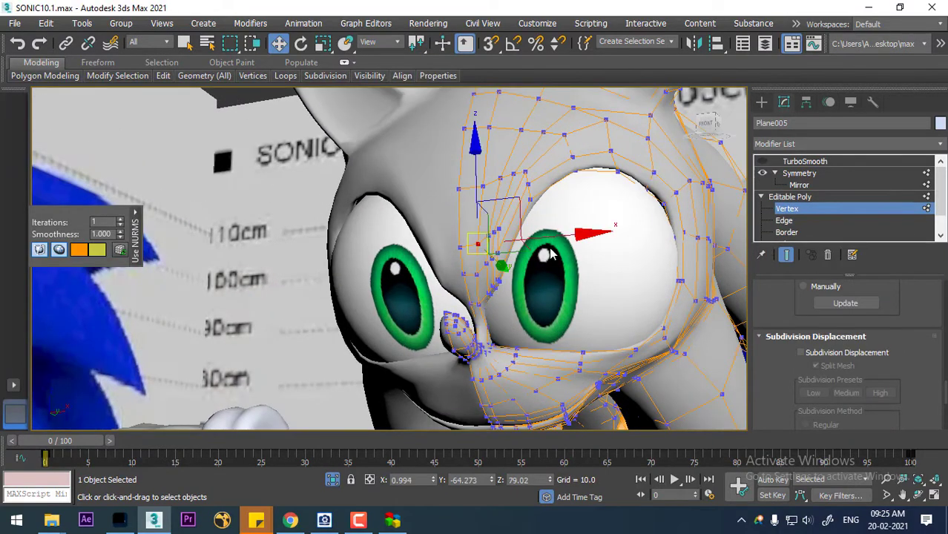
{"action": "scroll", "coordinate": [519, 267], "scroll_direction": "up", "scroll_amount": 5}
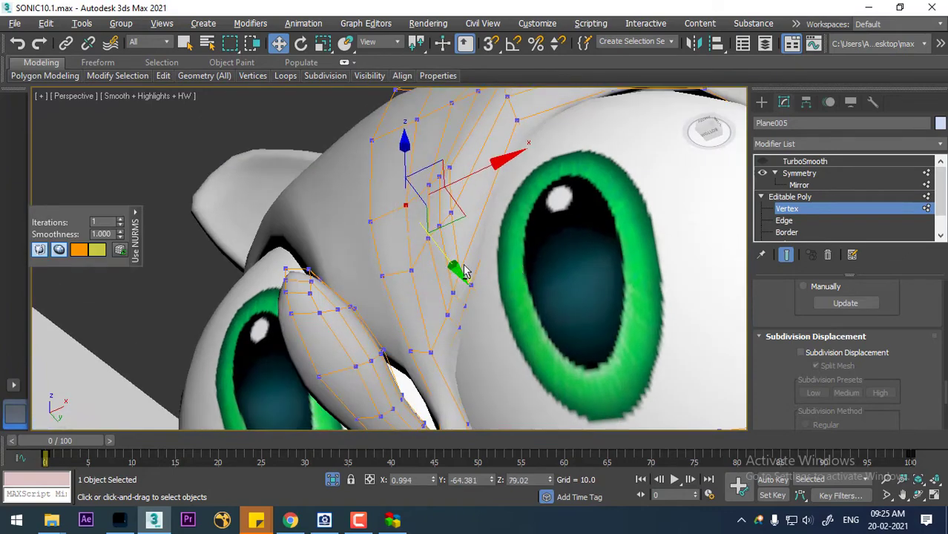
{"action": "middle_click_drag", "start_coordinate": [455, 270], "coordinate": [460, 239], "text": "alt"}
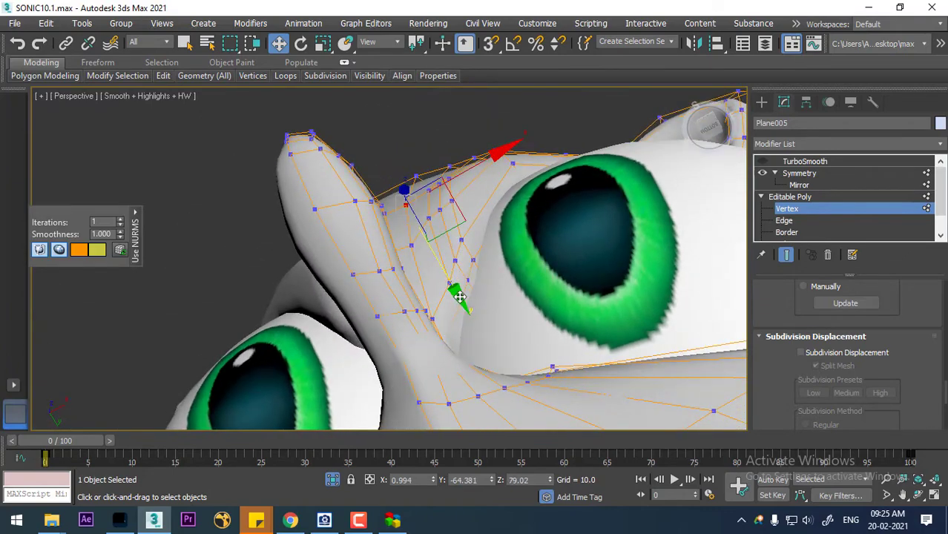
{"action": "middle_click_drag", "start_coordinate": [460, 297], "coordinate": [456, 322], "text": "alt"}
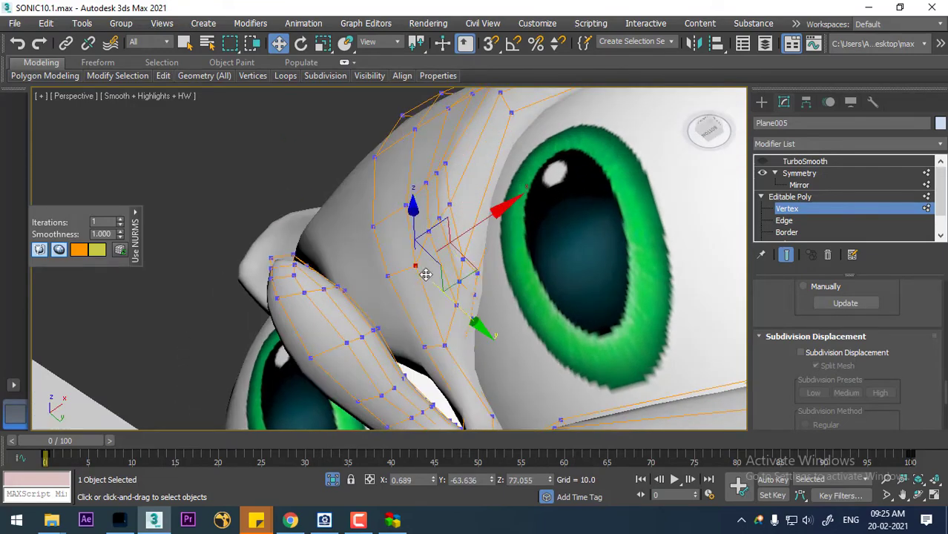
{"action": "middle_click_drag", "start_coordinate": [425, 271], "coordinate": [582, 373], "text": "alt"}
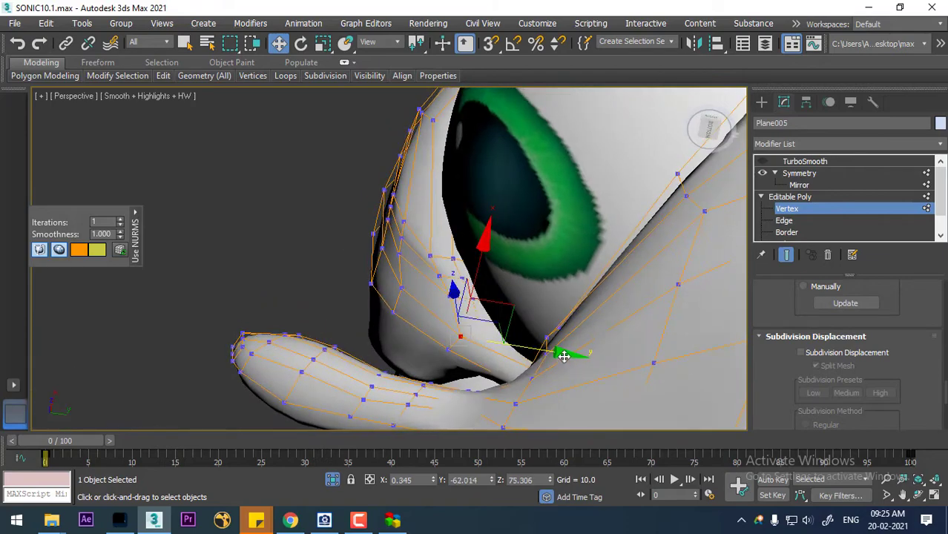
{"action": "left_click_drag", "start_coordinate": [564, 357], "coordinate": [559, 354]}
{"action": "middle_click_drag", "start_coordinate": [479, 318], "coordinate": [520, 342], "text": "alt"}
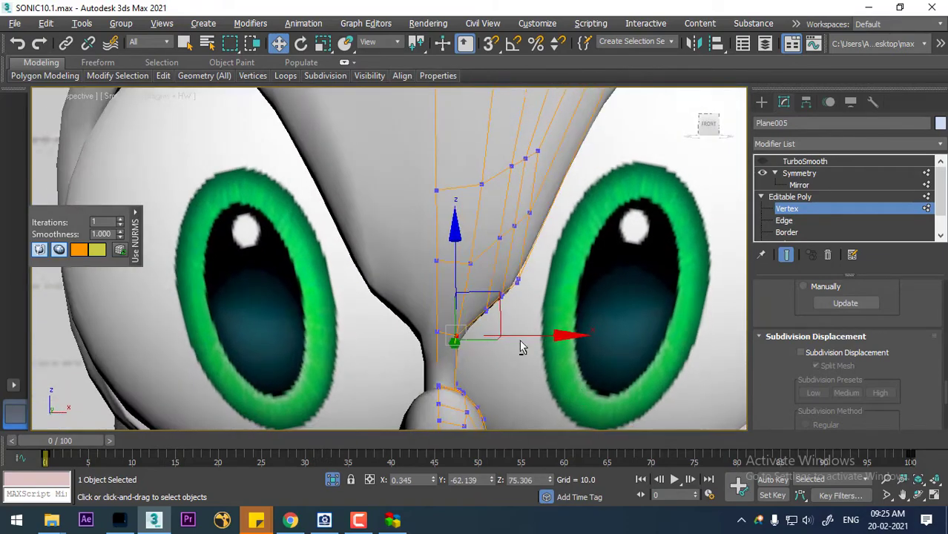
Pull the brow vertex between the centre line and the eye's inner edge slightly forward along Y
{"action": "middle_click_drag", "start_coordinate": [488, 253], "coordinate": [569, 314], "text": "alt"}
{"action": "left_click", "coordinate": [506, 251]}
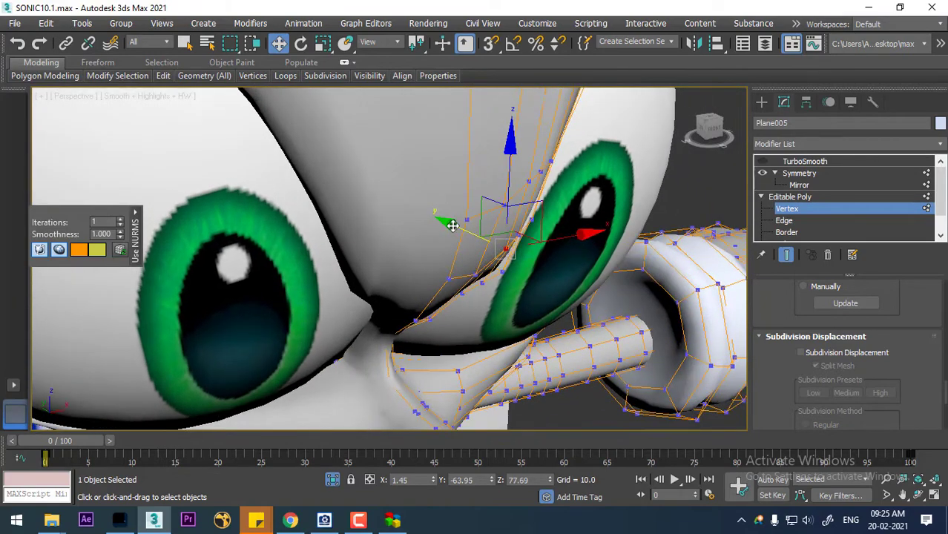
{"action": "left_click_drag", "start_coordinate": [452, 225], "coordinate": [456, 226]}
{"action": "middle_click_drag", "start_coordinate": [456, 225], "coordinate": [476, 304], "text": "alt"}
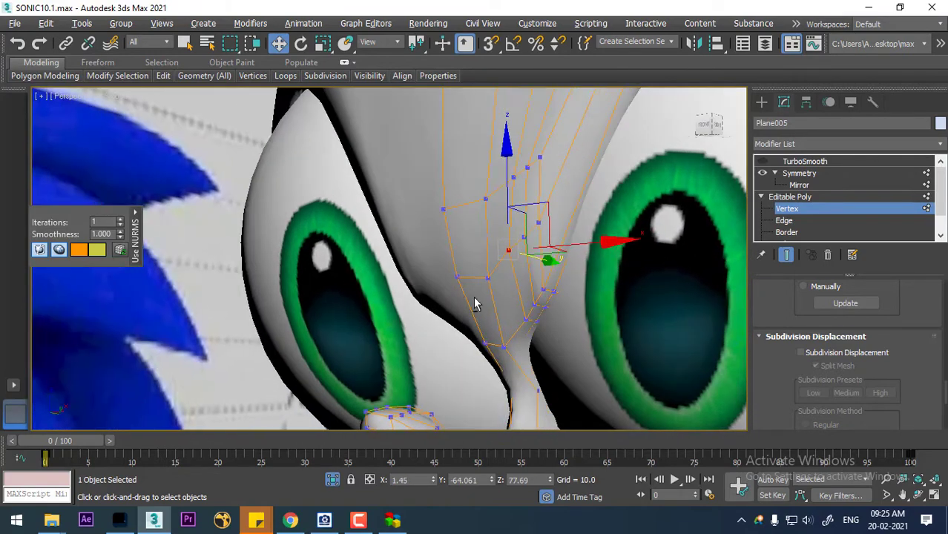
Move the vertices along the eye socket's lower inner rim forward along Y, checking them from the side
{"action": "left_click", "coordinate": [529, 320]}
{"action": "middle_click_drag", "start_coordinate": [529, 320], "coordinate": [499, 339], "text": "alt"}
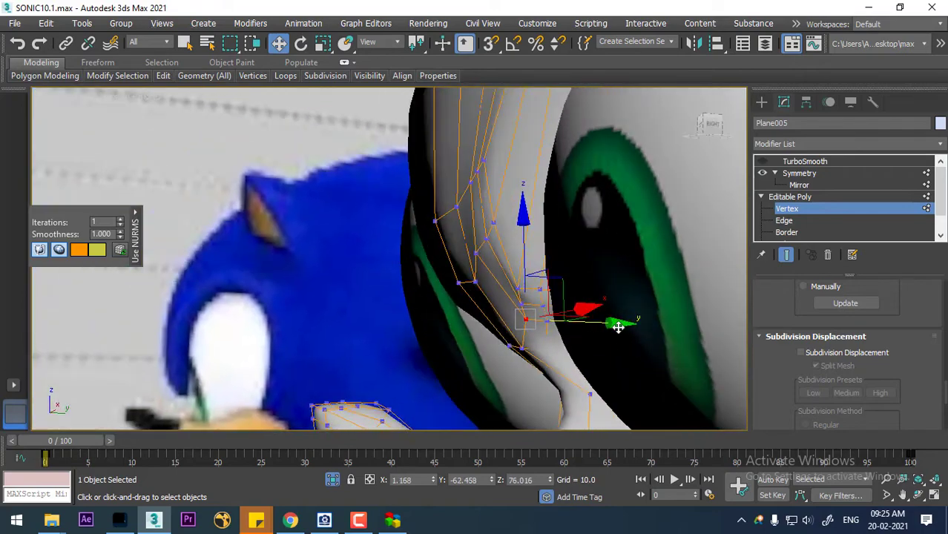
{"action": "left_click_drag", "start_coordinate": [619, 328], "coordinate": [524, 291]}
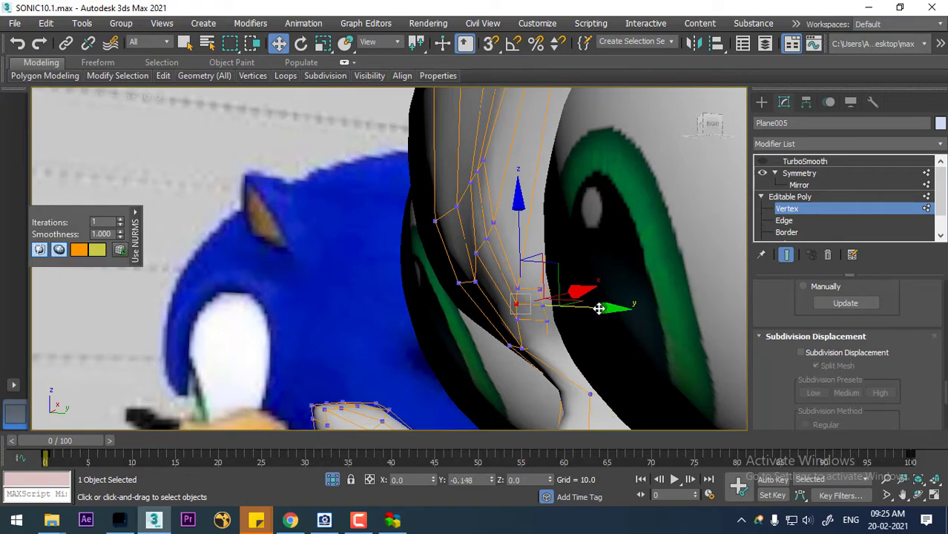
{"action": "left_click_drag", "start_coordinate": [605, 309], "coordinate": [522, 297]}
{"action": "left_click", "coordinate": [518, 288]}
{"action": "middle_click_drag", "start_coordinate": [544, 286], "coordinate": [545, 256], "text": "alt"}
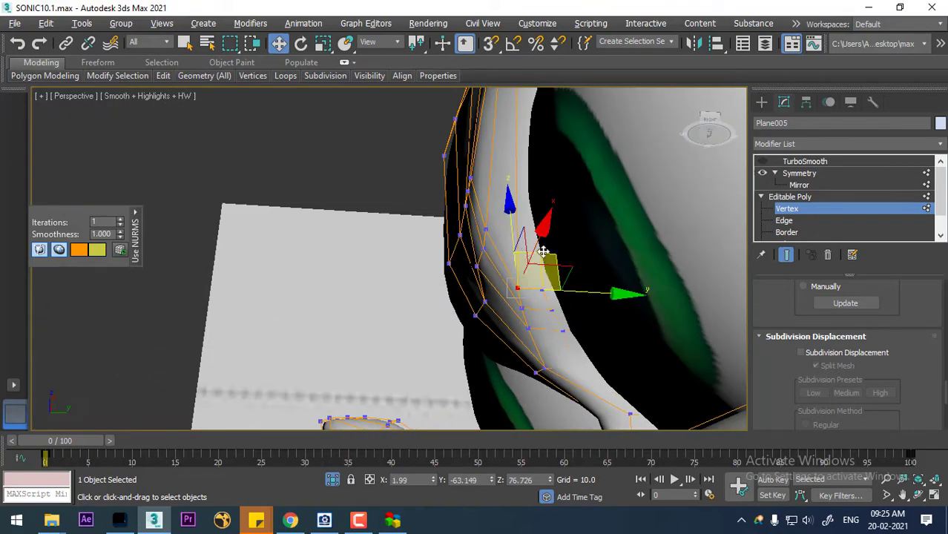
{"action": "middle_click_drag", "start_coordinate": [573, 319], "coordinate": [567, 278], "text": "alt"}
Return to the mesh's top level, deselect it and check the whole character
{"action": "scroll", "coordinate": [577, 354], "scroll_direction": "down", "scroll_amount": 5}
{"action": "right_click", "coordinate": [497, 199]}
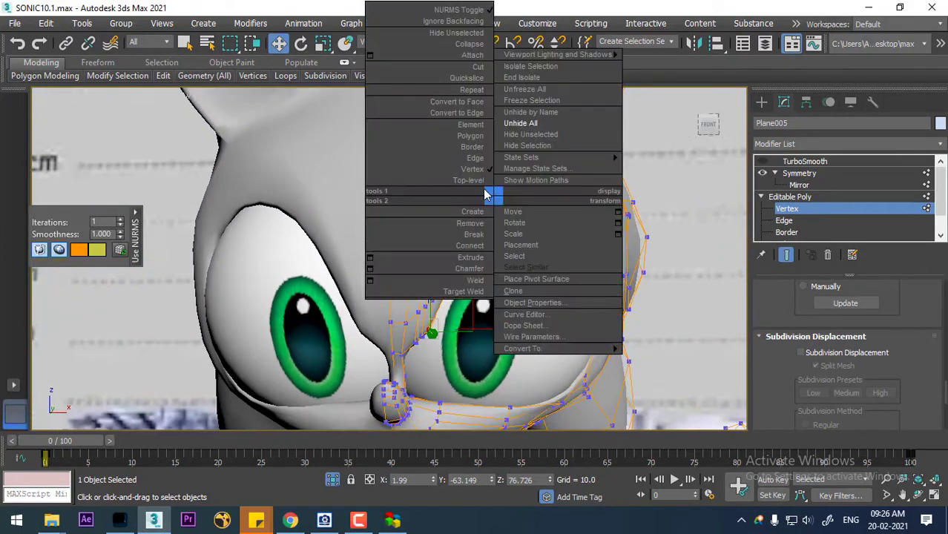
{"action": "left_click", "coordinate": [486, 181]}
{"action": "scroll", "coordinate": [508, 255], "scroll_direction": "down", "scroll_amount": 6}
{"action": "left_click", "coordinate": [676, 355]}
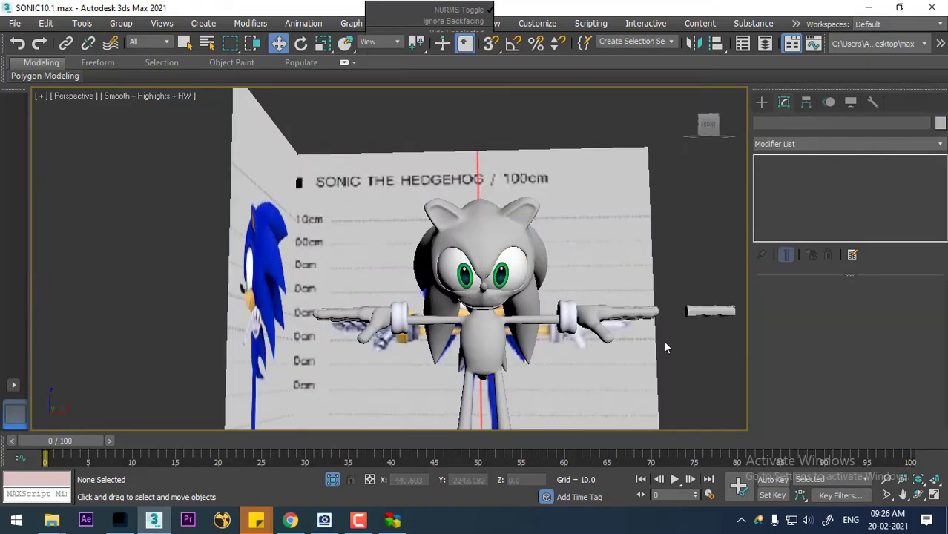
{"action": "middle_click_drag", "start_coordinate": [664, 340], "coordinate": [652, 301], "text": "alt"}
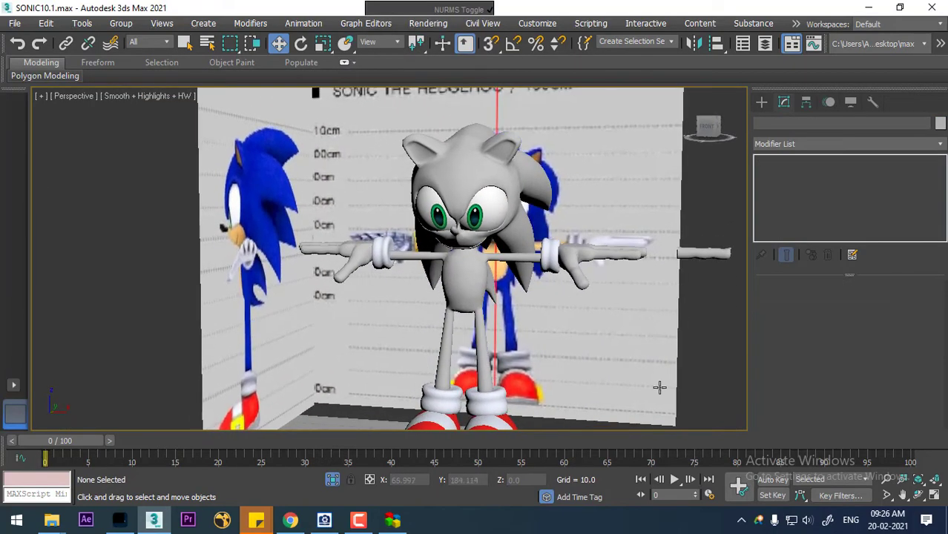